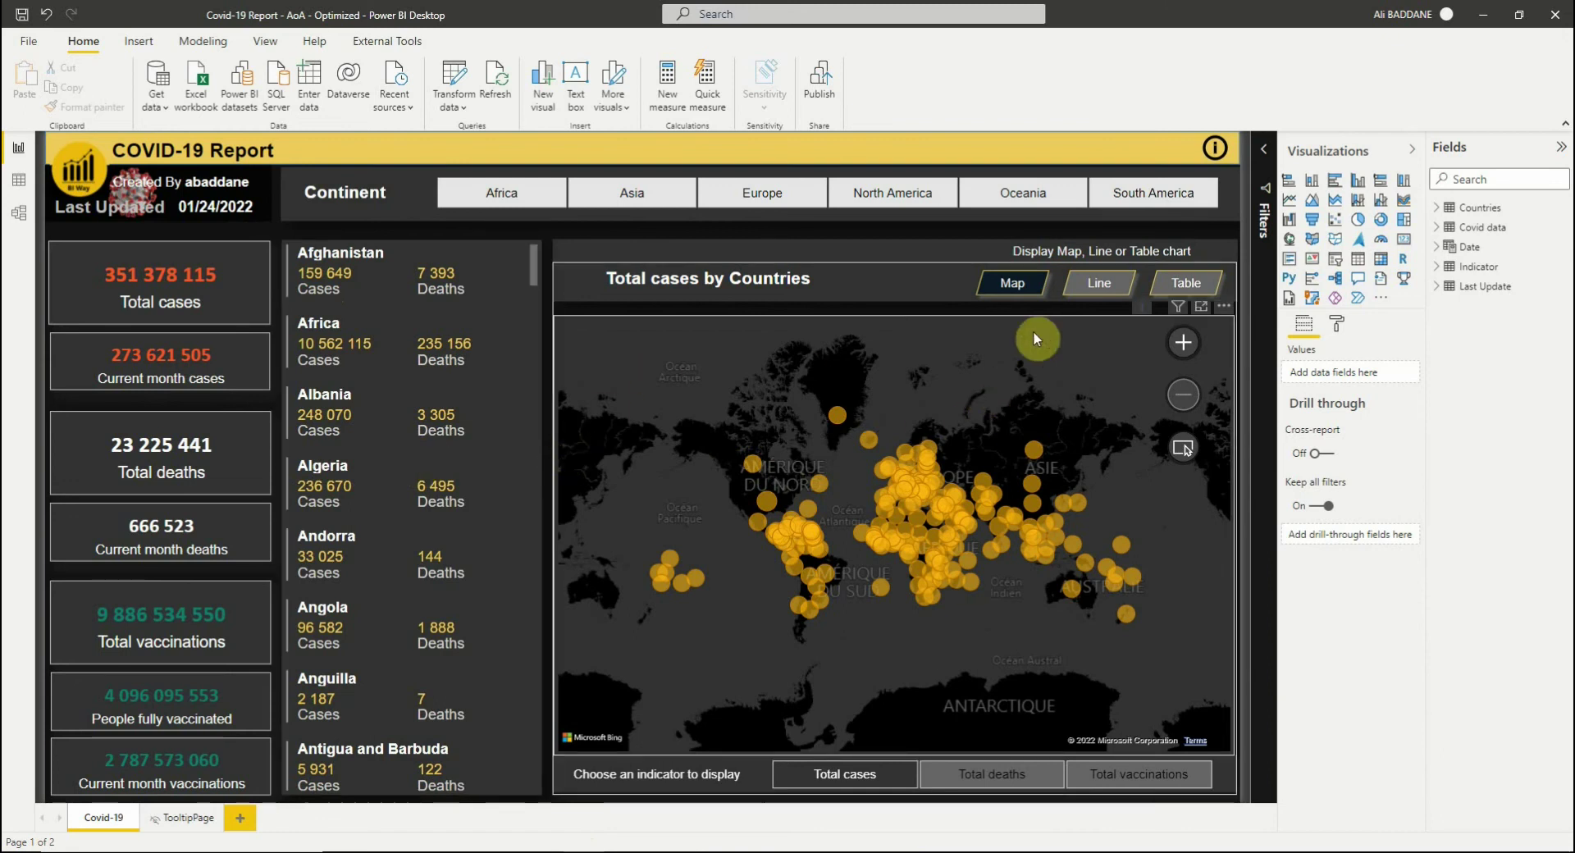
Step: View the report's data as the line chart and the table, and return to the map
click(1088, 287)
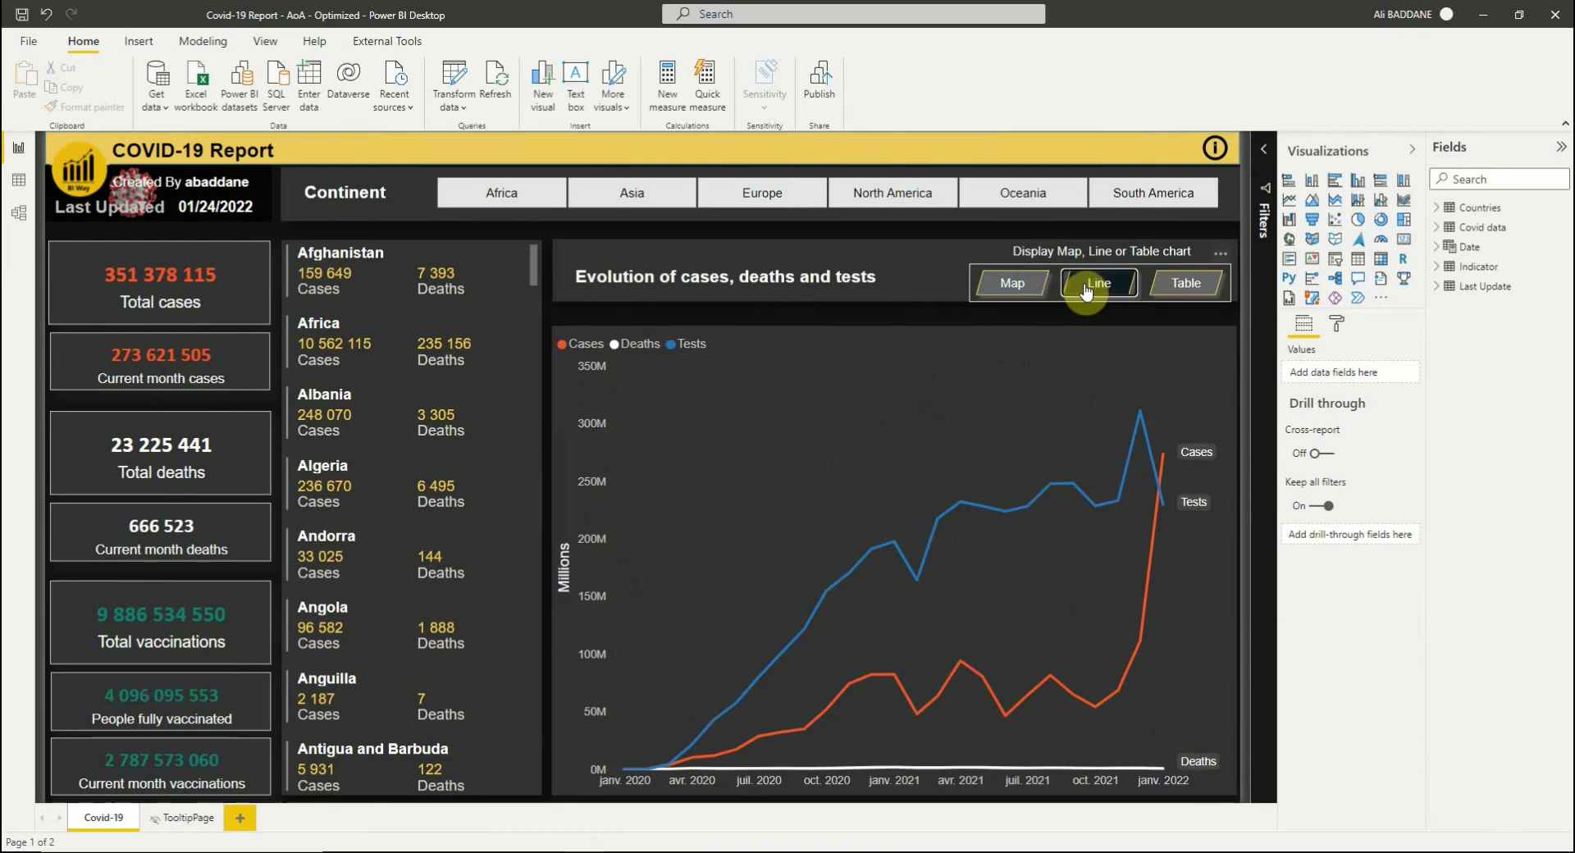
click(1181, 284)
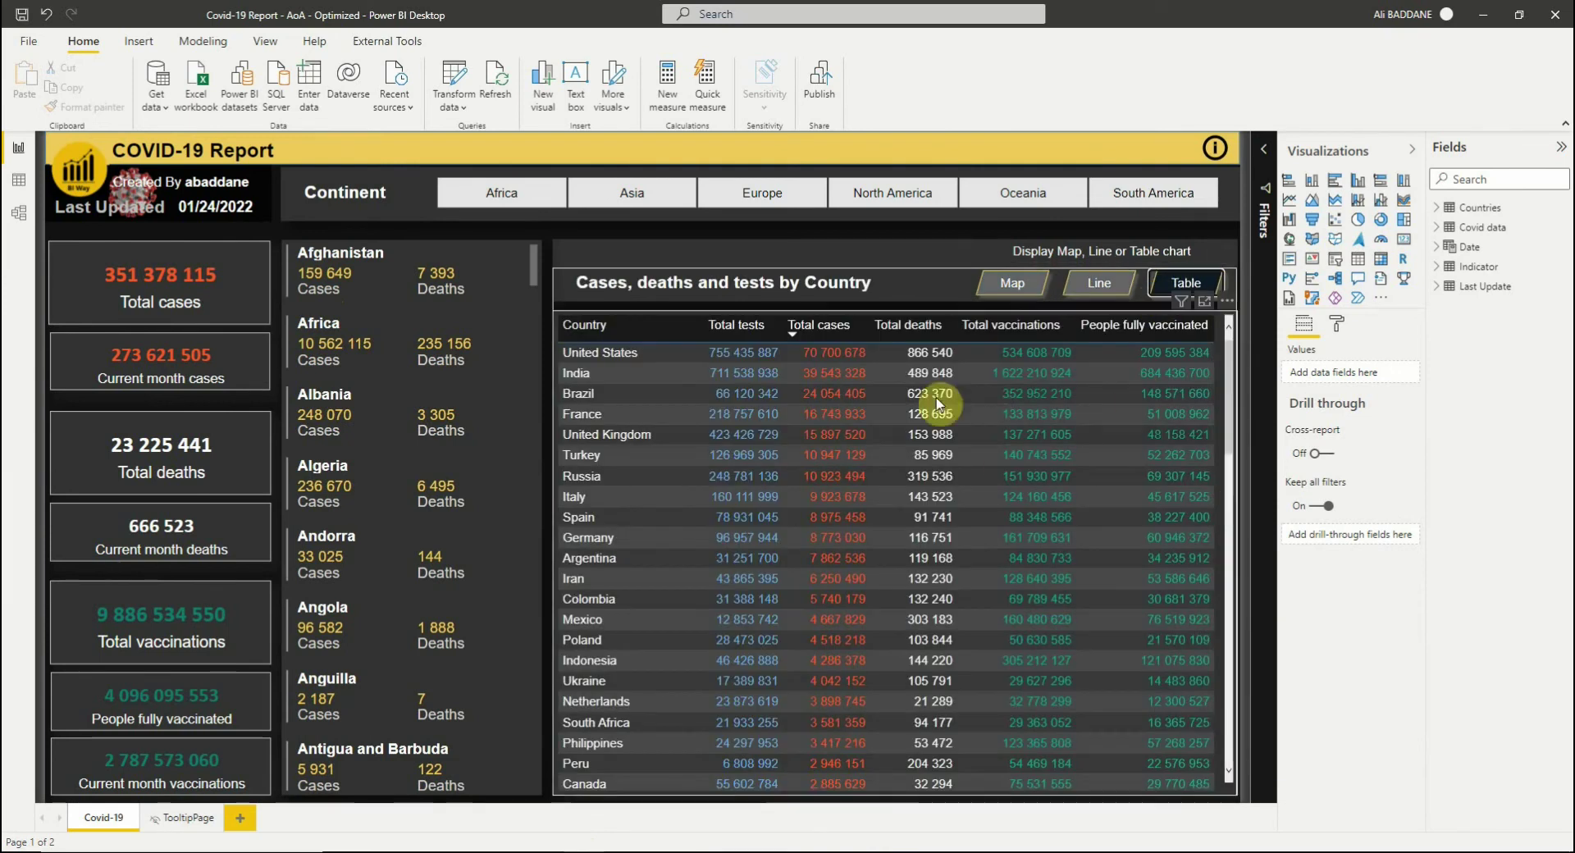
click(1010, 287)
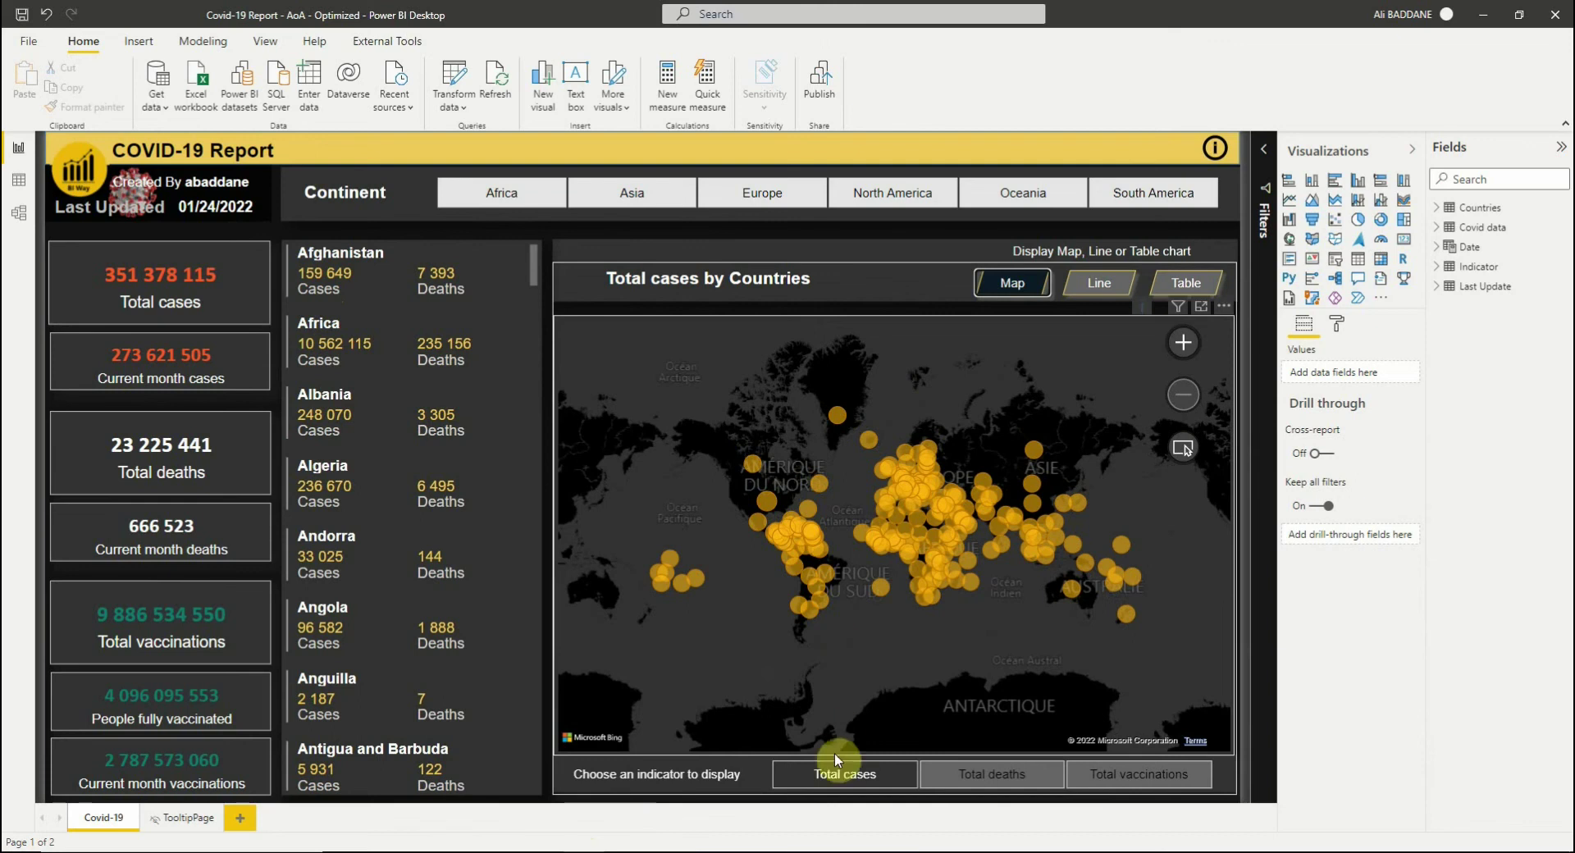
Step: View the map for the Total deaths and Total vaccinations indicators, and return to Total cases
click(968, 774)
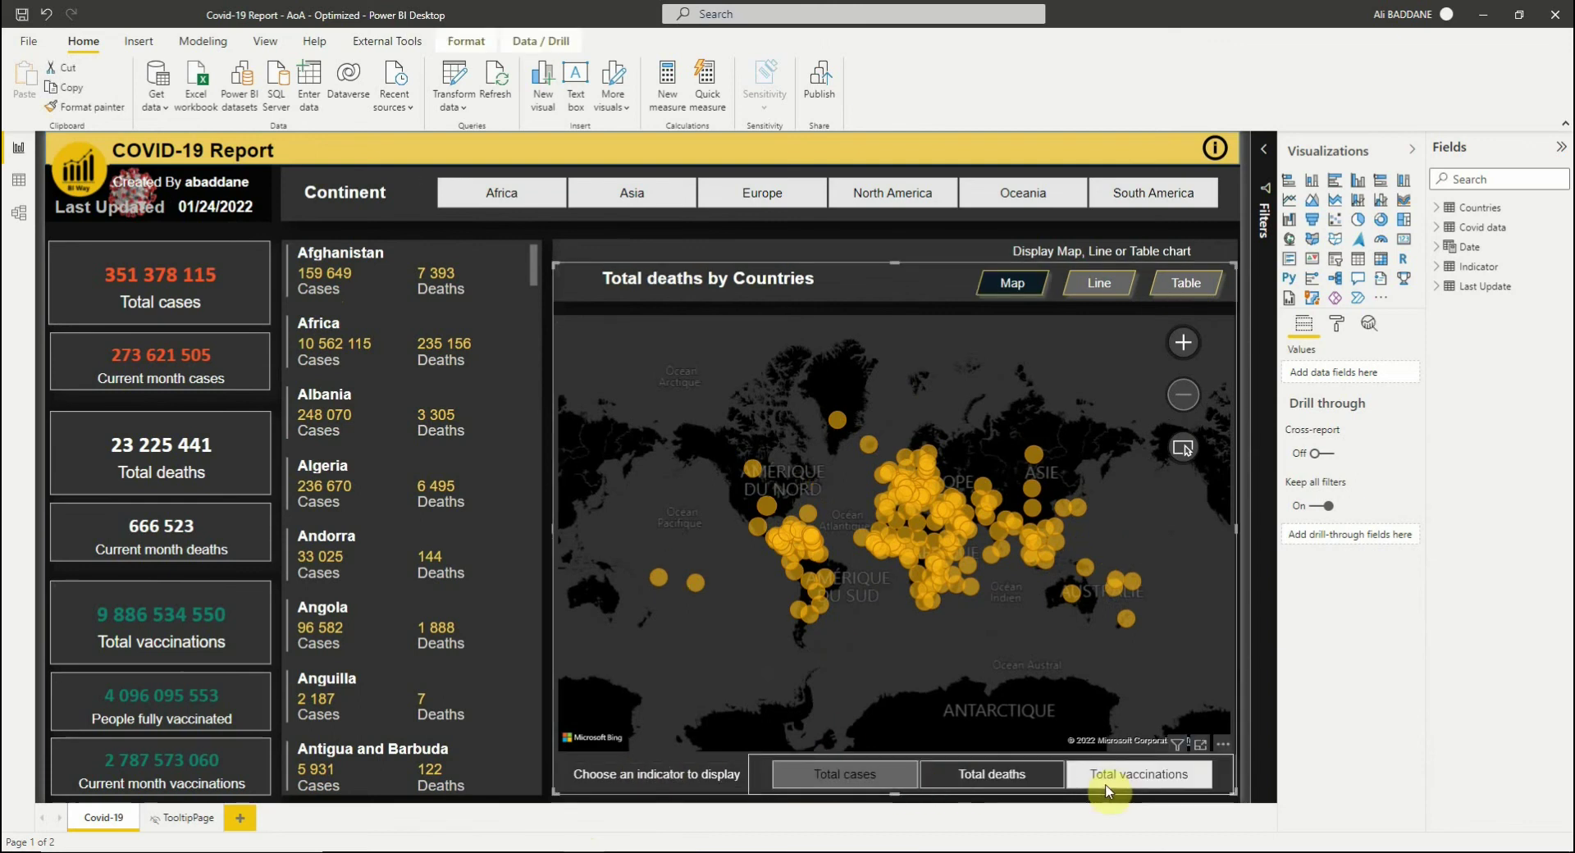
click(1106, 789)
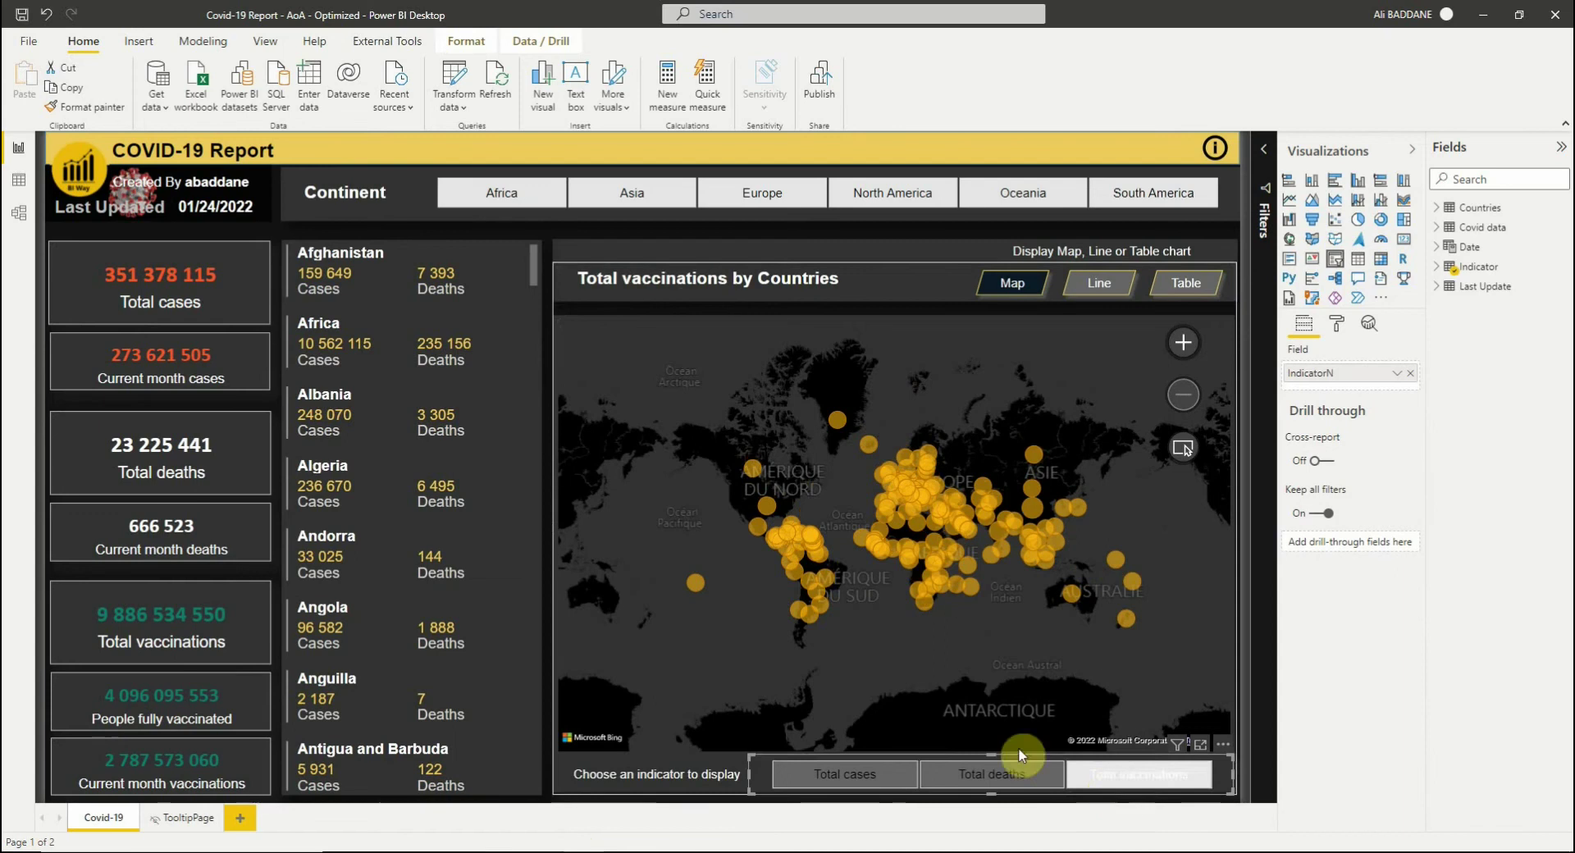
click(848, 781)
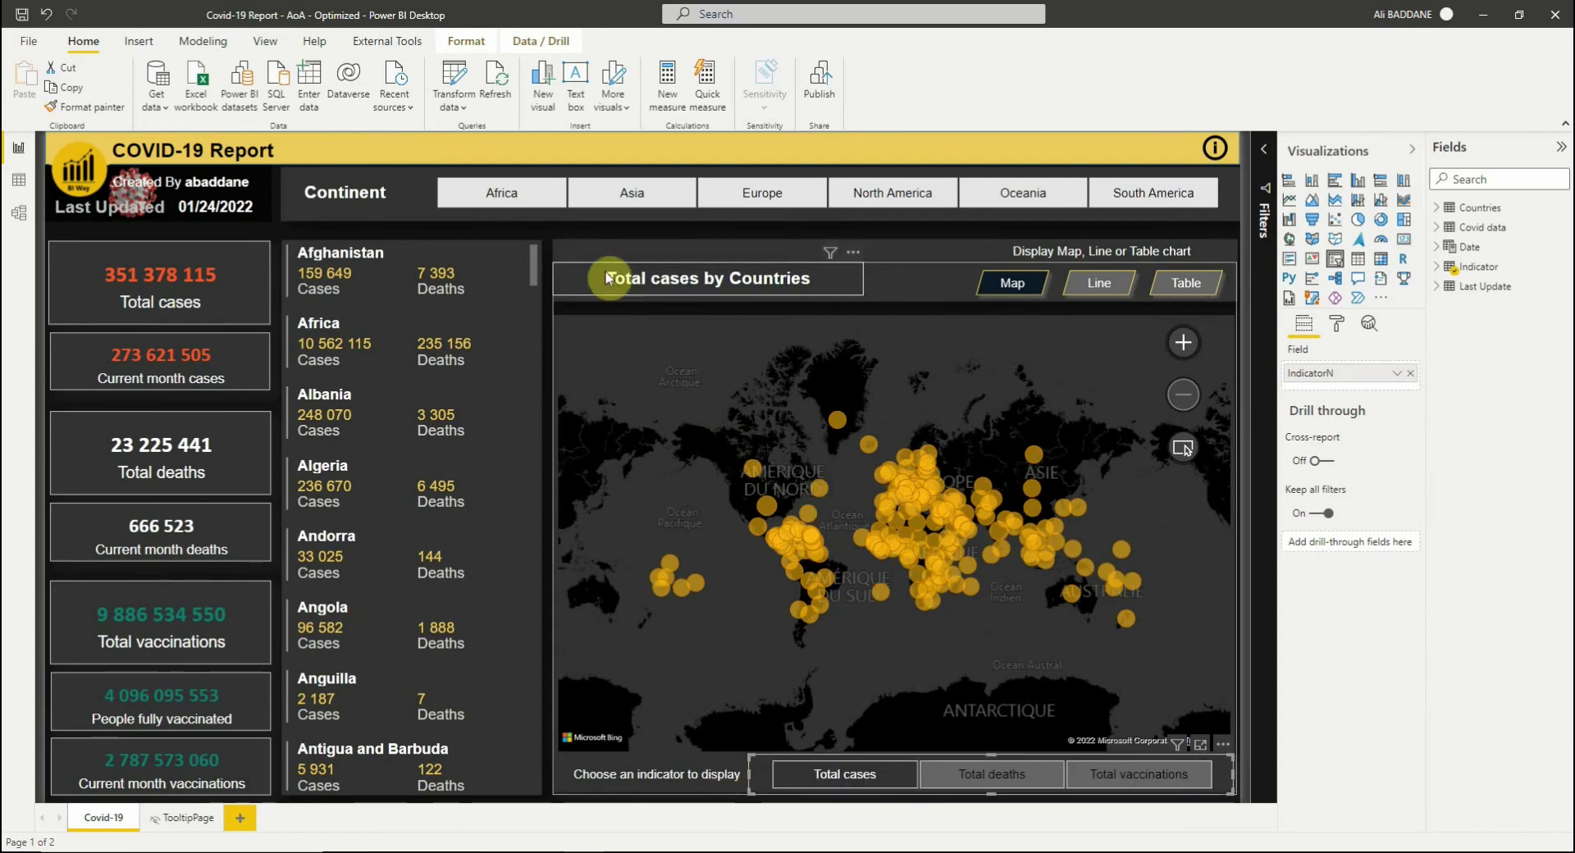
Step: View the report filtered to the continent Asia and examine the page-level Country filter
click(632, 196)
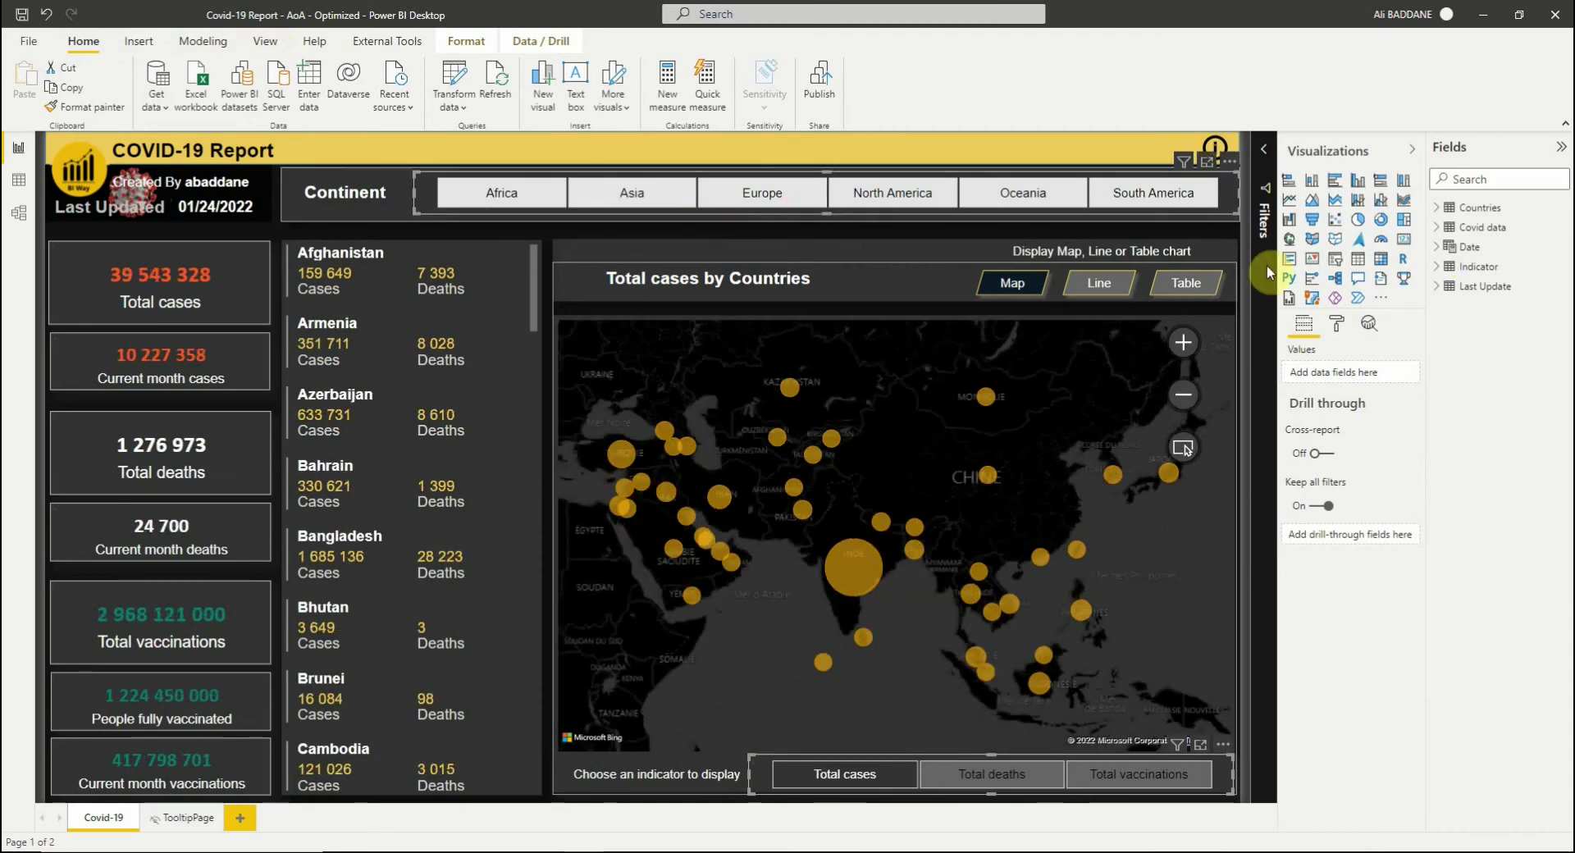
click(1263, 149)
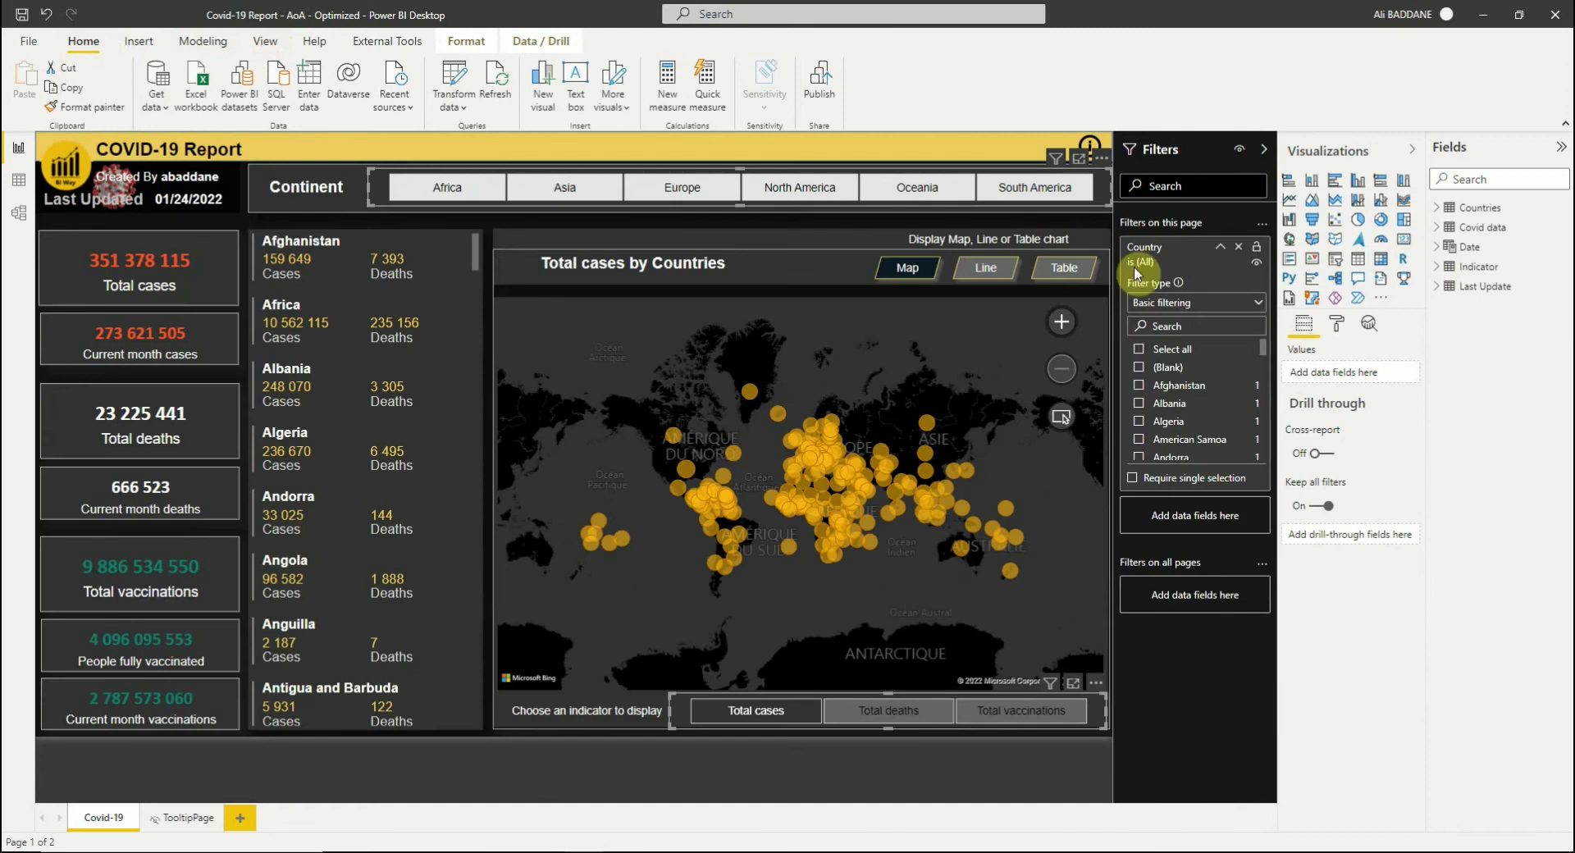
scroll(1161, 450, down, 3)
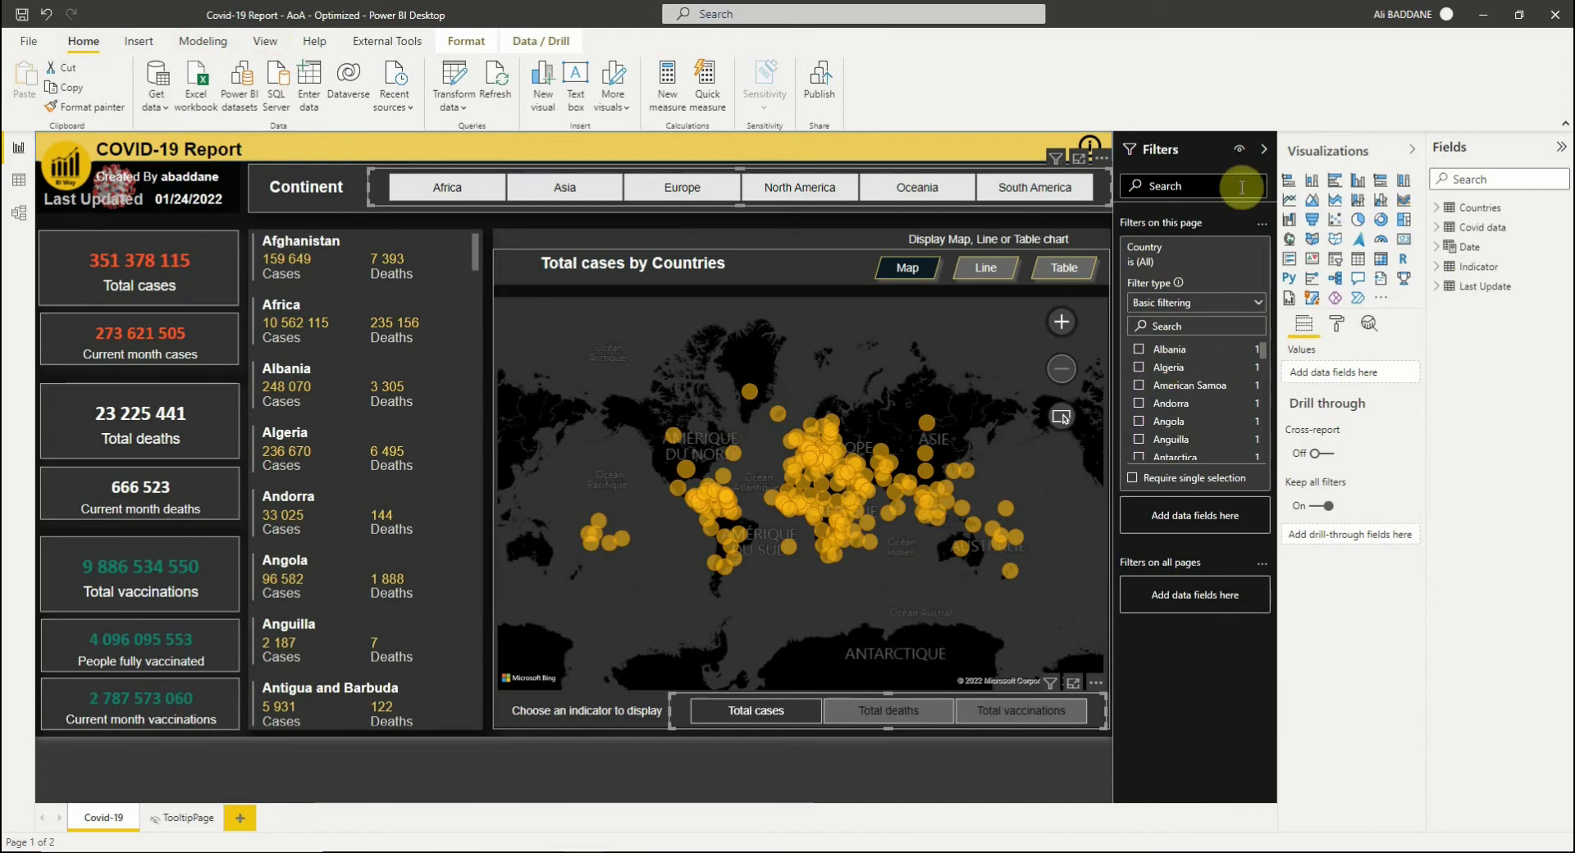
click(1263, 150)
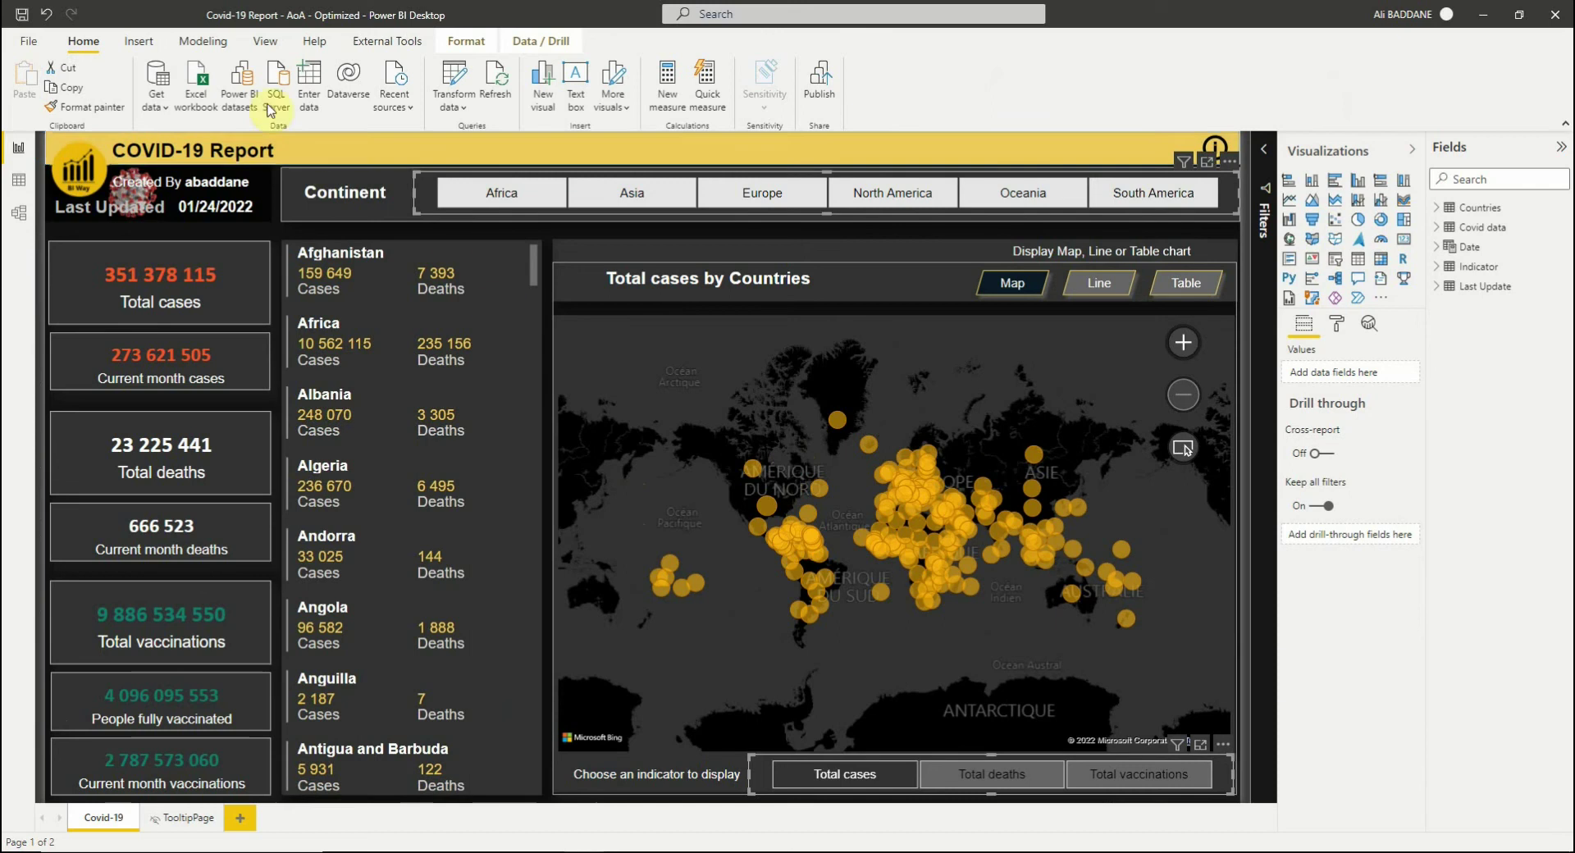
Step: Open the page's mobile layout and look over the empty phone canvas and the list of page visuals
click(269, 42)
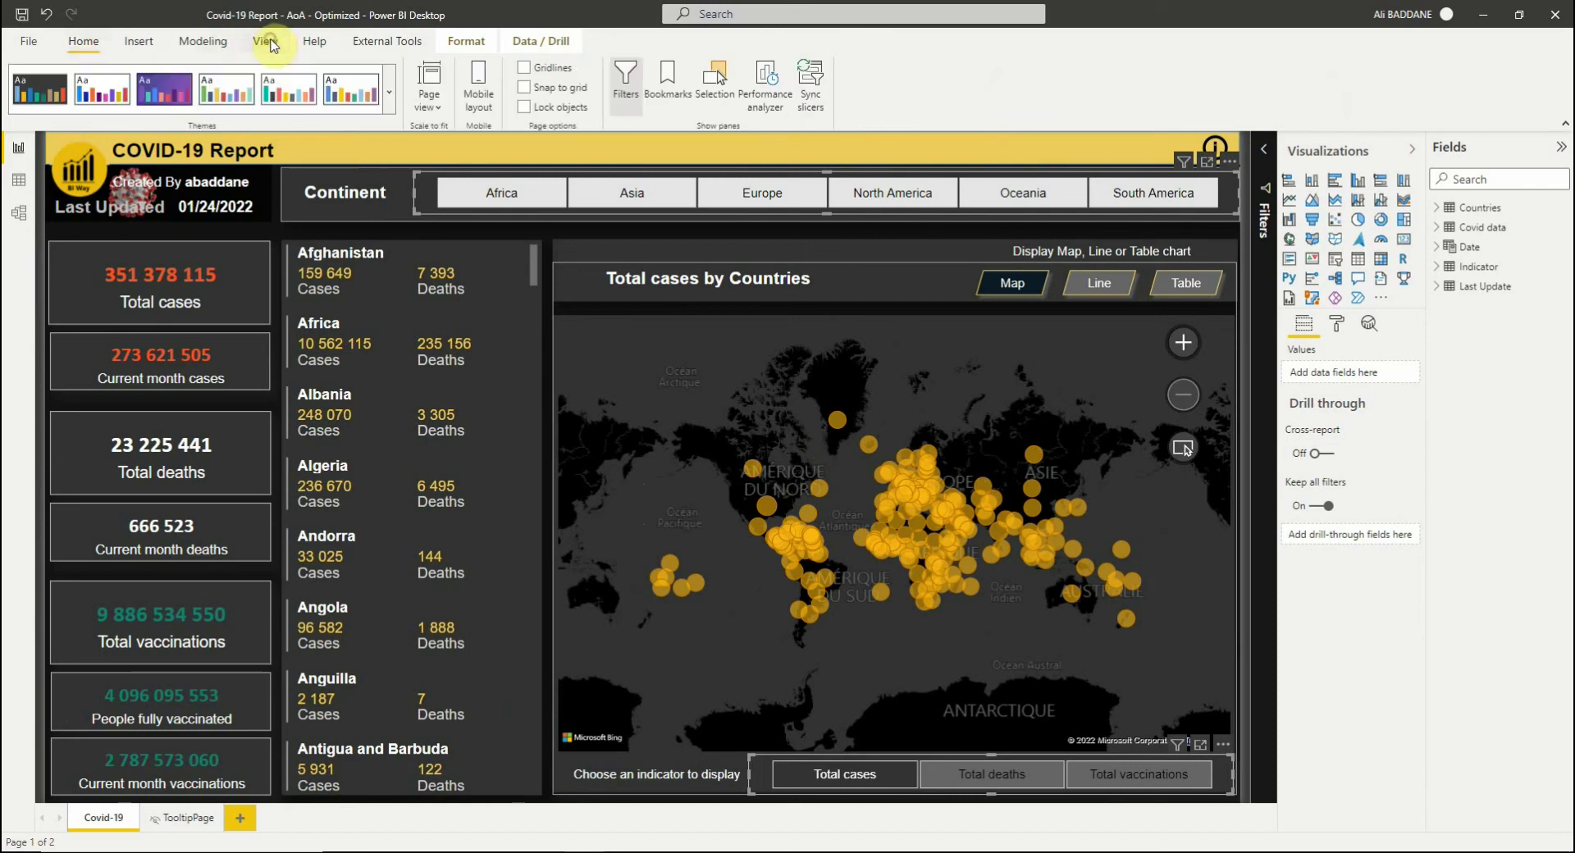
click(478, 95)
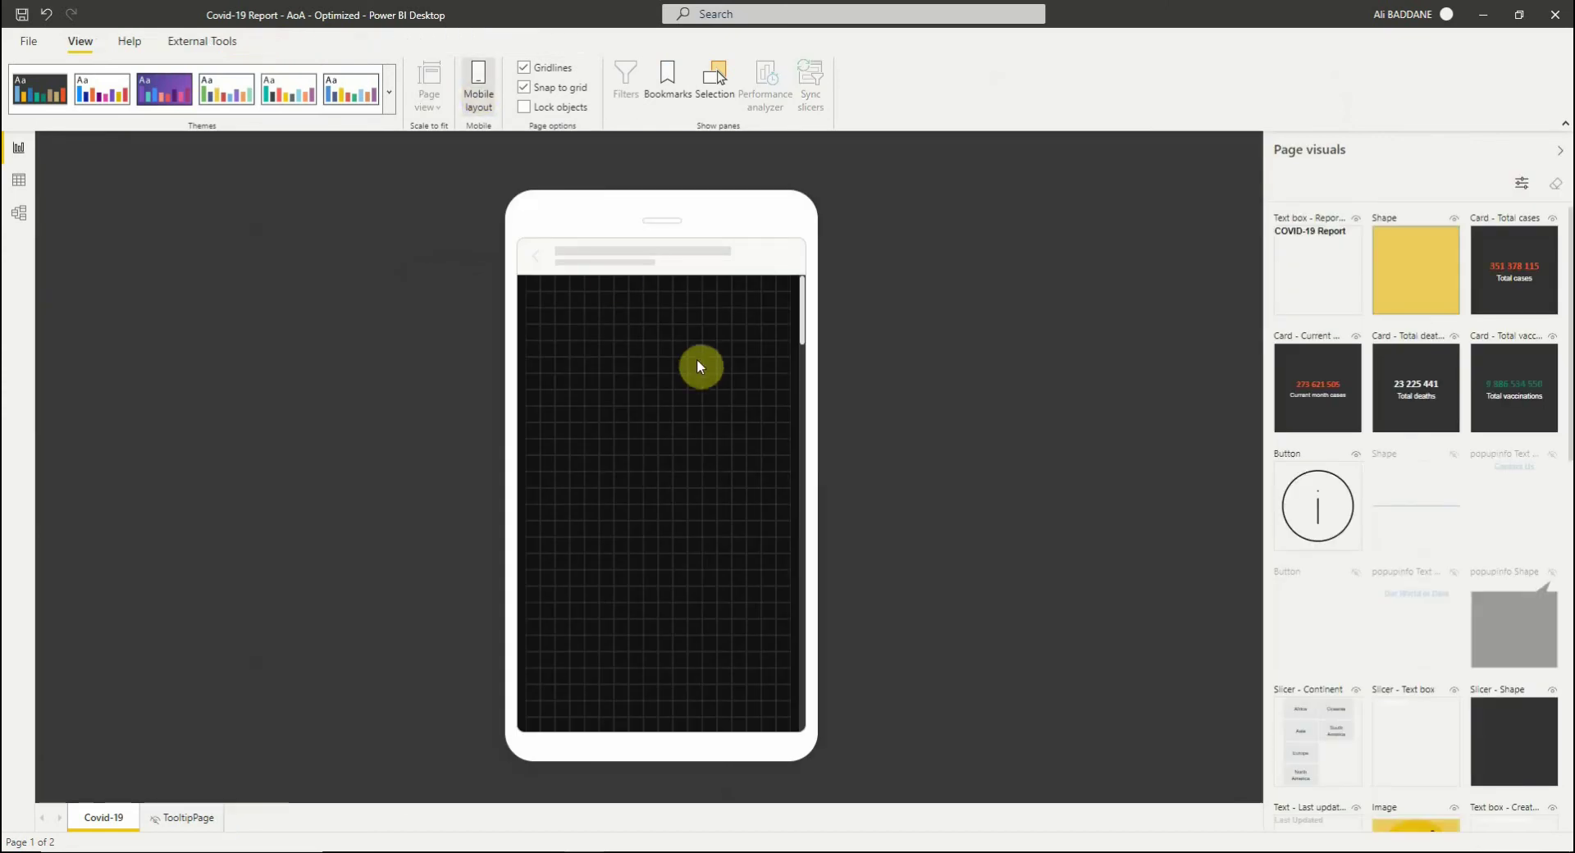
scroll(631, 338, down, 3)
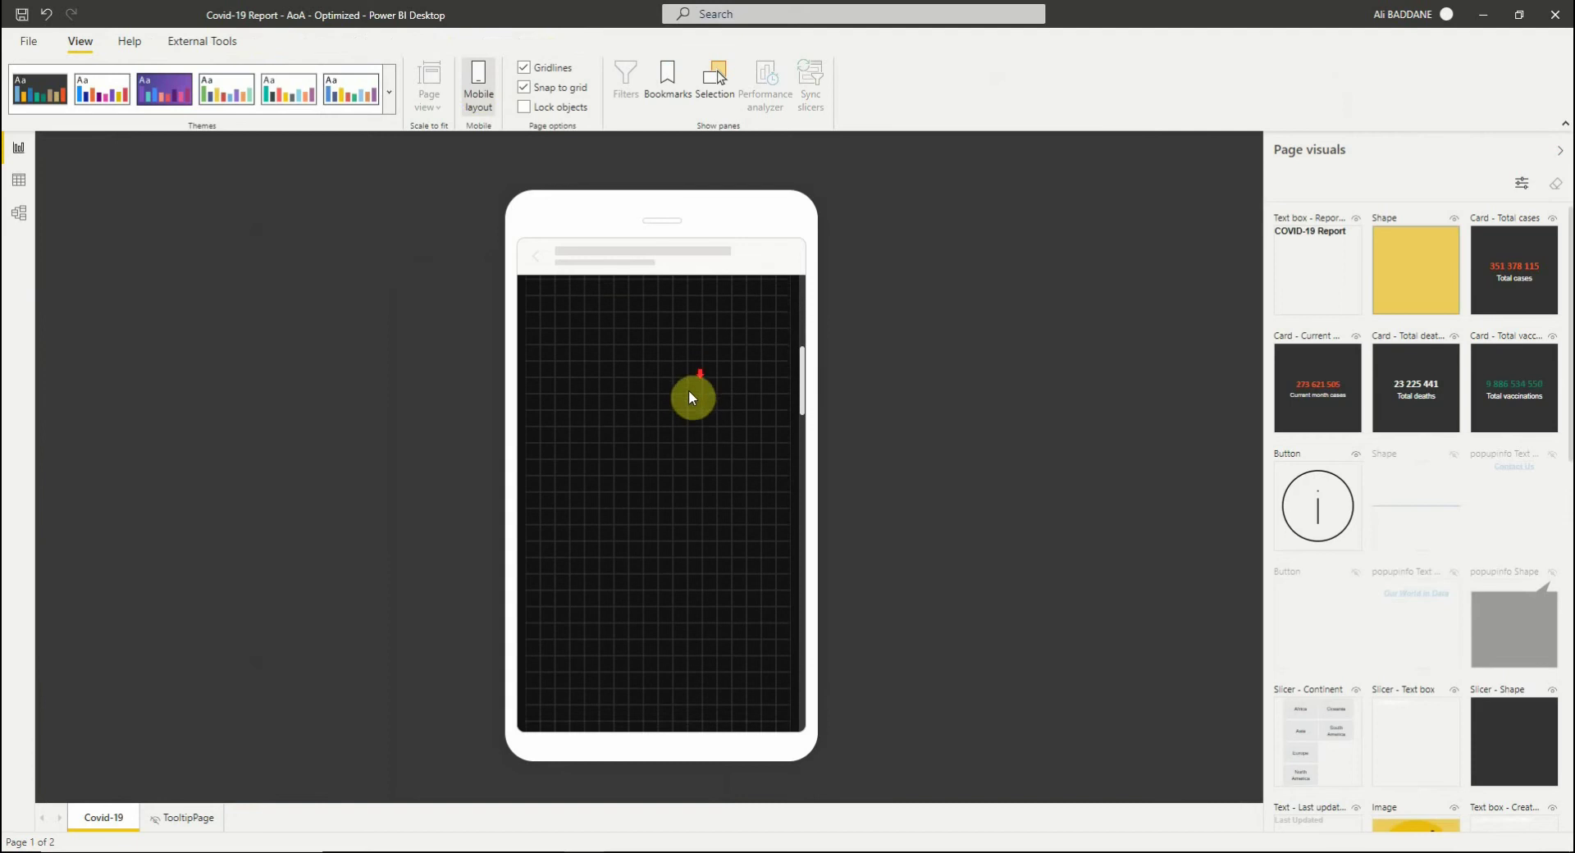
scroll(663, 405, up, 3)
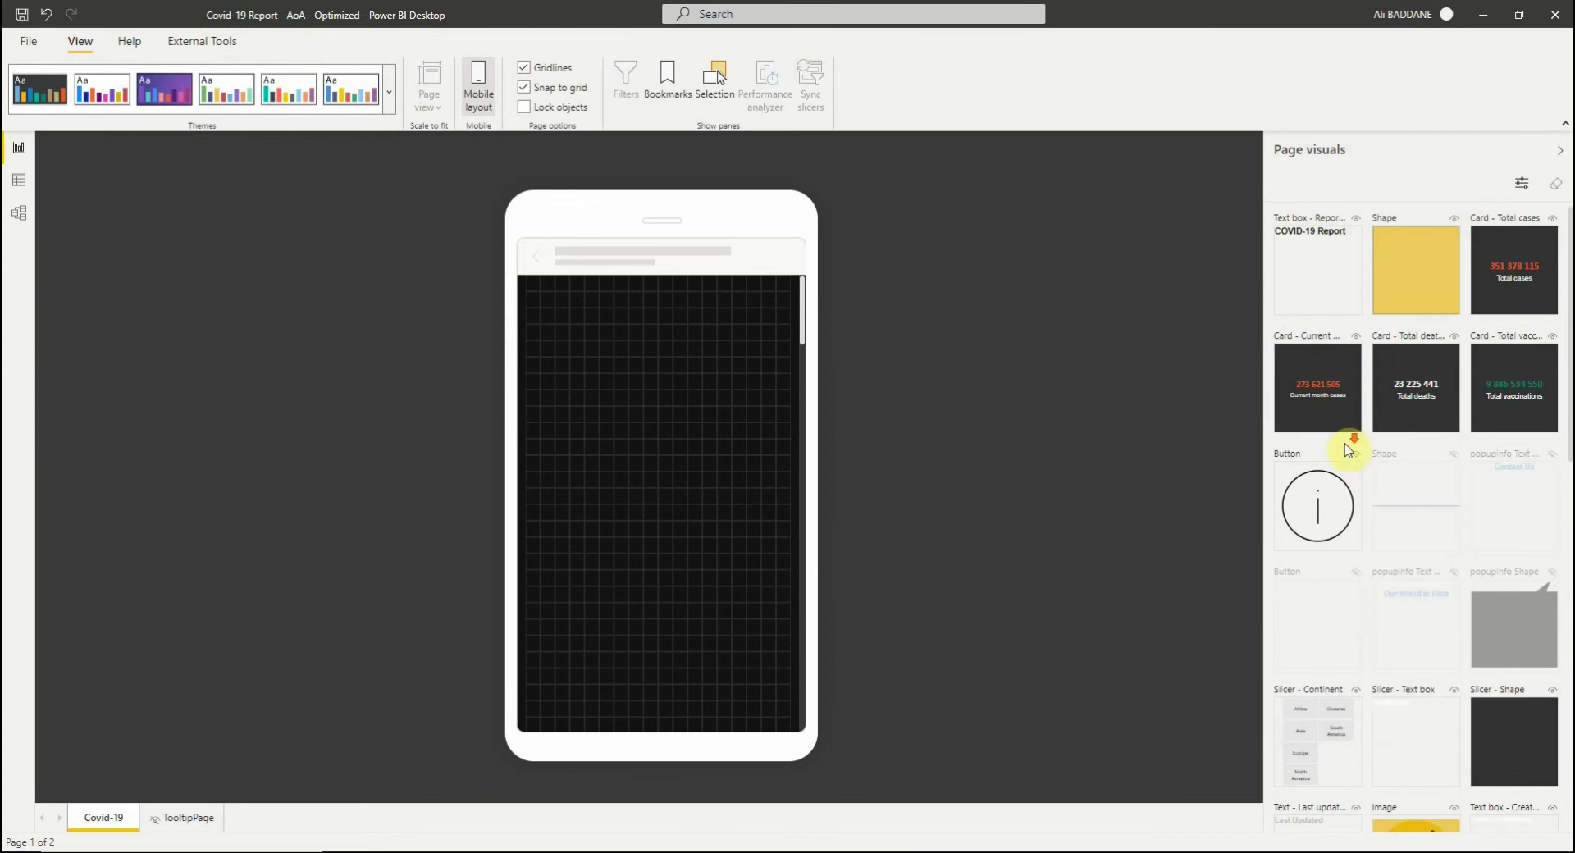
scroll(1346, 449, down, 2)
scroll(1325, 624, up, 2)
Step: Compare the visible, hidden and all filters of the page visuals list, and leave it showing only visible visuals
click(1521, 189)
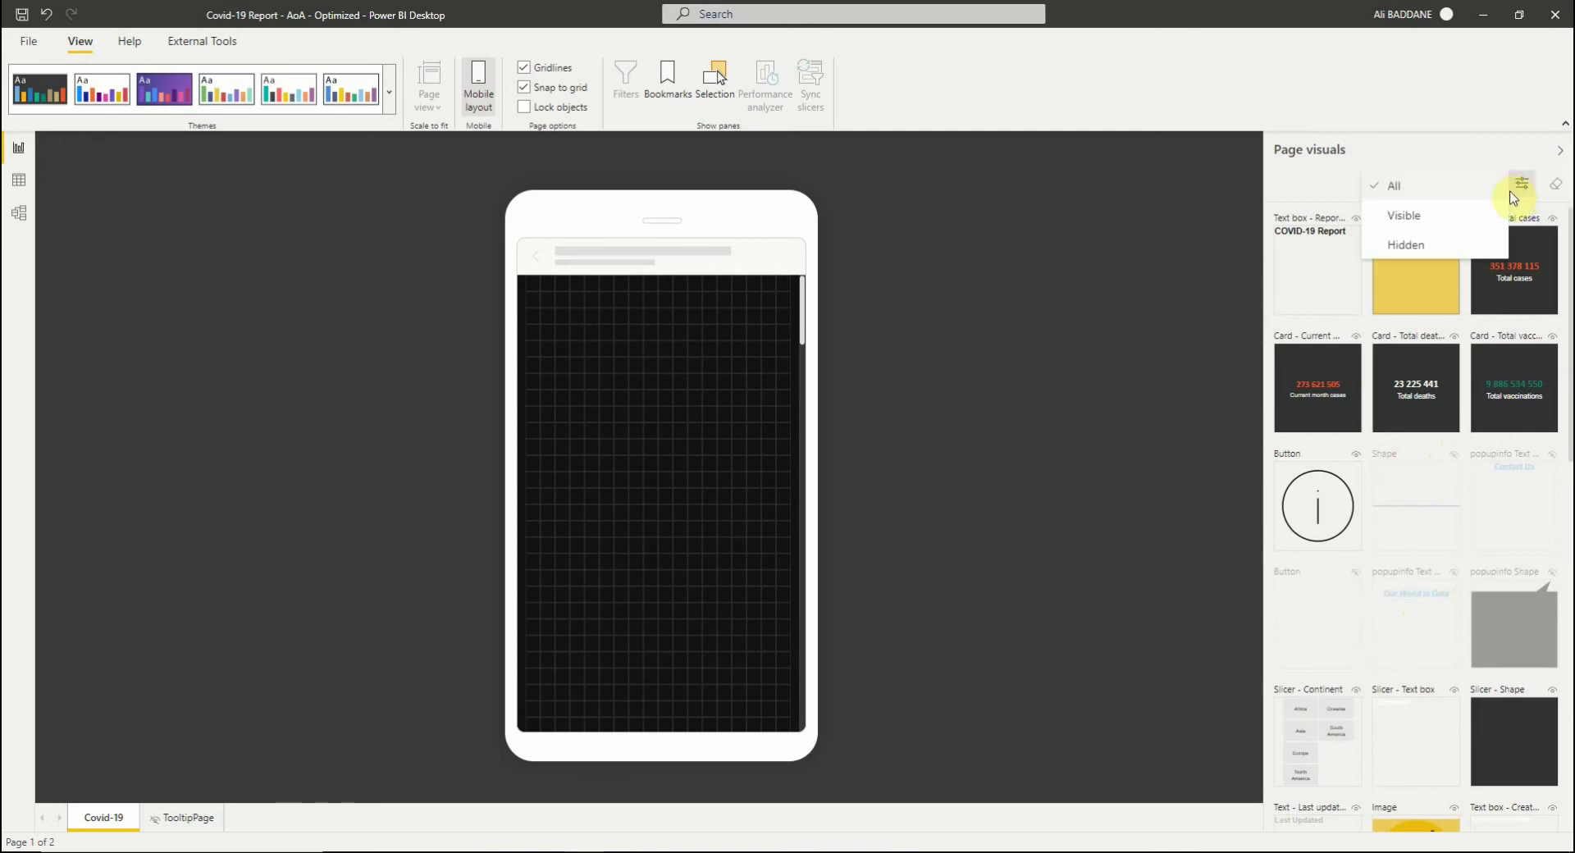
click(1404, 217)
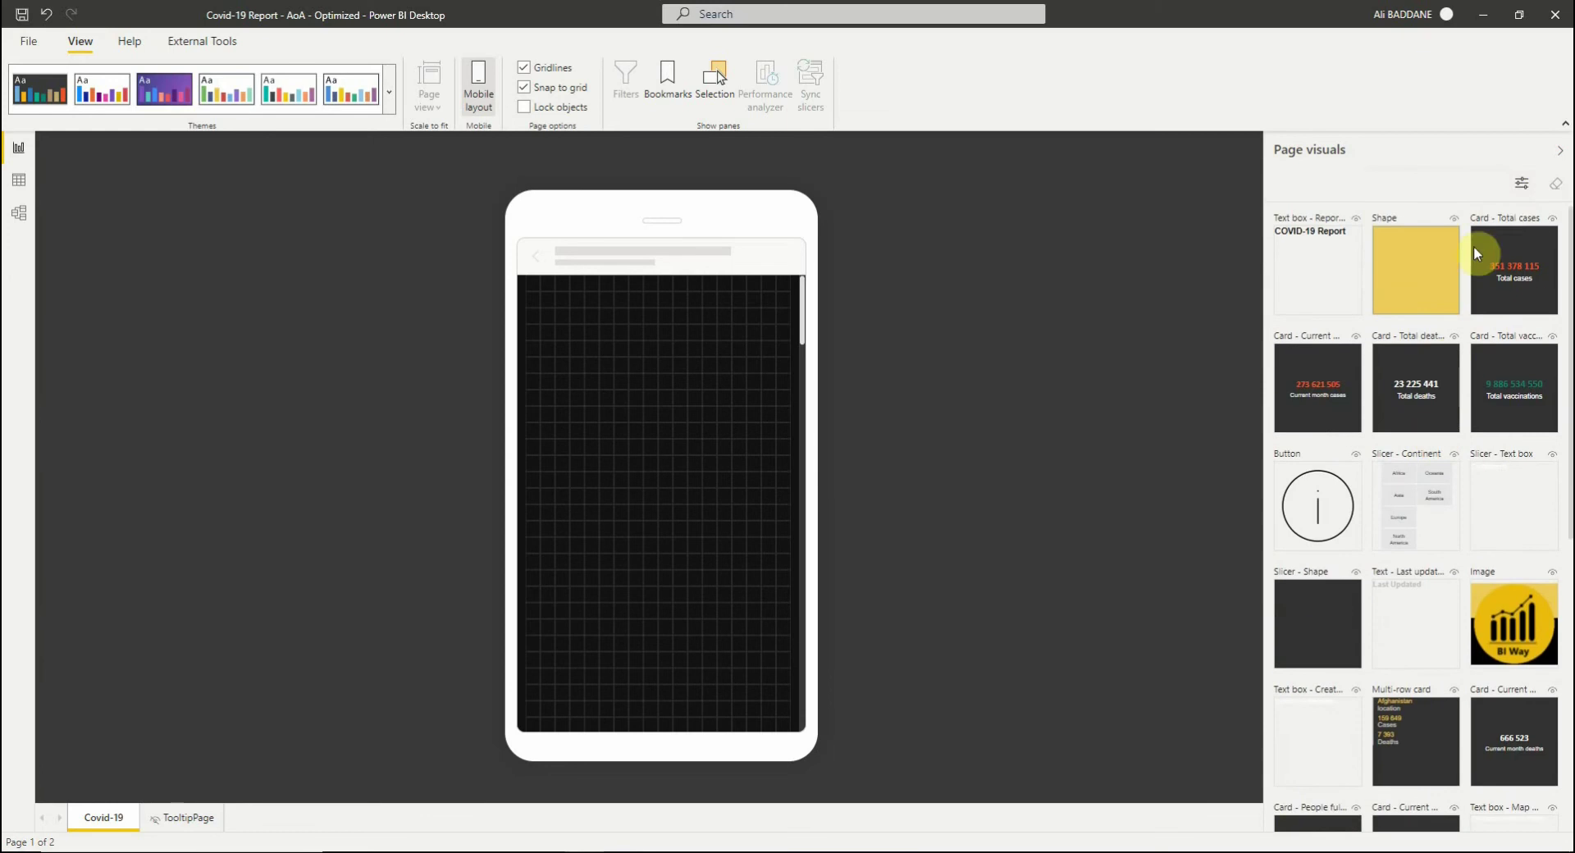
click(1521, 191)
click(1412, 244)
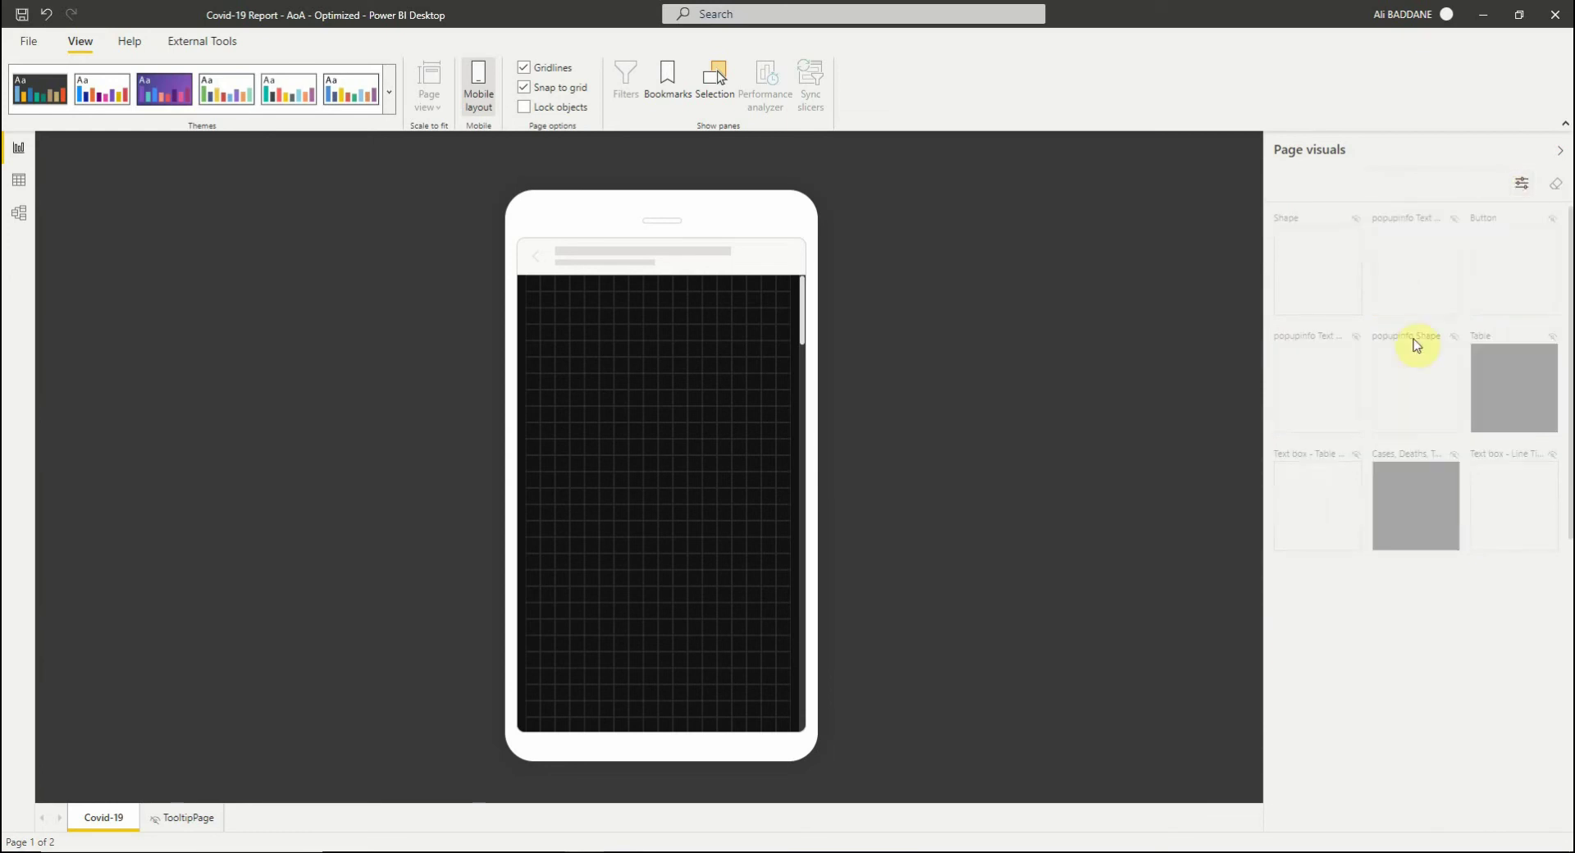
click(1518, 185)
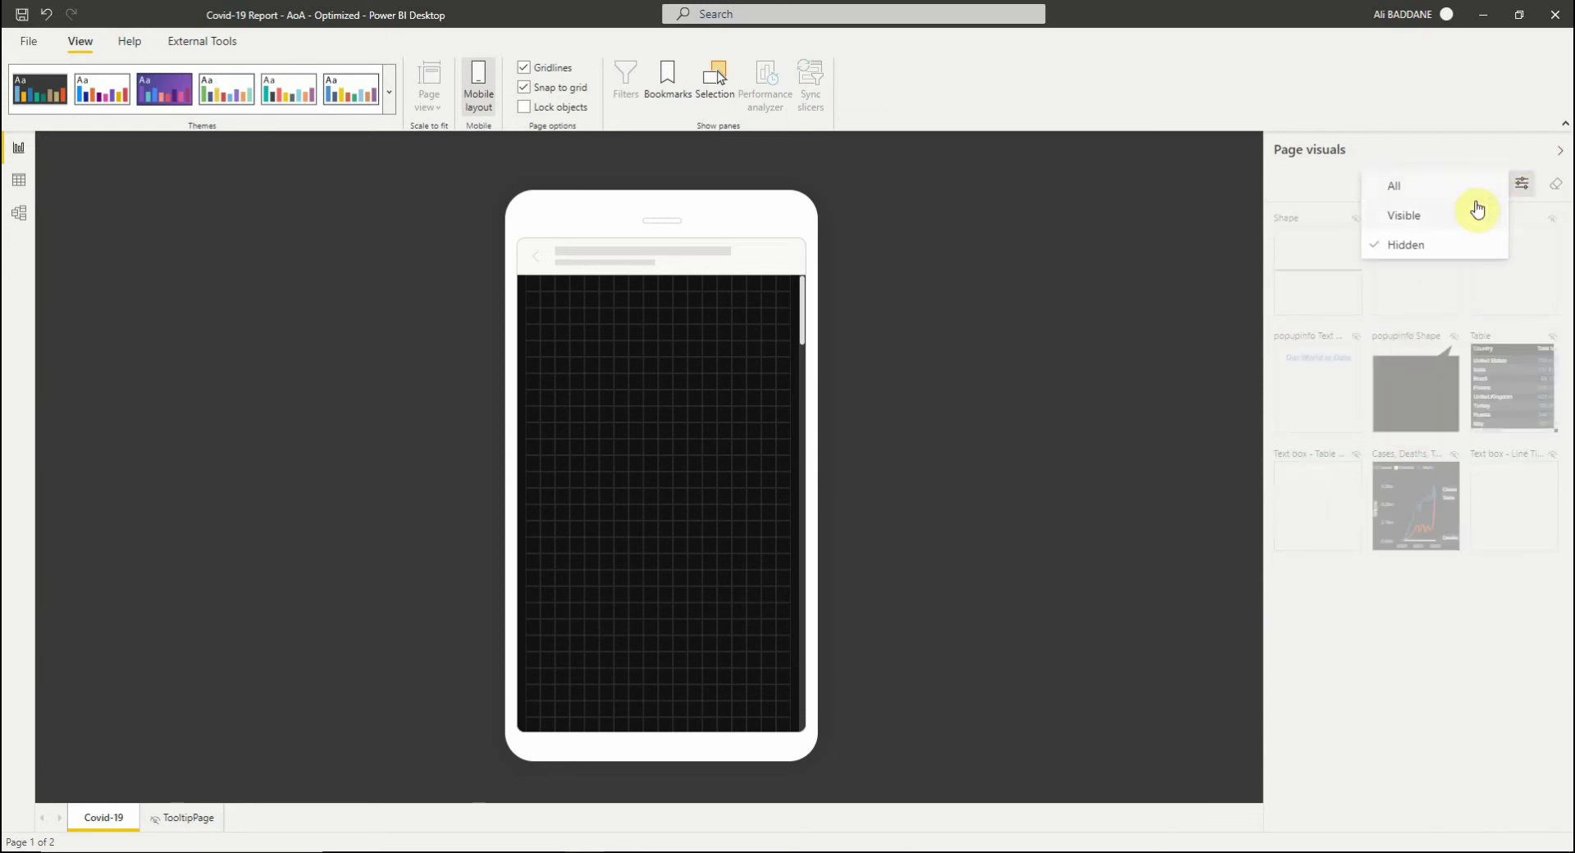
click(1444, 192)
click(1522, 188)
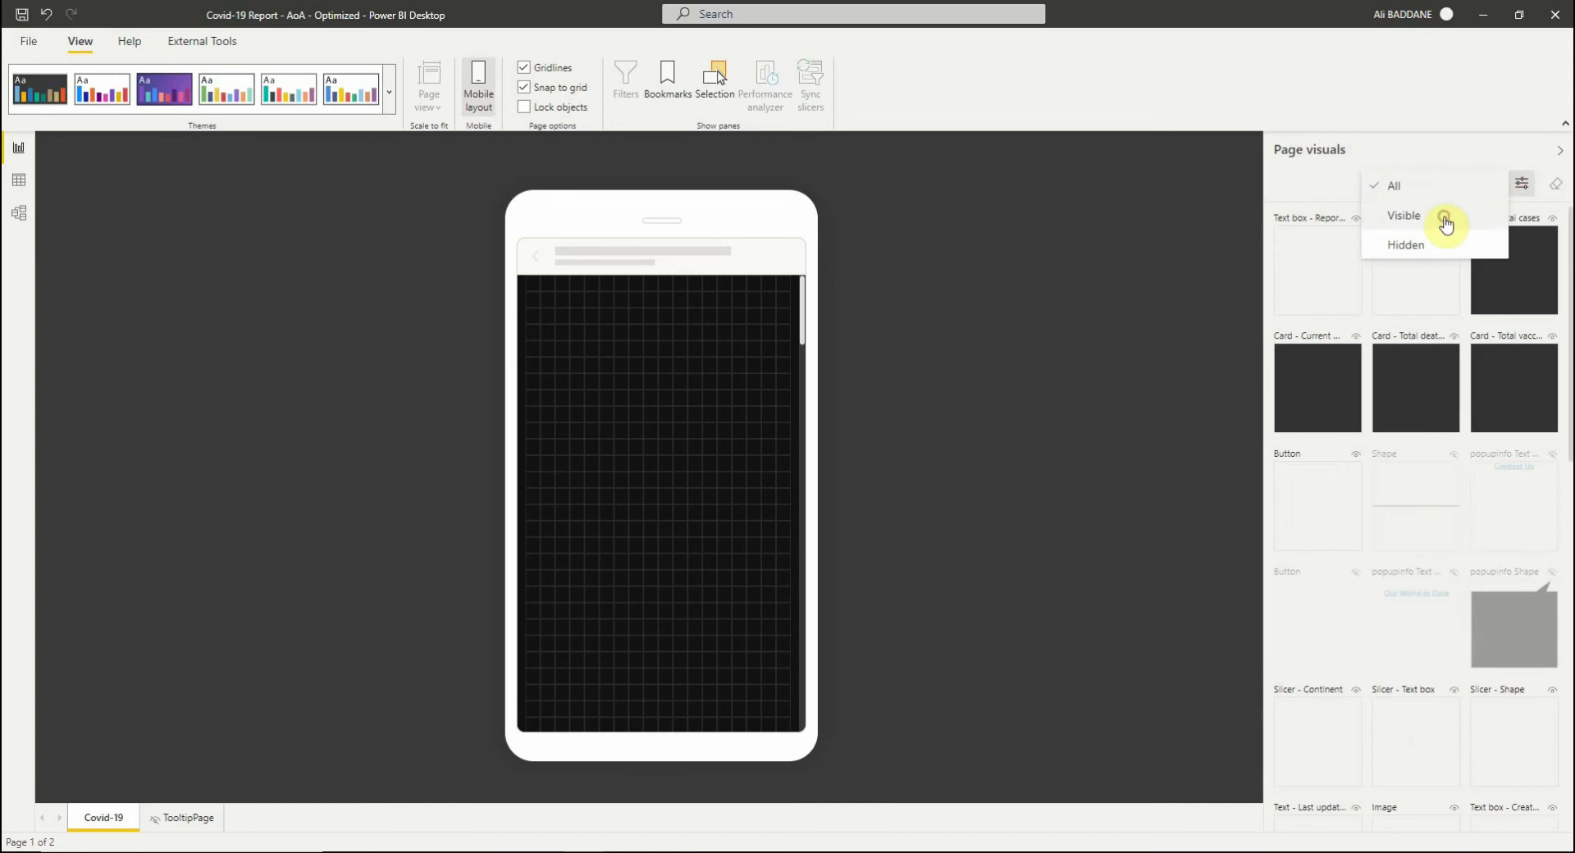
click(1441, 219)
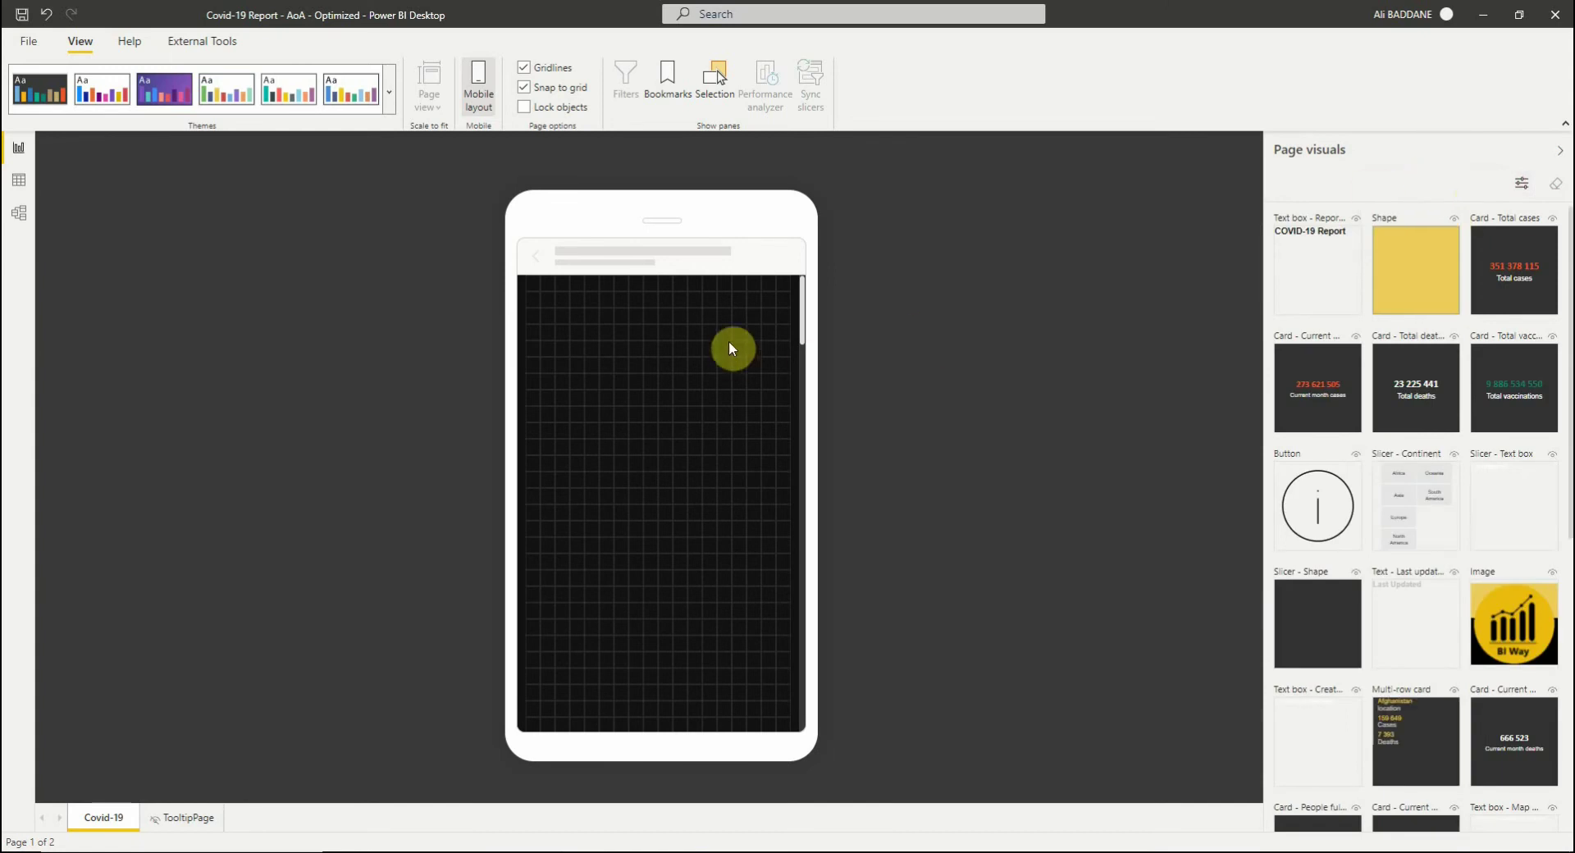
Step: Place the yellow shape as a full-width header on the phone canvas and put the COVID-19 Report title text box on it
drag(1431, 276, 796, 308)
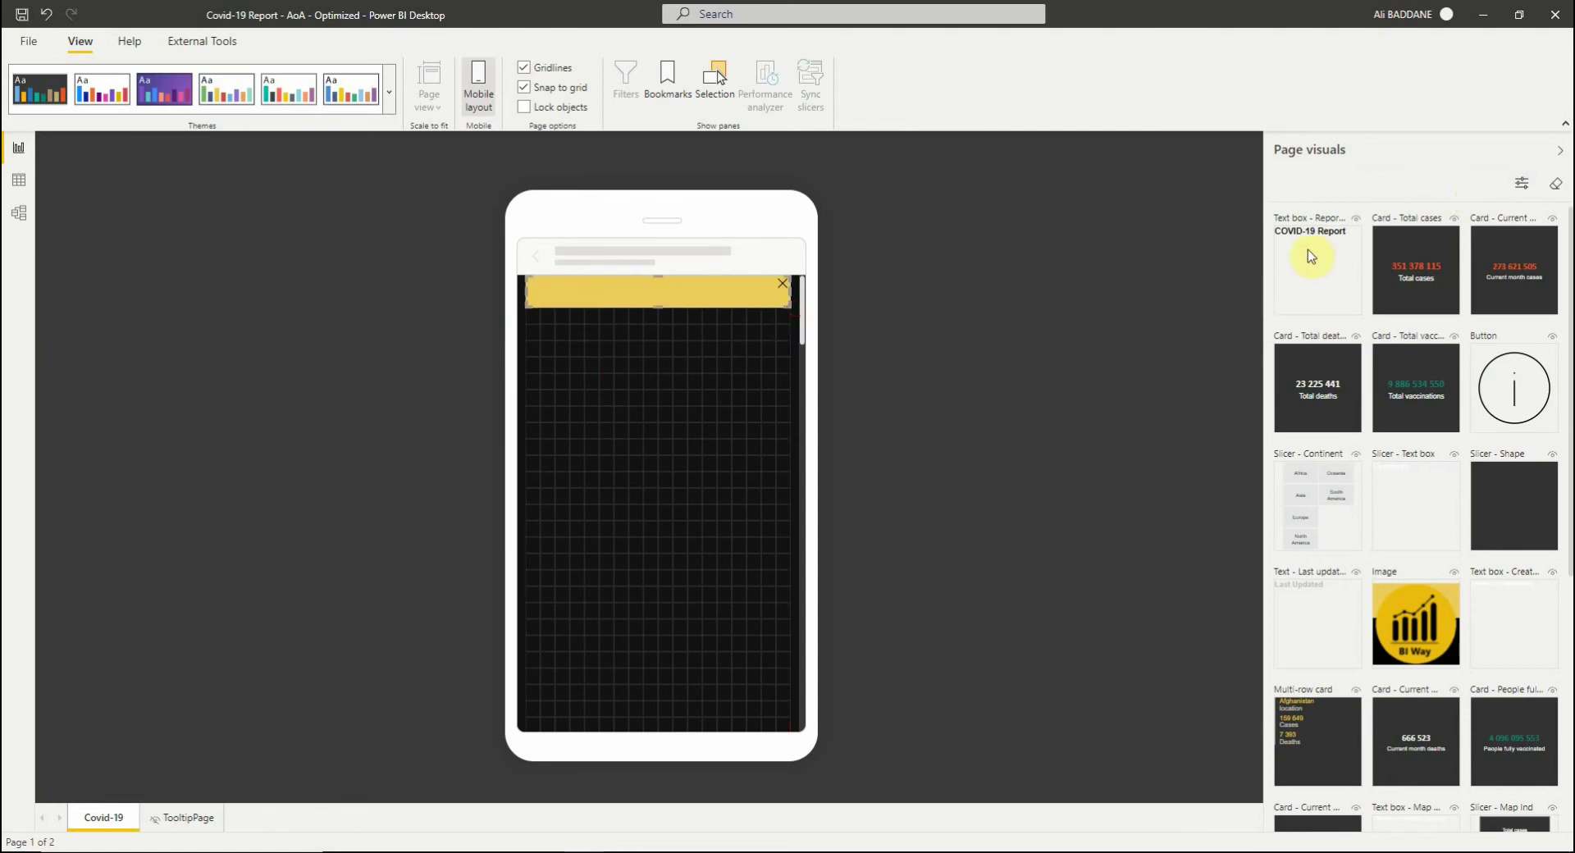
drag(1310, 257, 730, 310)
drag(697, 369, 604, 308)
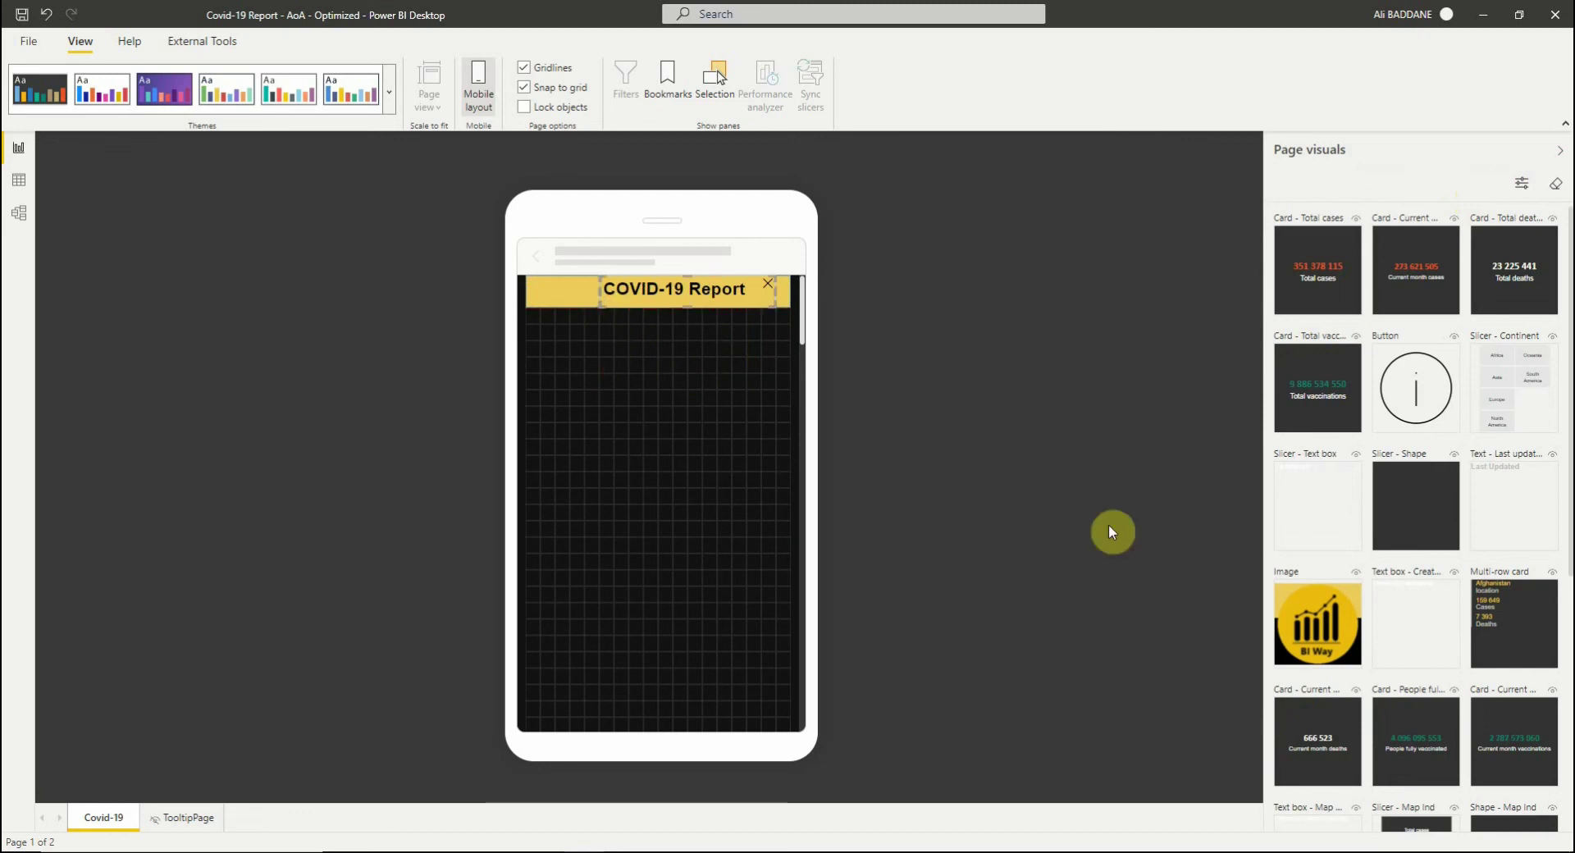
Step: Add the BI Way logo image at the header's left end and shrink it to fit beside the title
drag(1342, 604, 578, 311)
drag(608, 365, 602, 327)
click(565, 350)
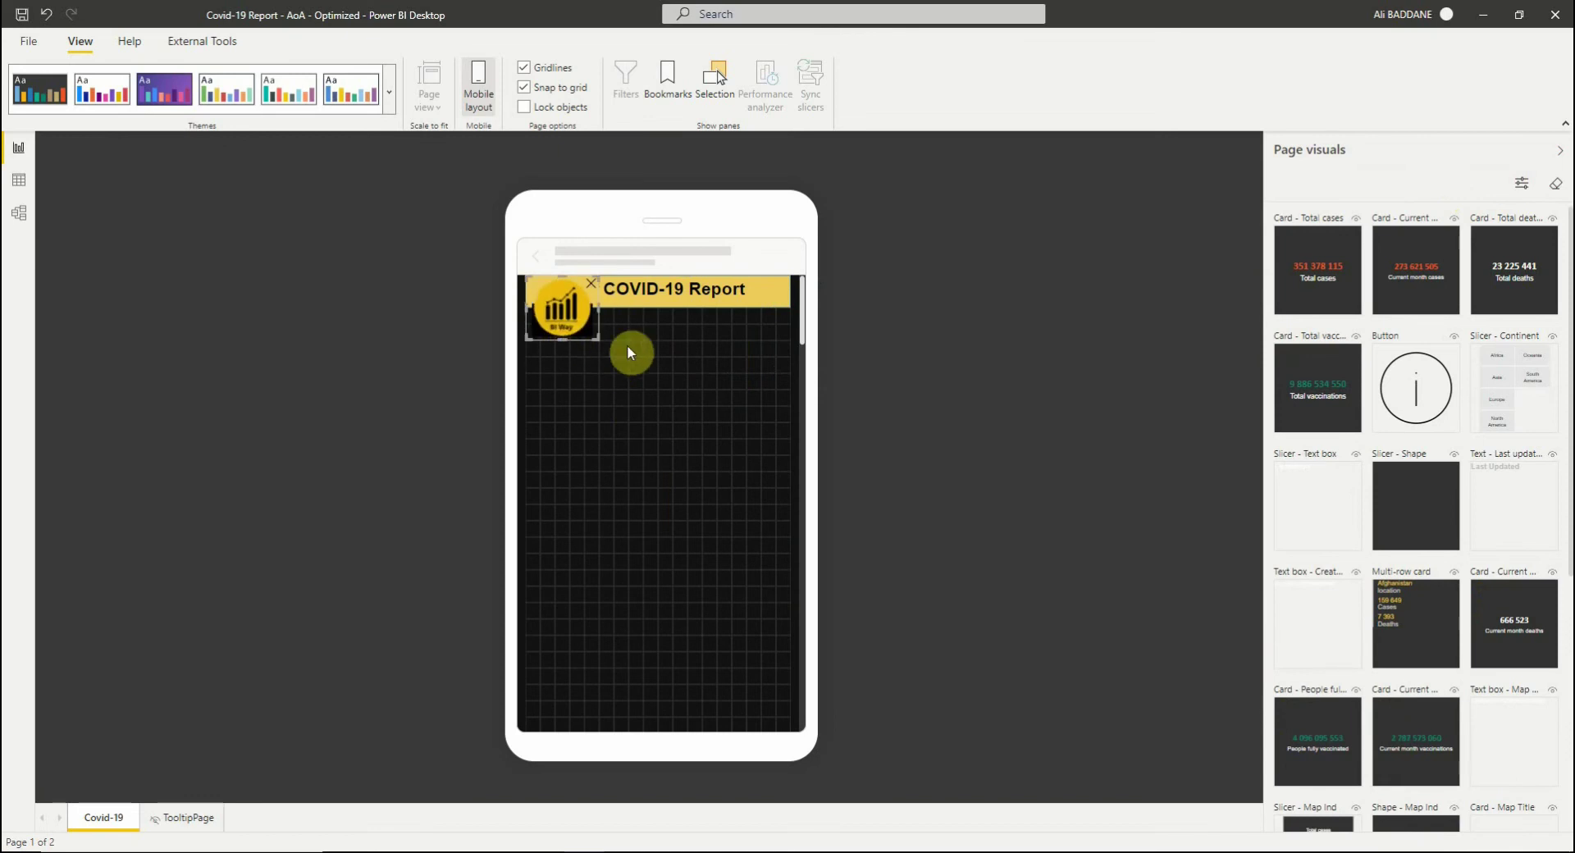
click(839, 518)
Step: Place the Last Updated text box on one line below the report title and put the last-updated date card beside it
click(1502, 501)
drag(732, 465, 623, 356)
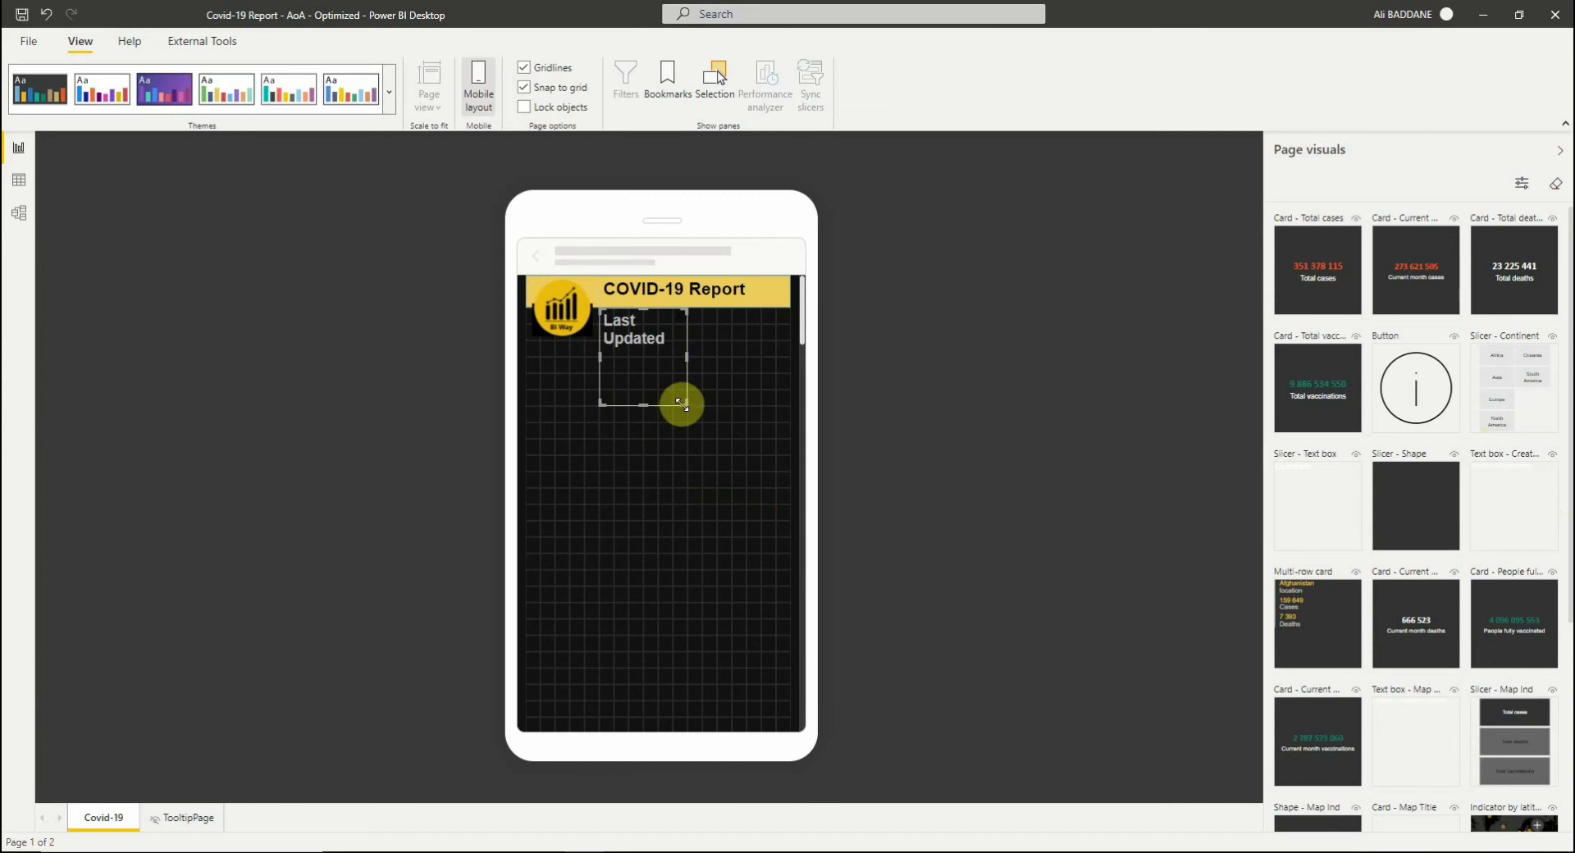
drag(686, 403, 703, 351)
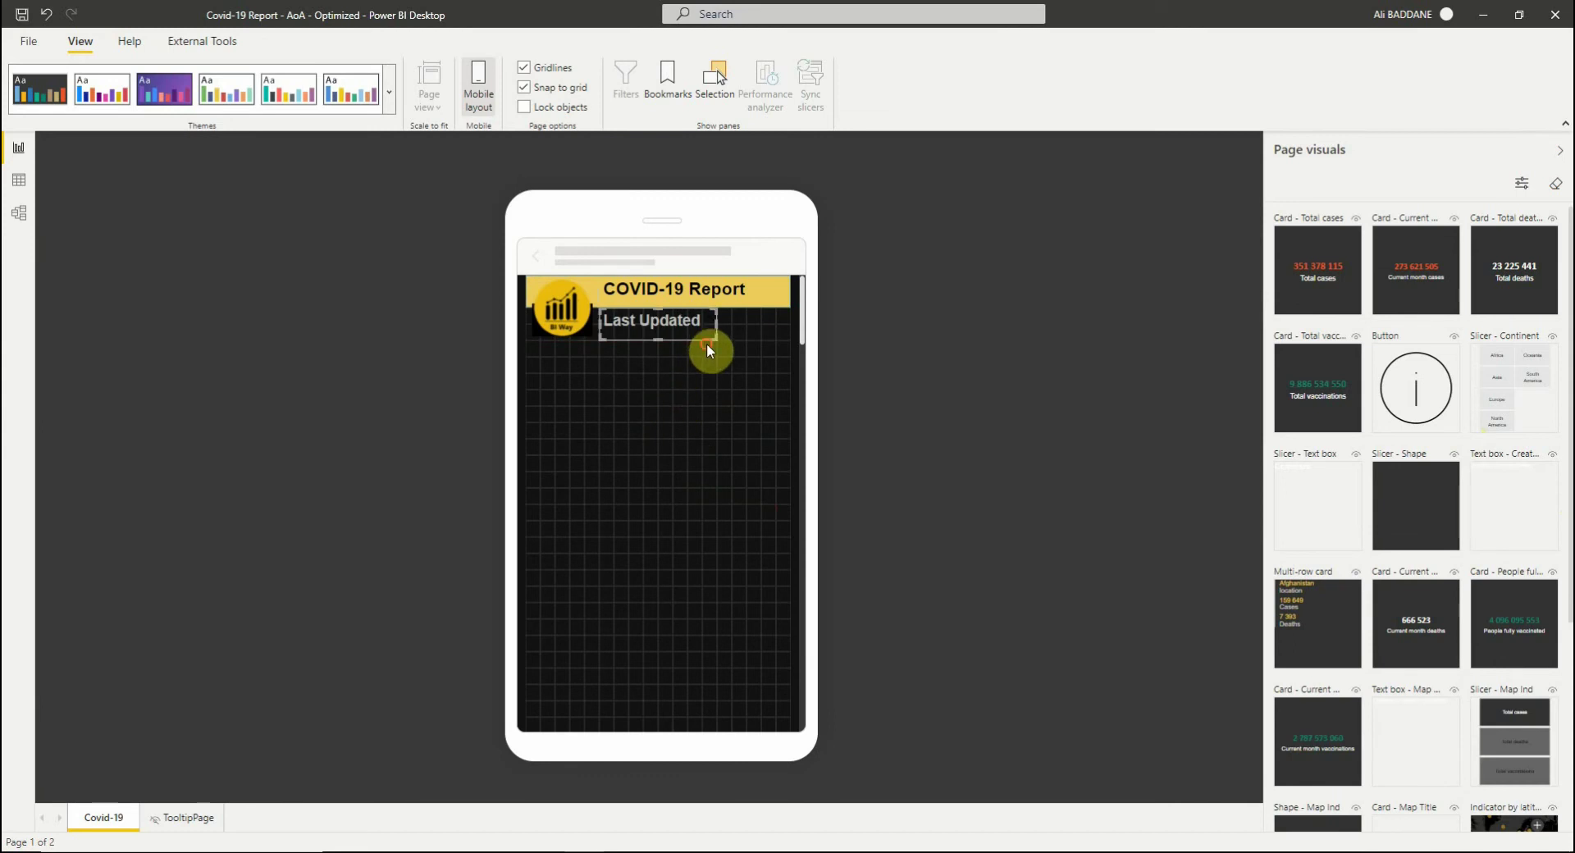
scroll(1494, 570, down, 2)
scroll(1494, 570, down, 2)
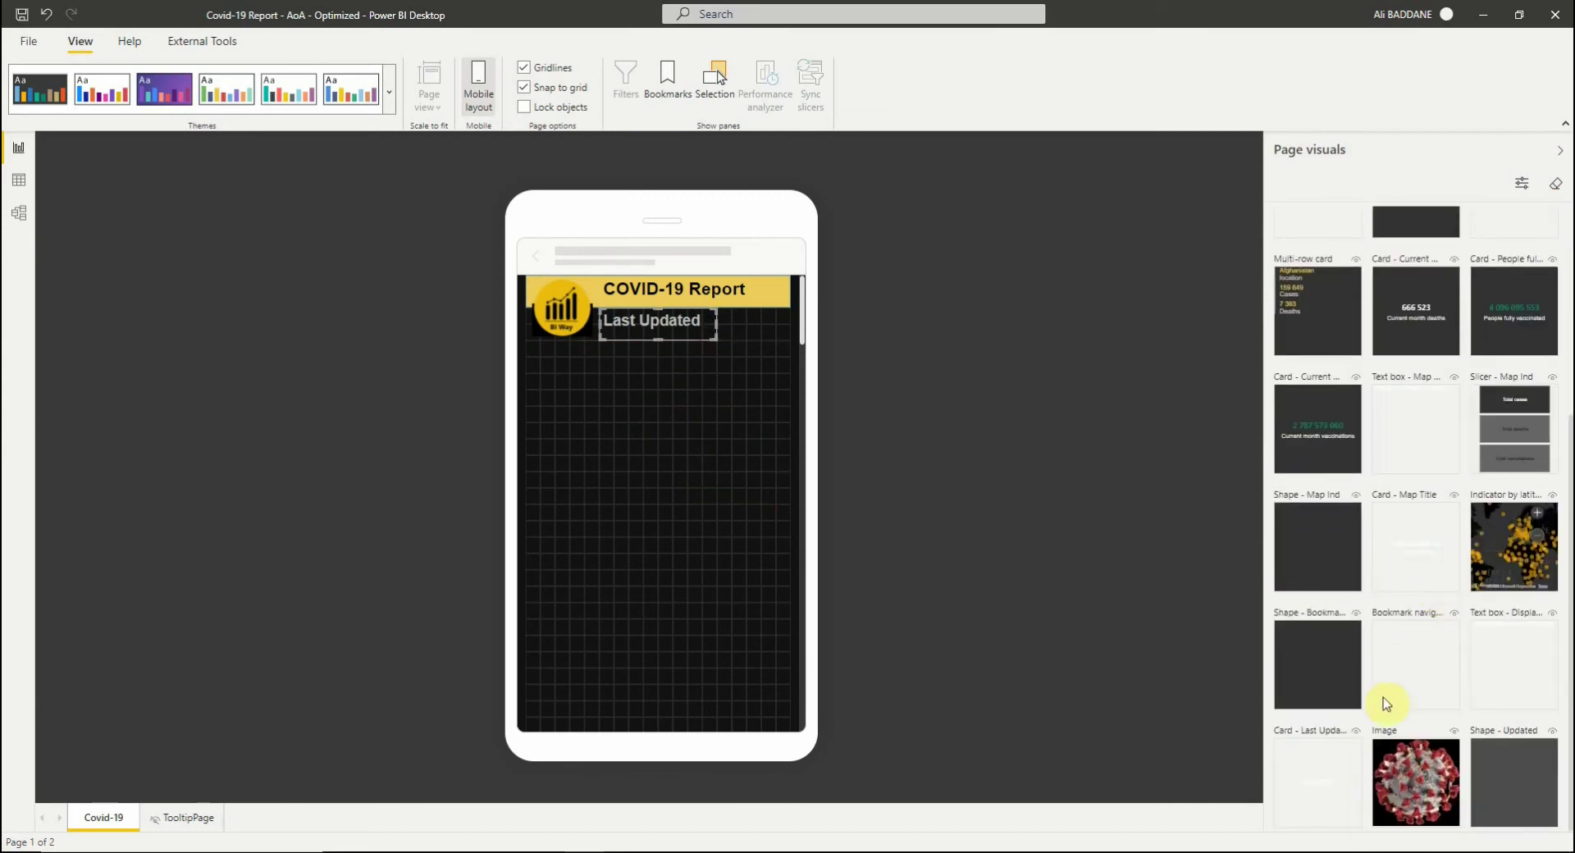
drag(1328, 788, 747, 334)
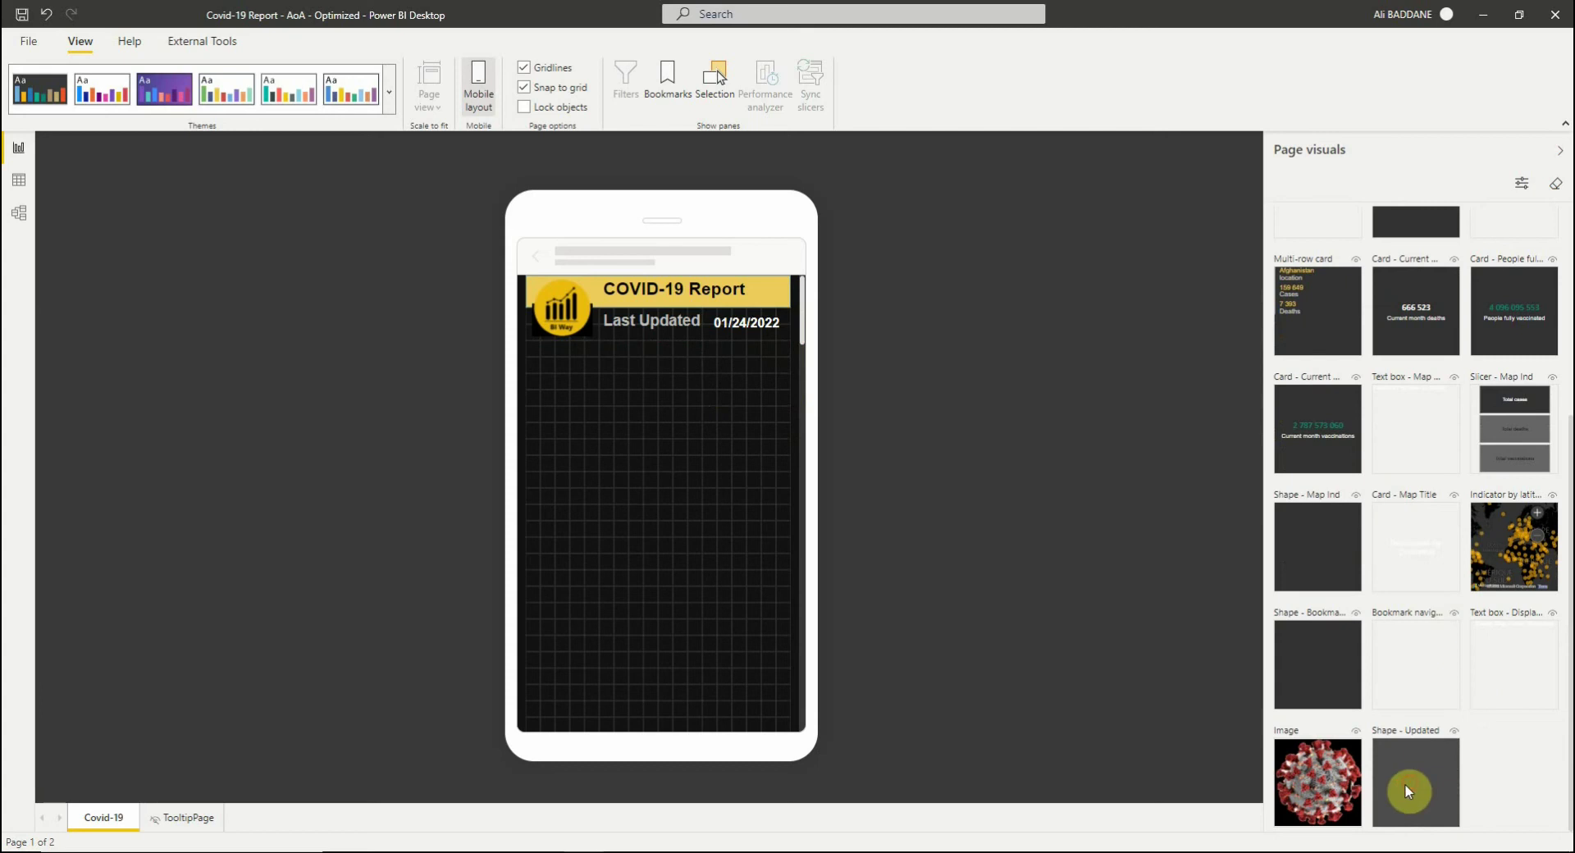
Step: Stretch the Shape - Updated visual across the Last Updated row and move it to the bottom of the layer order
drag(1404, 784, 537, 363)
drag(674, 402, 787, 343)
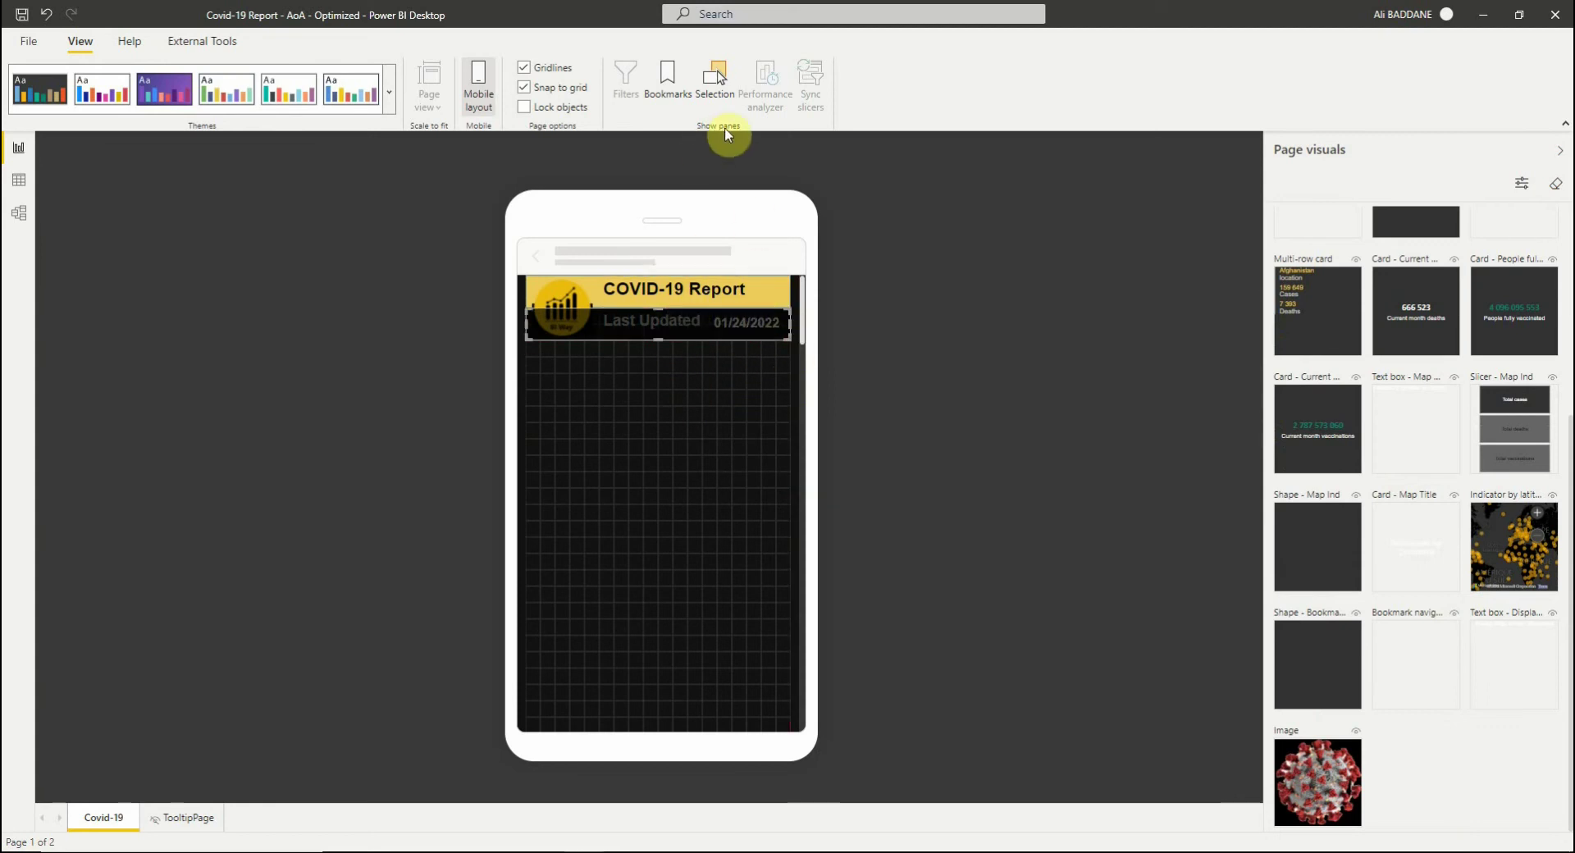
click(668, 82)
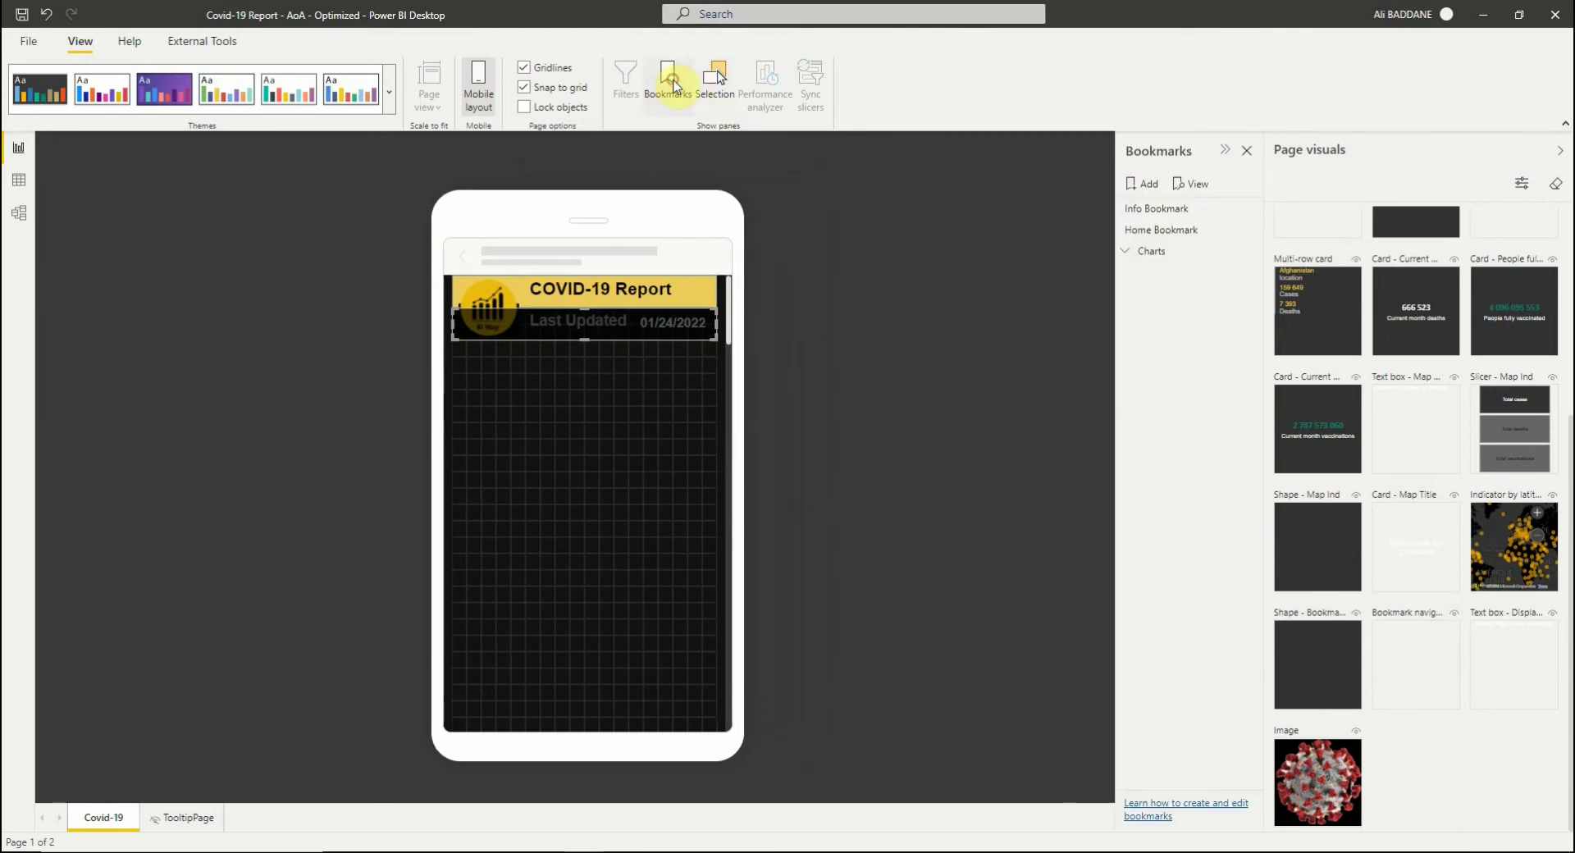
click(717, 84)
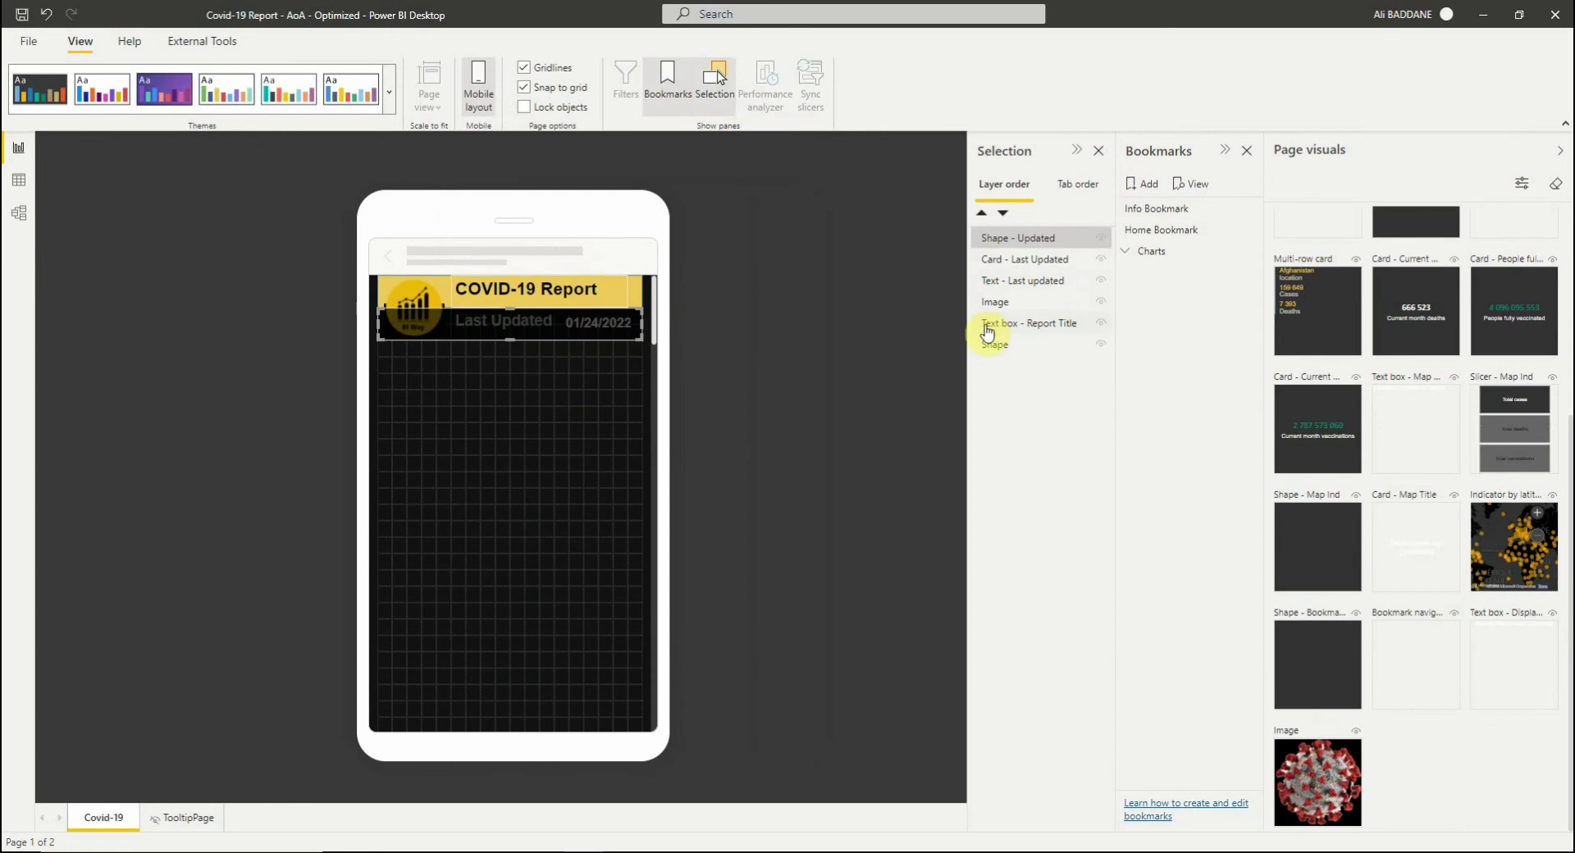
click(627, 399)
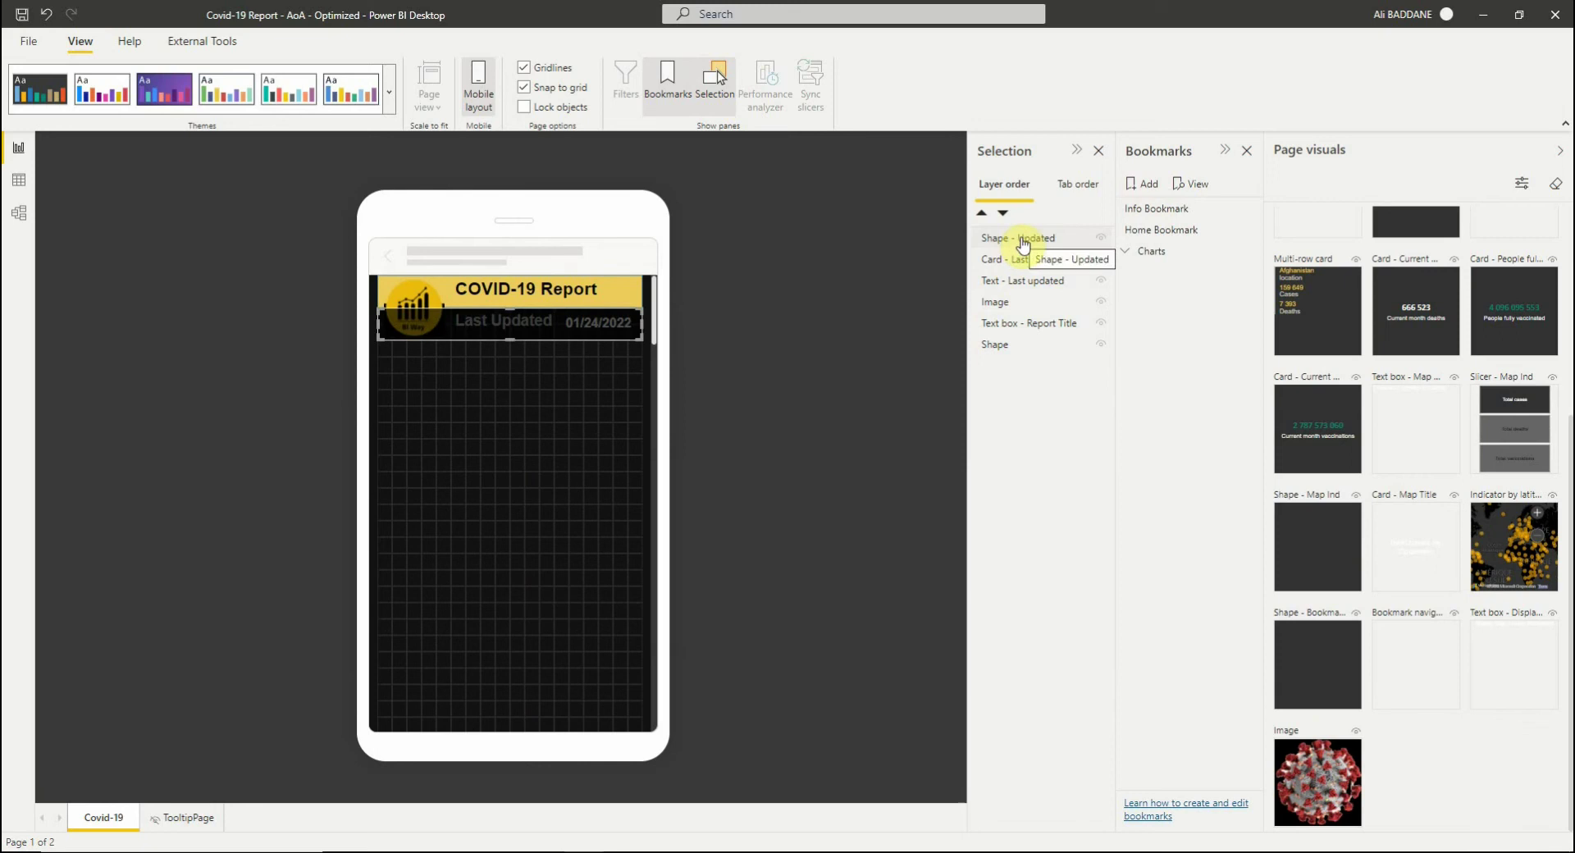
drag(1022, 243, 1025, 365)
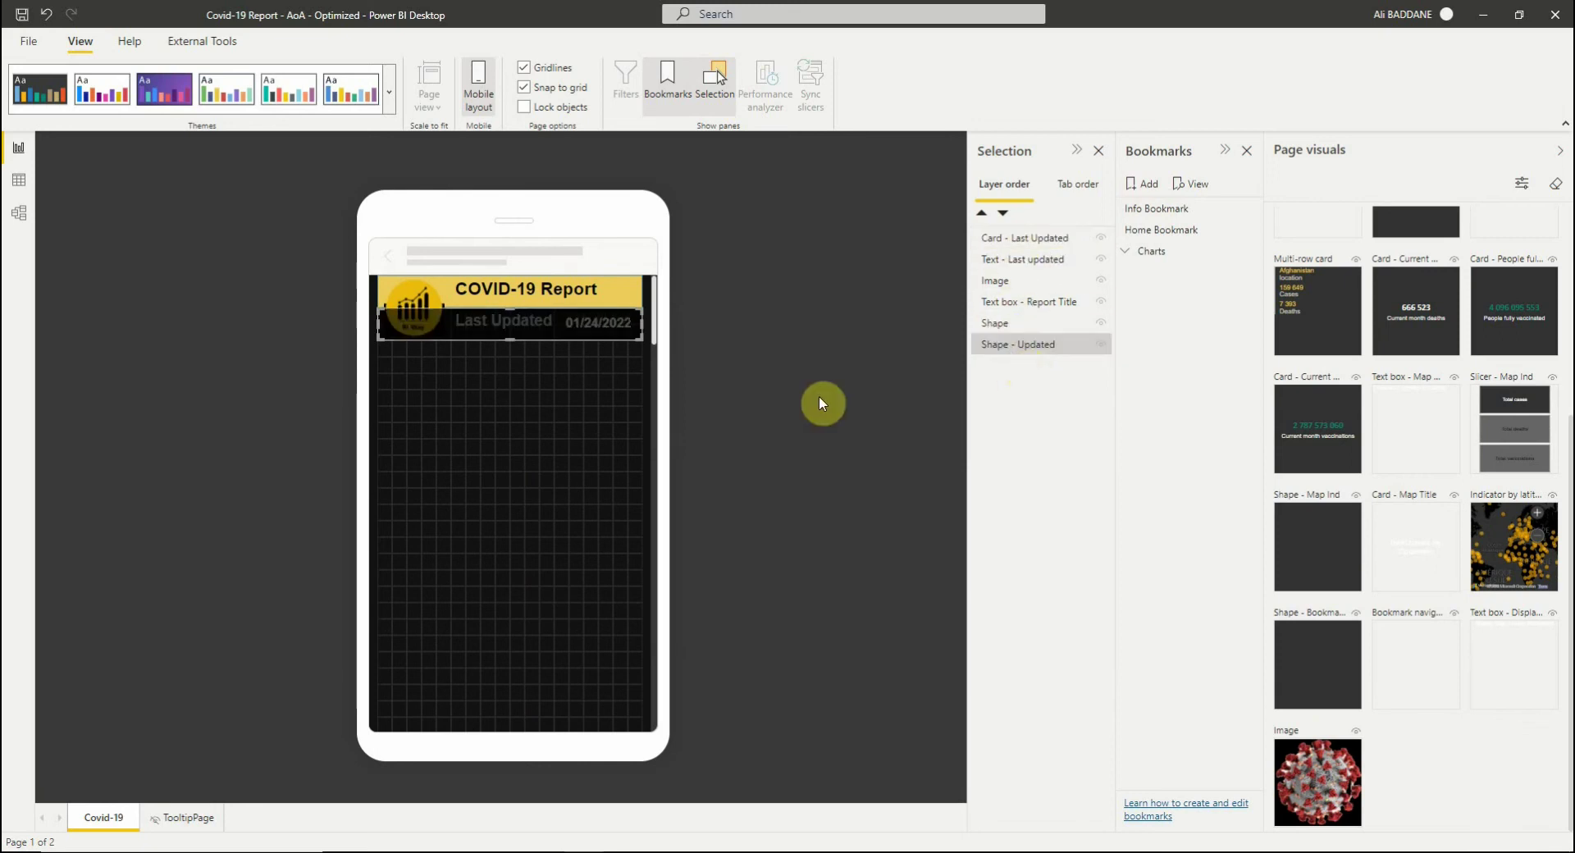
click(619, 418)
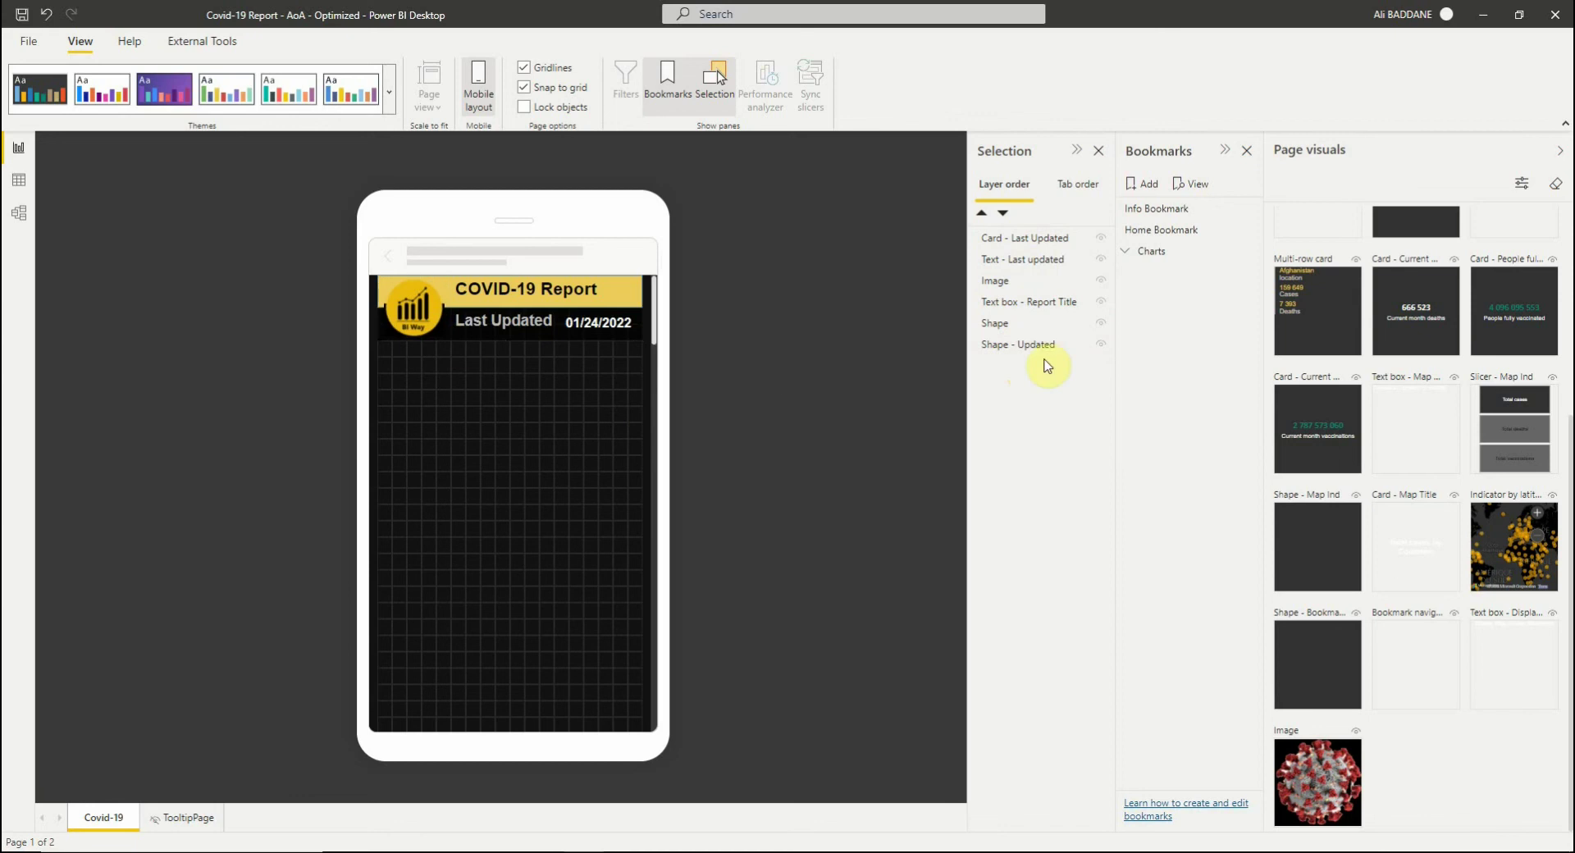
mouse_move(1034, 346)
mouse_down()
mouse_move(1040, 238)
mouse_move(1016, 361)
mouse_up()
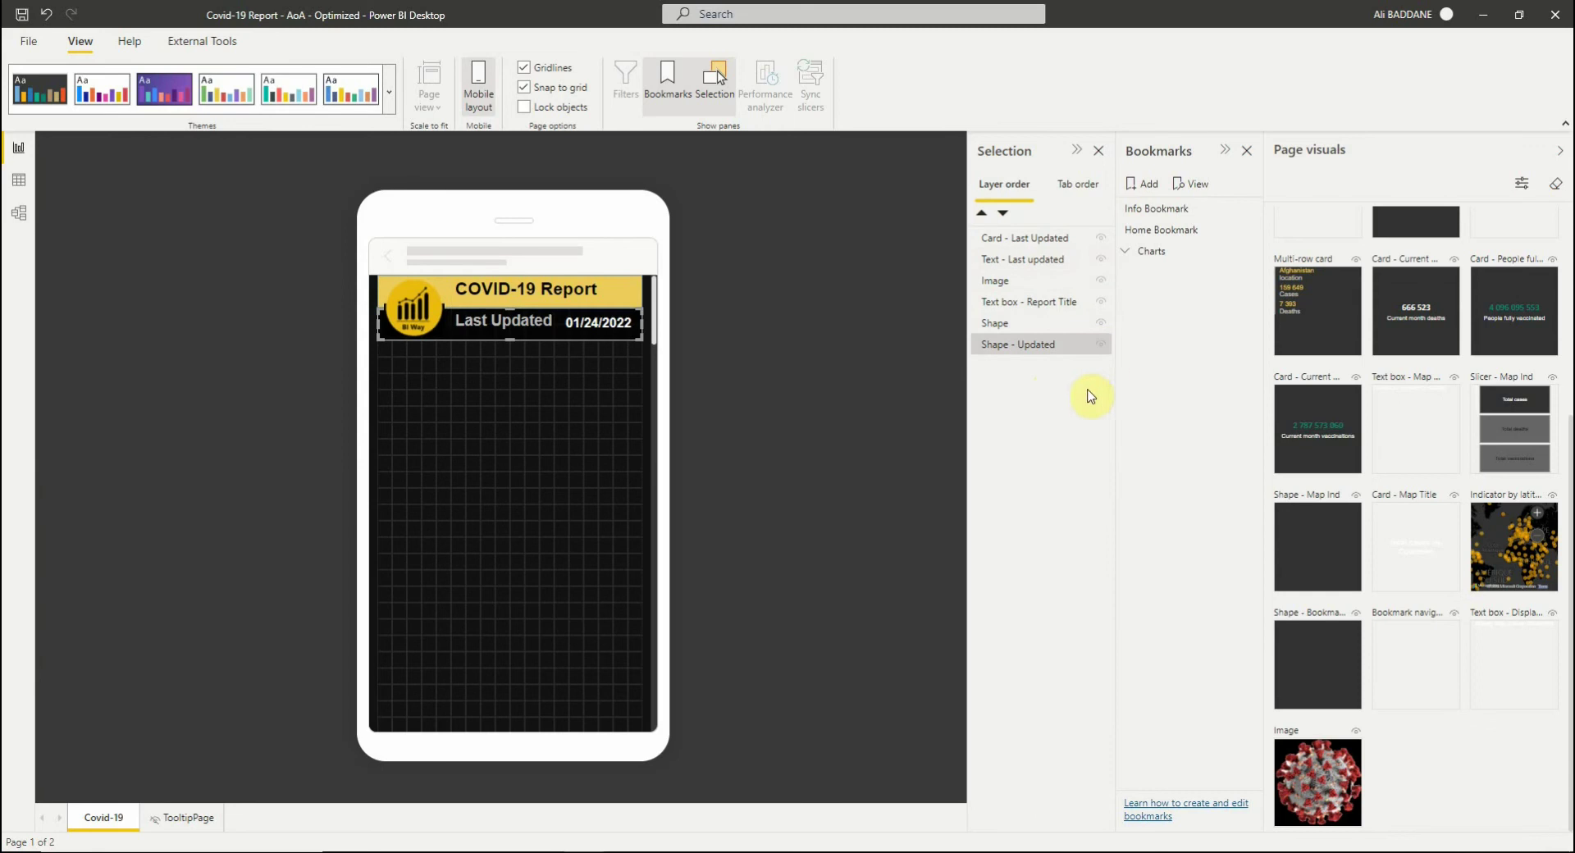
click(604, 439)
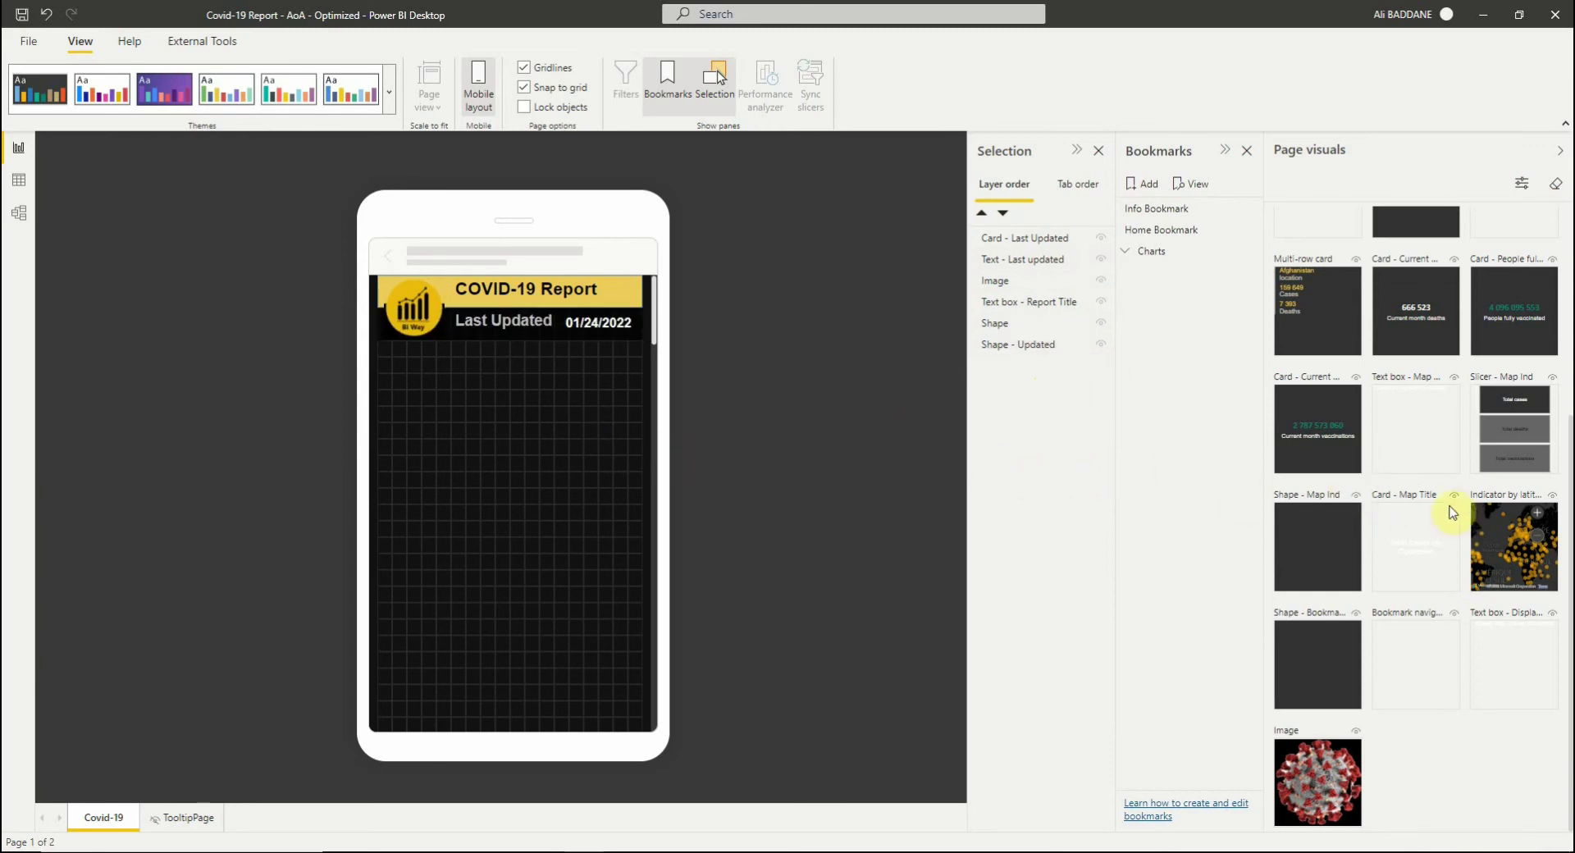
Step: Place the continent slicer as a full-width single row below the header and layer the Slicer - Shape background behind it
scroll(1458, 507, up, 1)
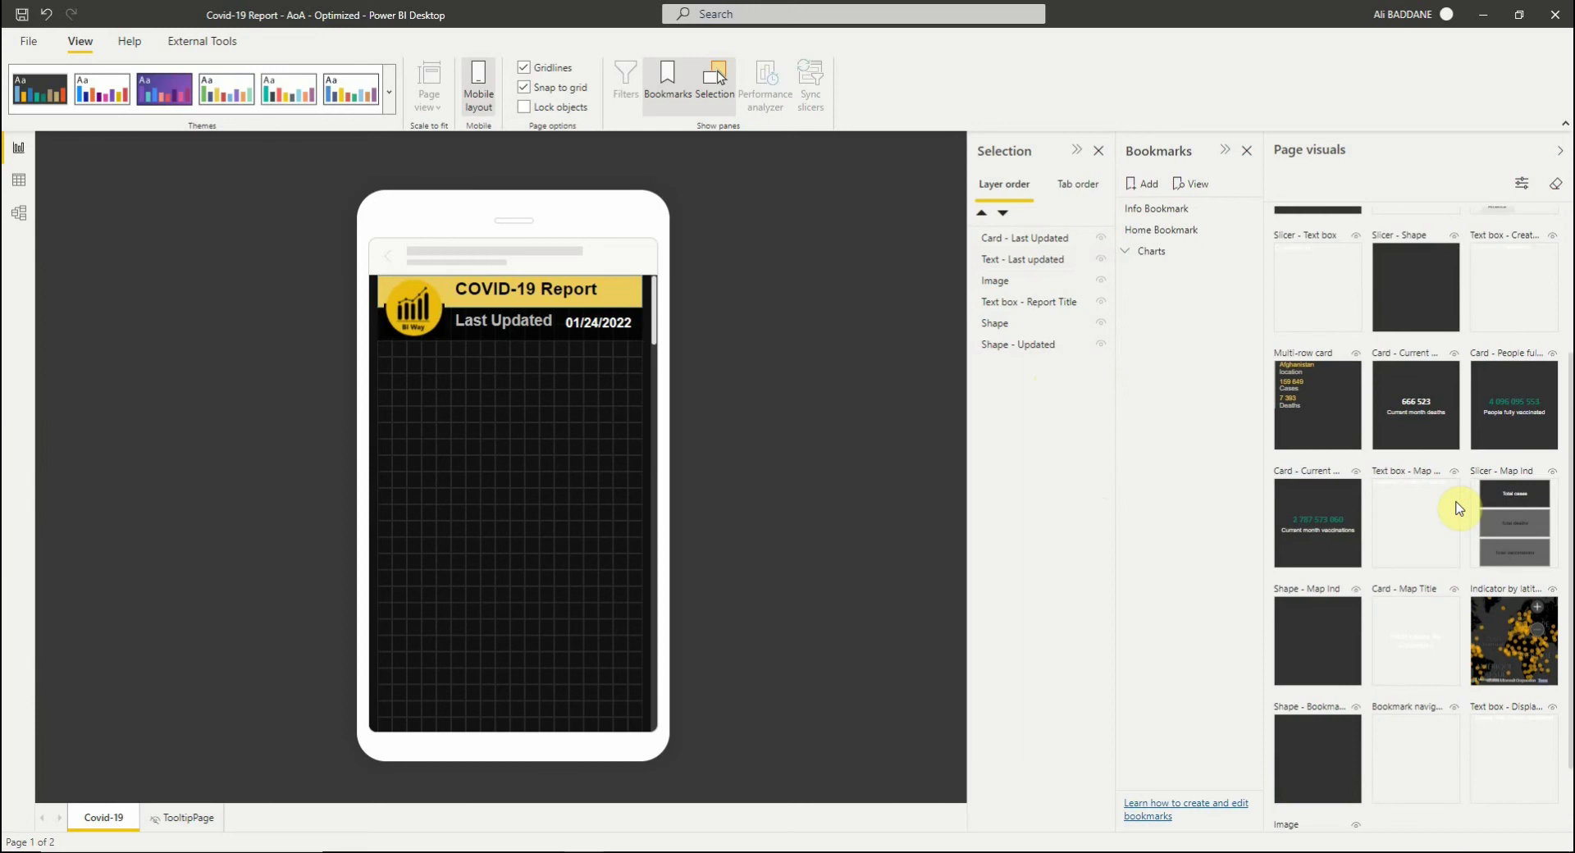
scroll(1459, 507, up, 2)
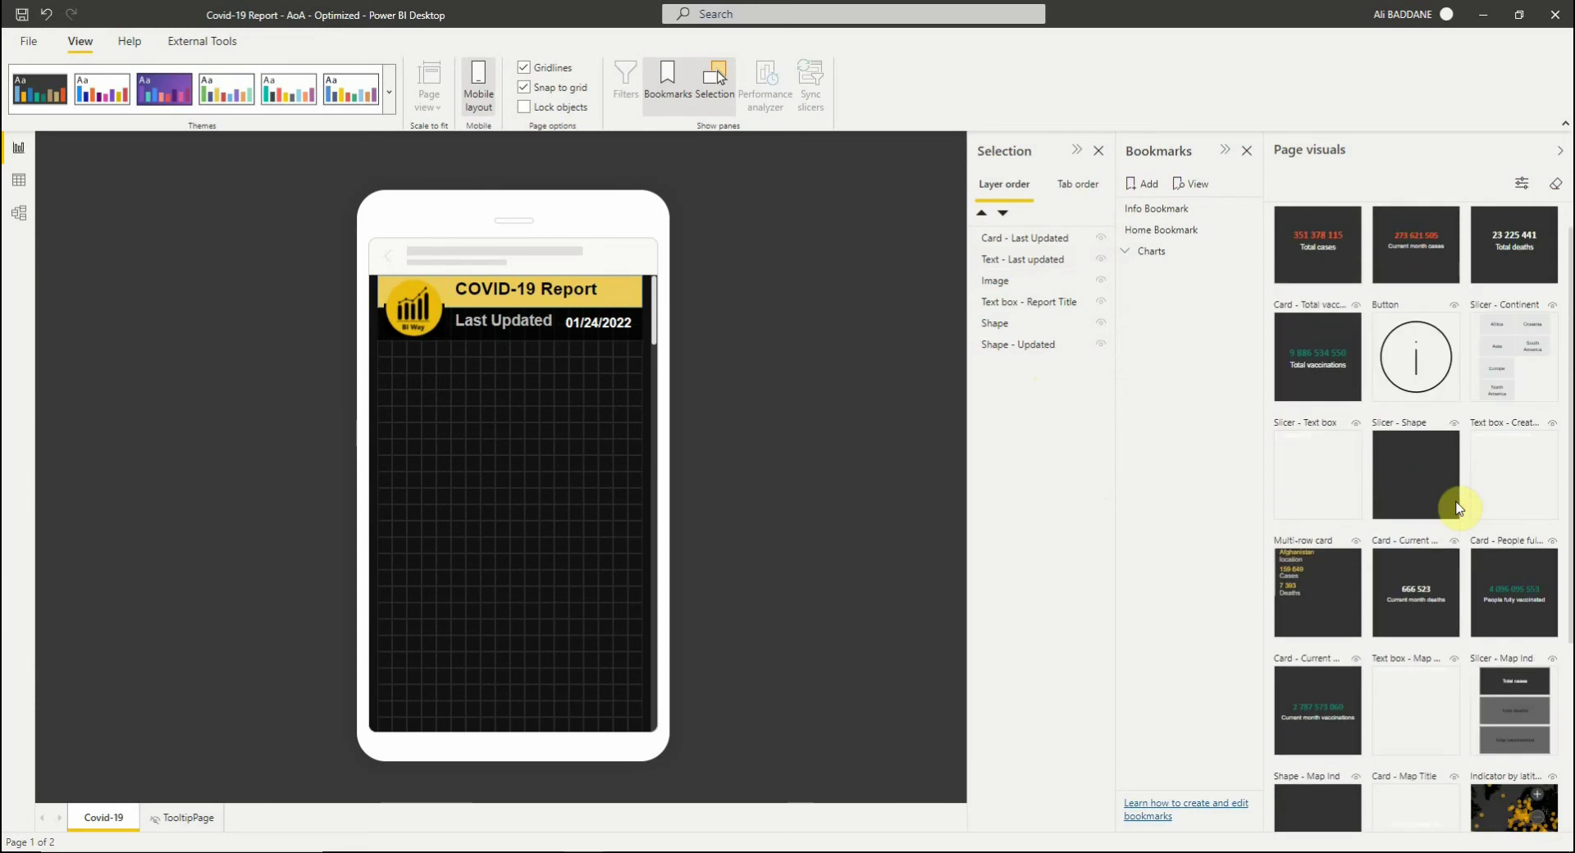
drag(1365, 423, 638, 399)
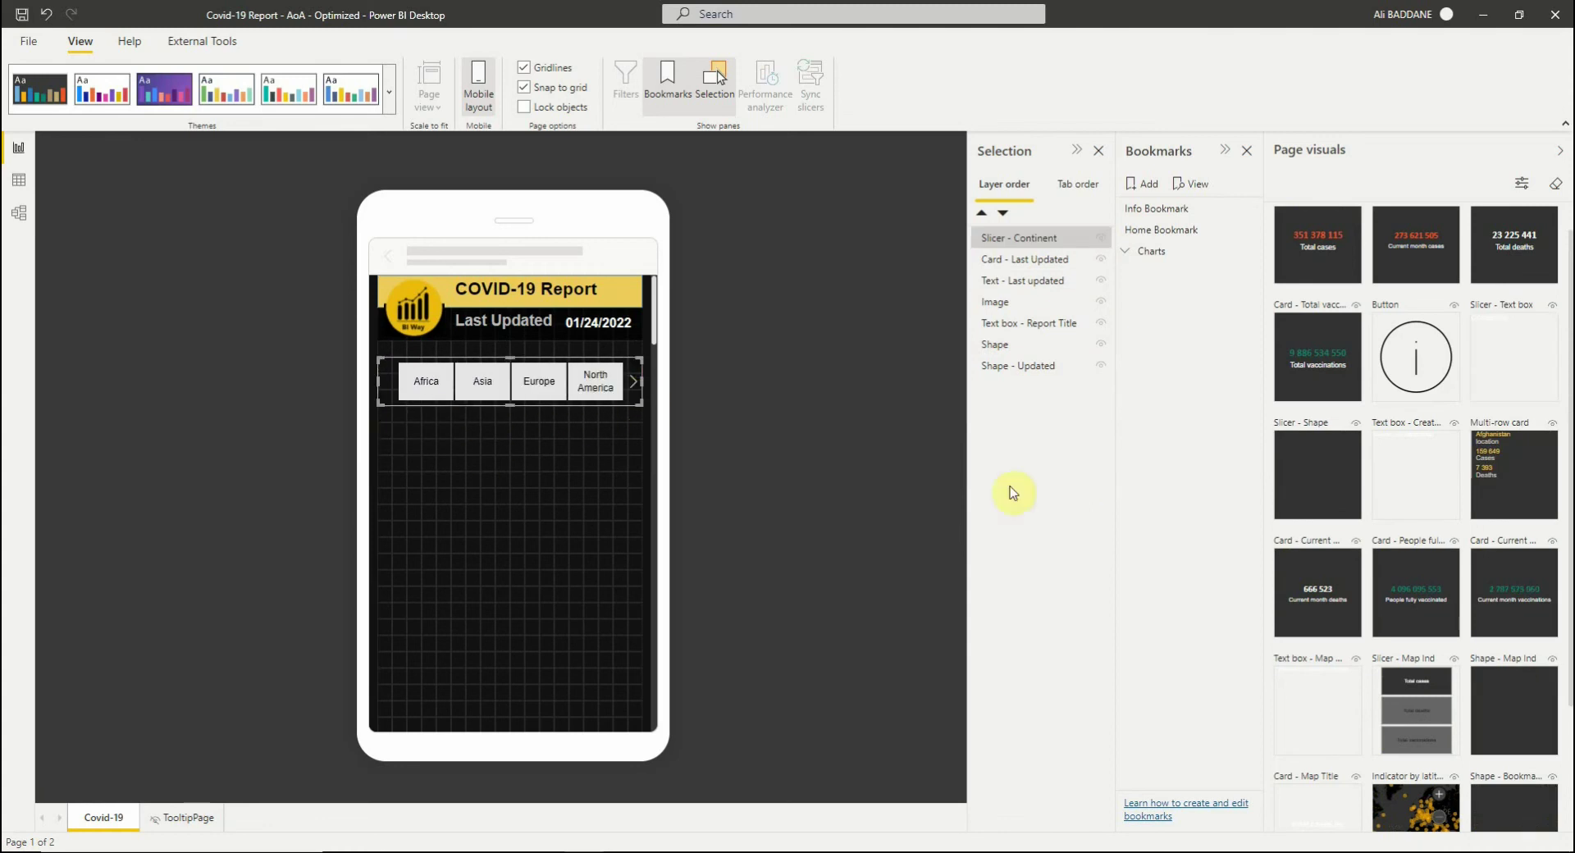
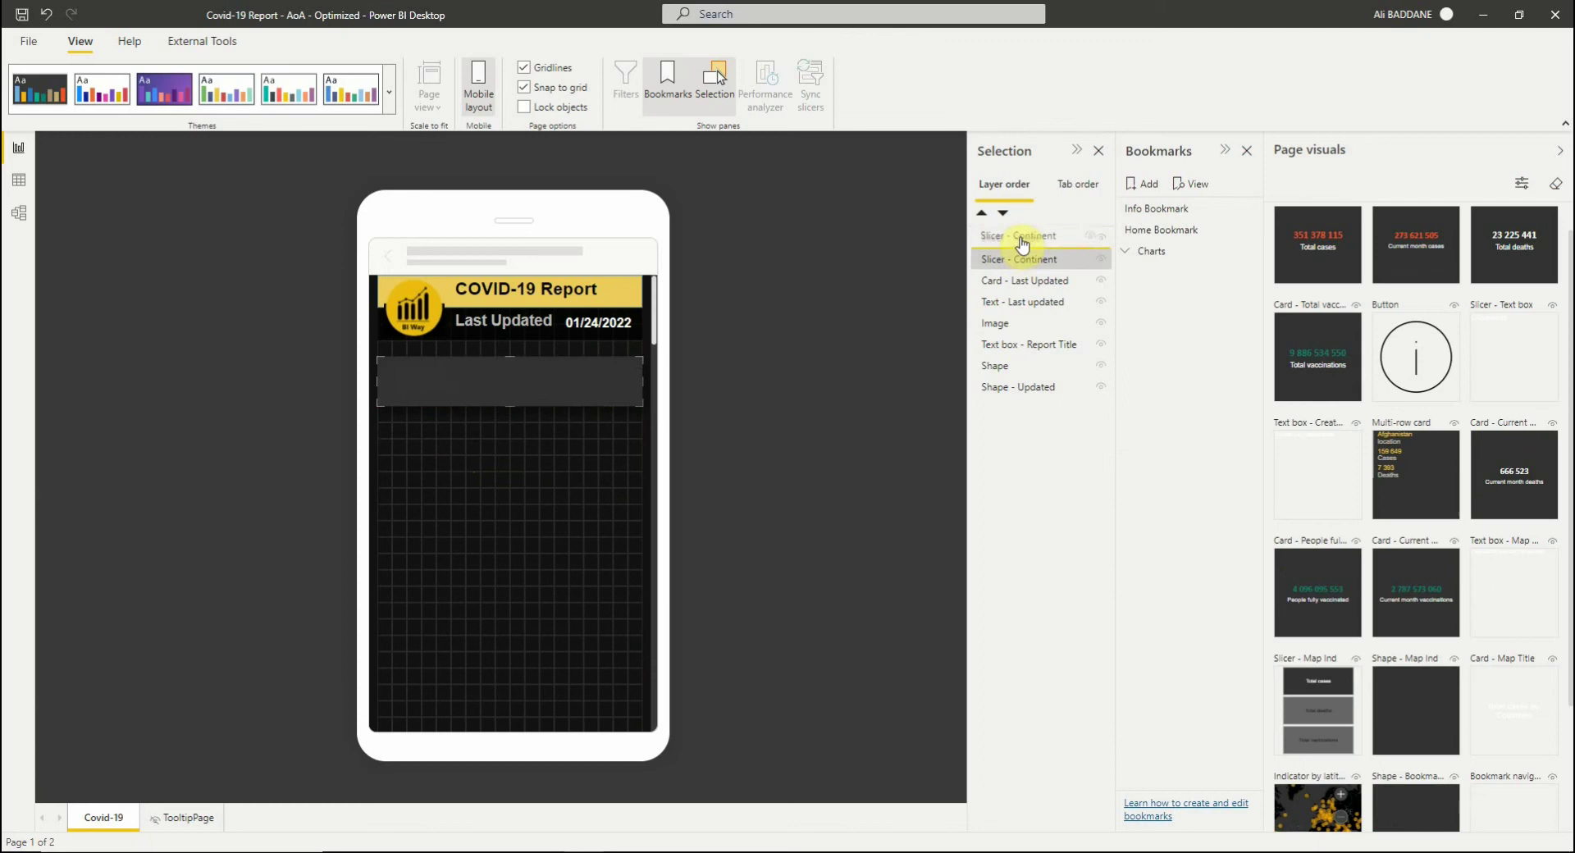
click(566, 461)
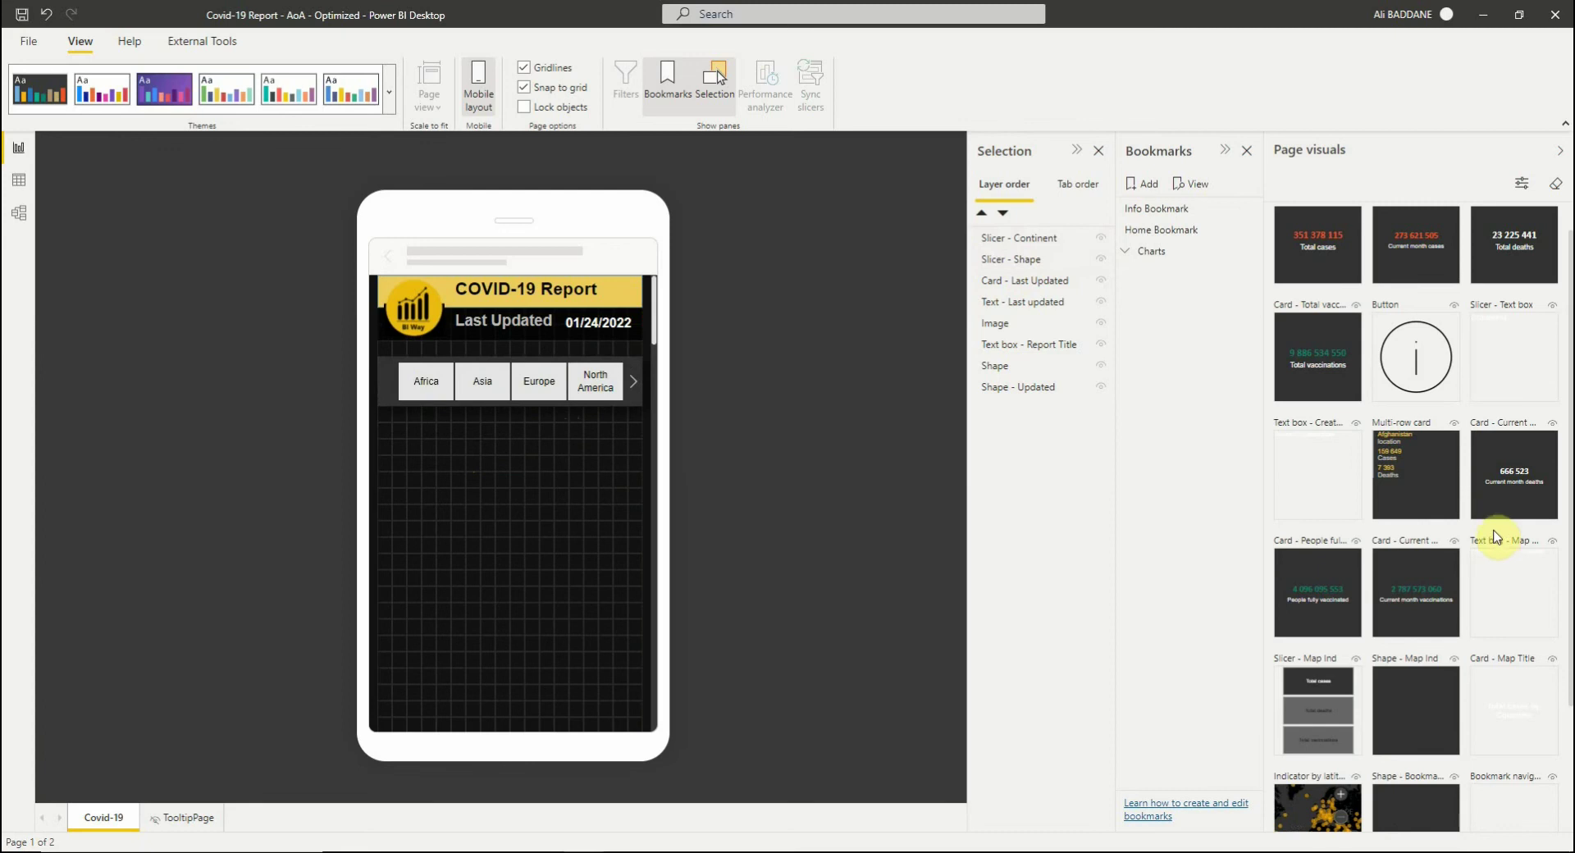
Step: Place the map indicator slicer full-width below the continent slicer with a gap, and layer an enlarged Shape - Map Ind panel behind it
scroll(1493, 528, down, 1)
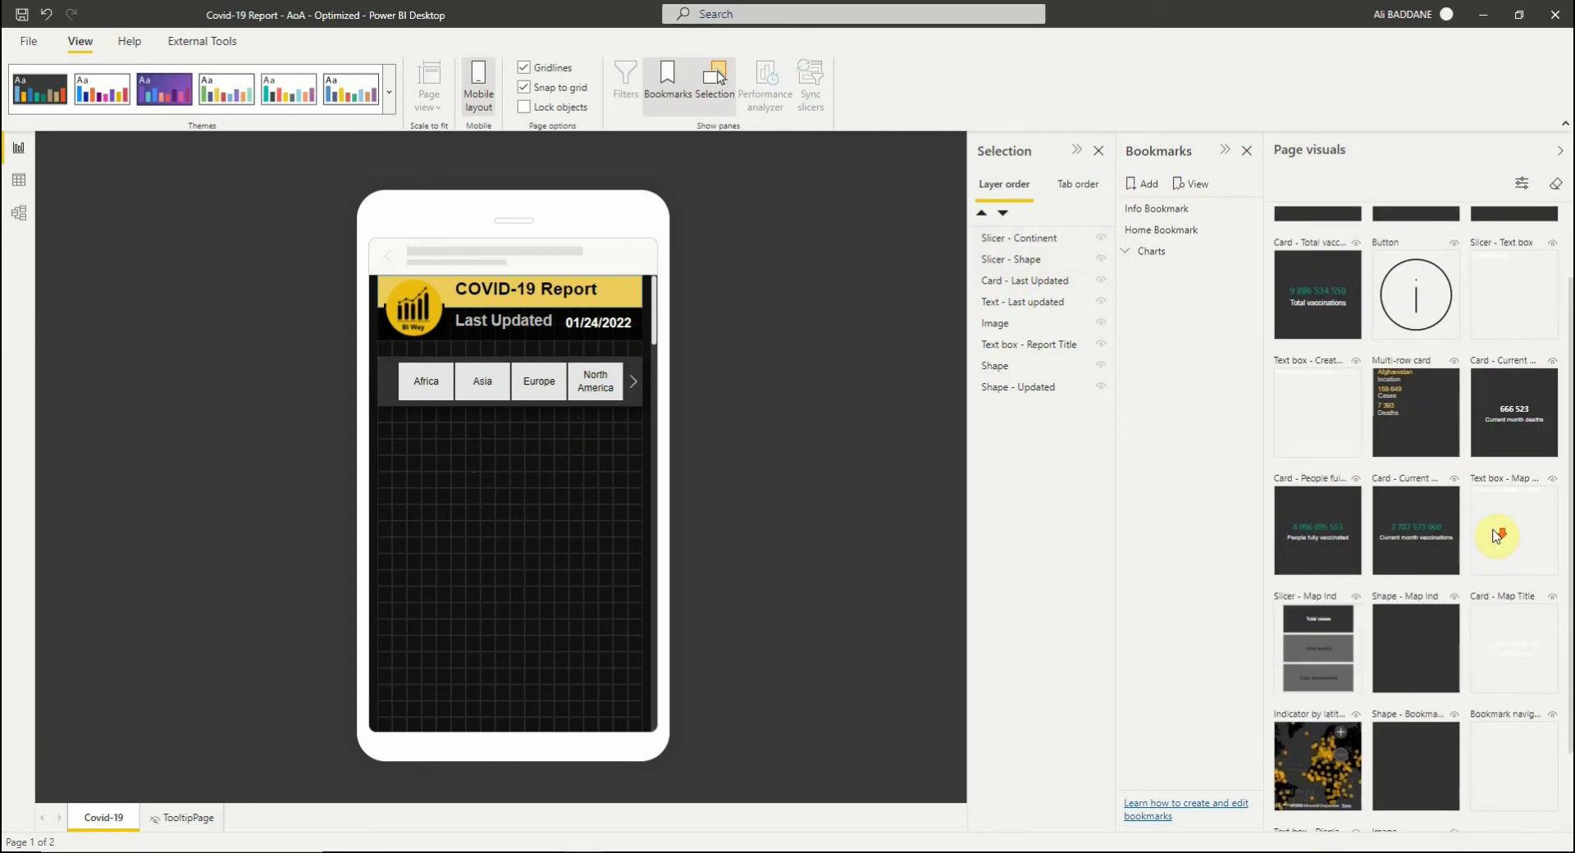
drag(1328, 627, 430, 484)
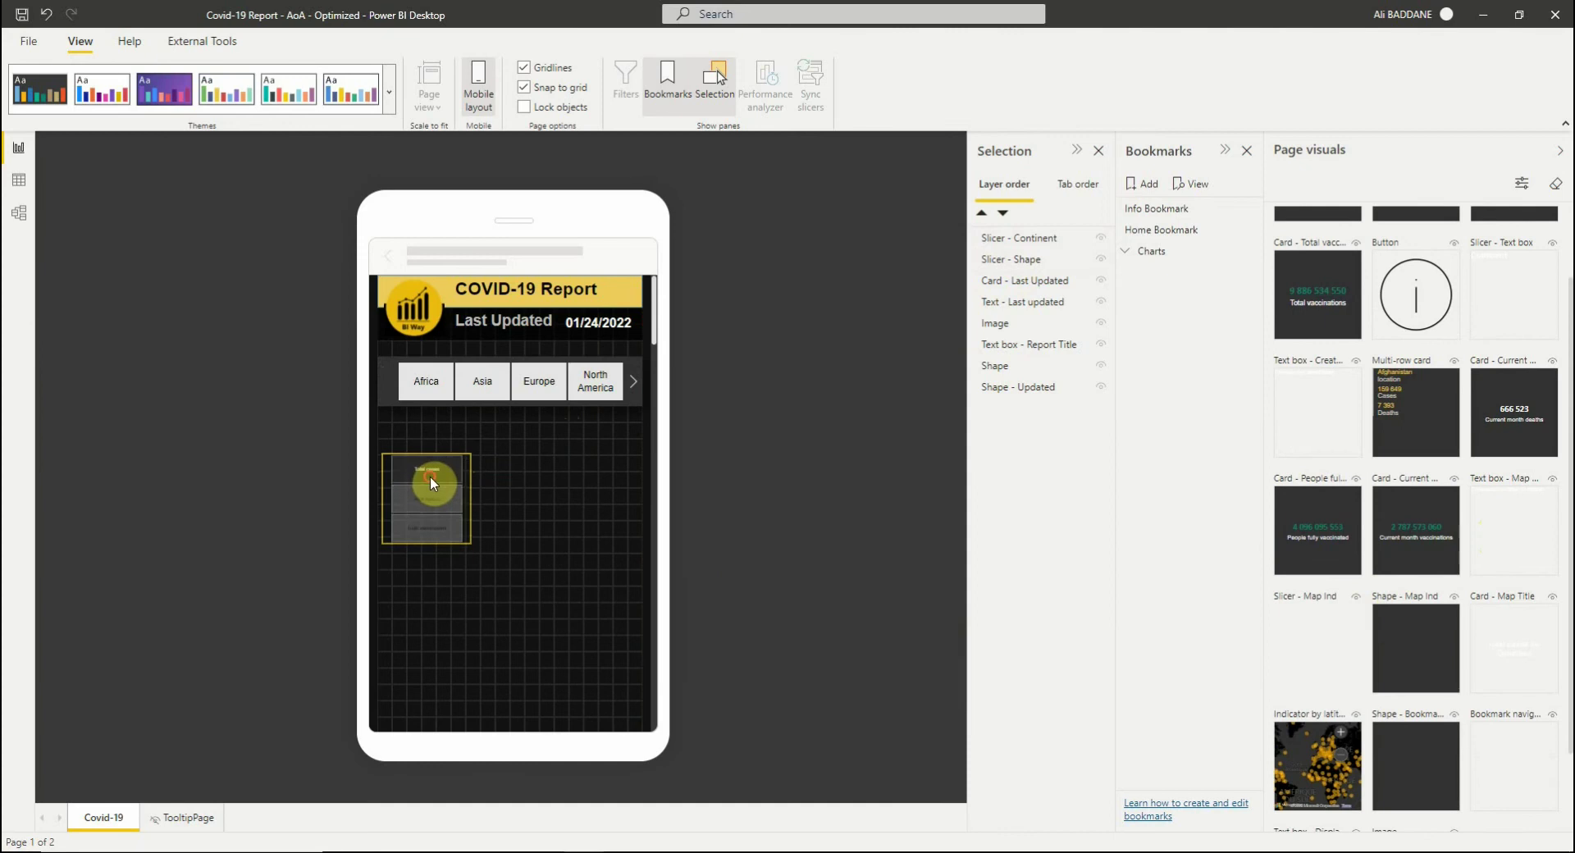
mouse_move(574, 527)
mouse_down()
mouse_move(643, 495)
mouse_move(554, 533)
mouse_up()
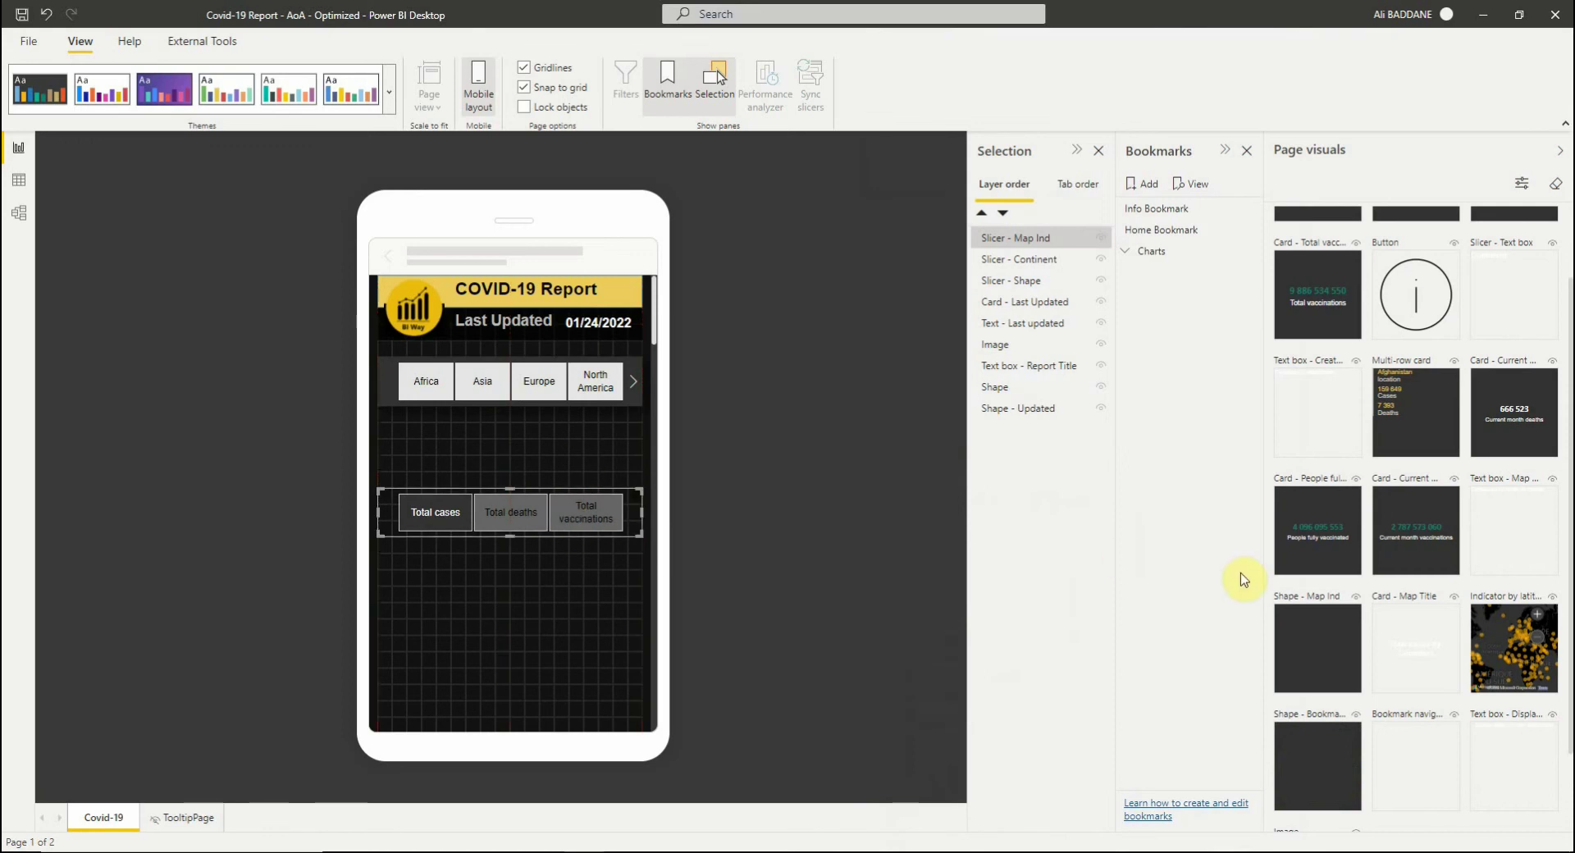
drag(1317, 644, 634, 687)
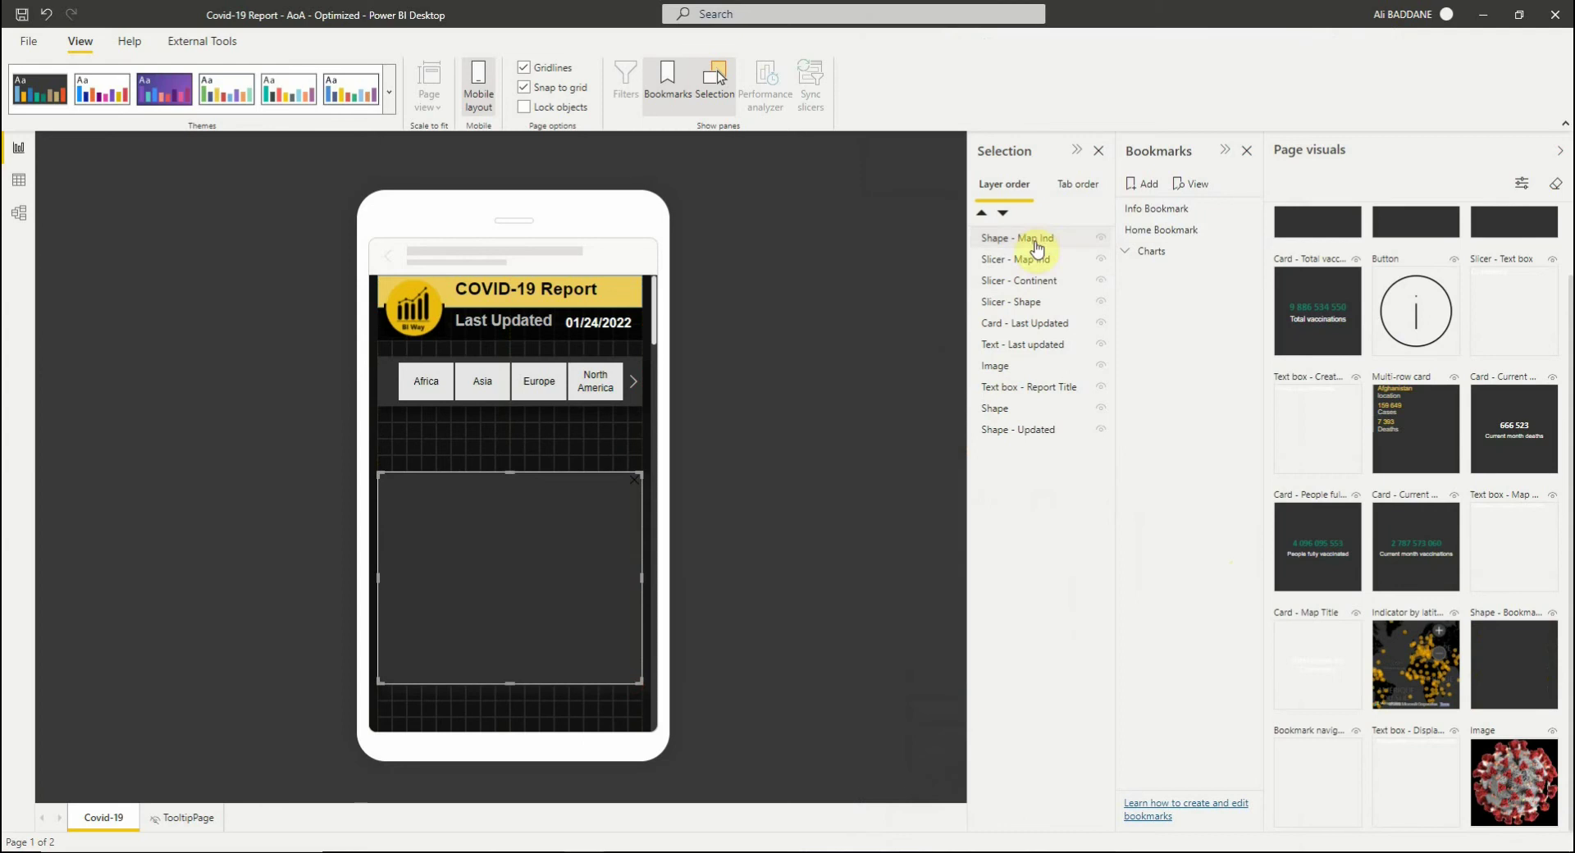
drag(1030, 243, 1035, 266)
click(516, 449)
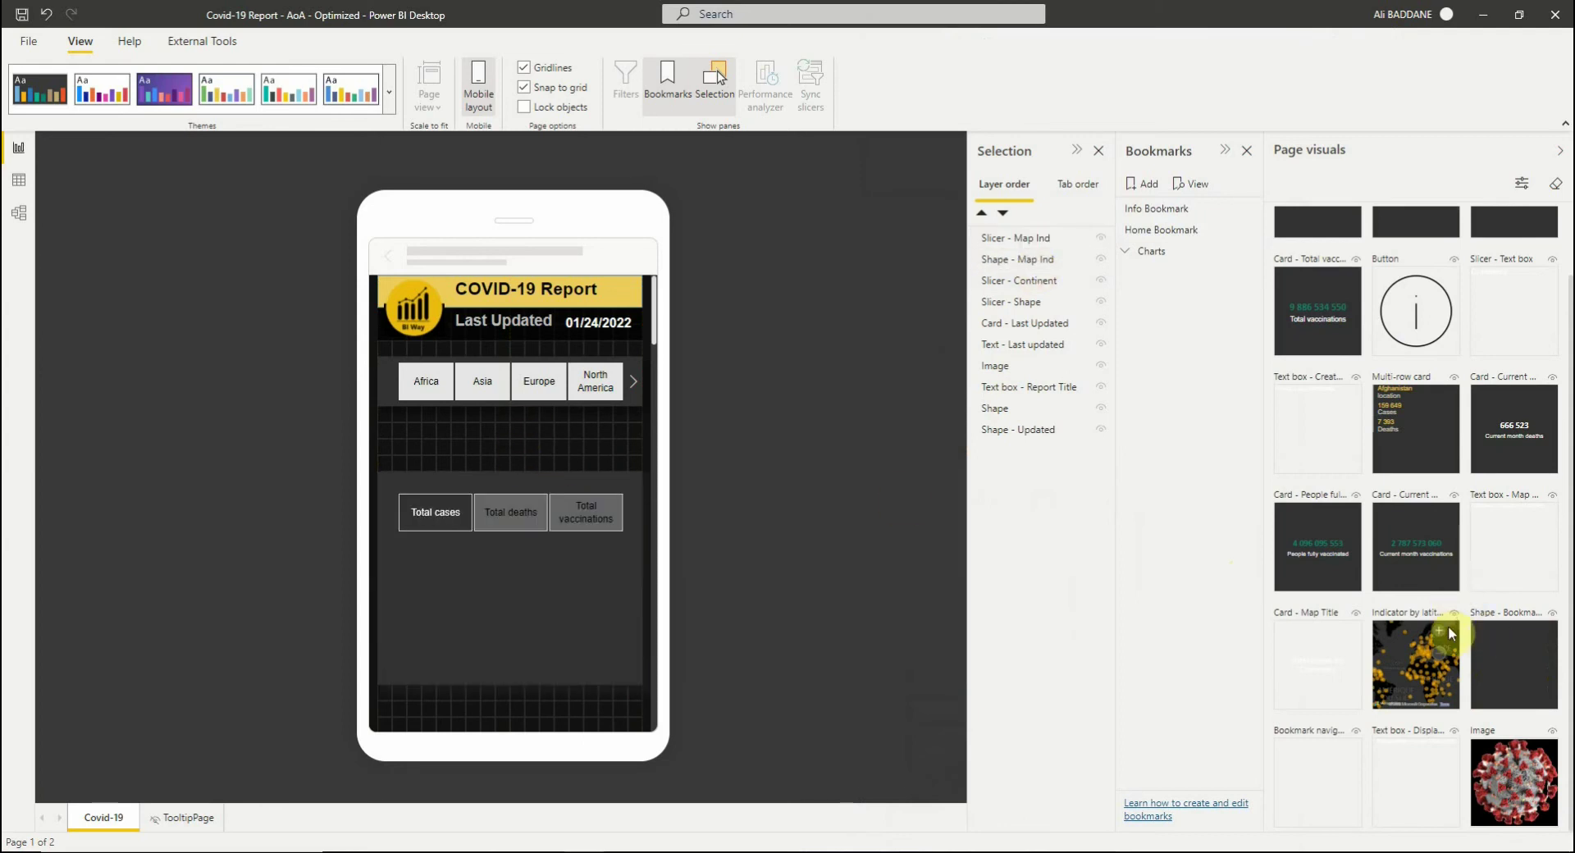
Step: Add the bookmark navigator's background shape as a full-width strip between the two slicers and shift the Shape - Map Ind panel down one grid row
drag(1444, 663, 643, 466)
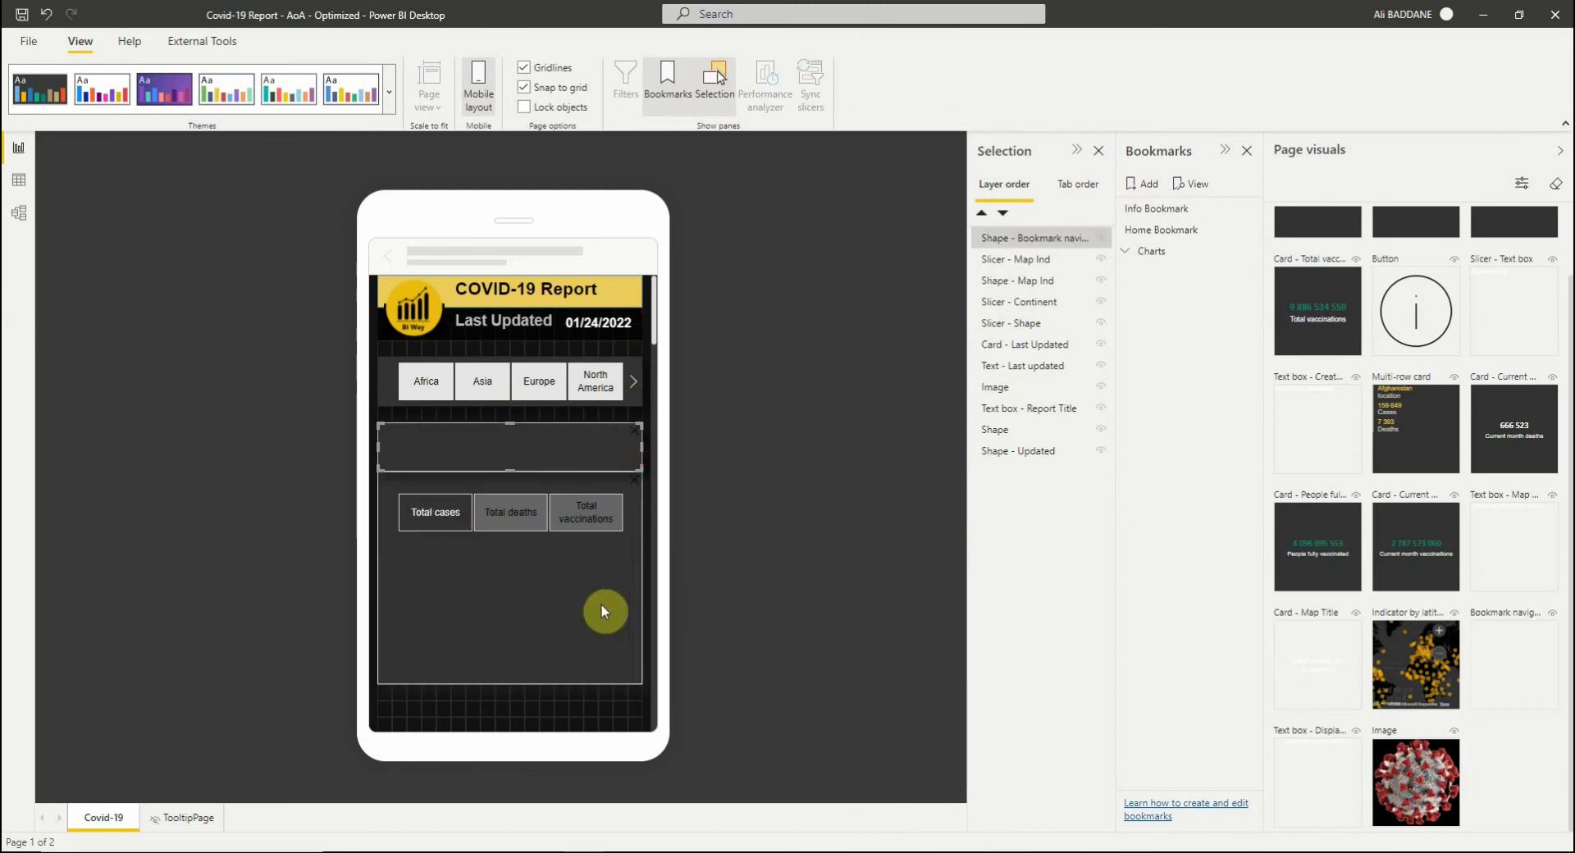
drag(537, 597, 531, 615)
click(522, 480)
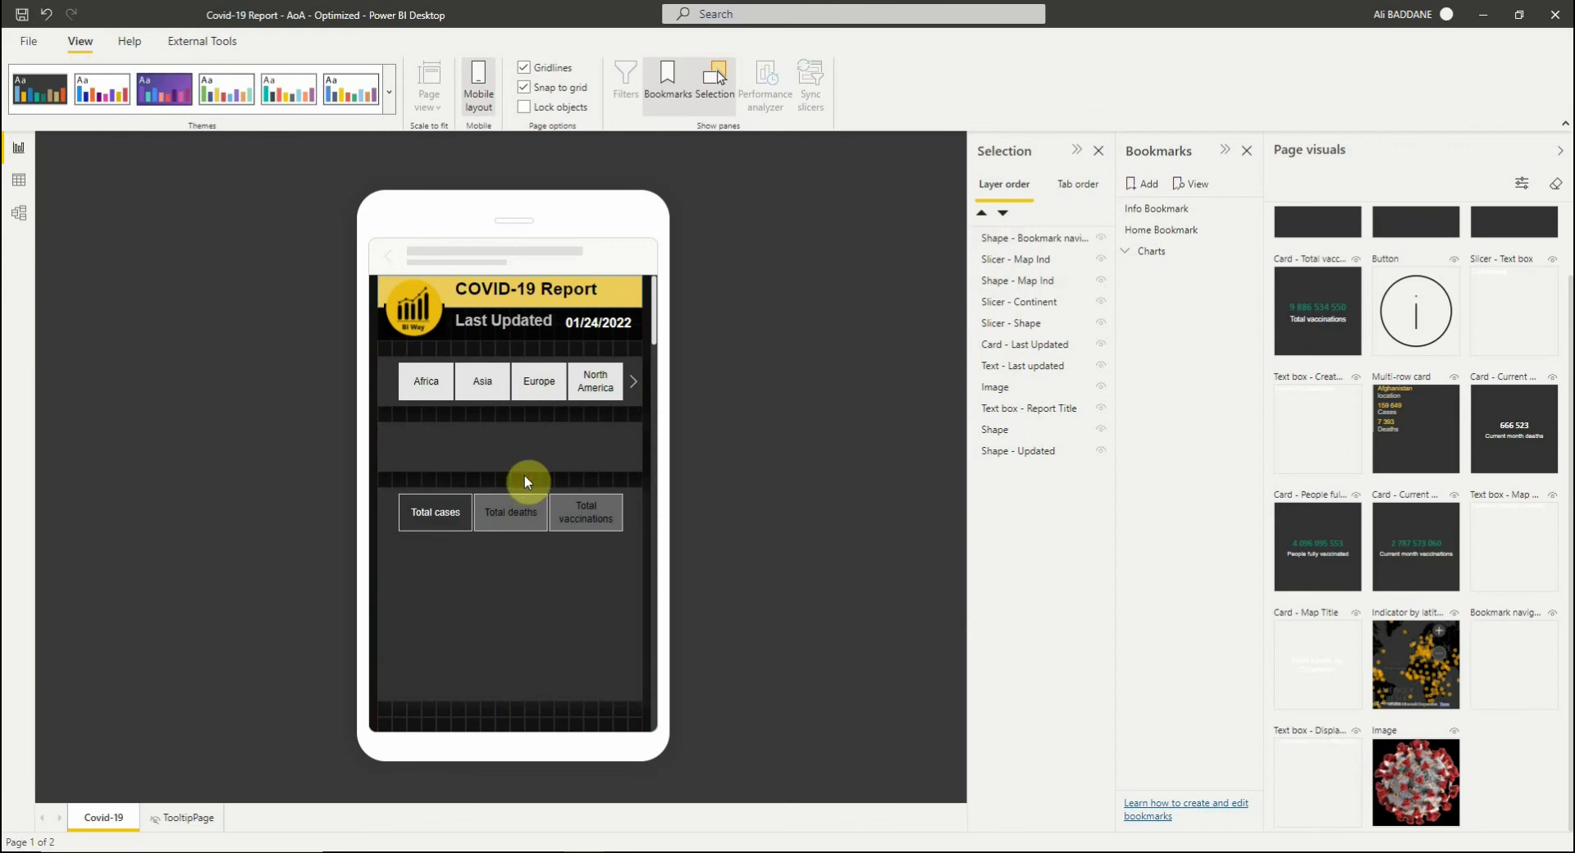
click(525, 459)
click(558, 491)
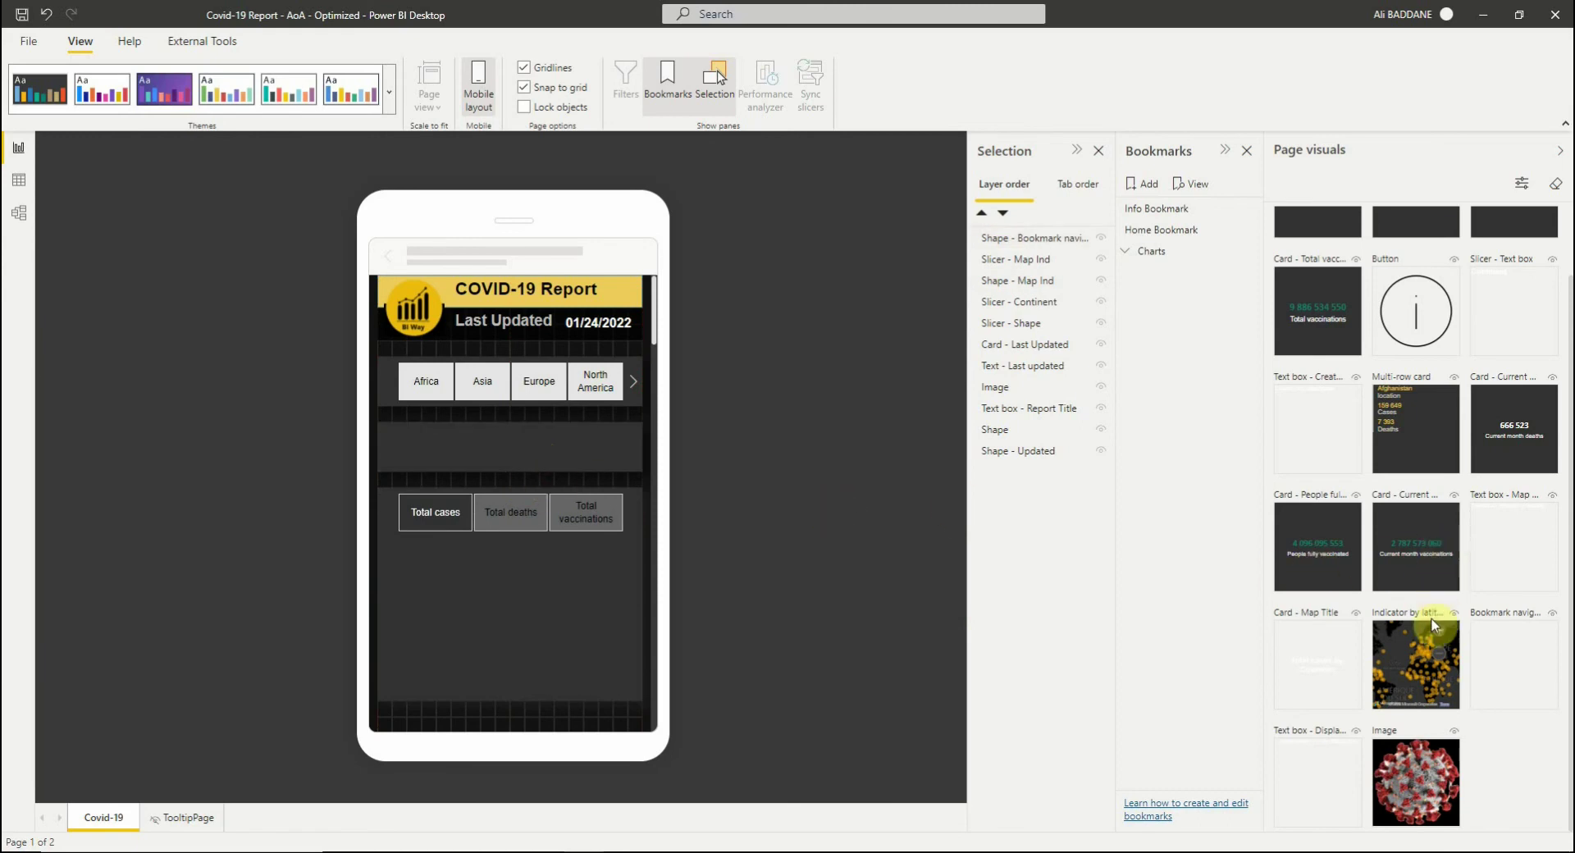
Step: Place the bookmark navigator on its background strip and narrow it so its buttons sit toward the strip's right end
scroll(1430, 618, up, 1)
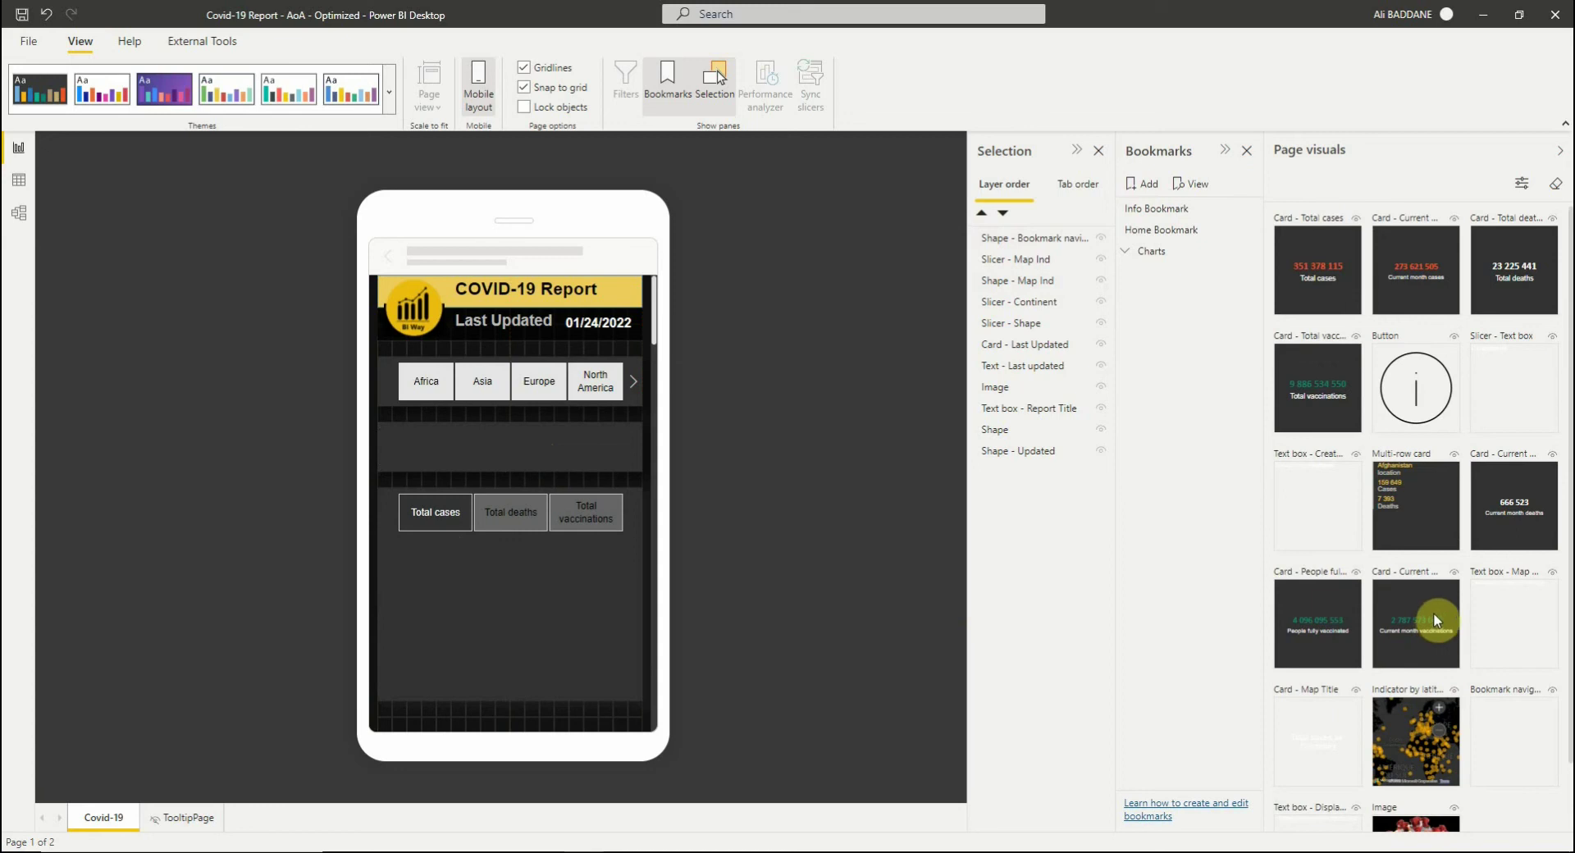
drag(1530, 743, 641, 454)
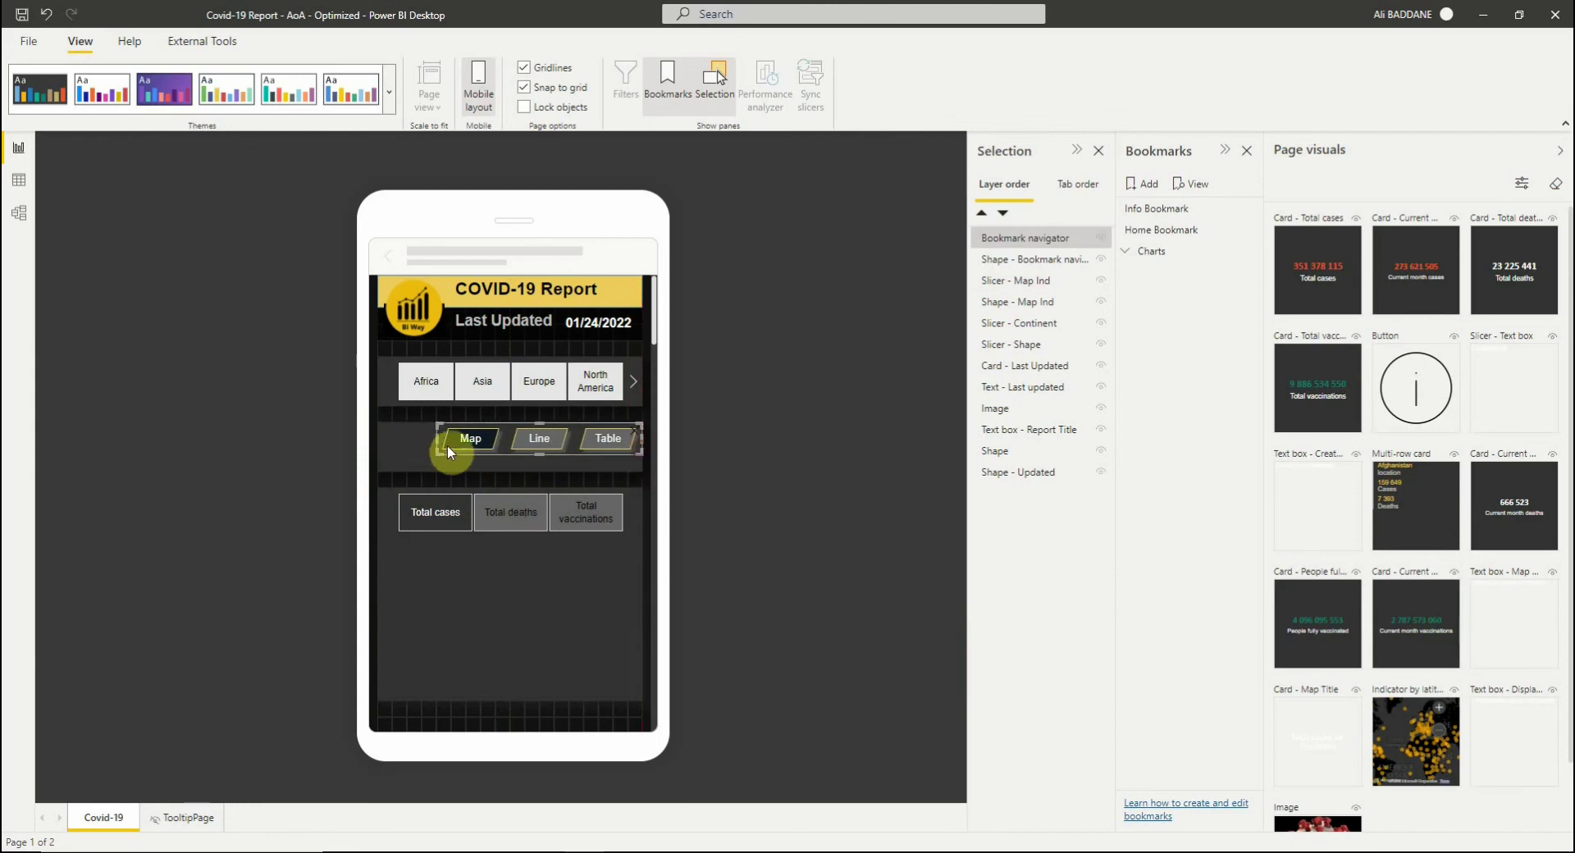
drag(439, 442, 469, 439)
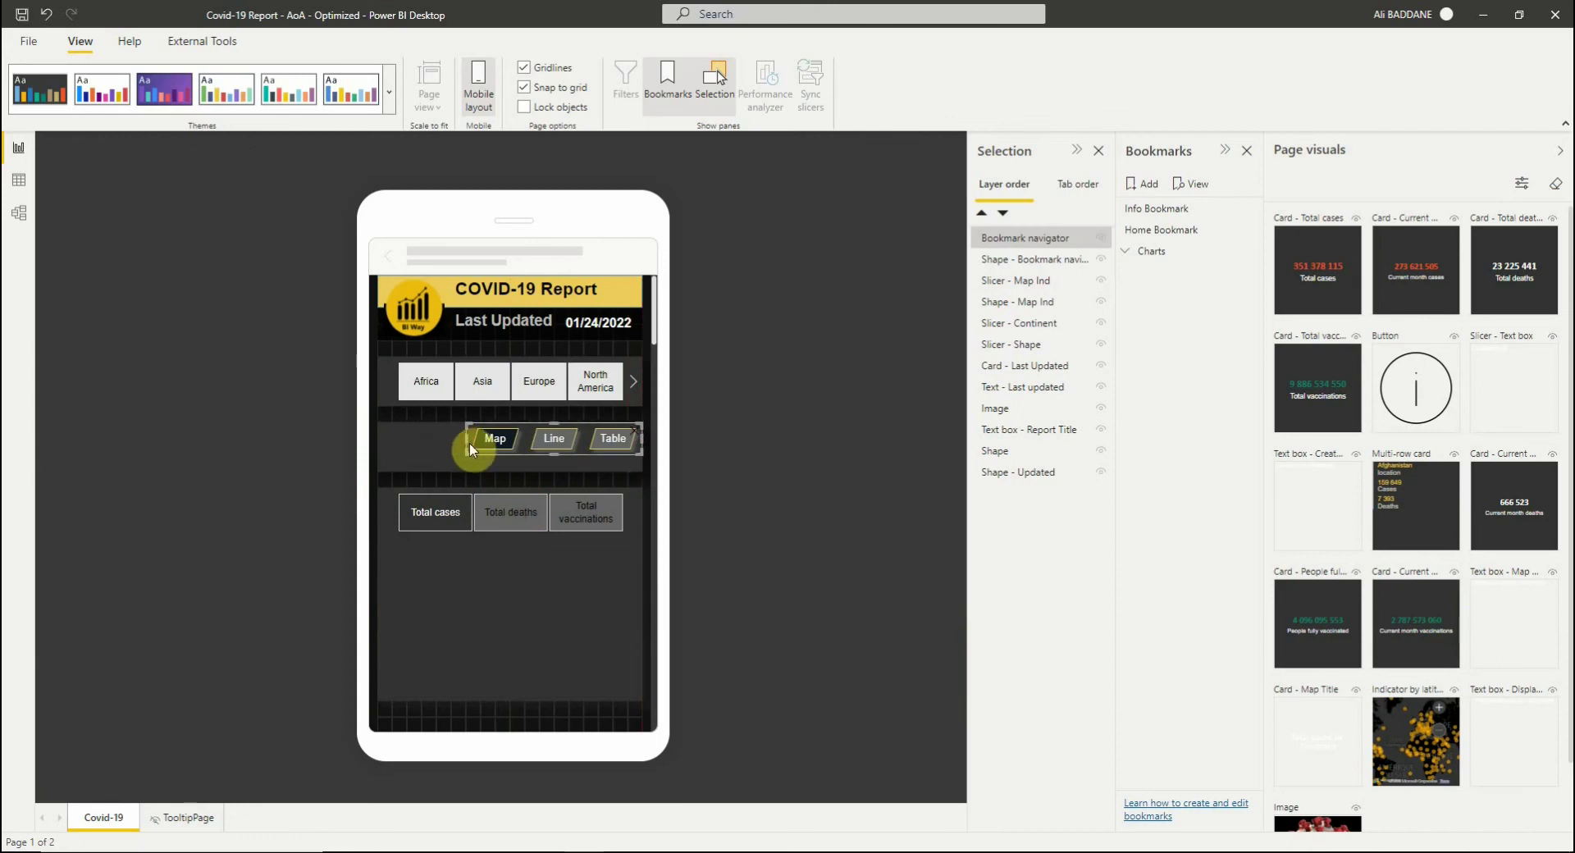
click(436, 419)
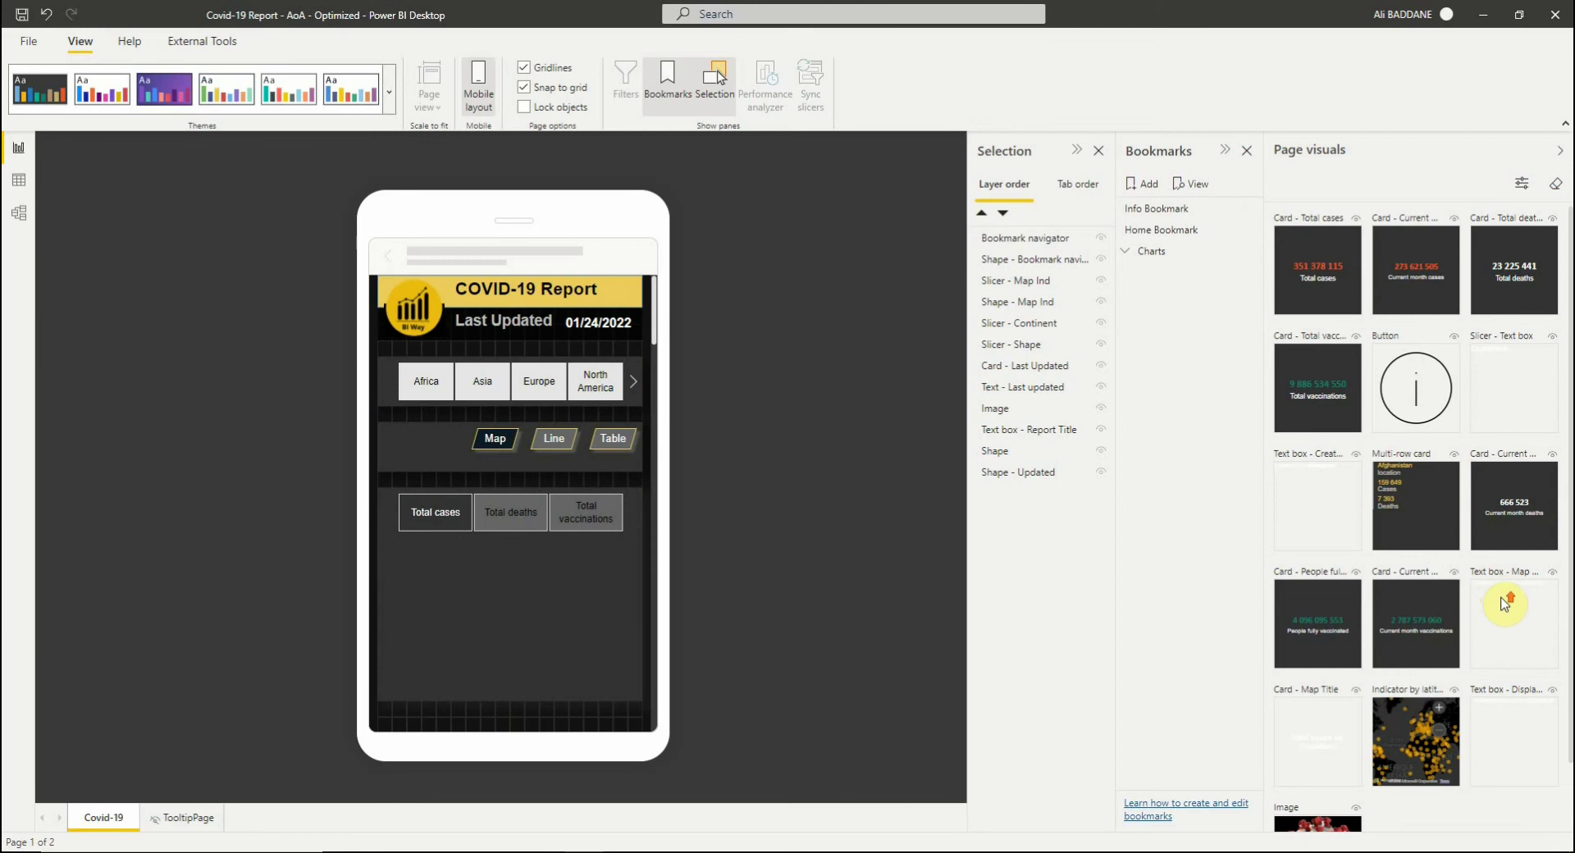
Step: Place the indicator map under the map indicator slicer at full canvas width and lengthen the Shape - Map Ind panel beneath it
scroll(1505, 603, down, 1)
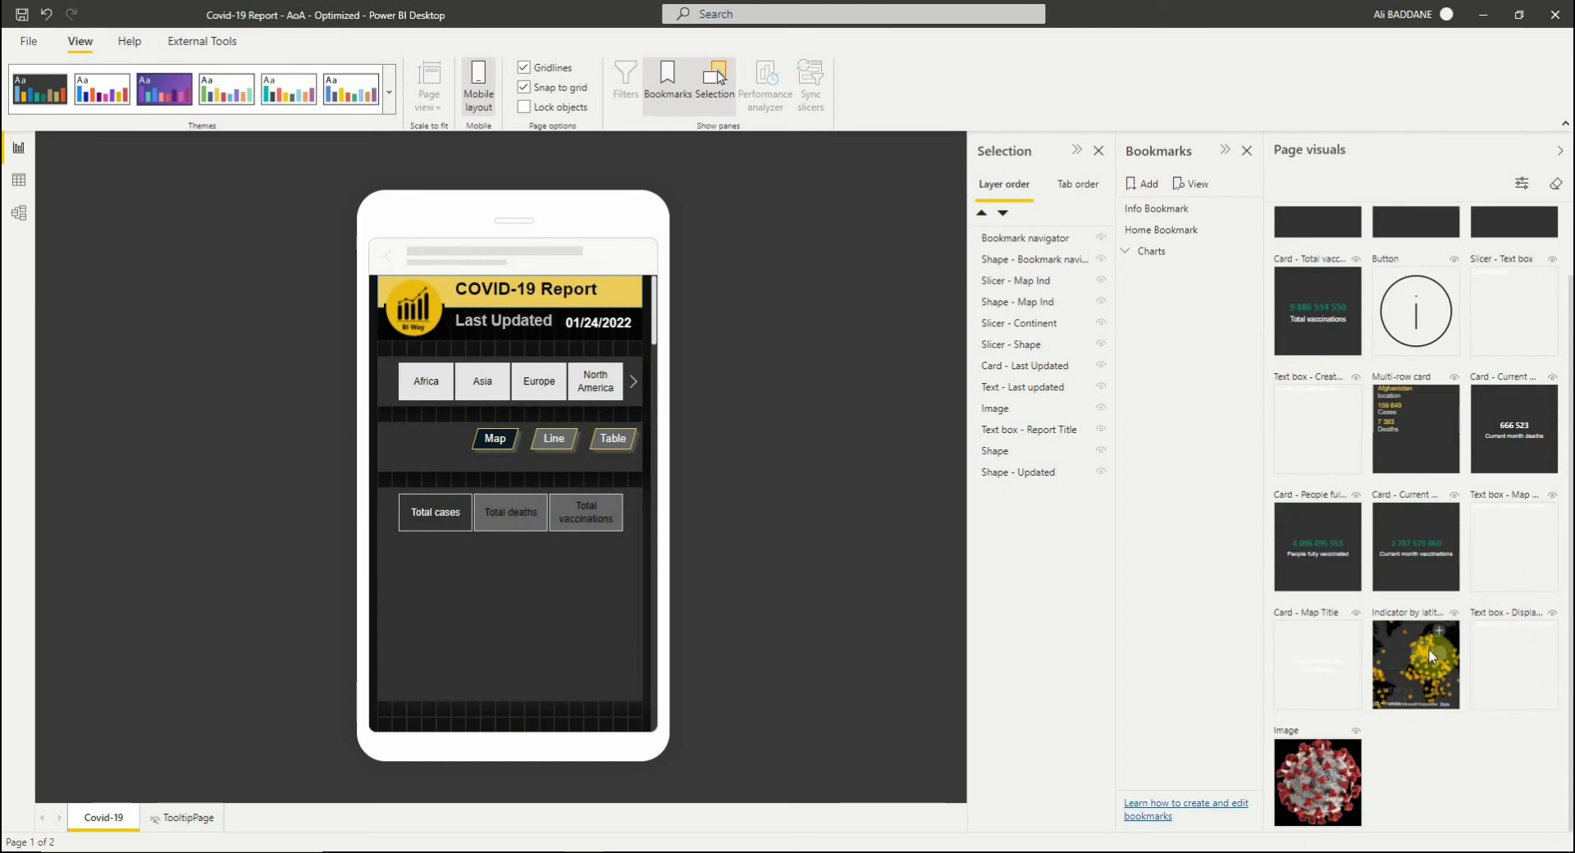
drag(1431, 656, 436, 575)
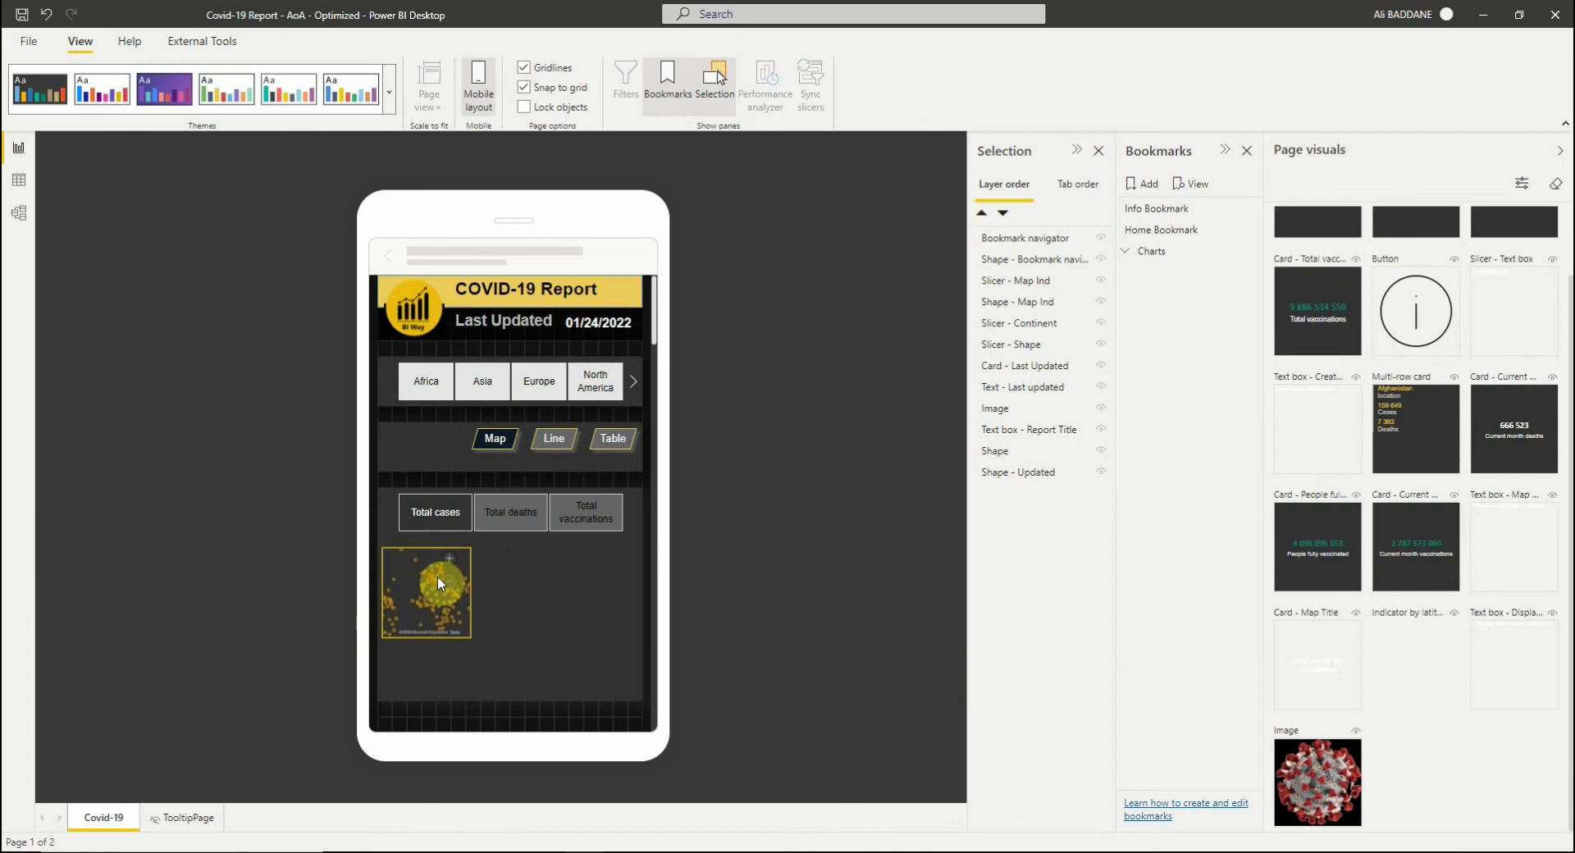
scroll(517, 647, down, 2)
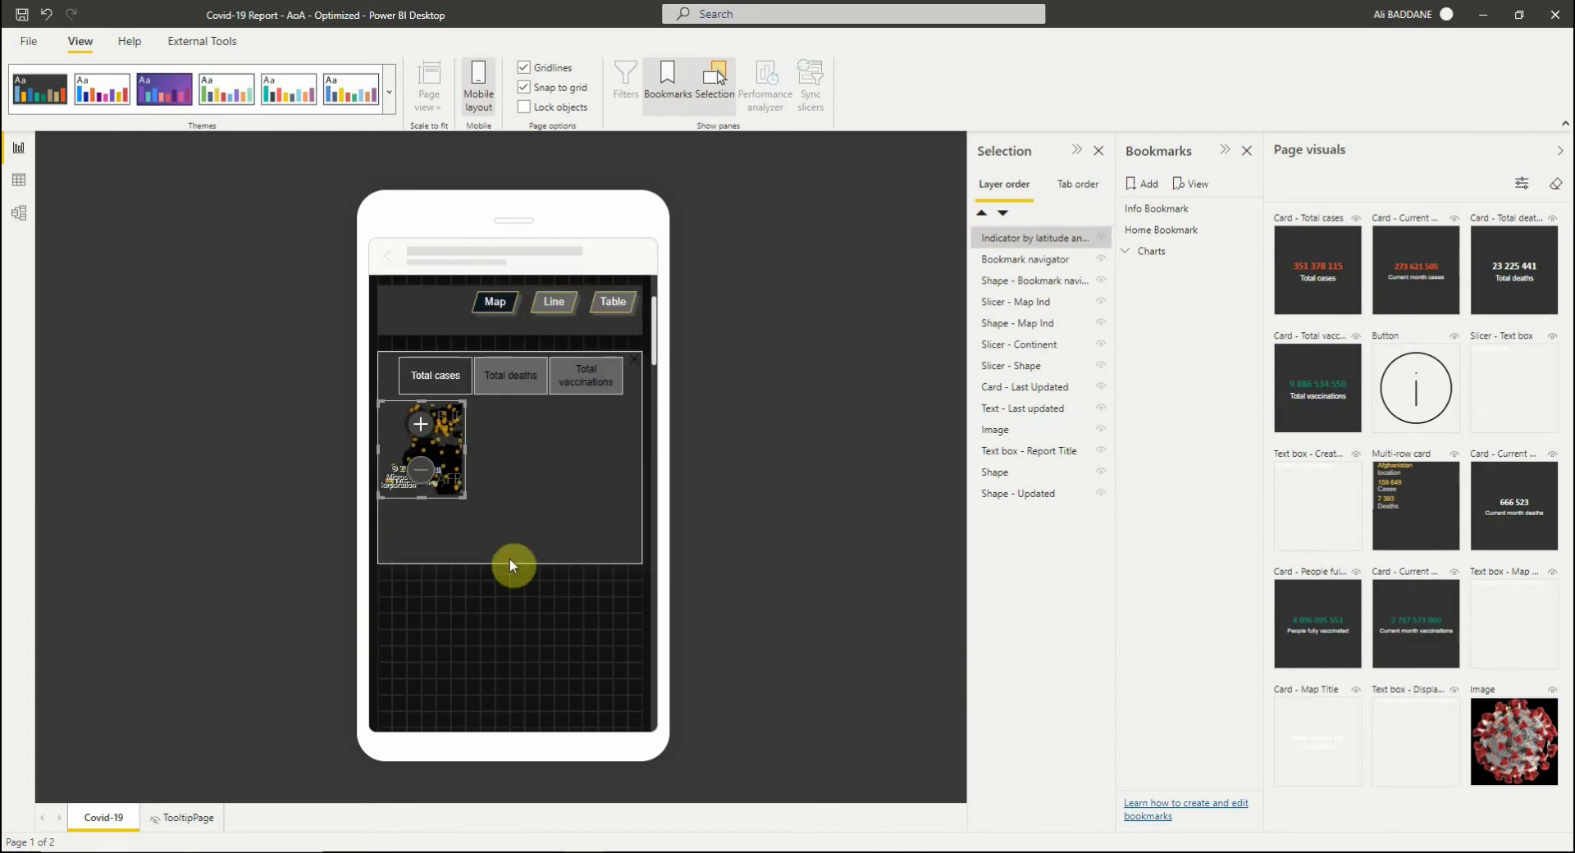
drag(510, 565, 502, 630)
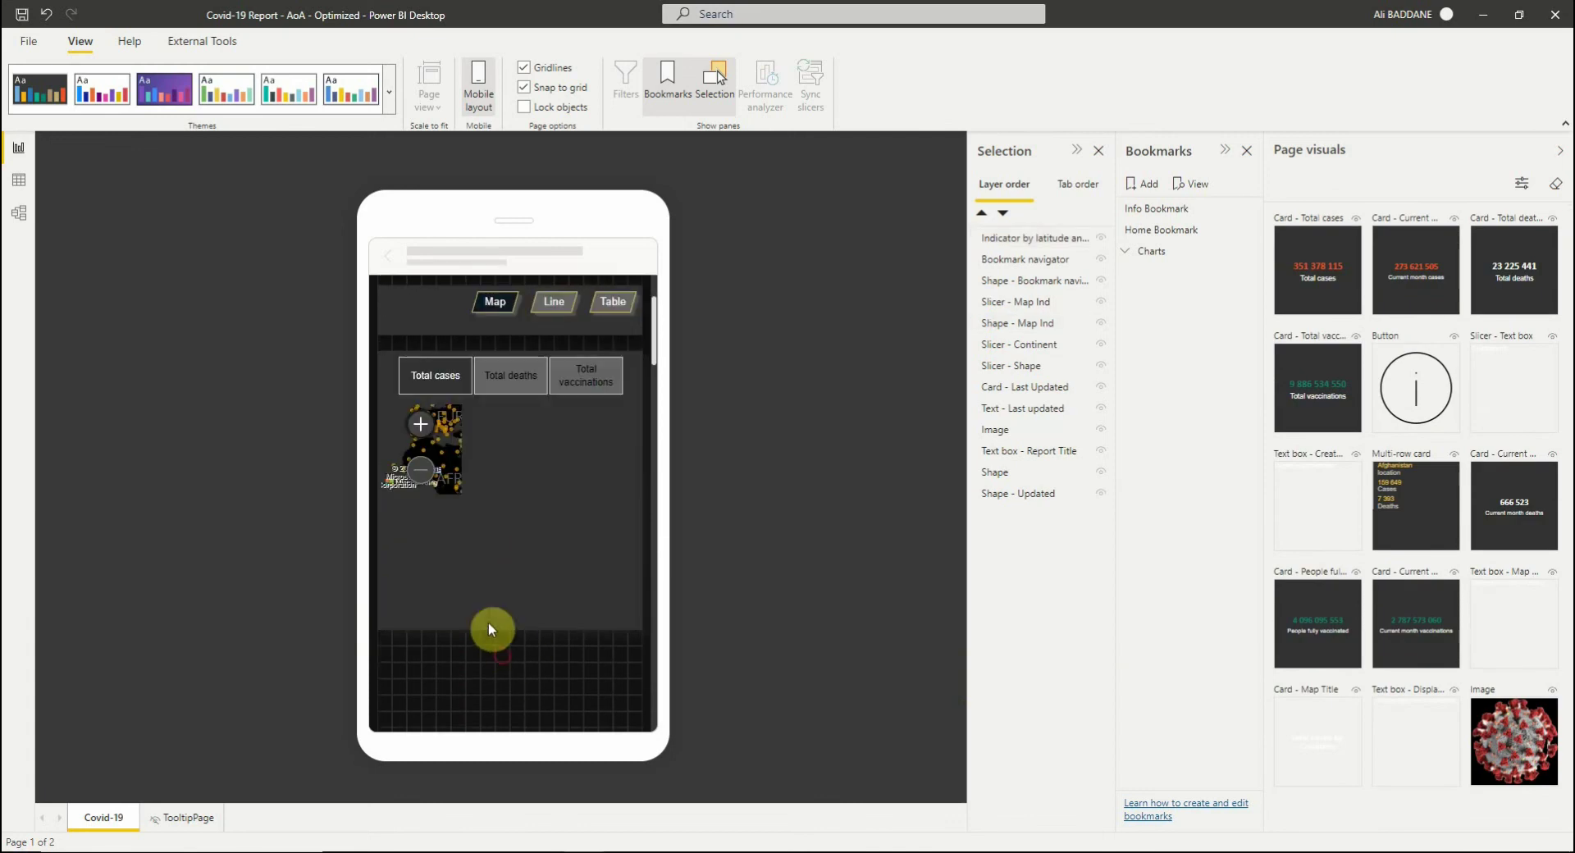
drag(448, 486, 638, 617)
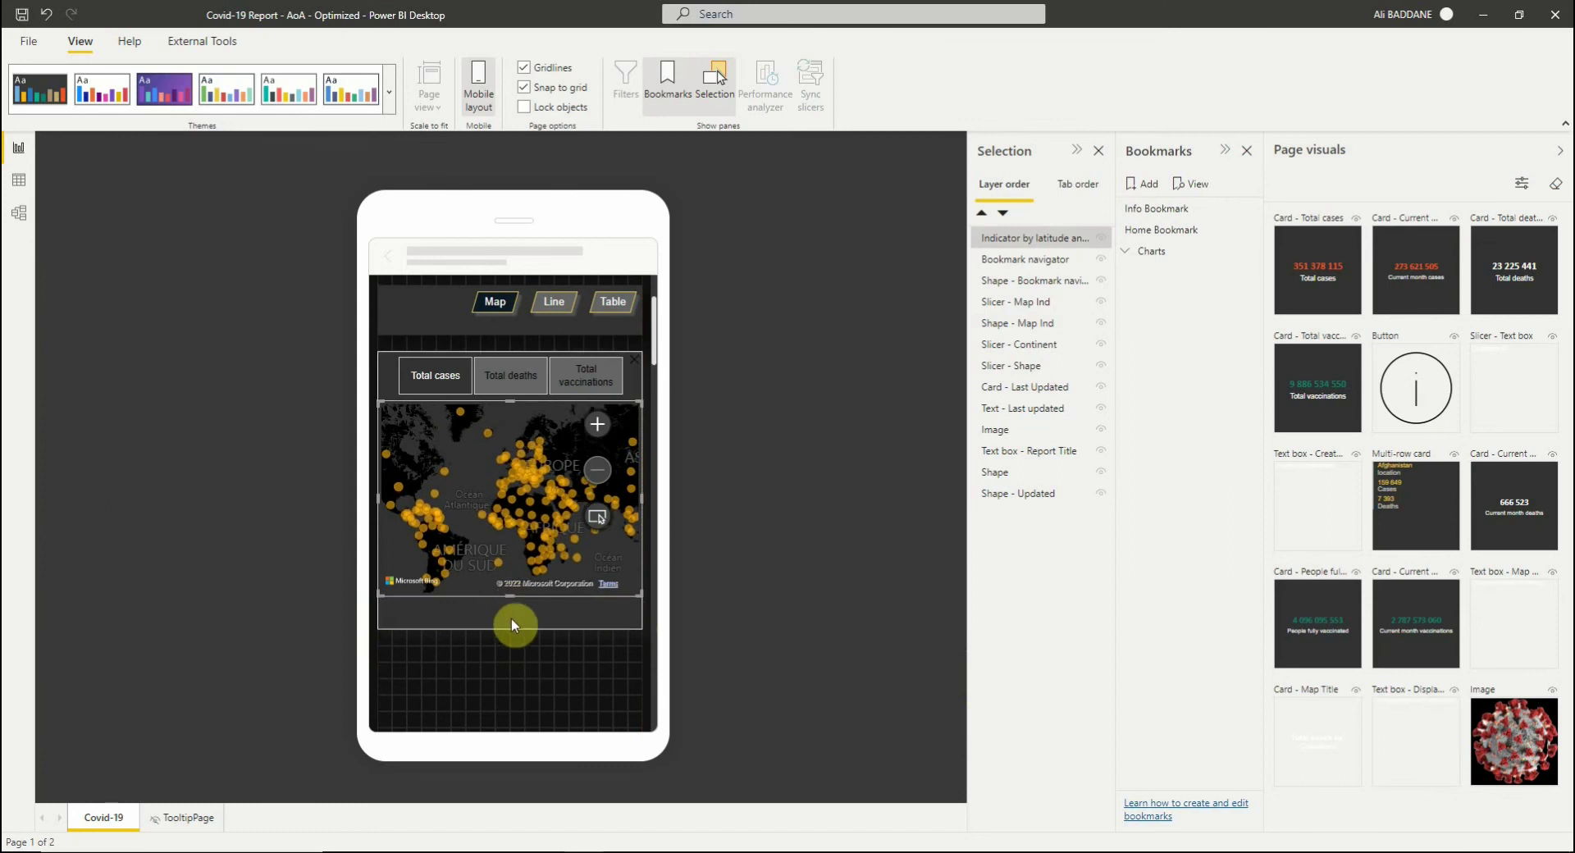
drag(508, 624, 507, 661)
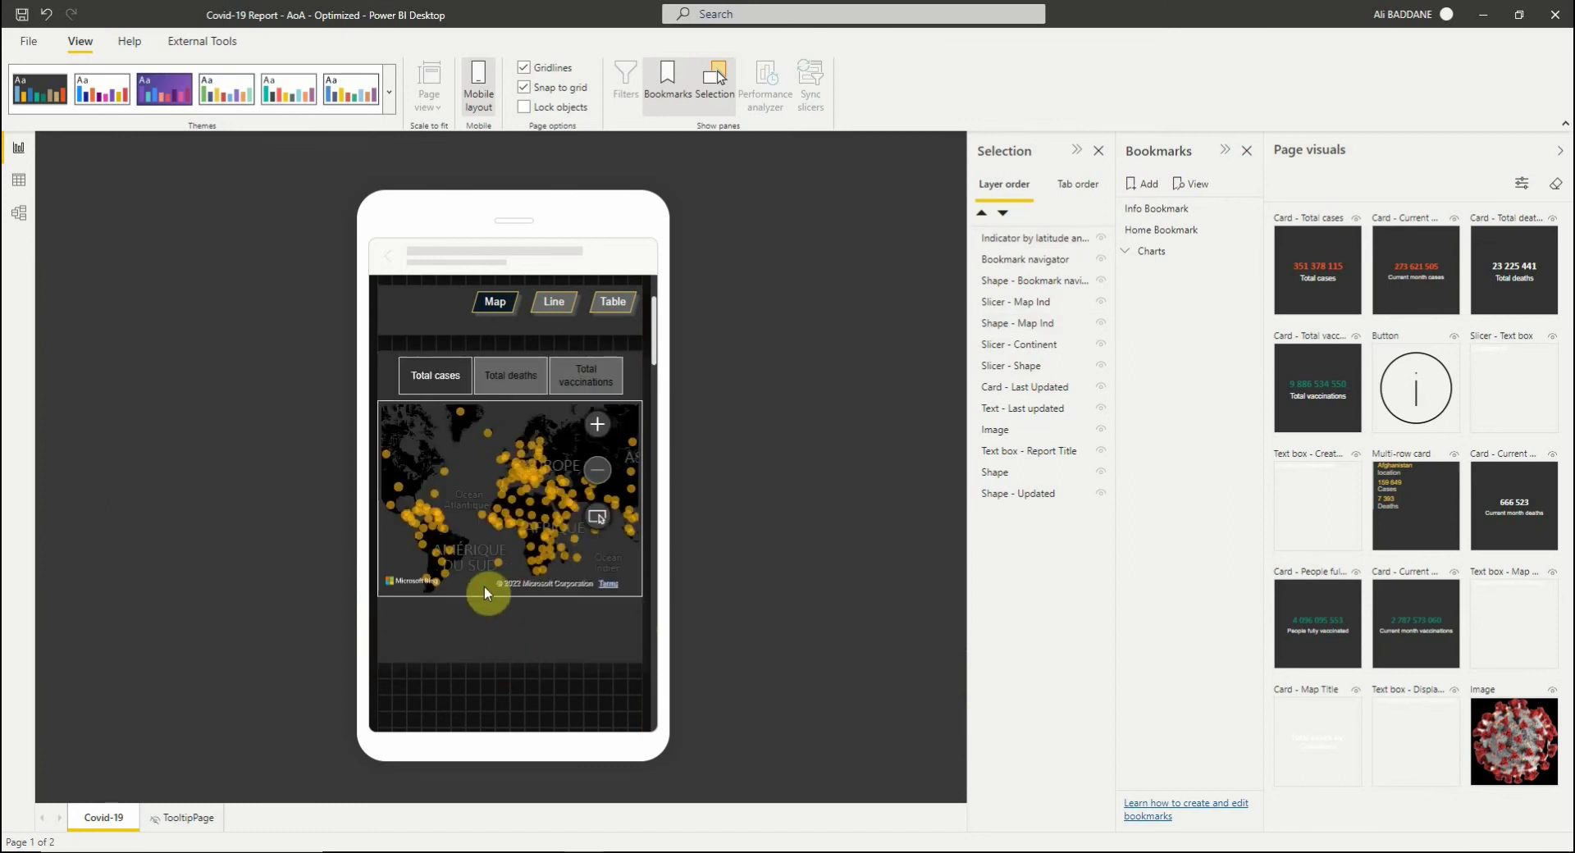
Step: Move the map and its indicator slicer down to free a row above them, and fit the map to the panel's bottom edge
drag(484, 586, 481, 607)
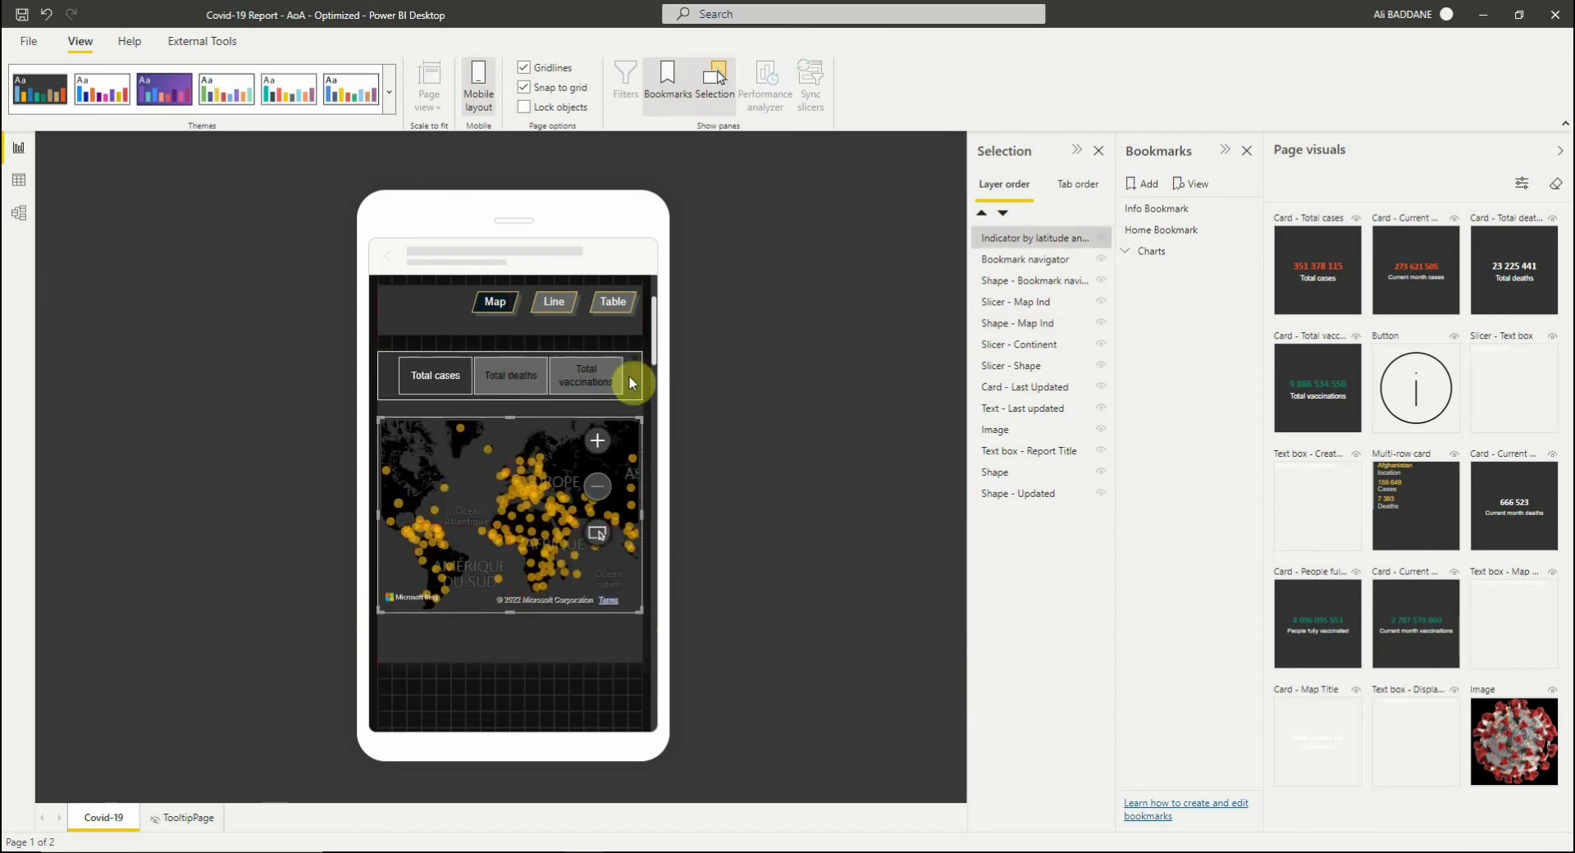
drag(628, 376, 627, 408)
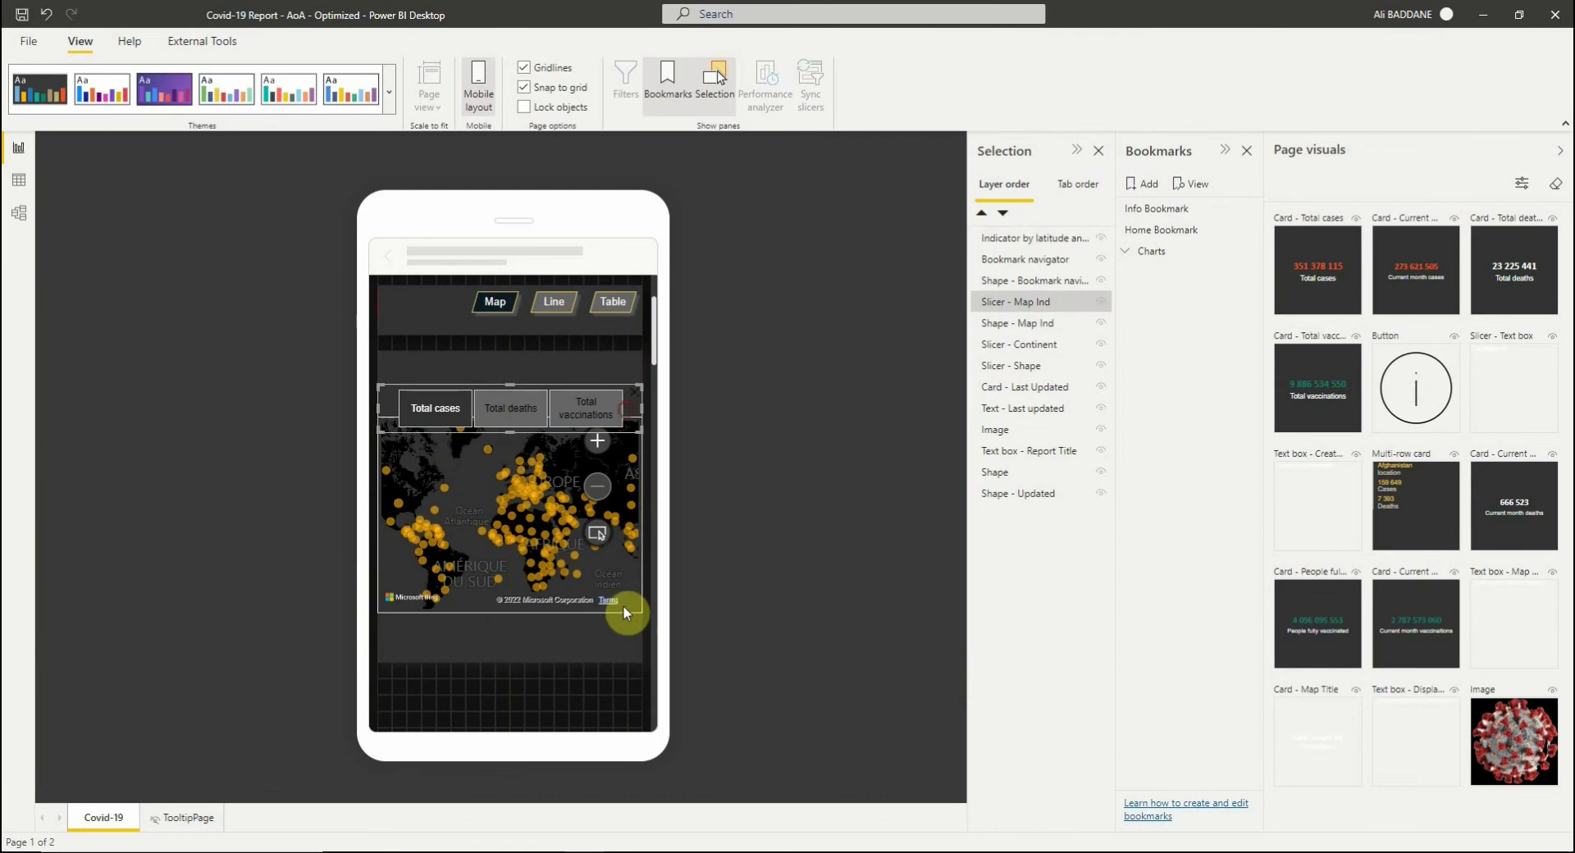
drag(587, 608, 581, 653)
drag(505, 470, 506, 435)
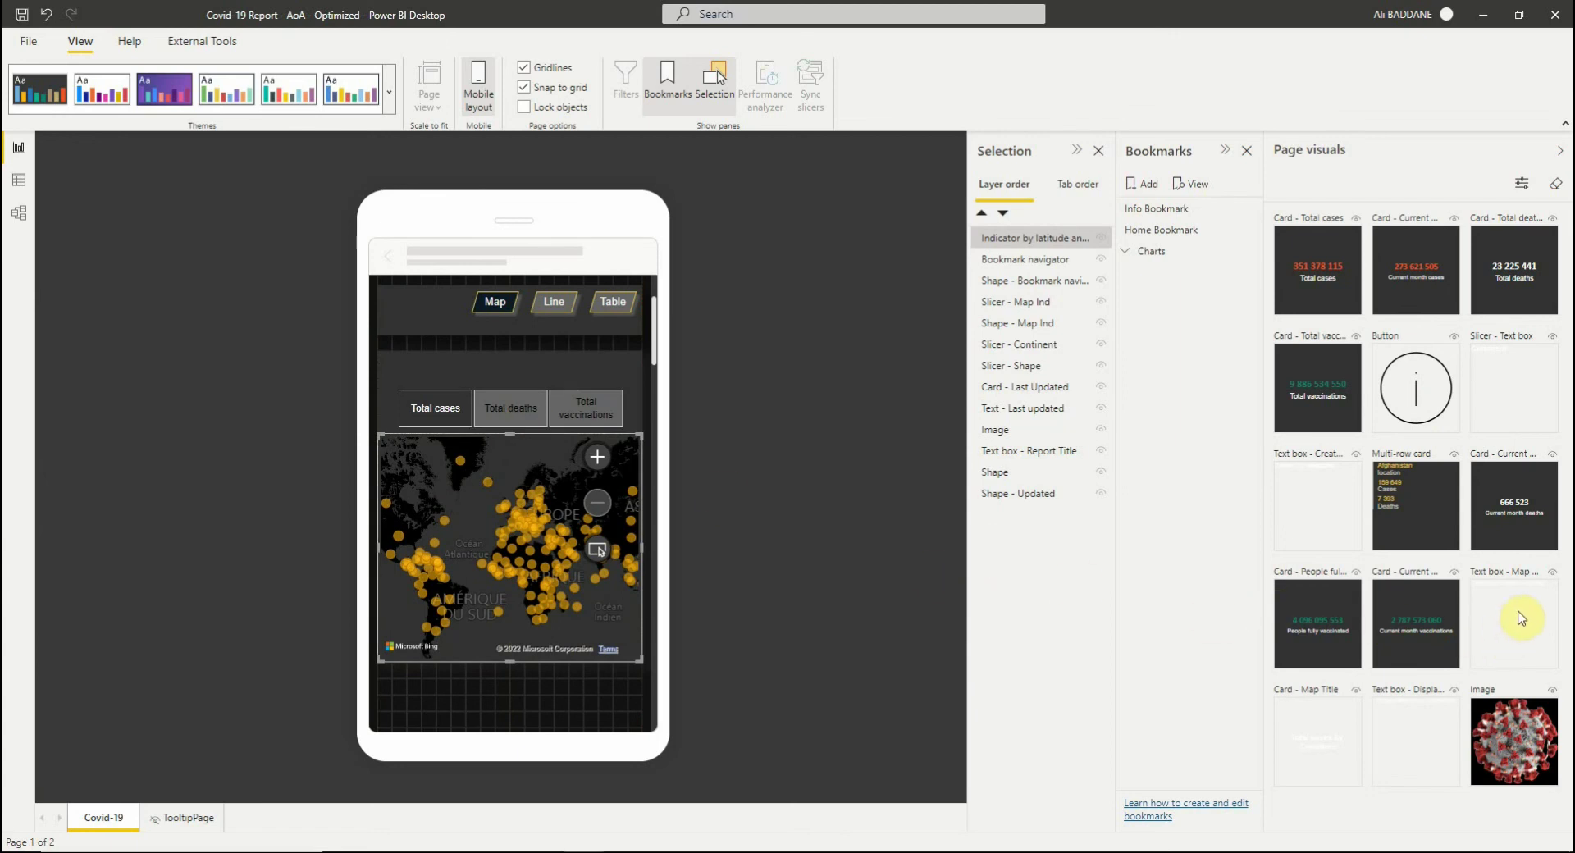
Step: Place the "Choose an indicator to display" text box above the map indicator slicer and resize it to a single centred line
drag(1519, 618, 984, 534)
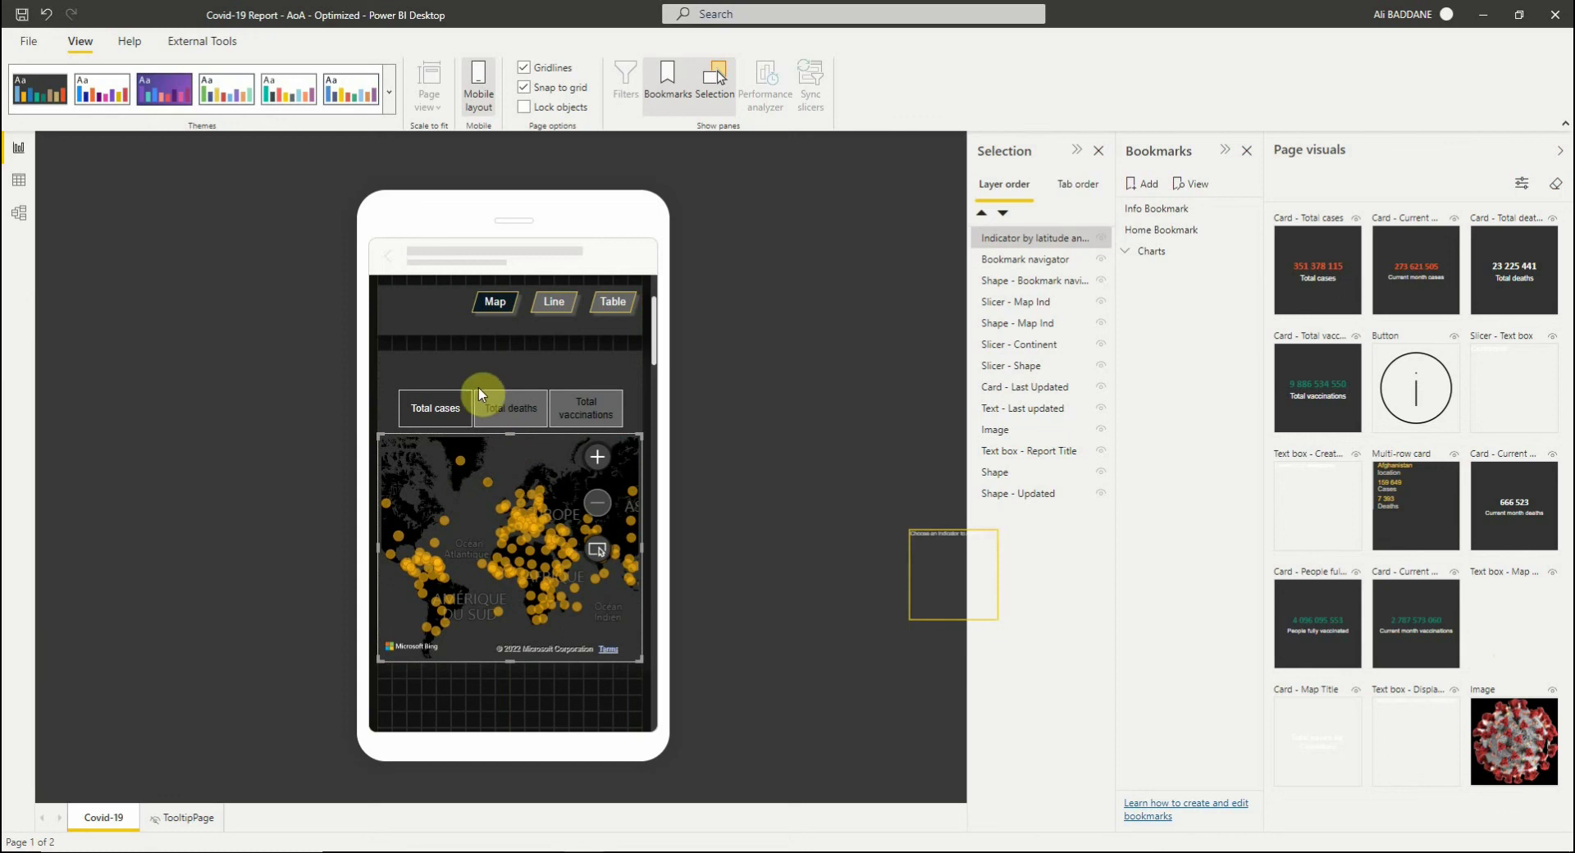
drag(480, 394, 462, 369)
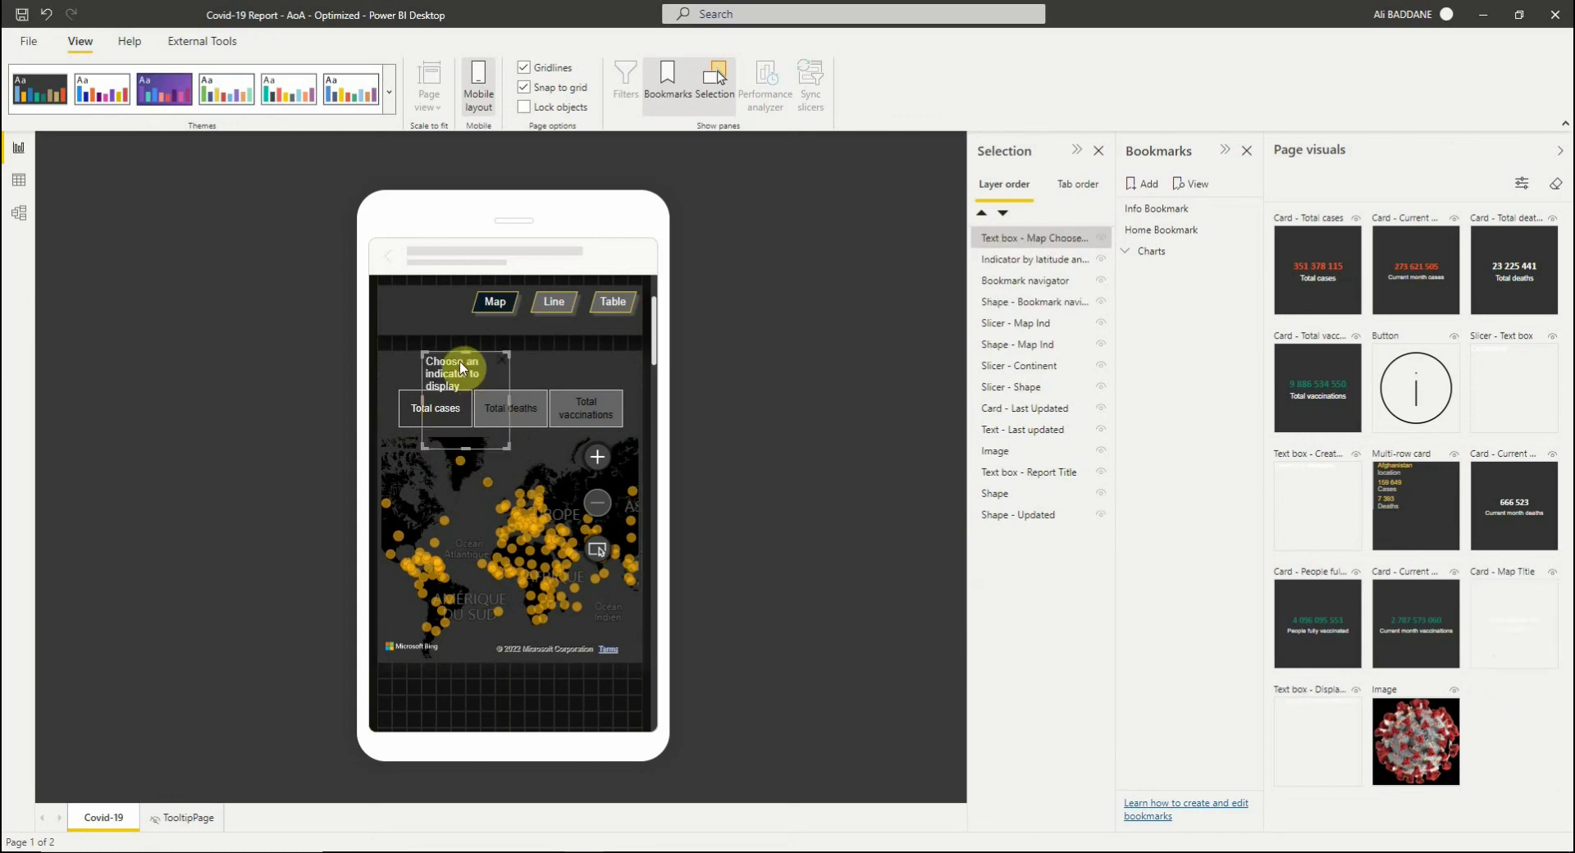
drag(422, 448, 395, 384)
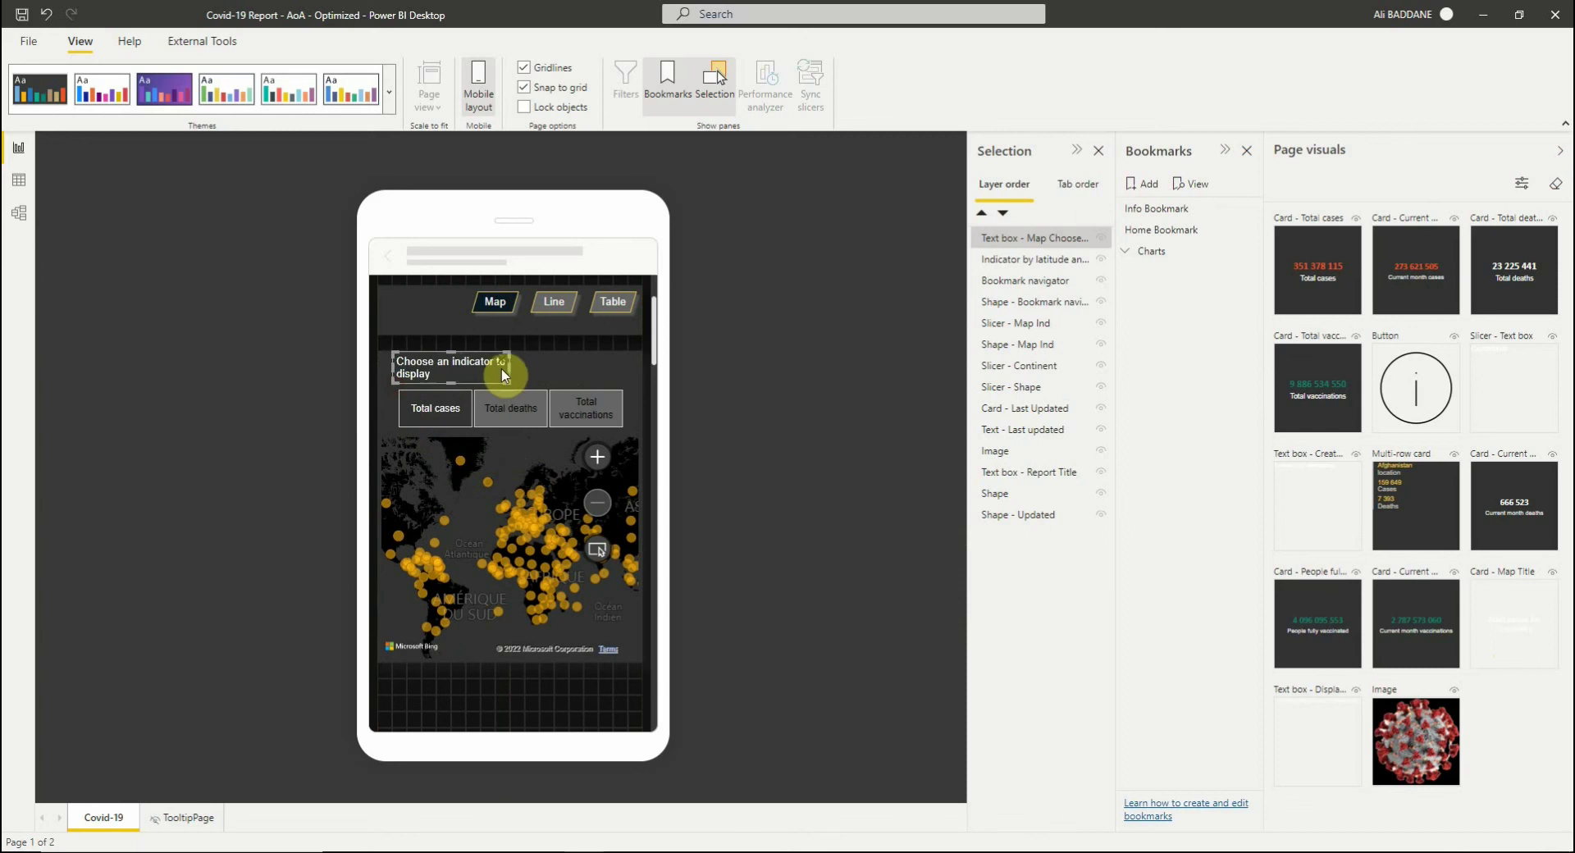
drag(502, 376, 586, 376)
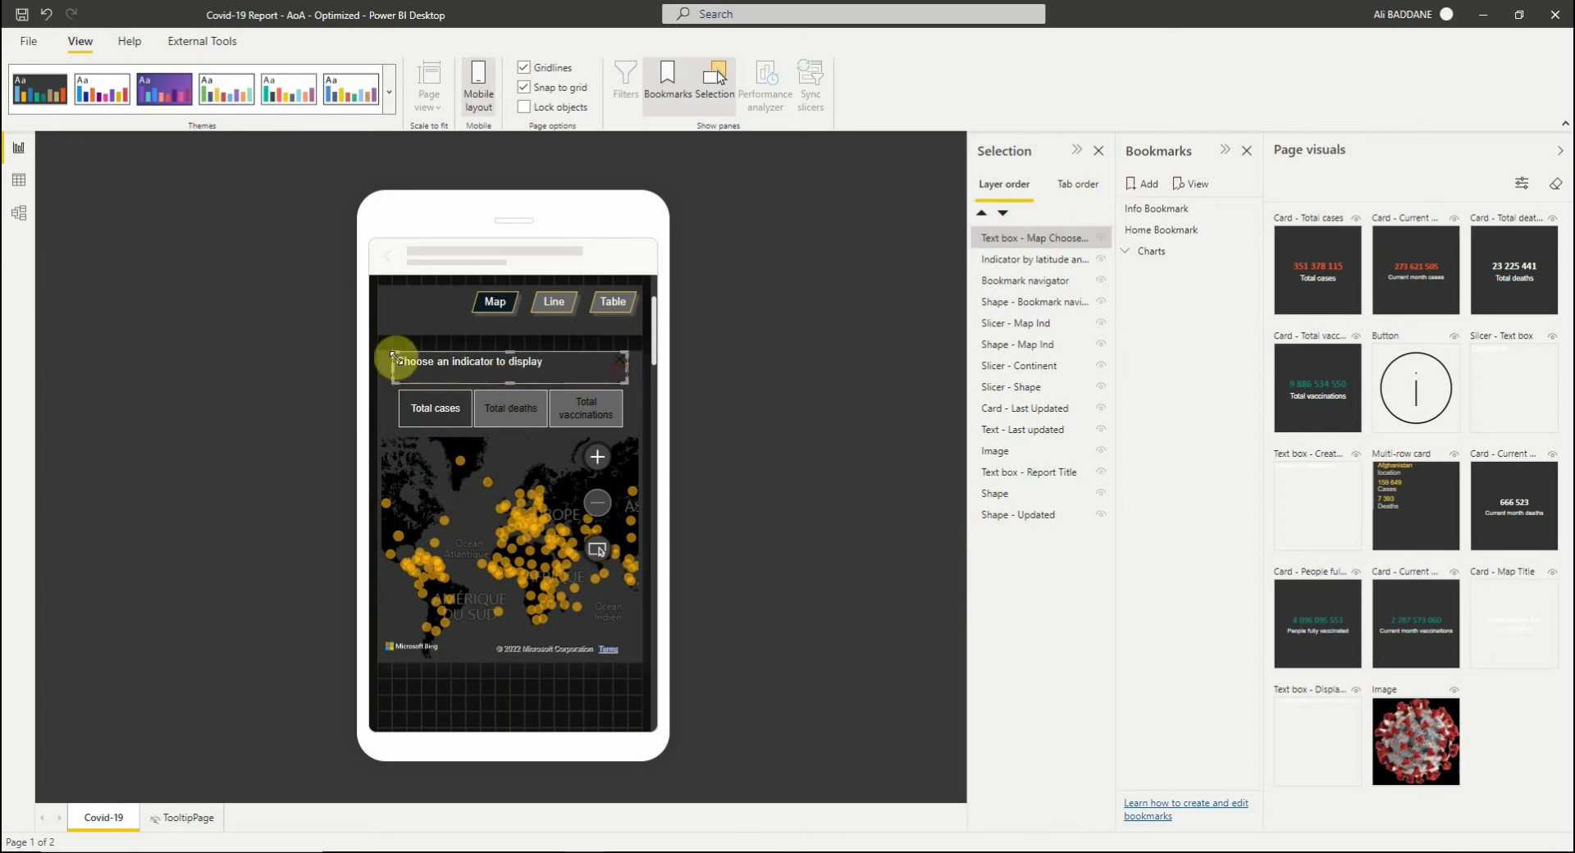
mouse_move(395, 365)
mouse_down()
mouse_move(441, 367)
mouse_move(423, 366)
mouse_up()
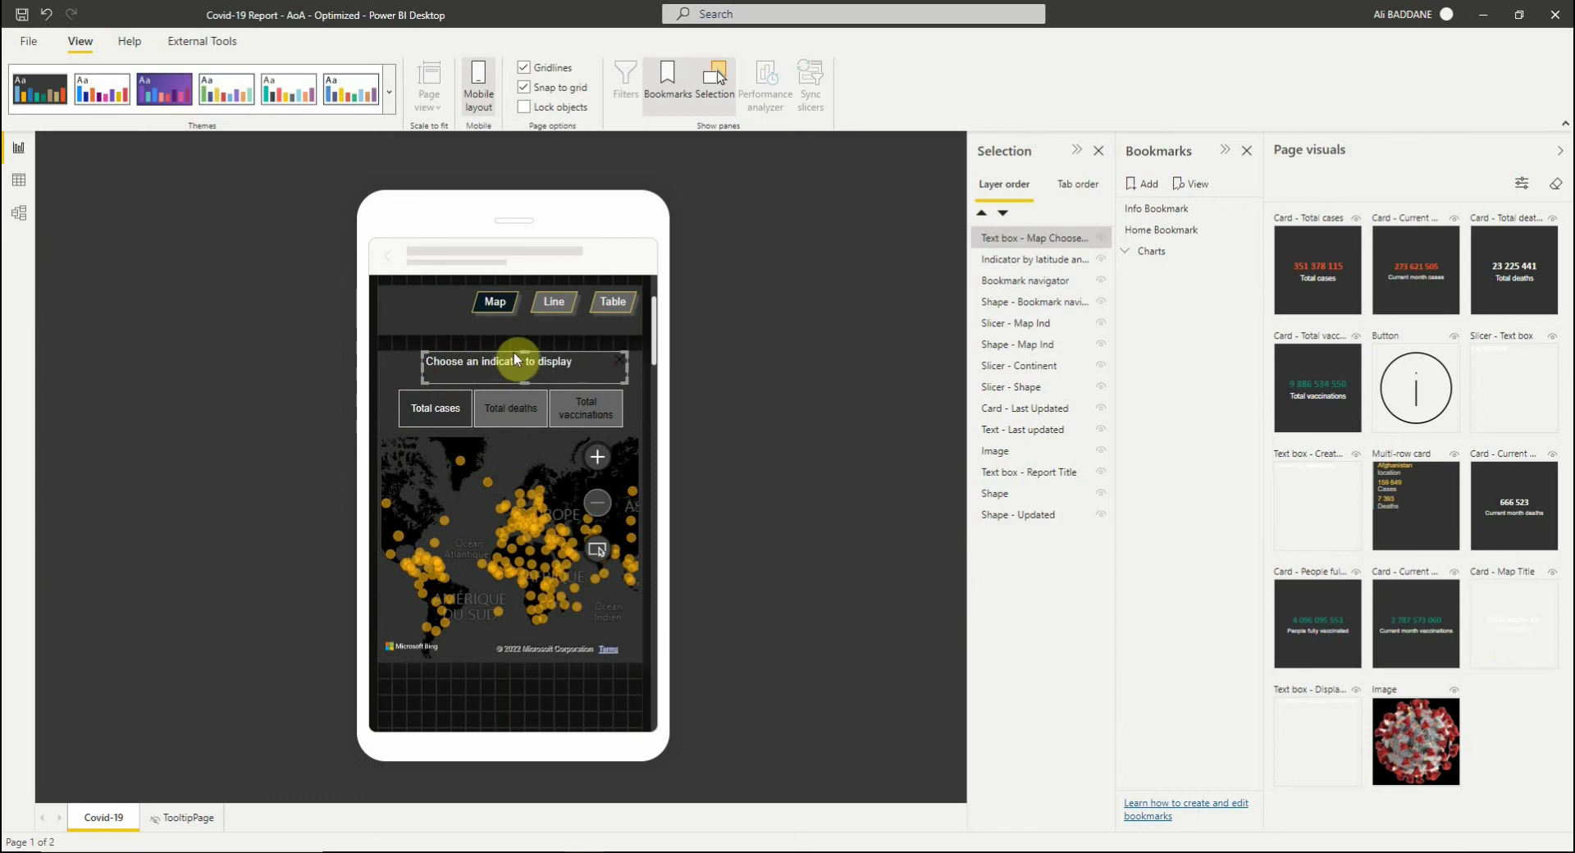
drag(525, 361, 525, 362)
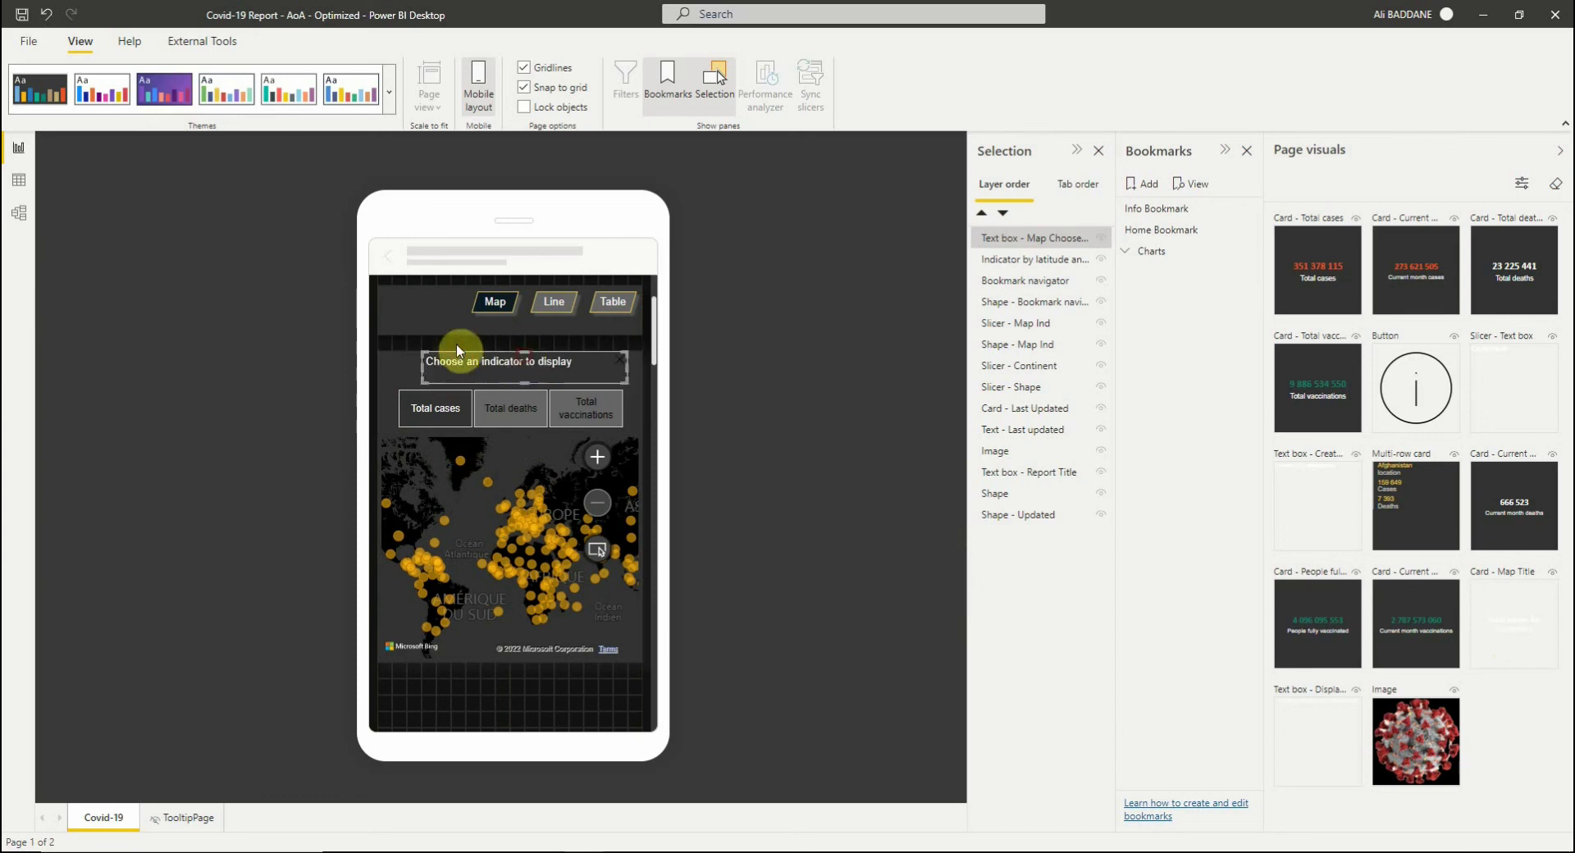
Step: Move the map indicator slicer up close to its caption and extend the map's top edge to meet the slicer
drag(628, 421, 627, 407)
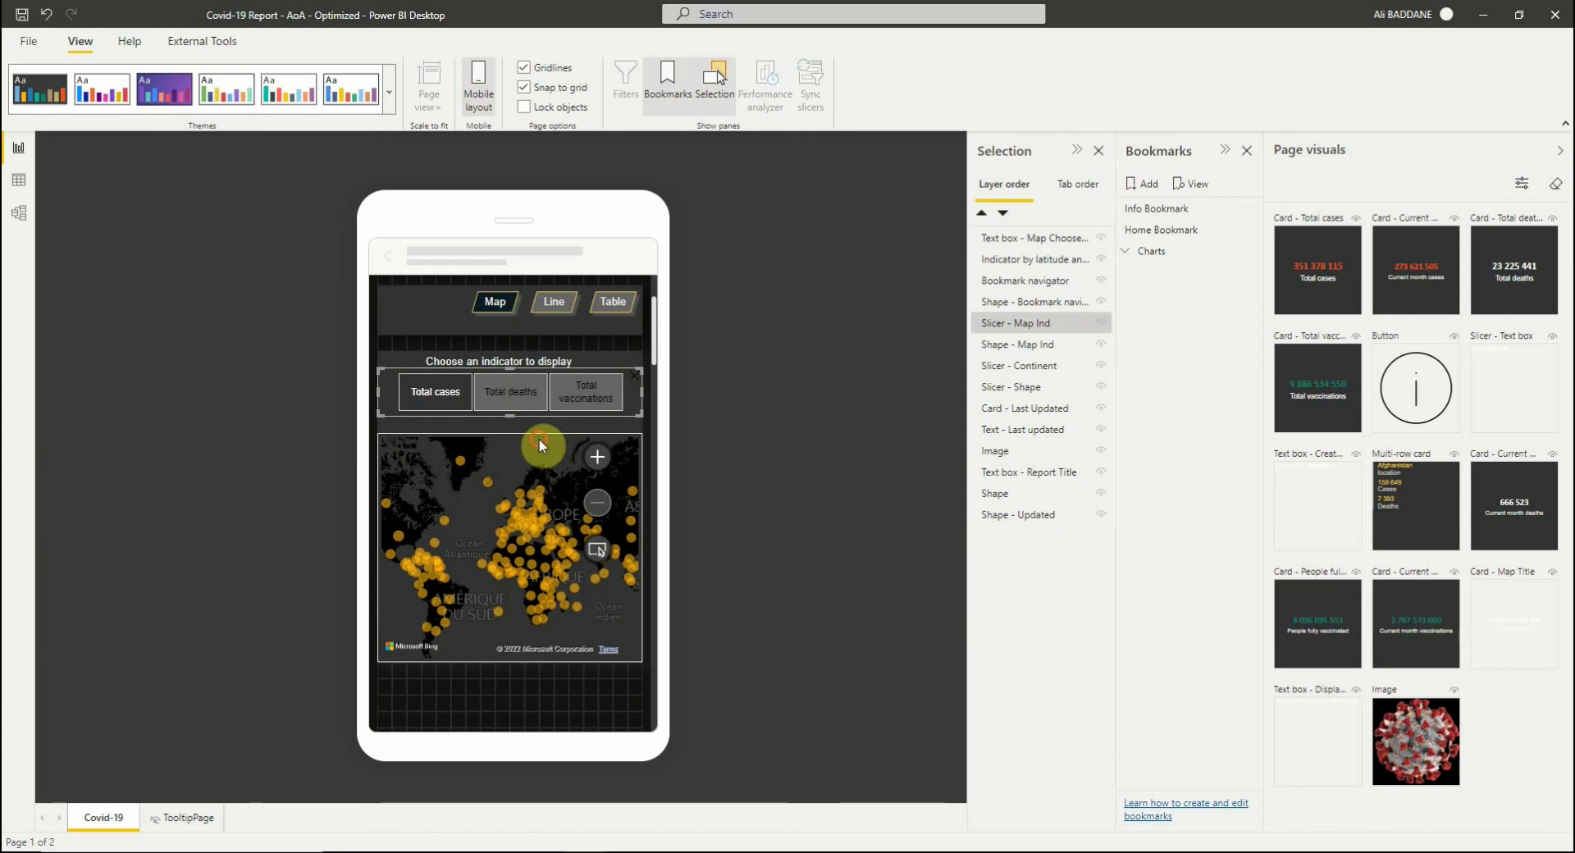
drag(512, 450, 510, 433)
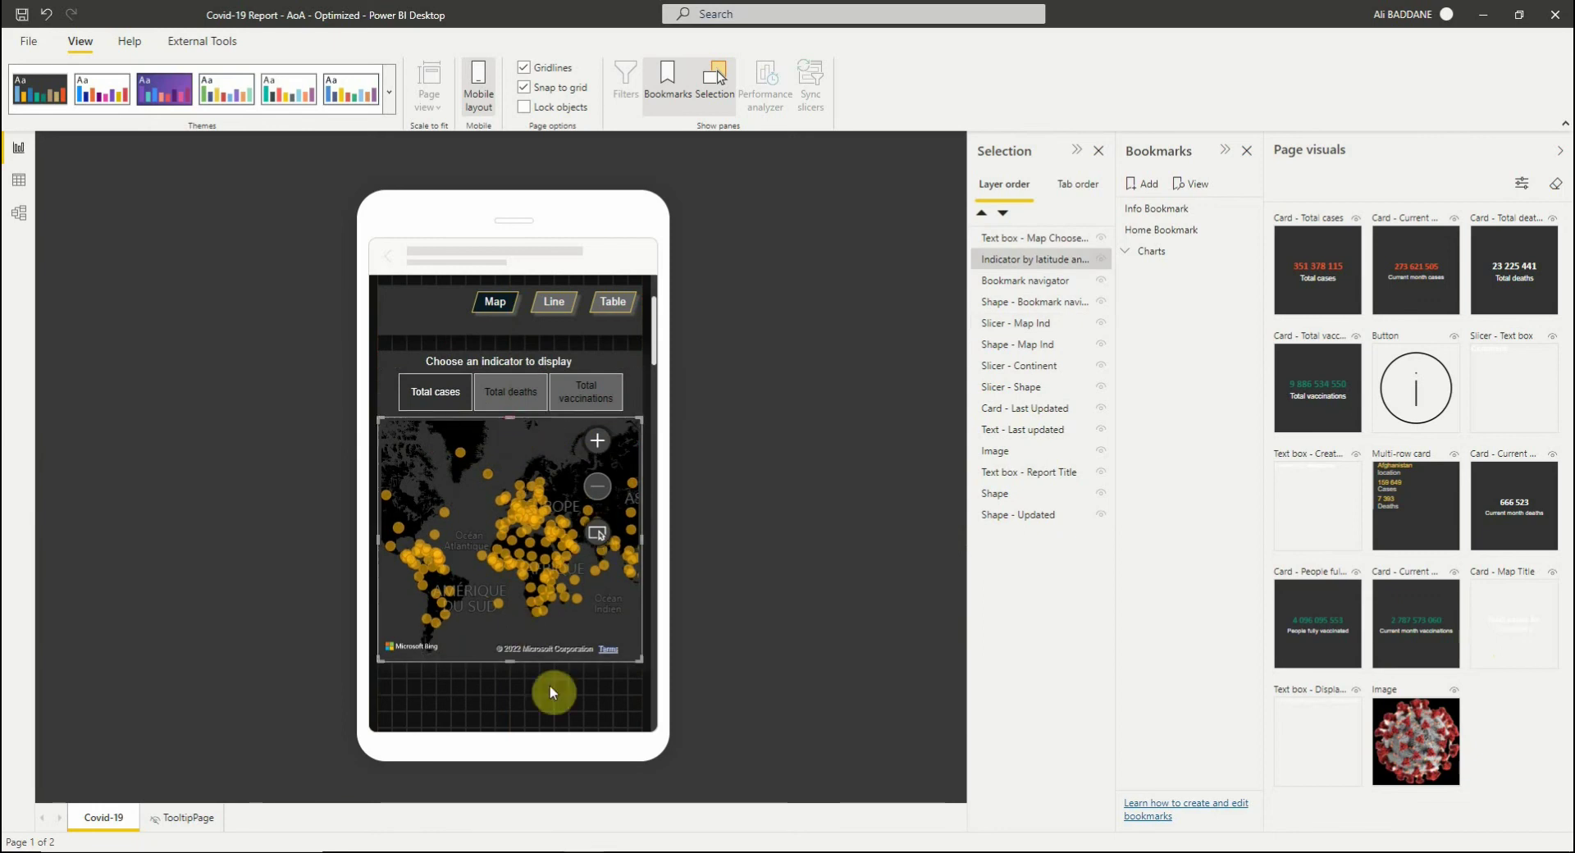
click(550, 691)
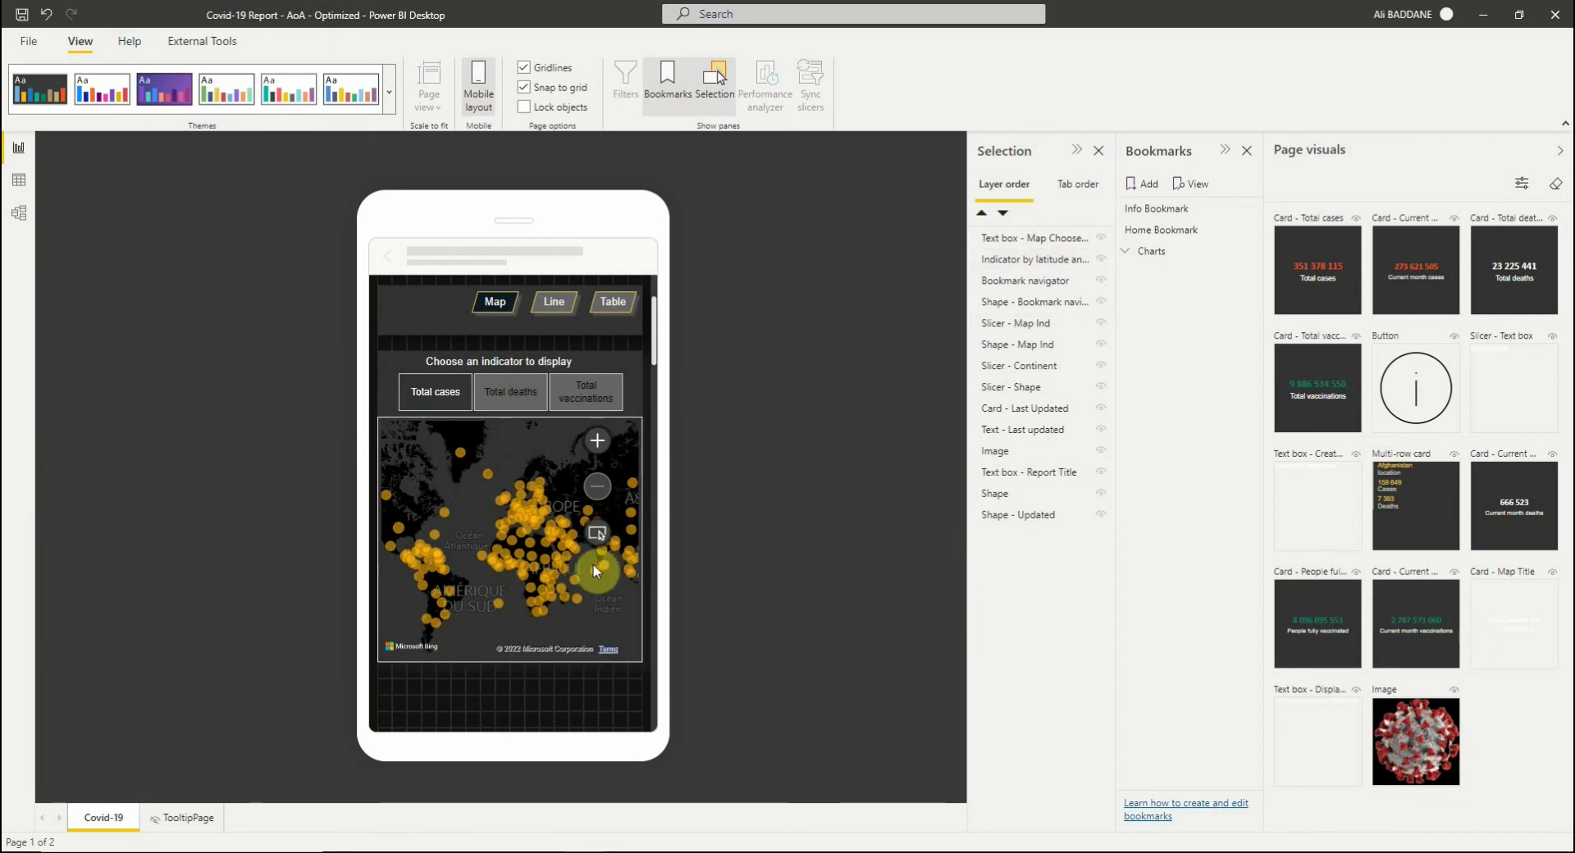
Step: Place the "Display Map, Line or Table chart" text box beside the bookmark navigator, inside the navigator's panel
scroll(590, 566, up, 3)
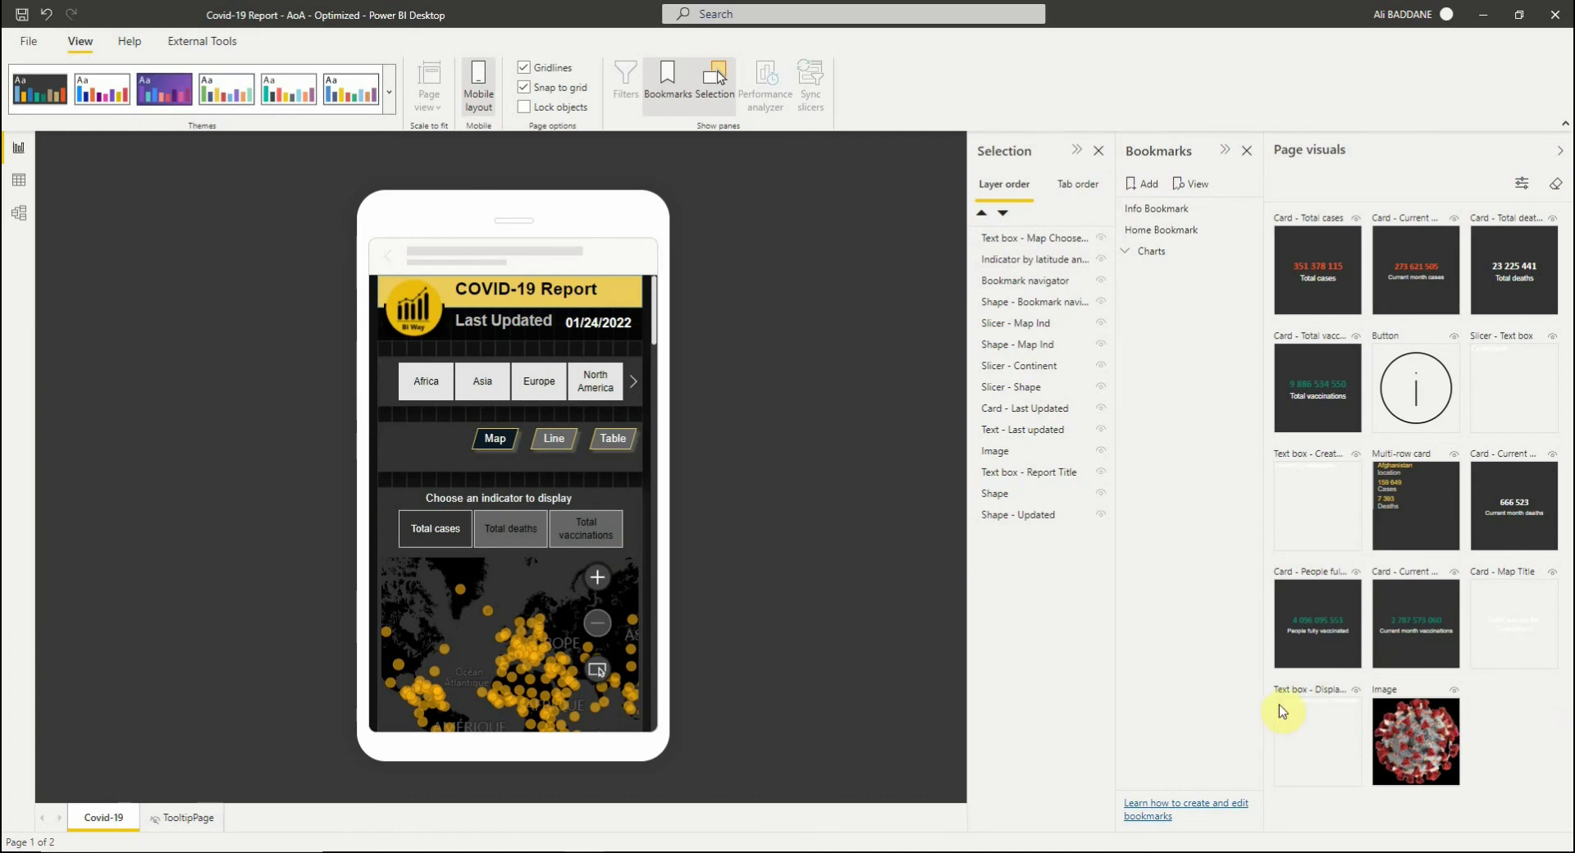
drag(1316, 721, 442, 433)
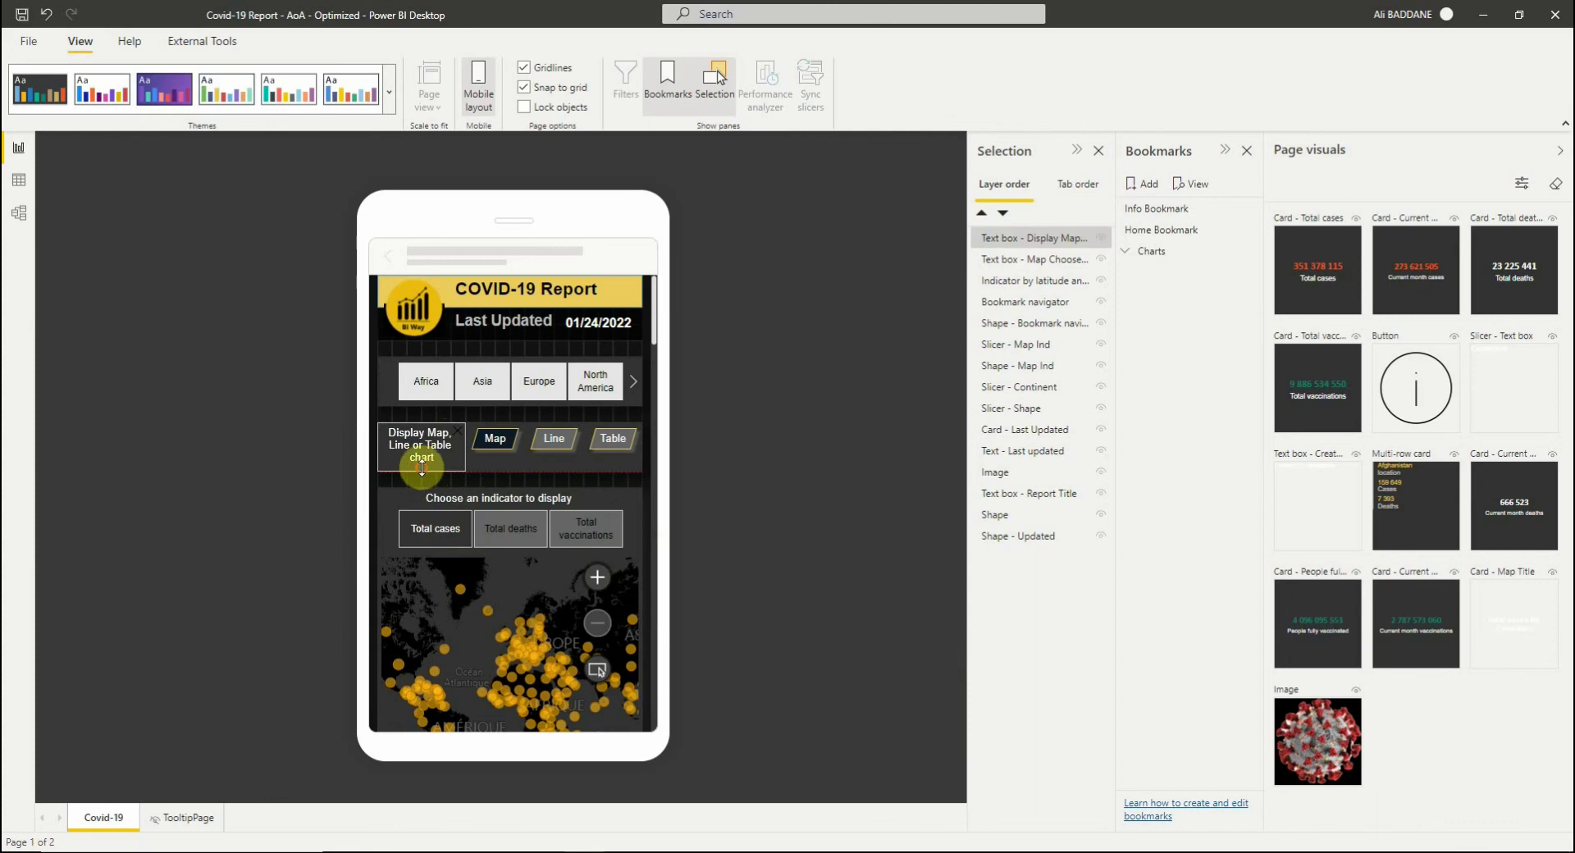
Step: Enlarge the bookmark navigator to the full height of its panel and widen it toward the chart-choice caption
click(526, 452)
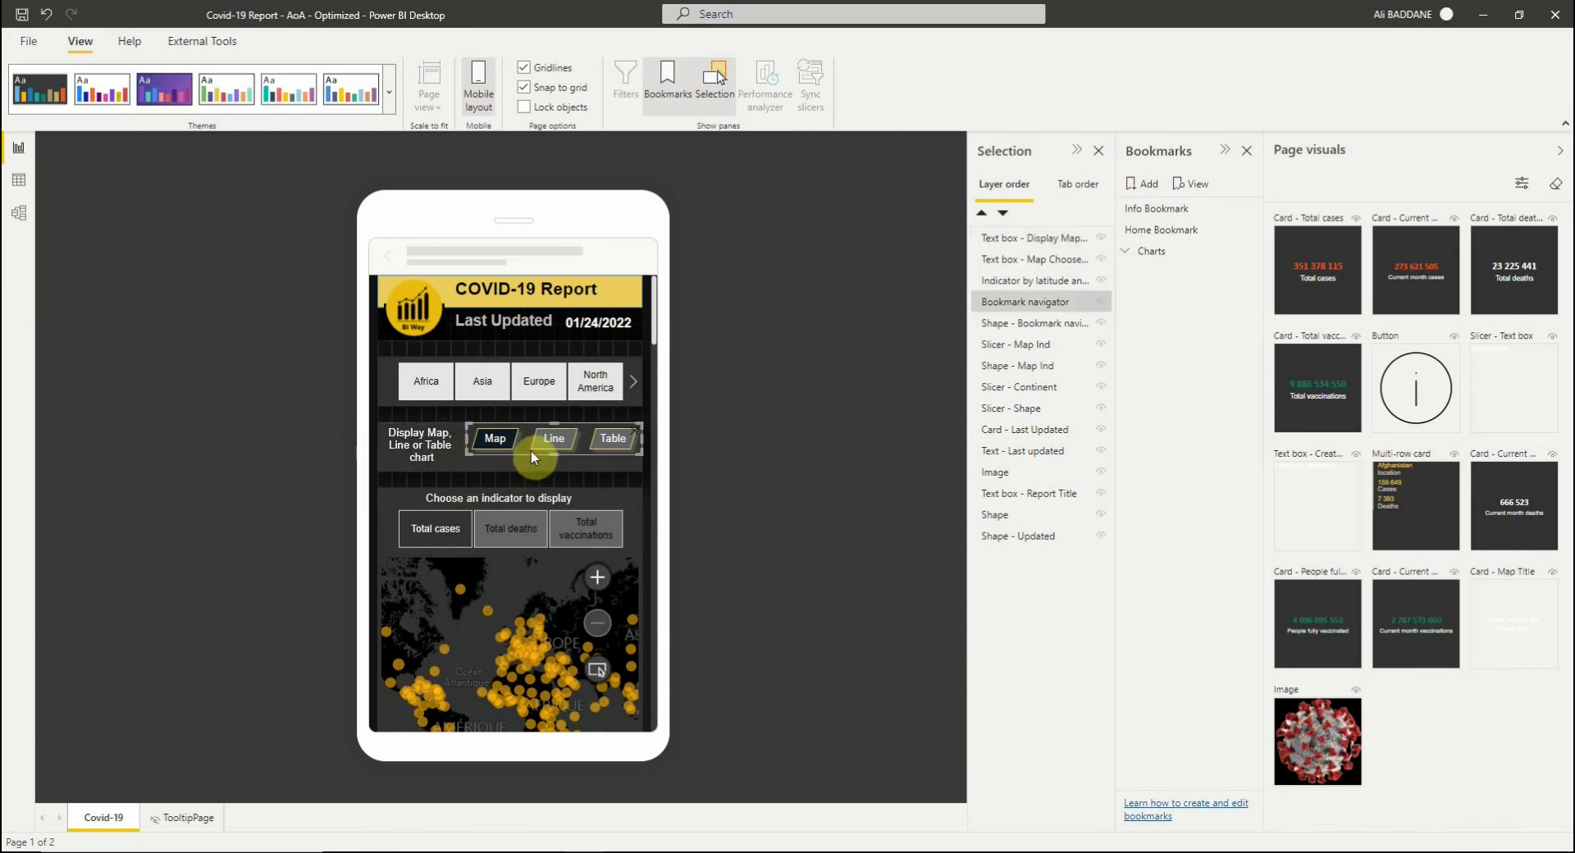
drag(520, 460, 552, 472)
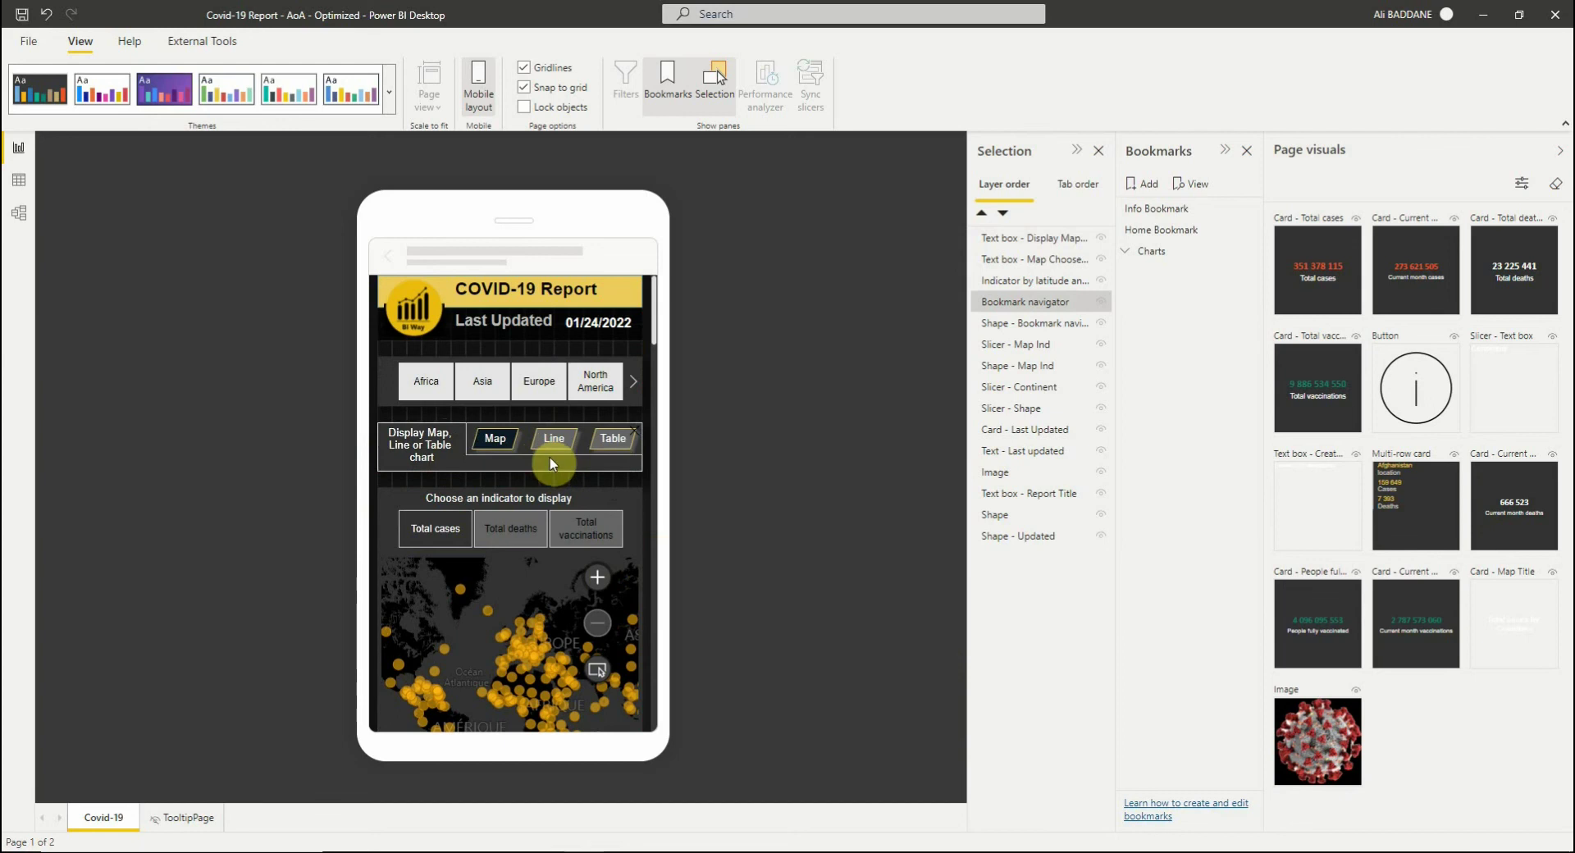
click(496, 448)
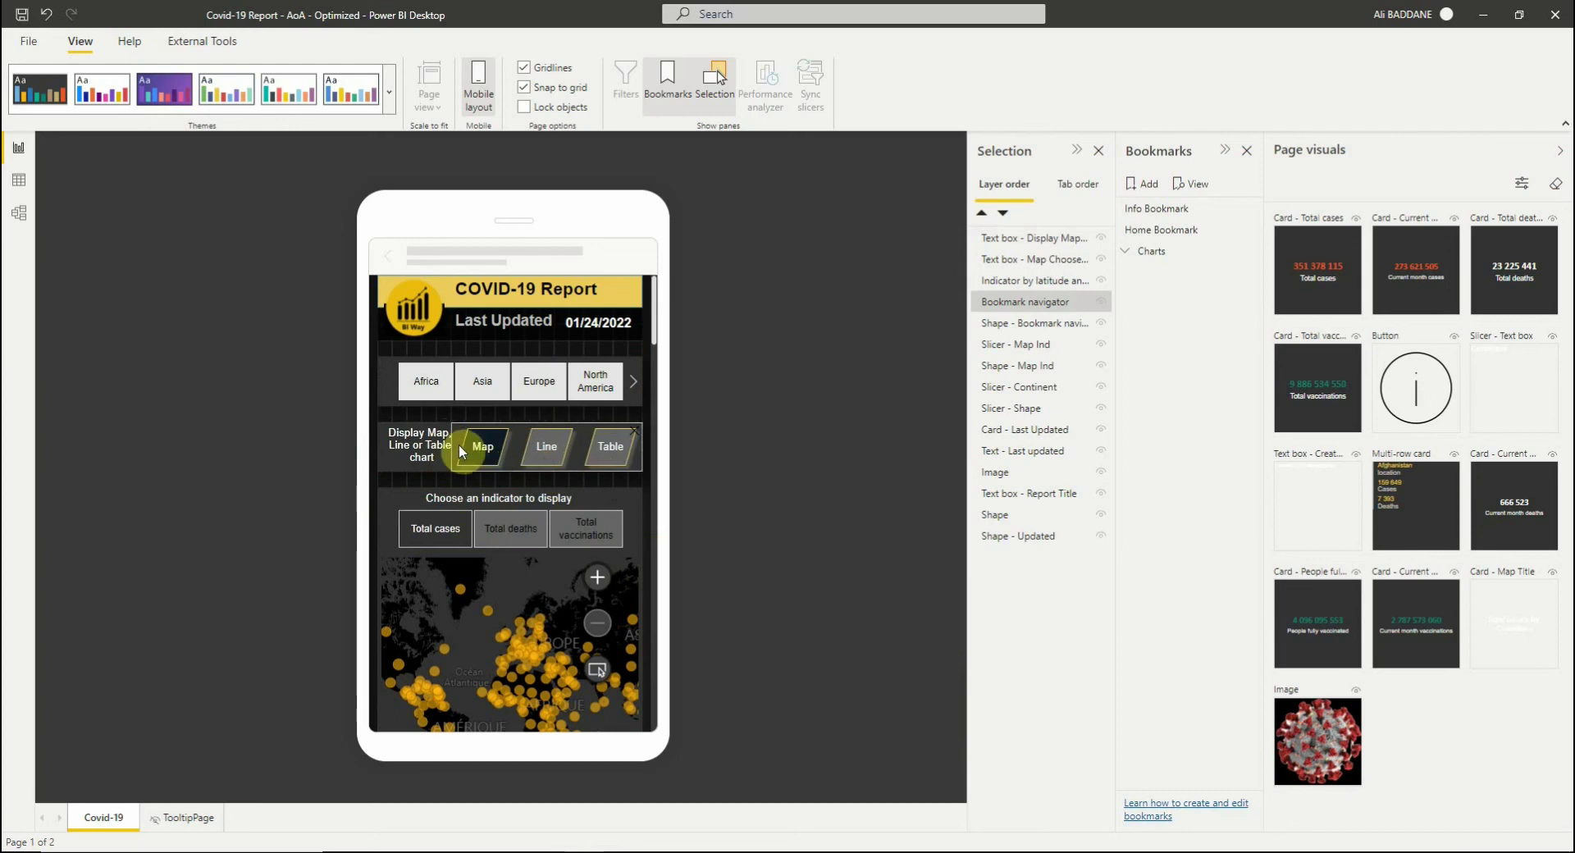
click(468, 479)
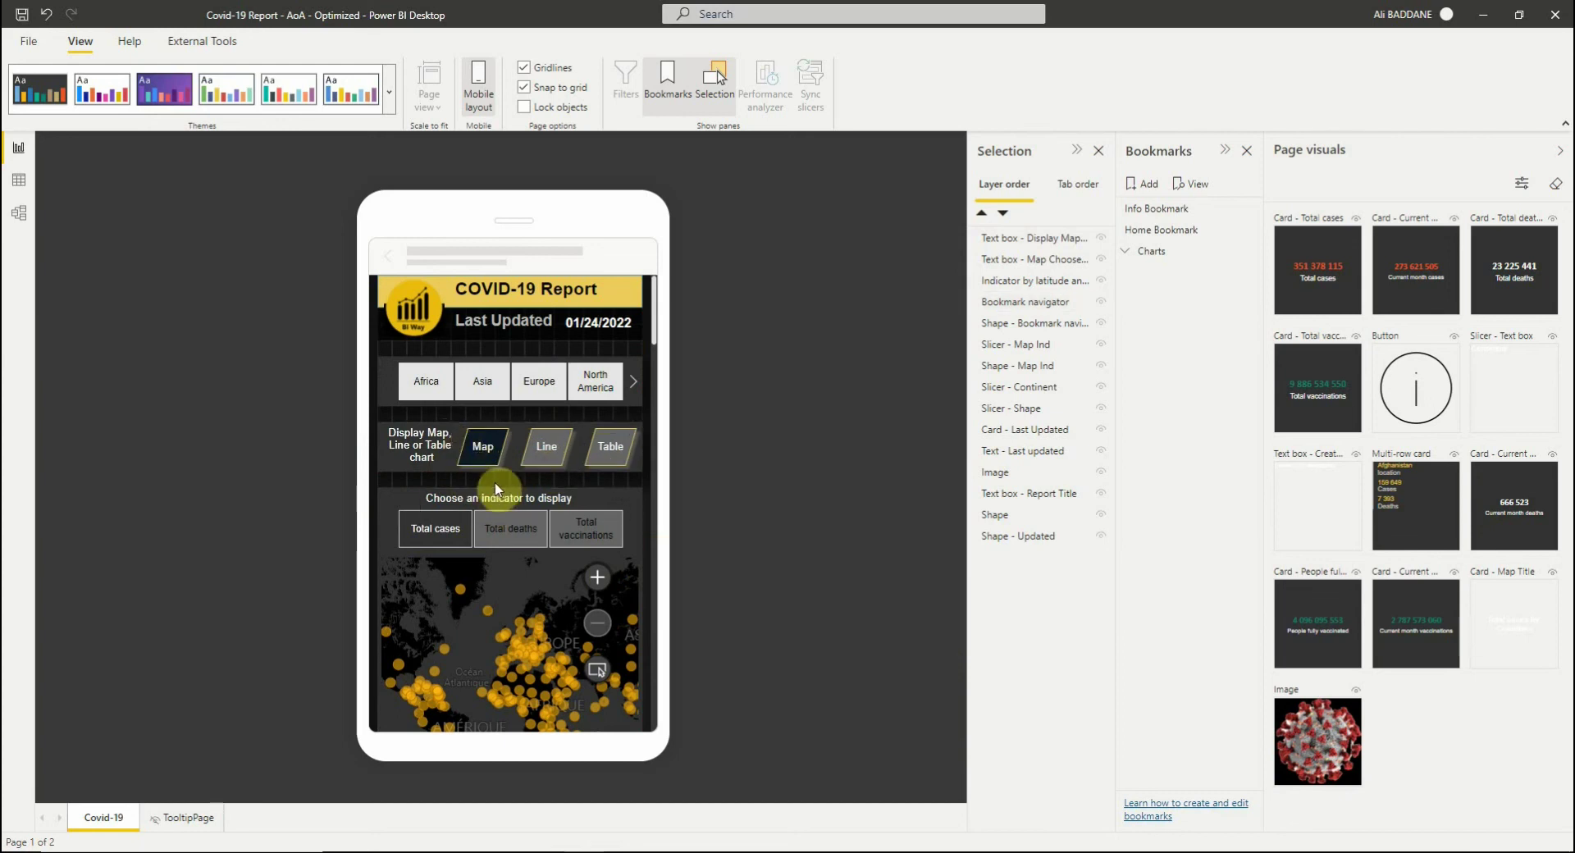
scroll(556, 489, down, 1)
scroll(556, 489, down, 1)
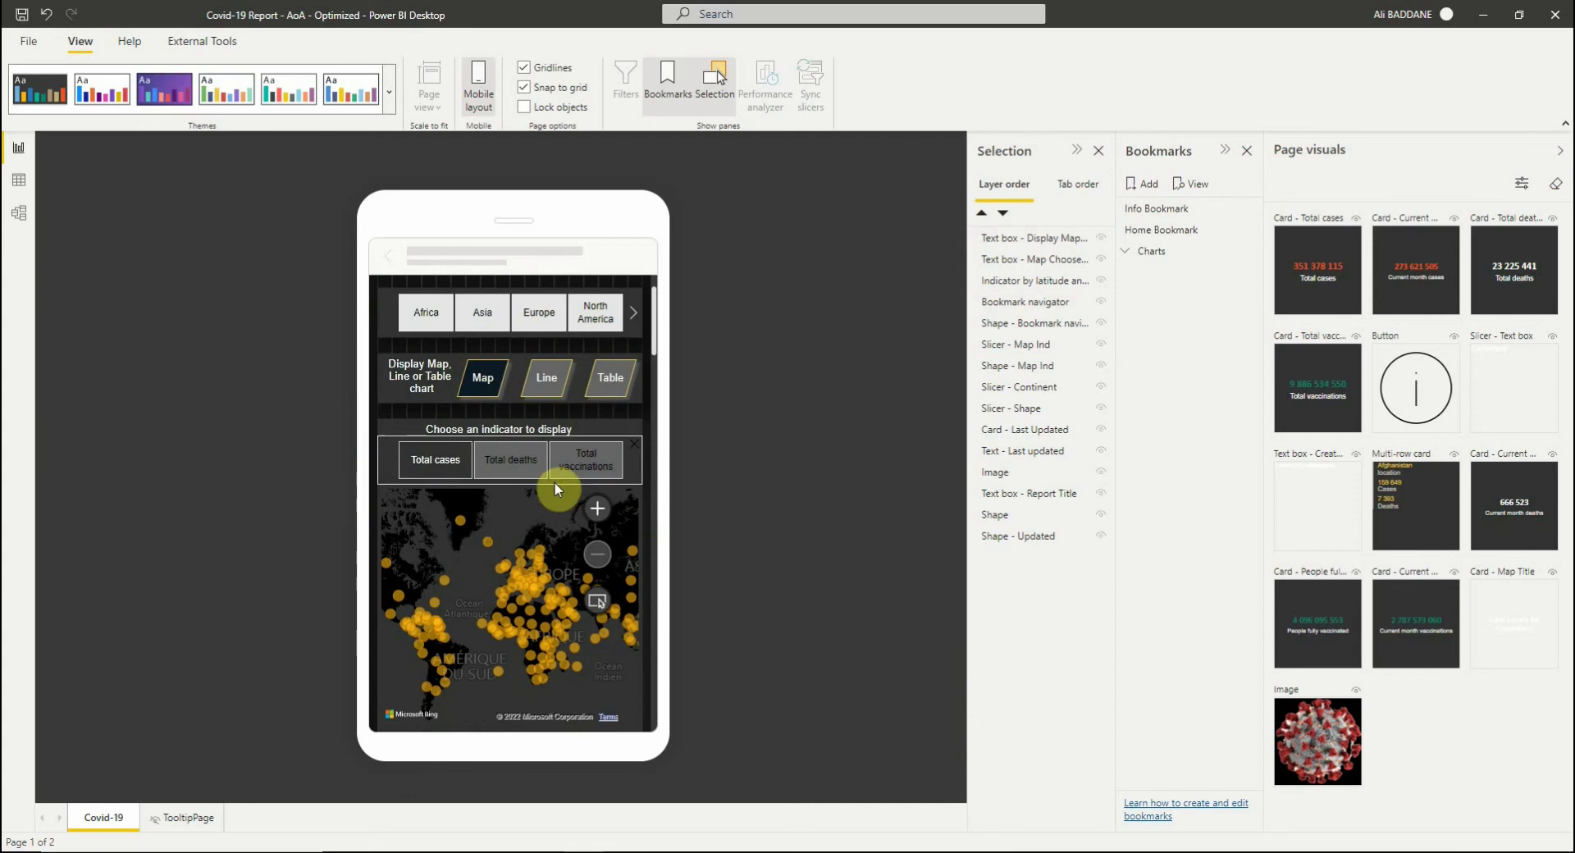
scroll(556, 489, down, 4)
scroll(533, 525, up, 6)
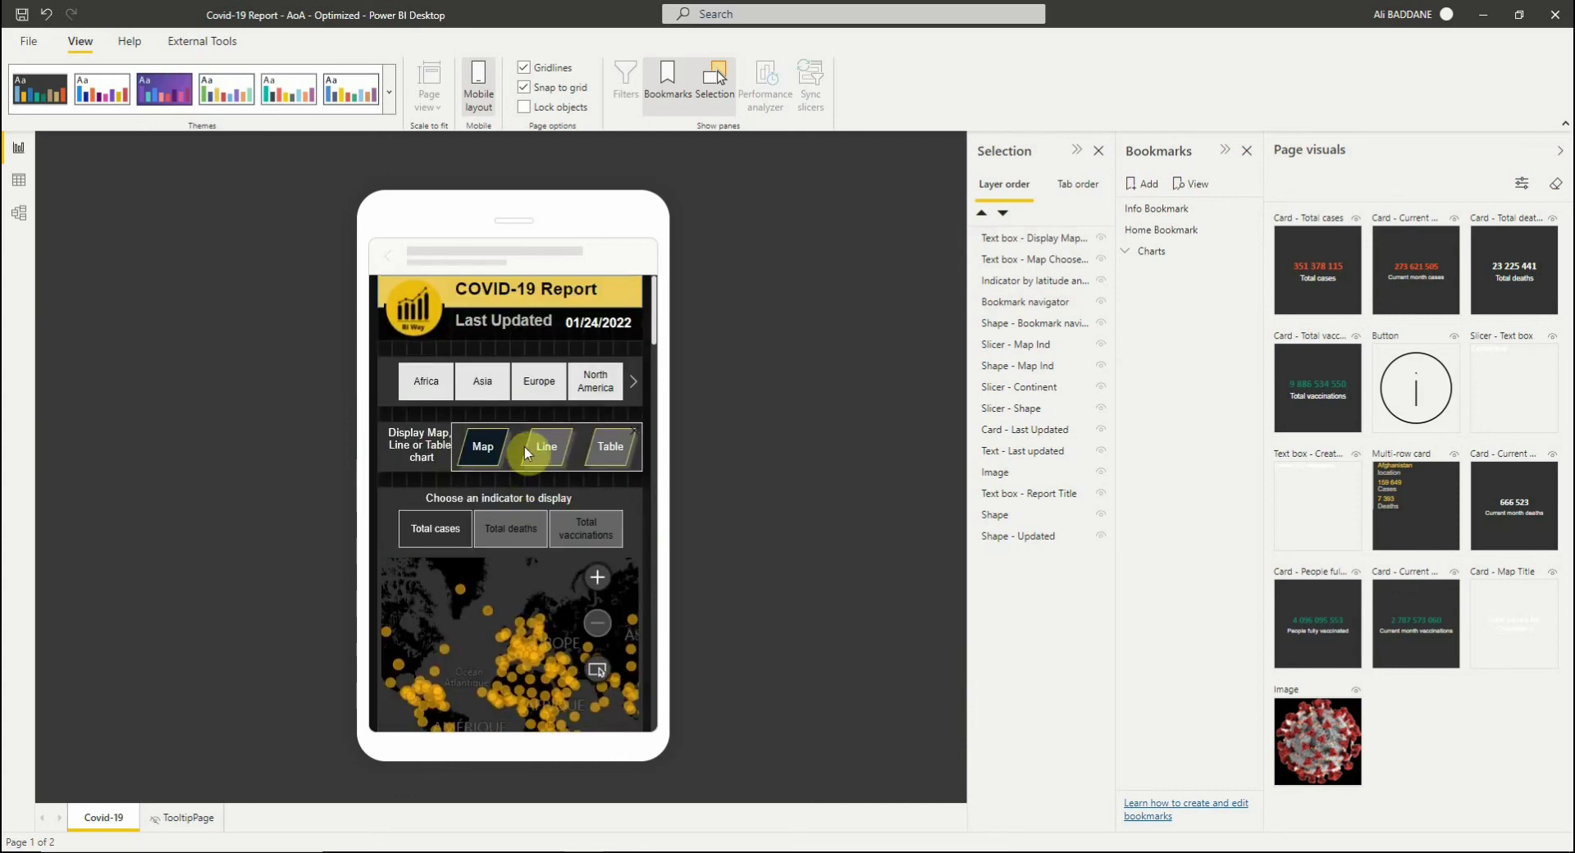
Step: Shrink the bookmark navigator, its caption and its background panel to a low strip, with the caption on two lines
click(389, 448)
drag(464, 448, 505, 458)
click(509, 464)
click(479, 469)
click(505, 457)
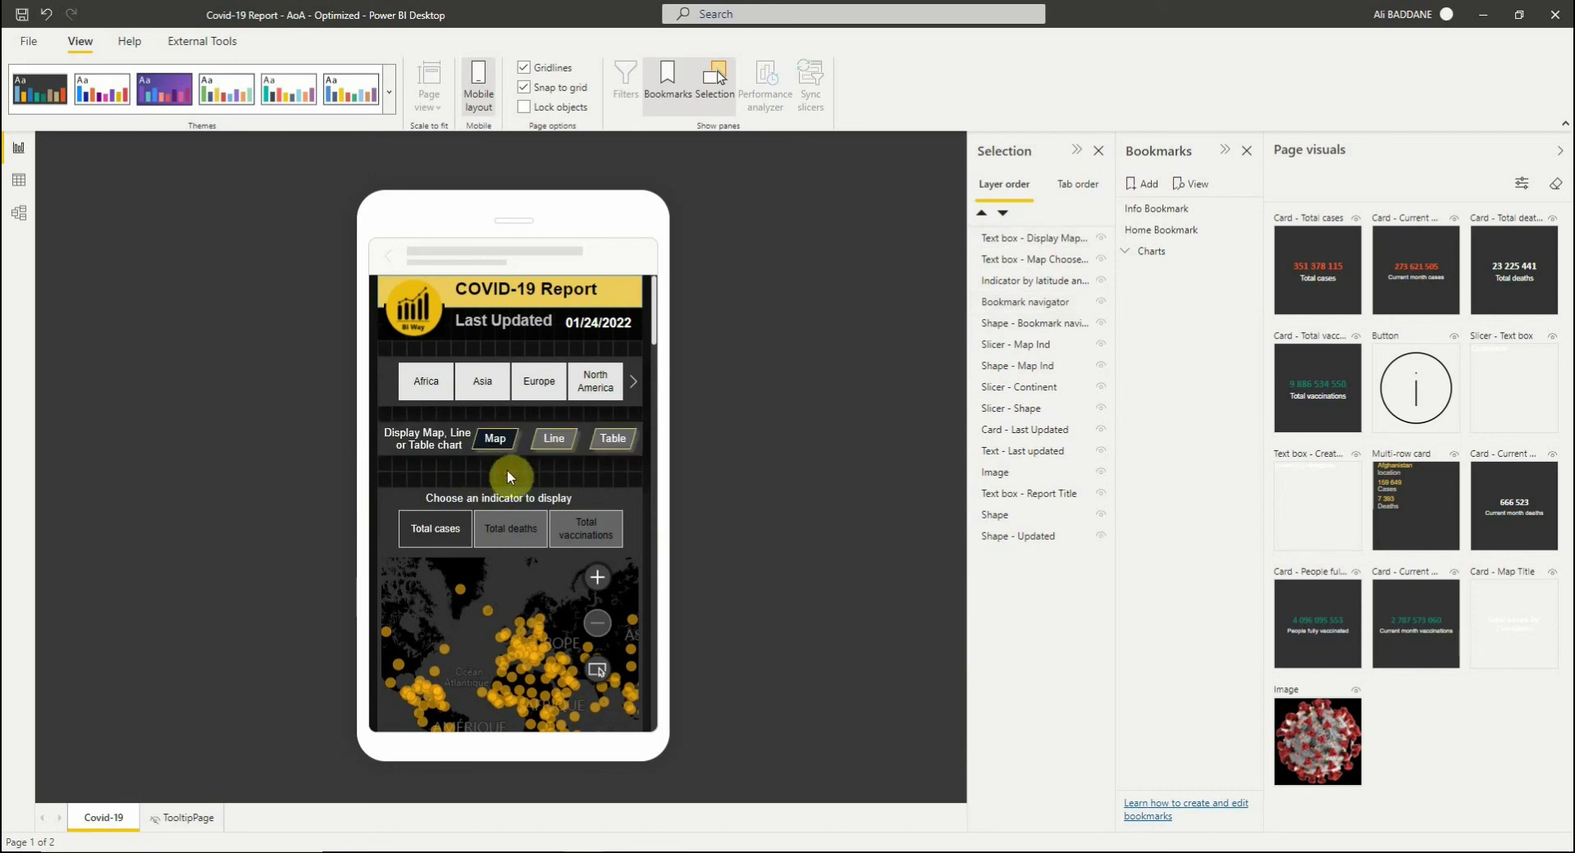
scroll(489, 490, down, 3)
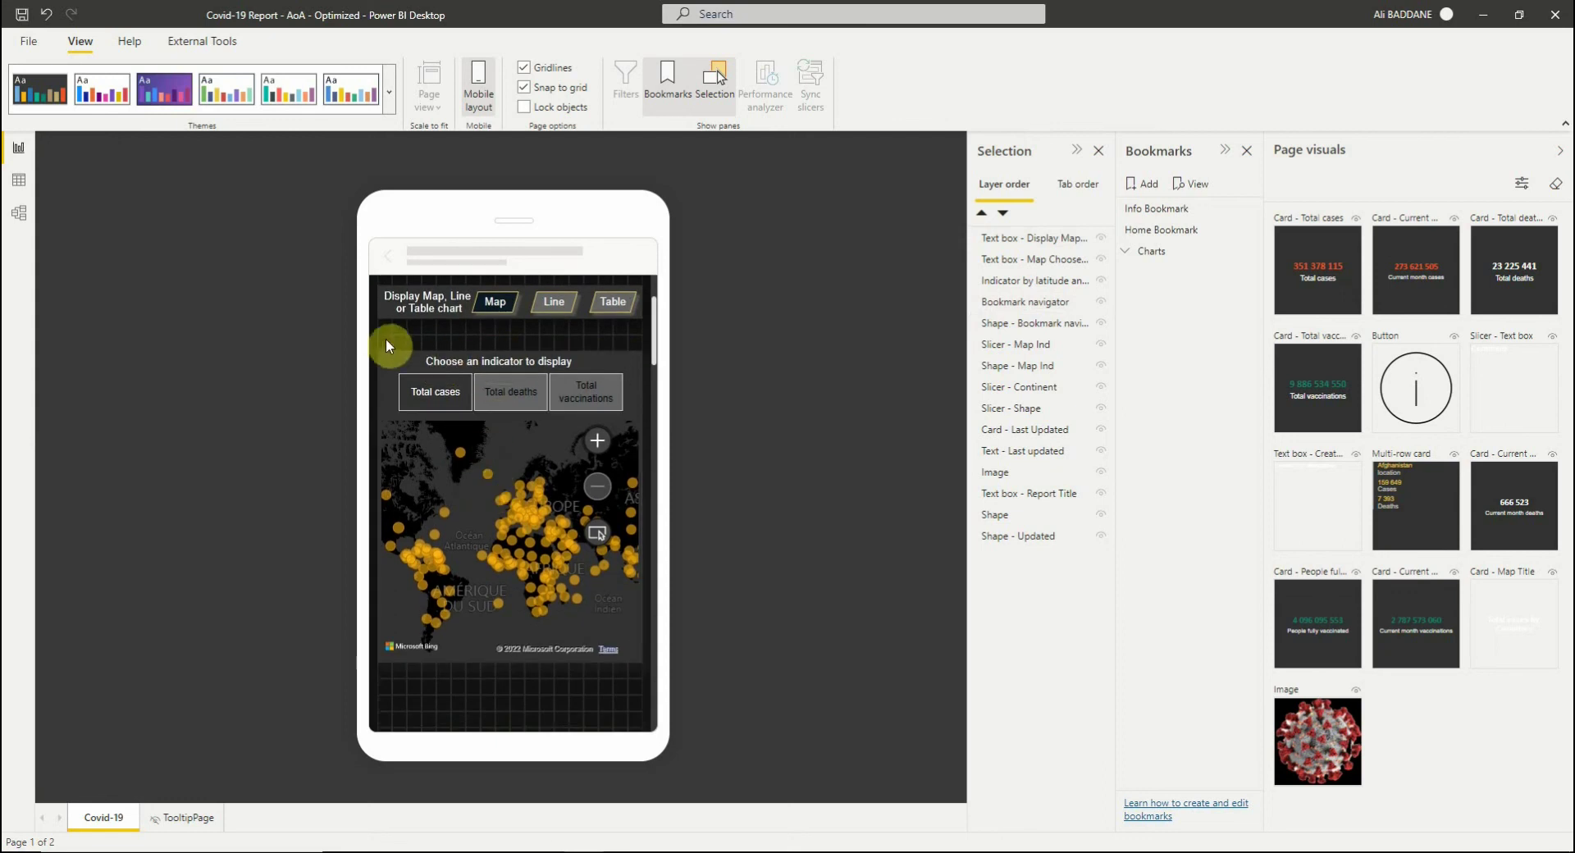
drag(379, 336, 652, 676)
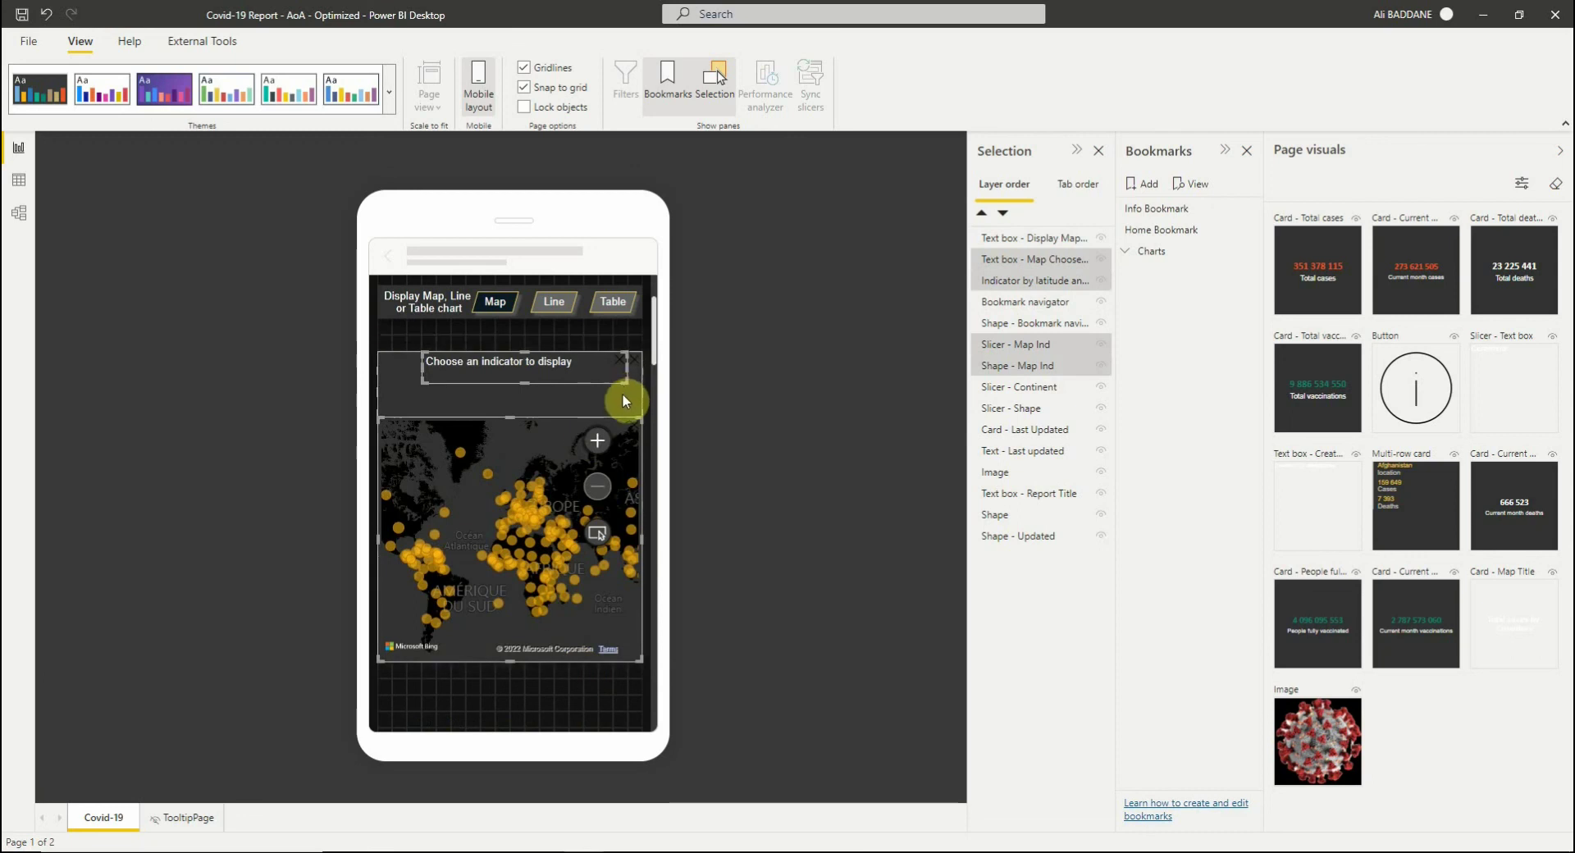
key(Delete)
click(556, 685)
key(ctrl+z)
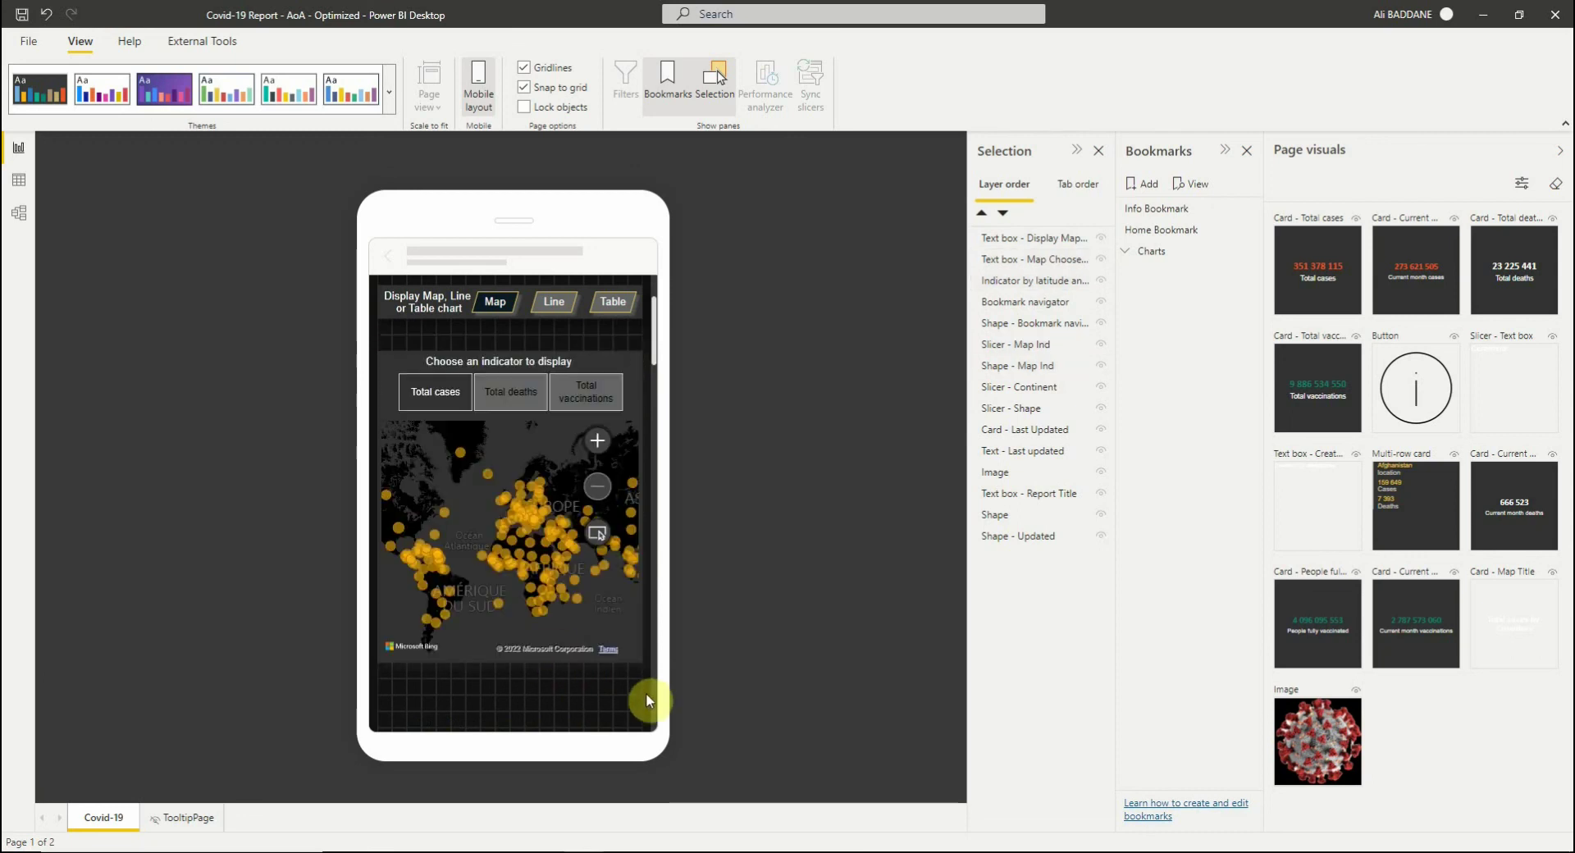
Step: Move the map, its indicator slicer, caption and background panel together up one grid row toward the bookmark navigator
drag(646, 696, 372, 353)
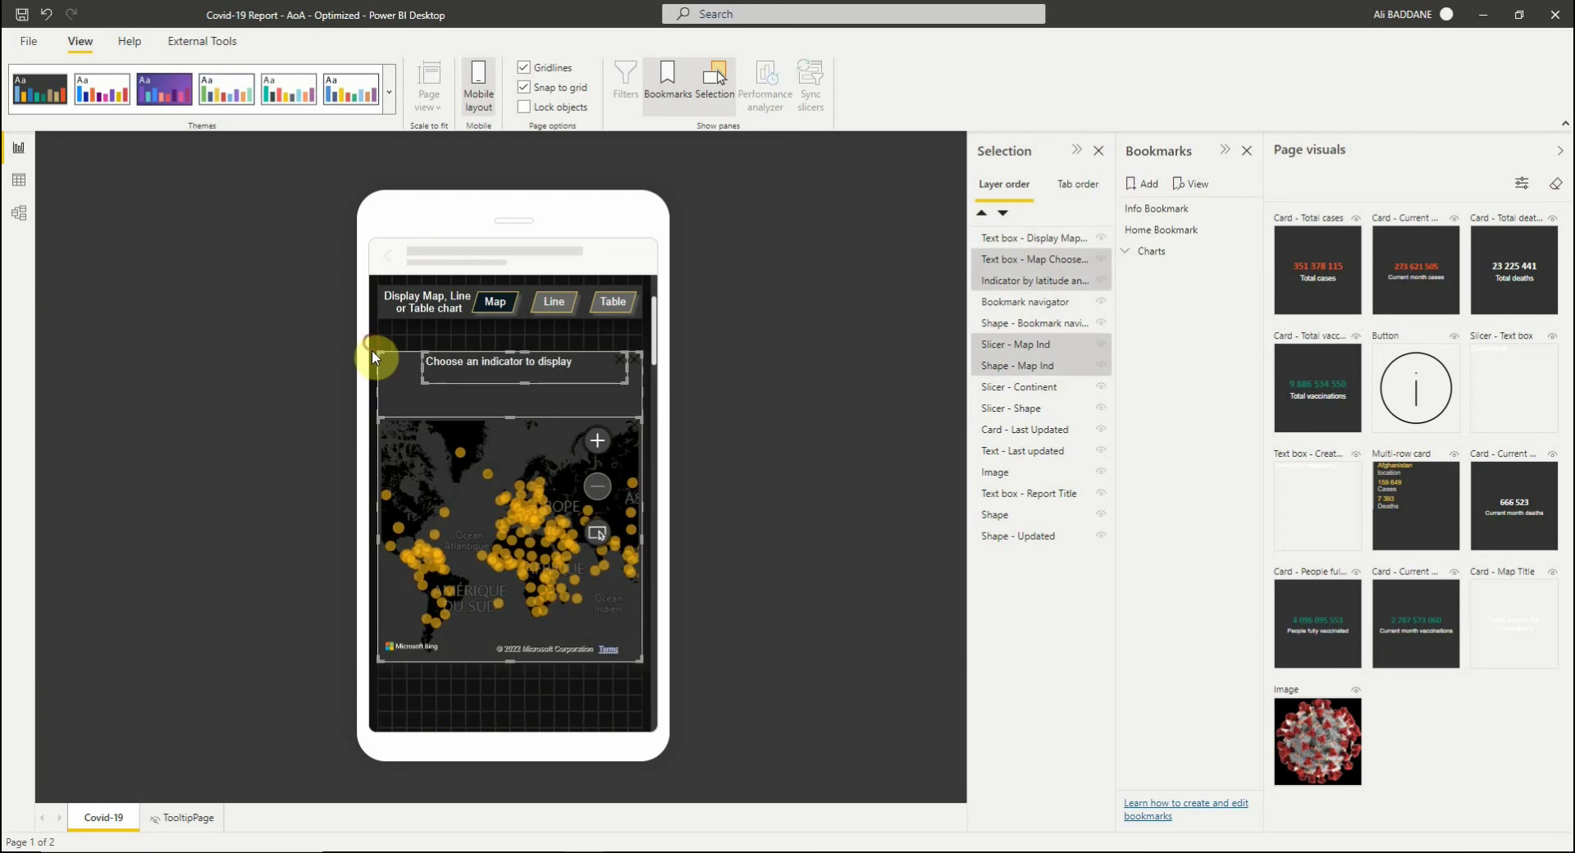
key(Up)
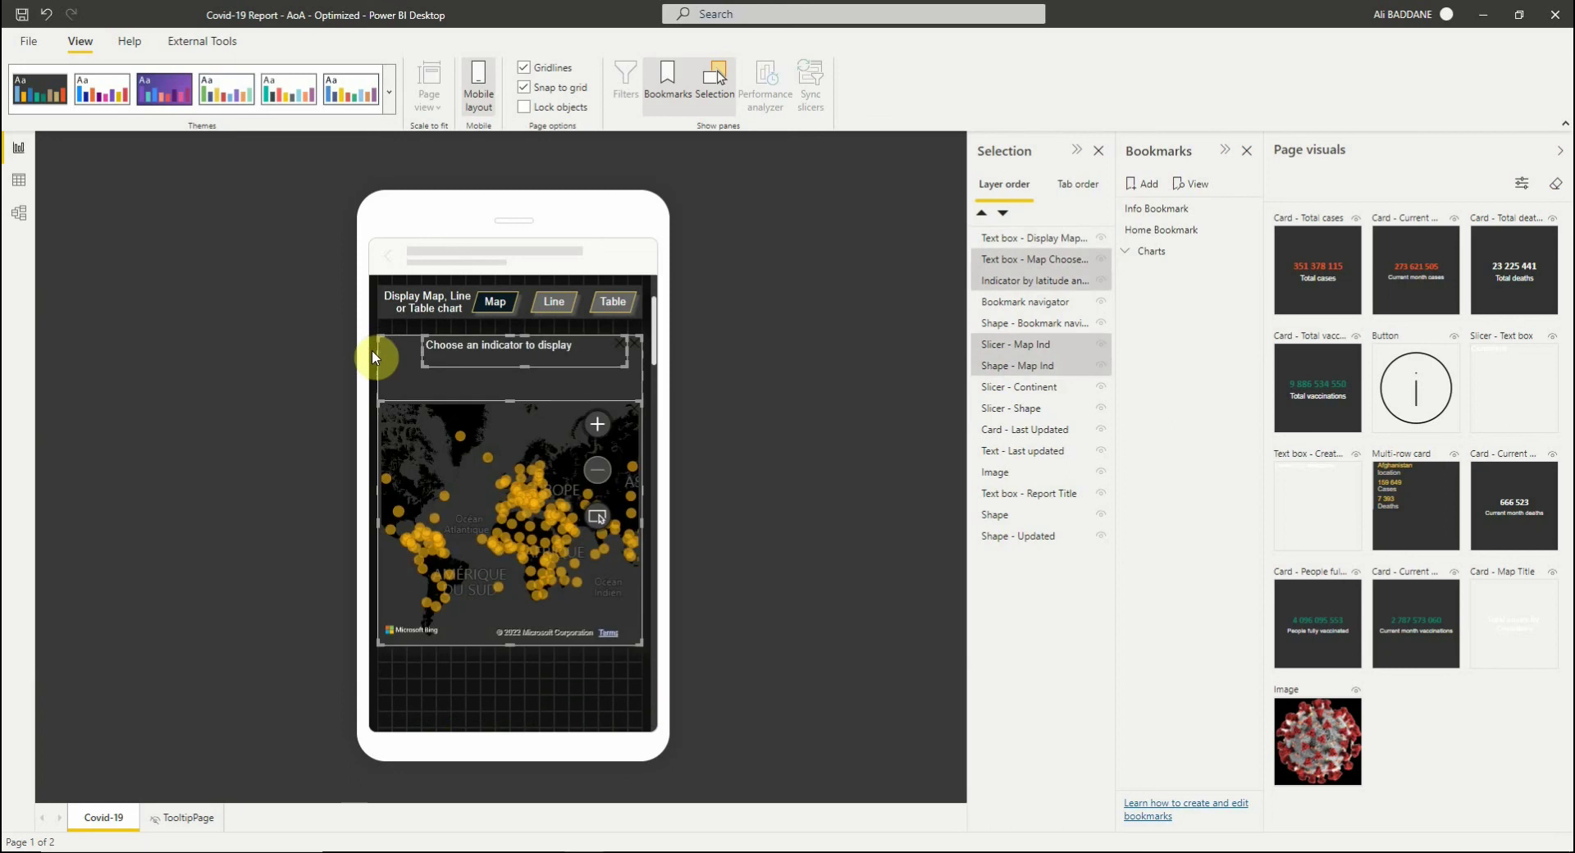
click(534, 677)
scroll(521, 658, up, 3)
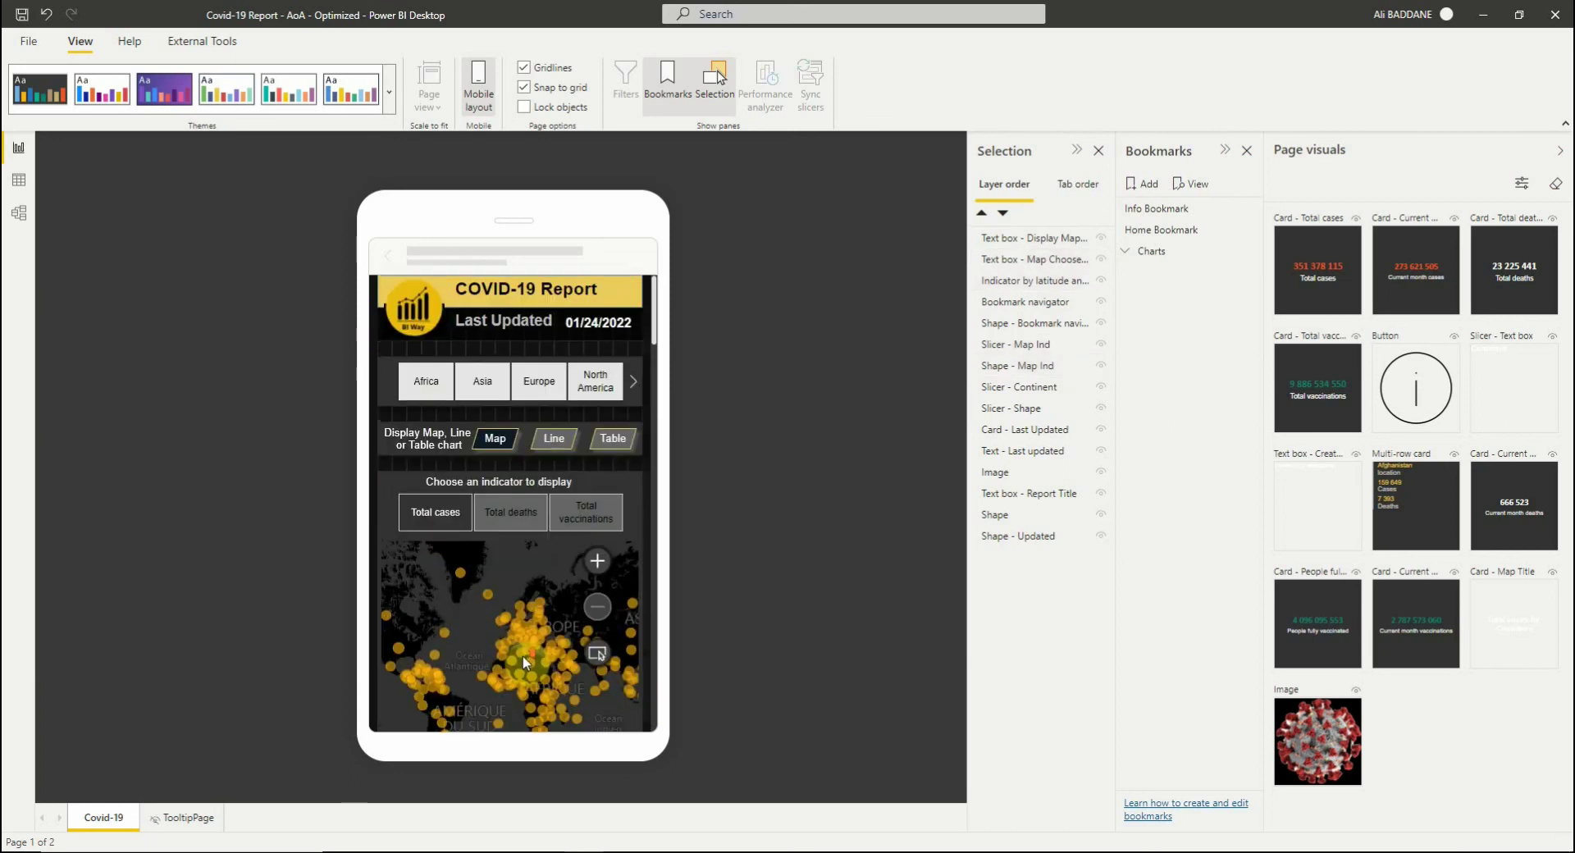
Step: Place the multi-row card one grid row below the map and enlarge it to full canvas width, showing about five locations
scroll(537, 471, down, 2)
scroll(537, 471, down, 5)
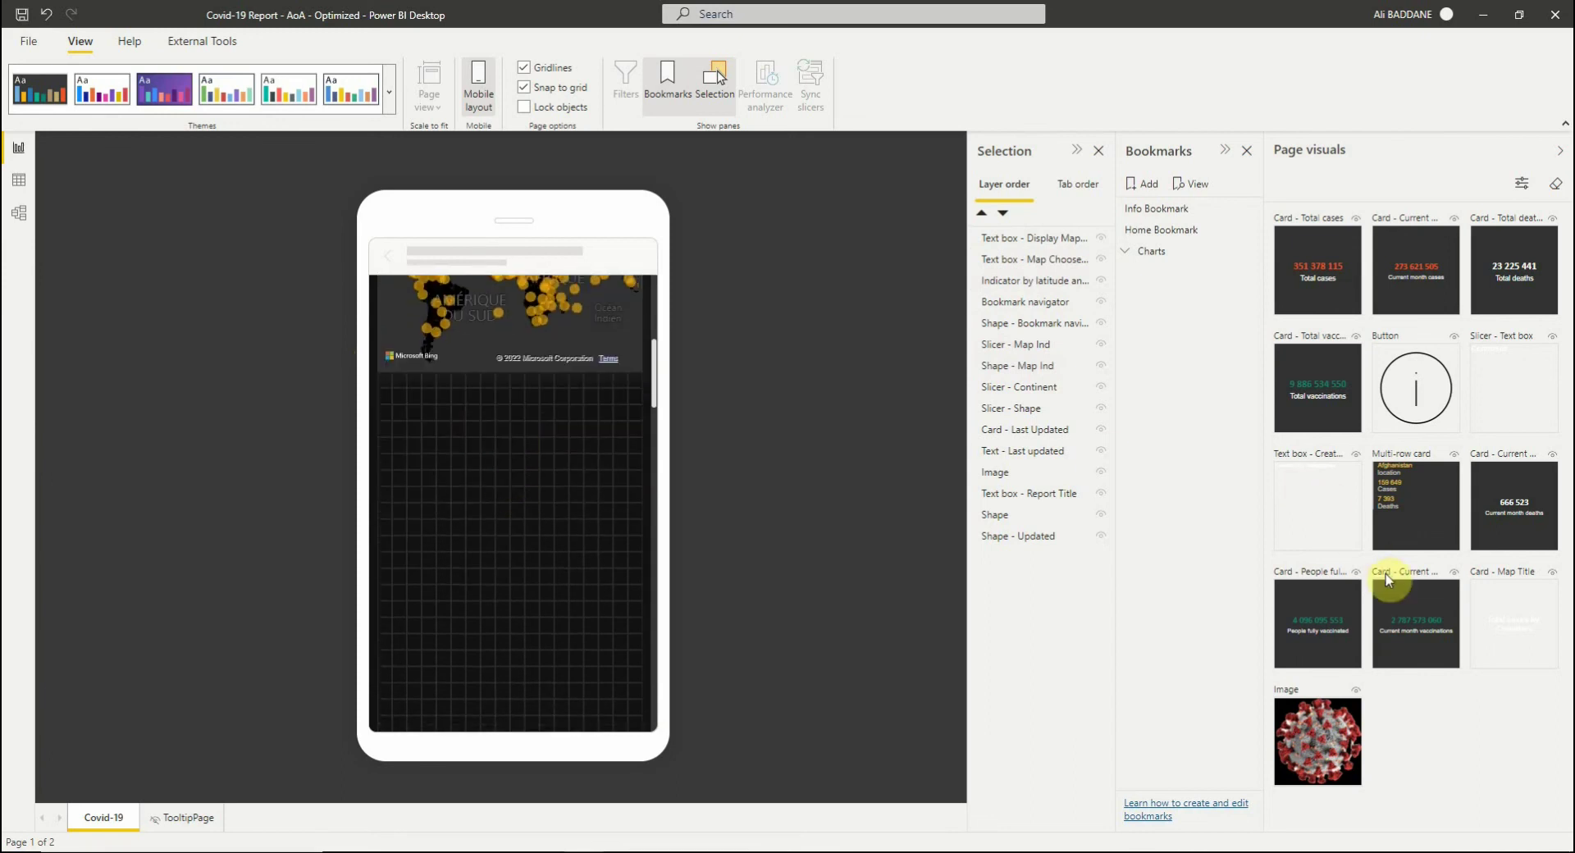
drag(382, 475, 442, 415)
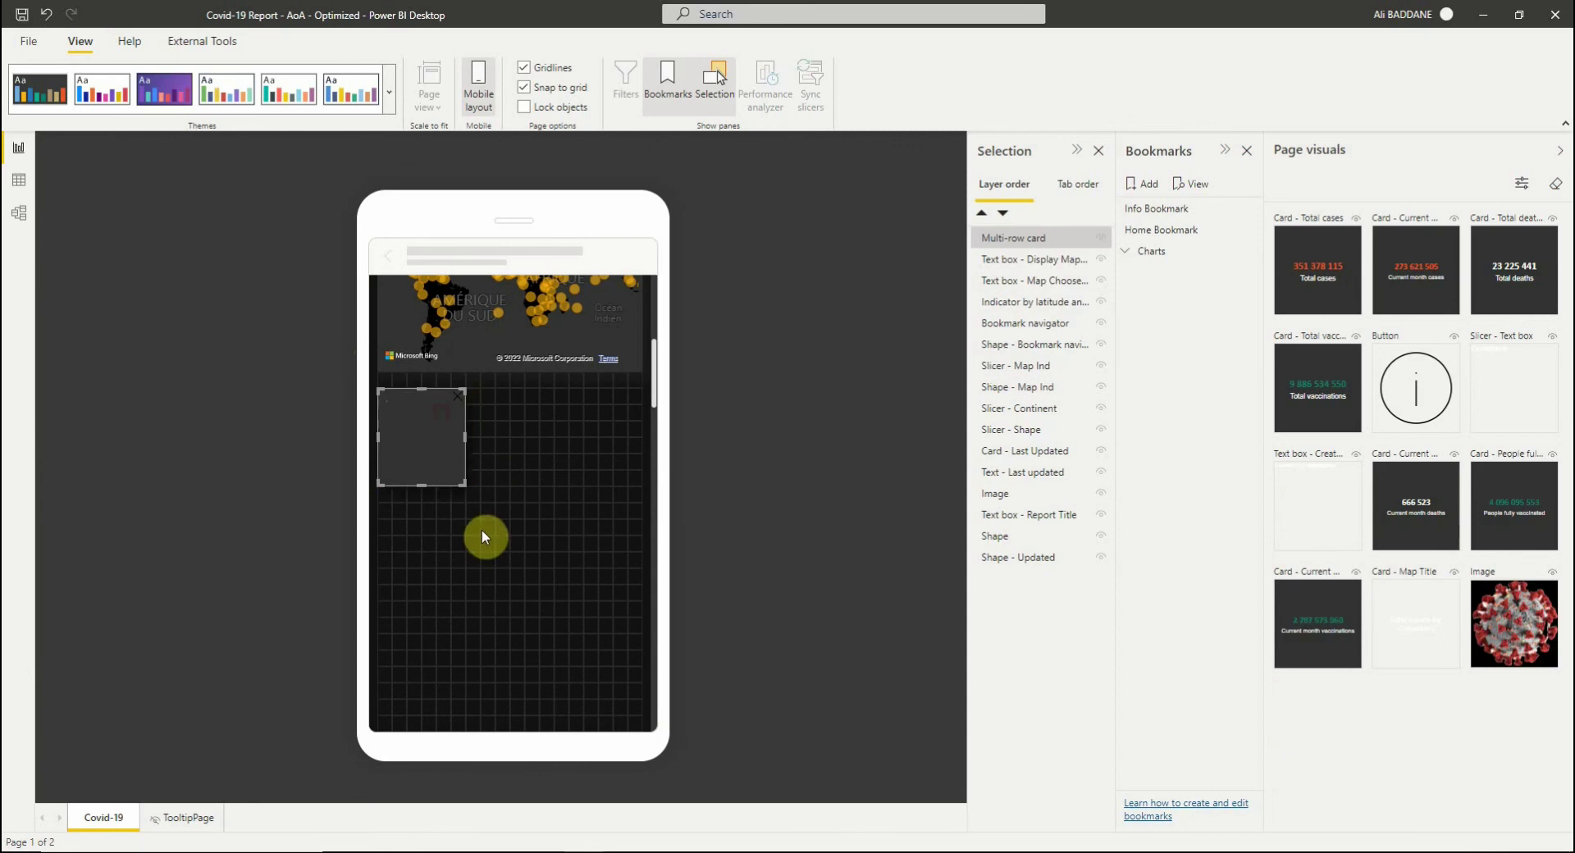
drag(469, 483, 632, 694)
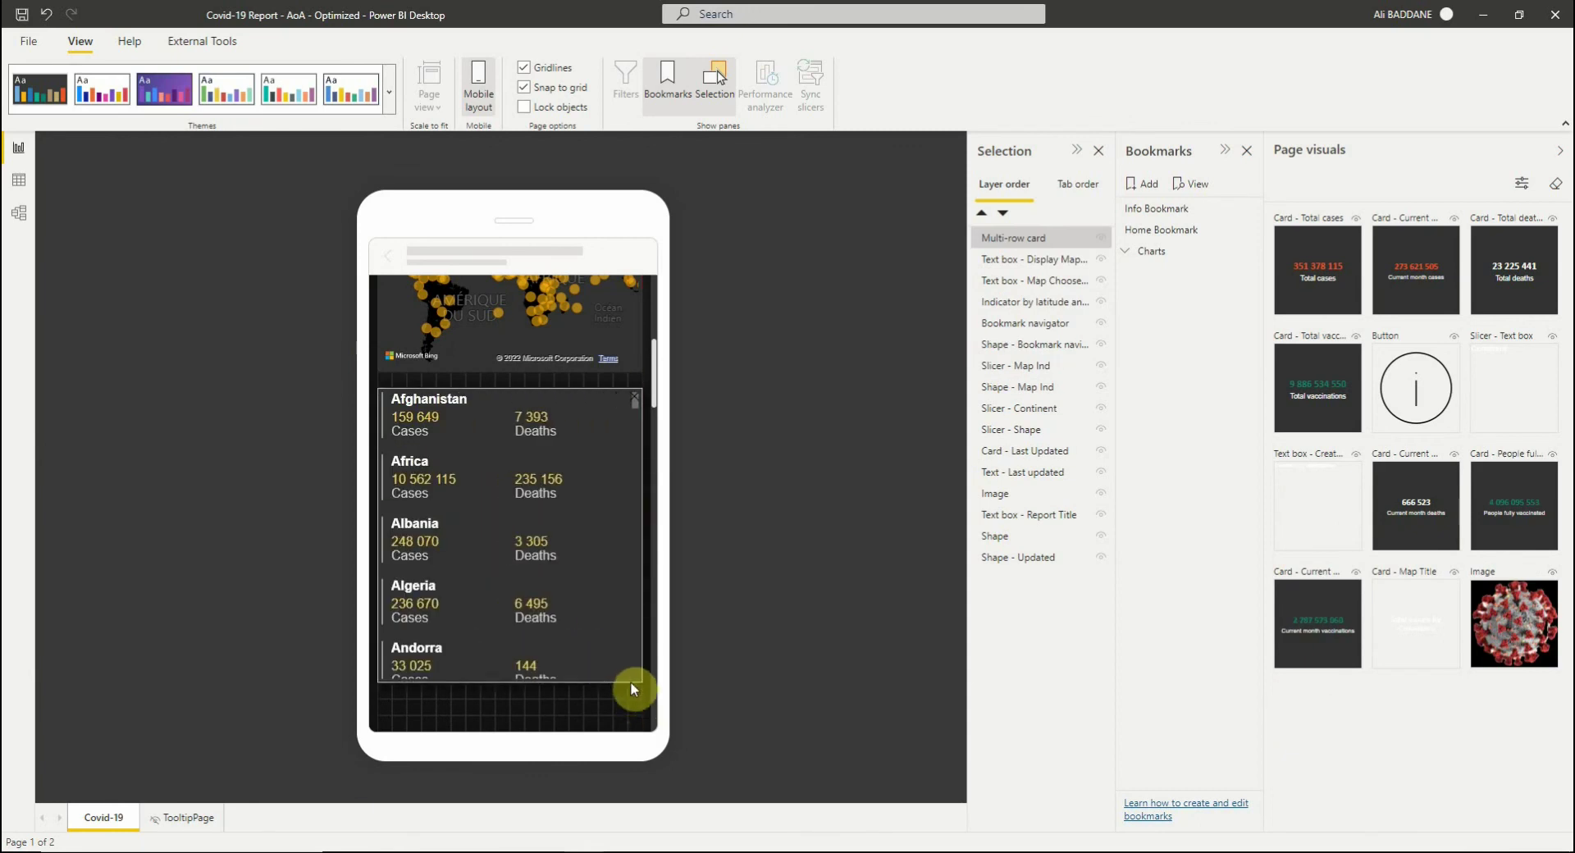
click(561, 710)
Step: Apply the Line bookmark from the Charts group and refresh the list of available page visuals to match it
scroll(510, 631, up, 3)
scroll(510, 628, up, 3)
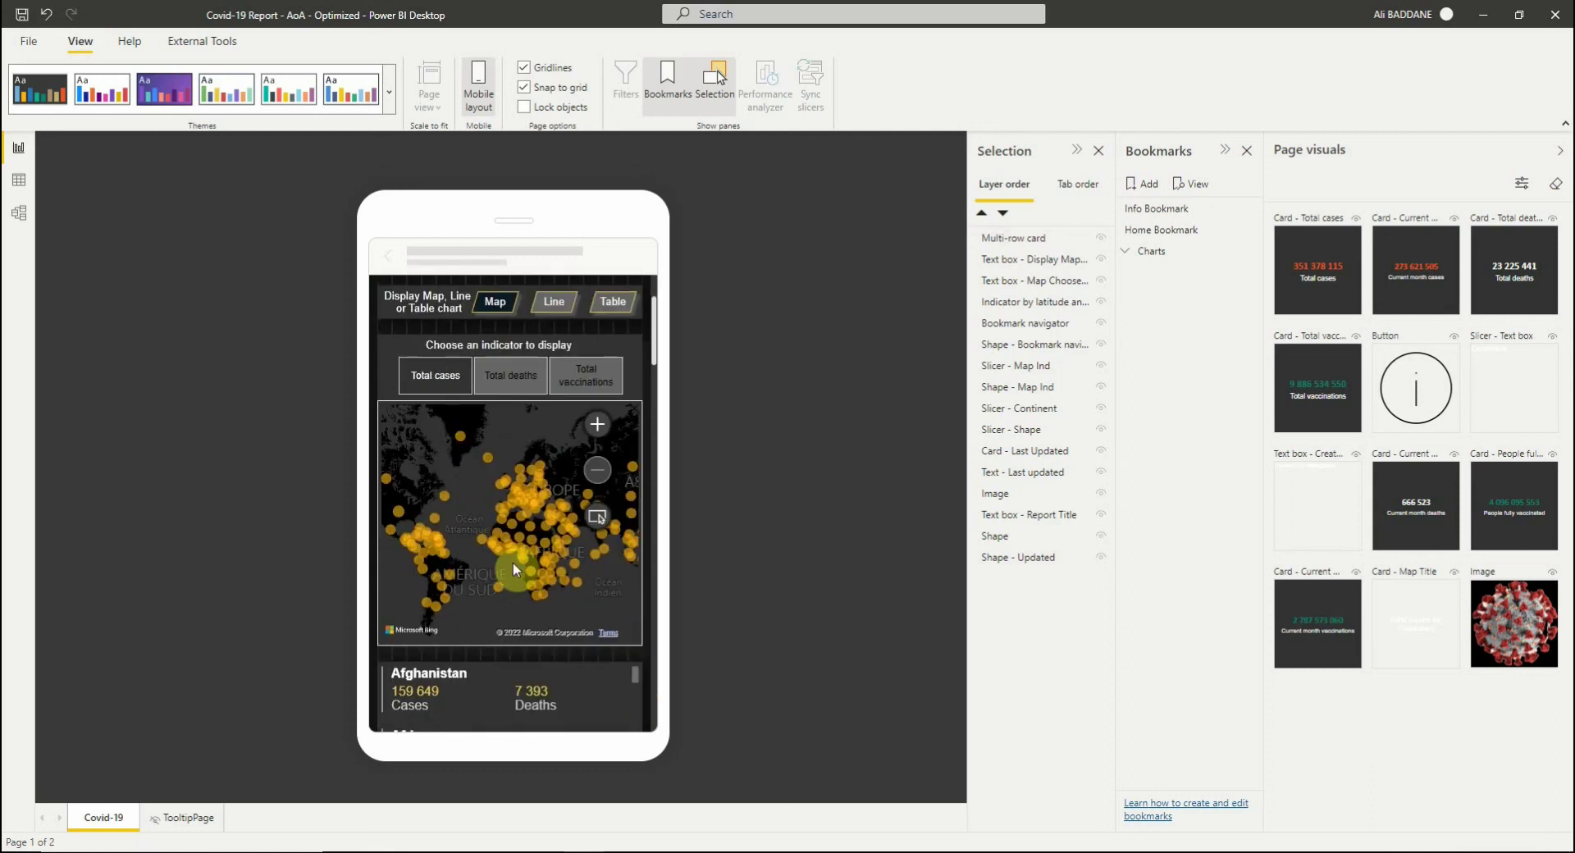
scroll(514, 563, up, 2)
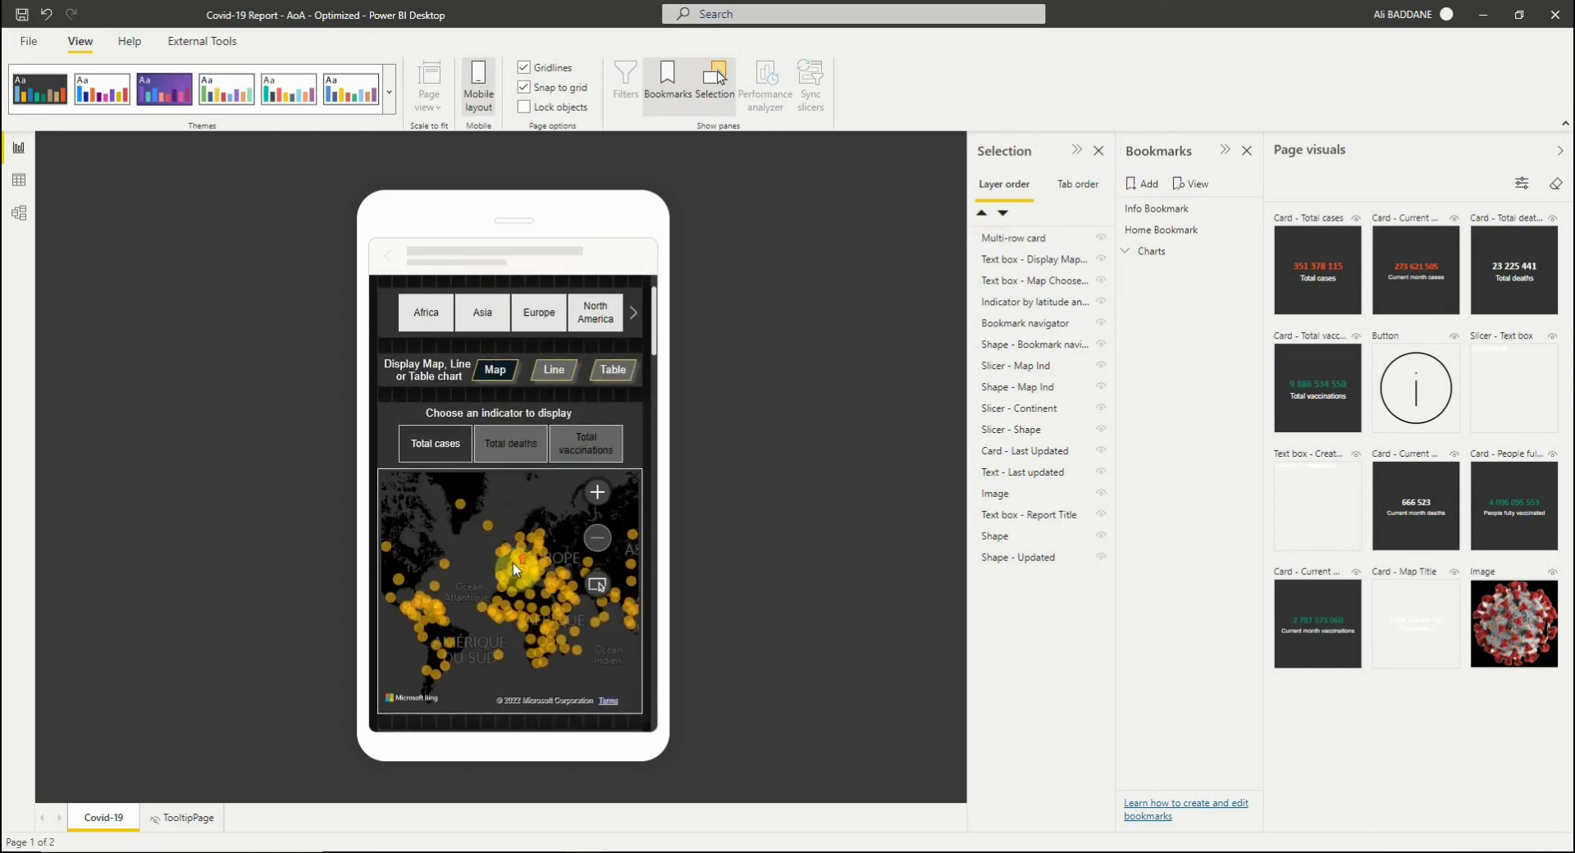
click(1127, 252)
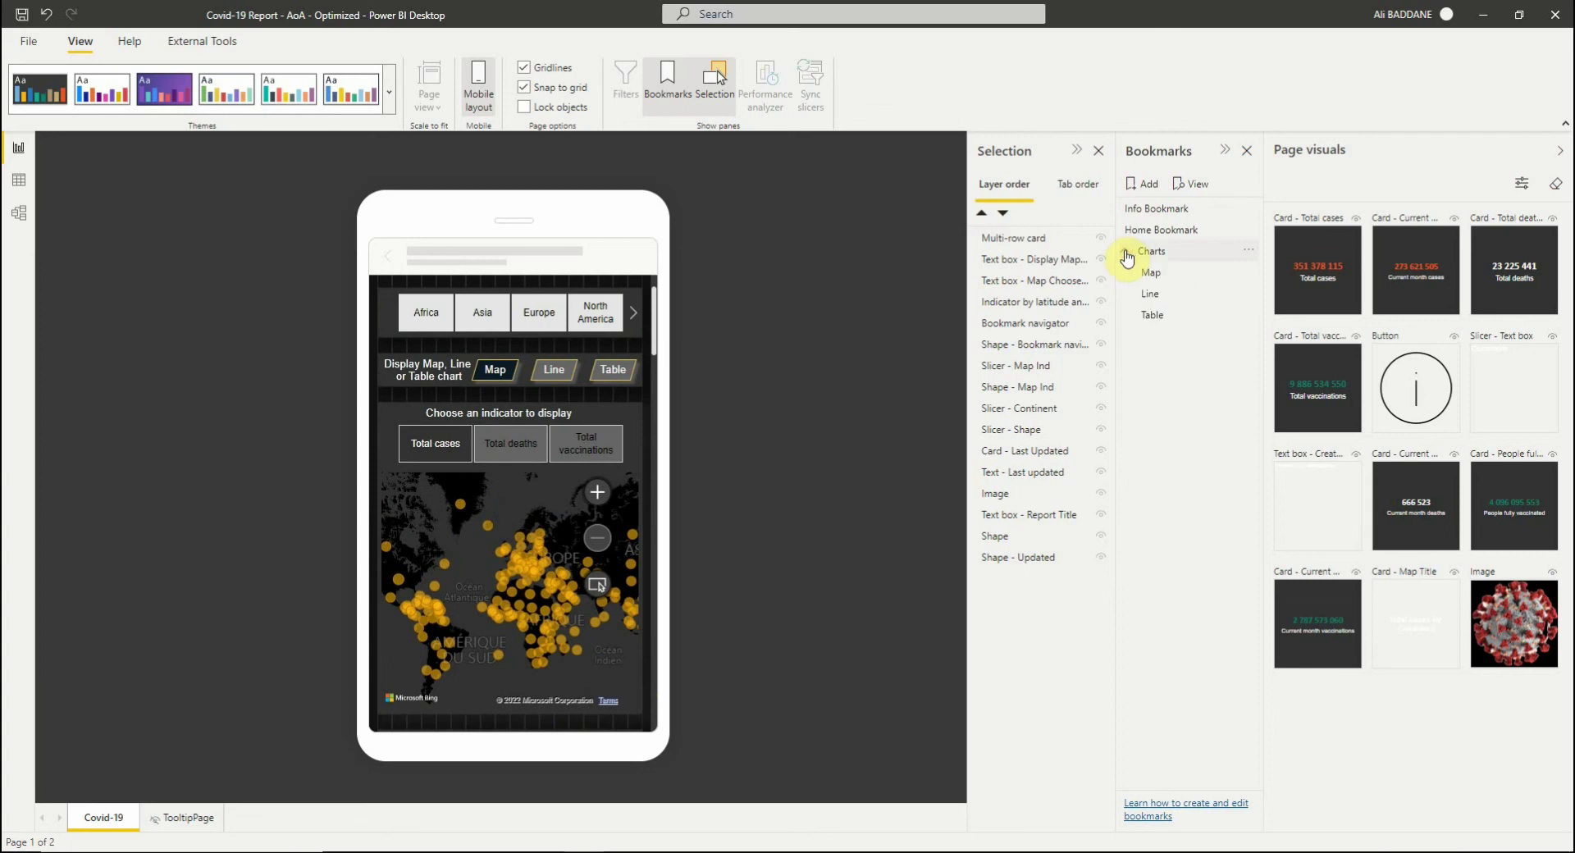
click(1164, 293)
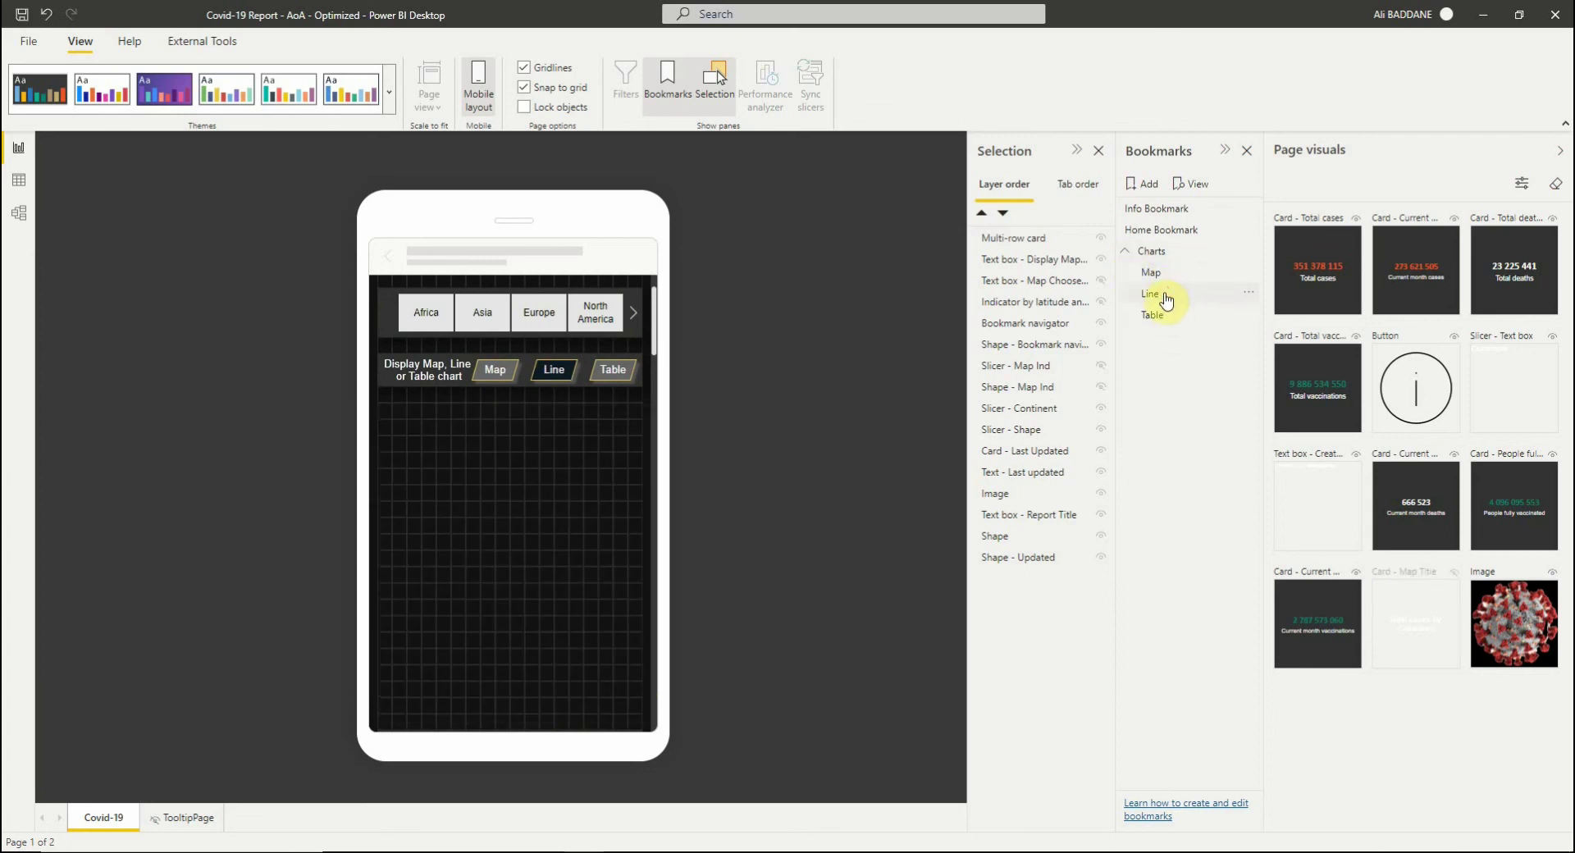
scroll(544, 442, down, 3)
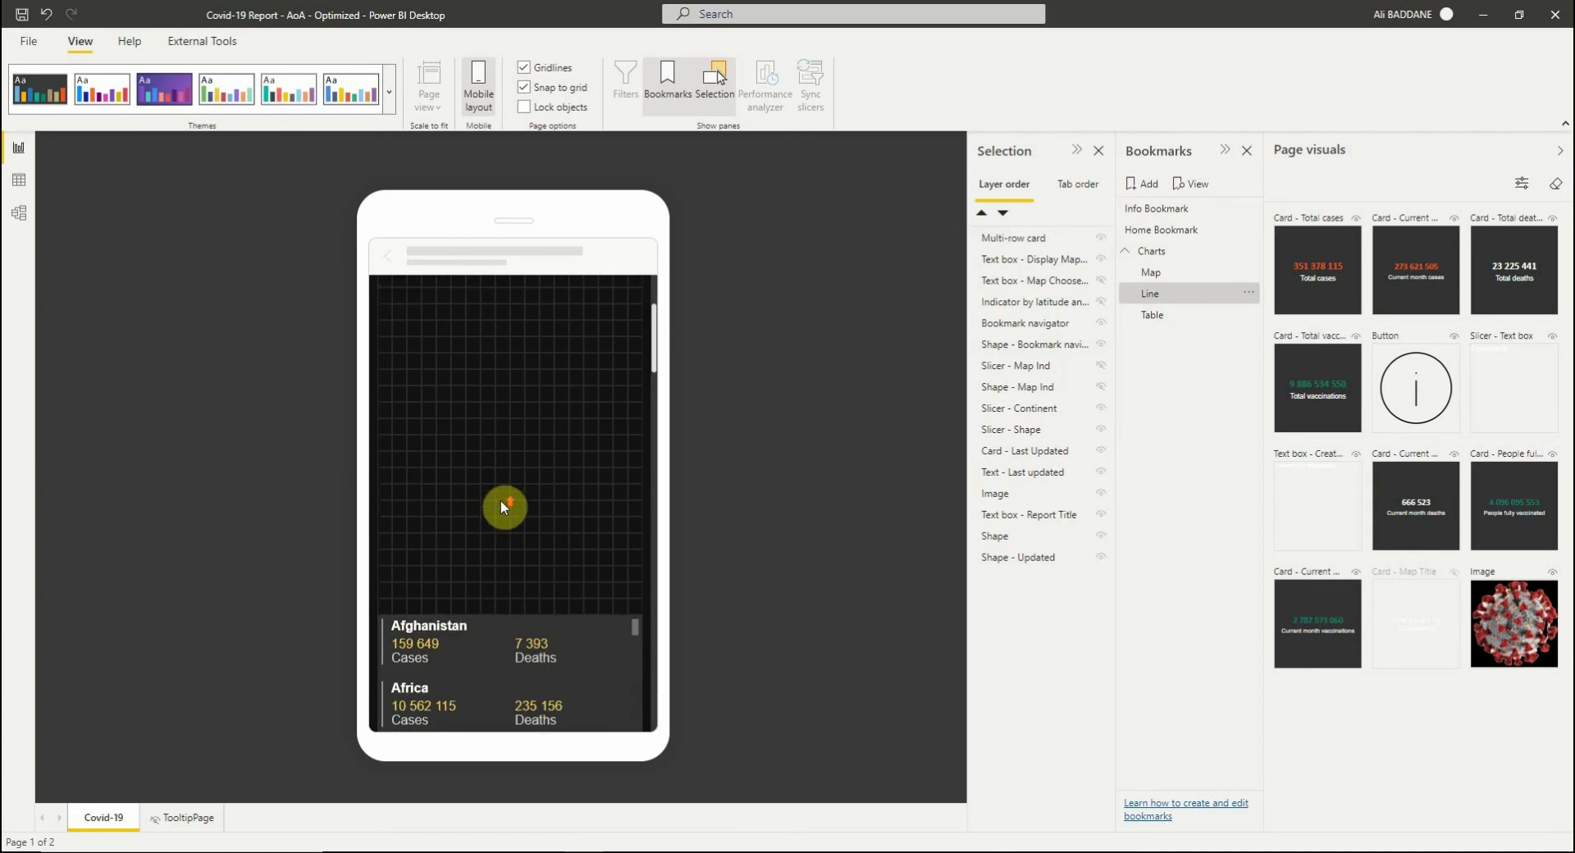
scroll(508, 509, up, 2)
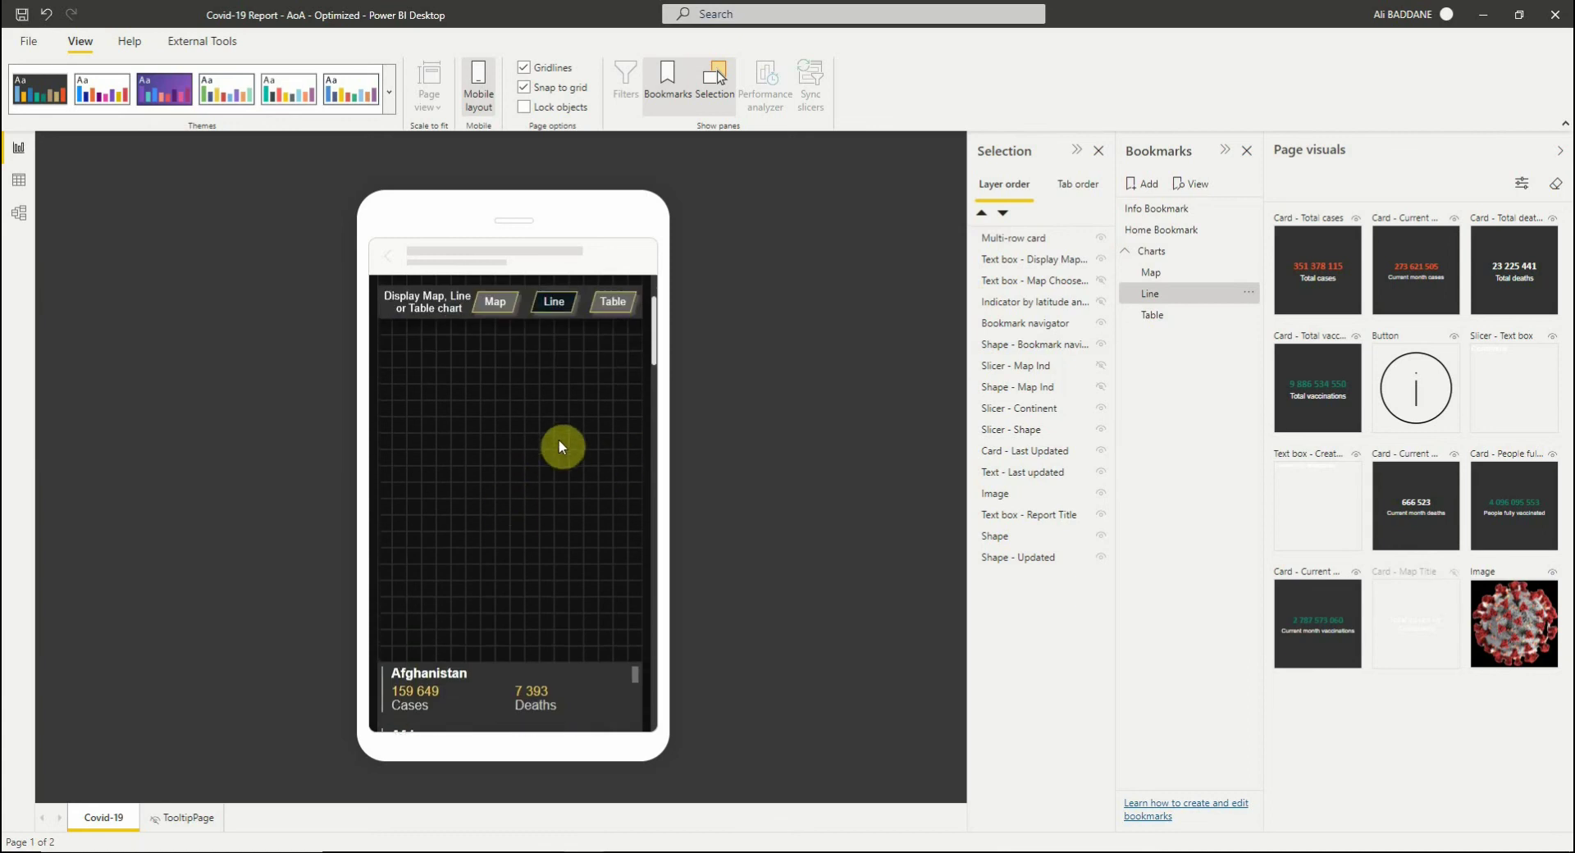
click(1521, 183)
click(1401, 220)
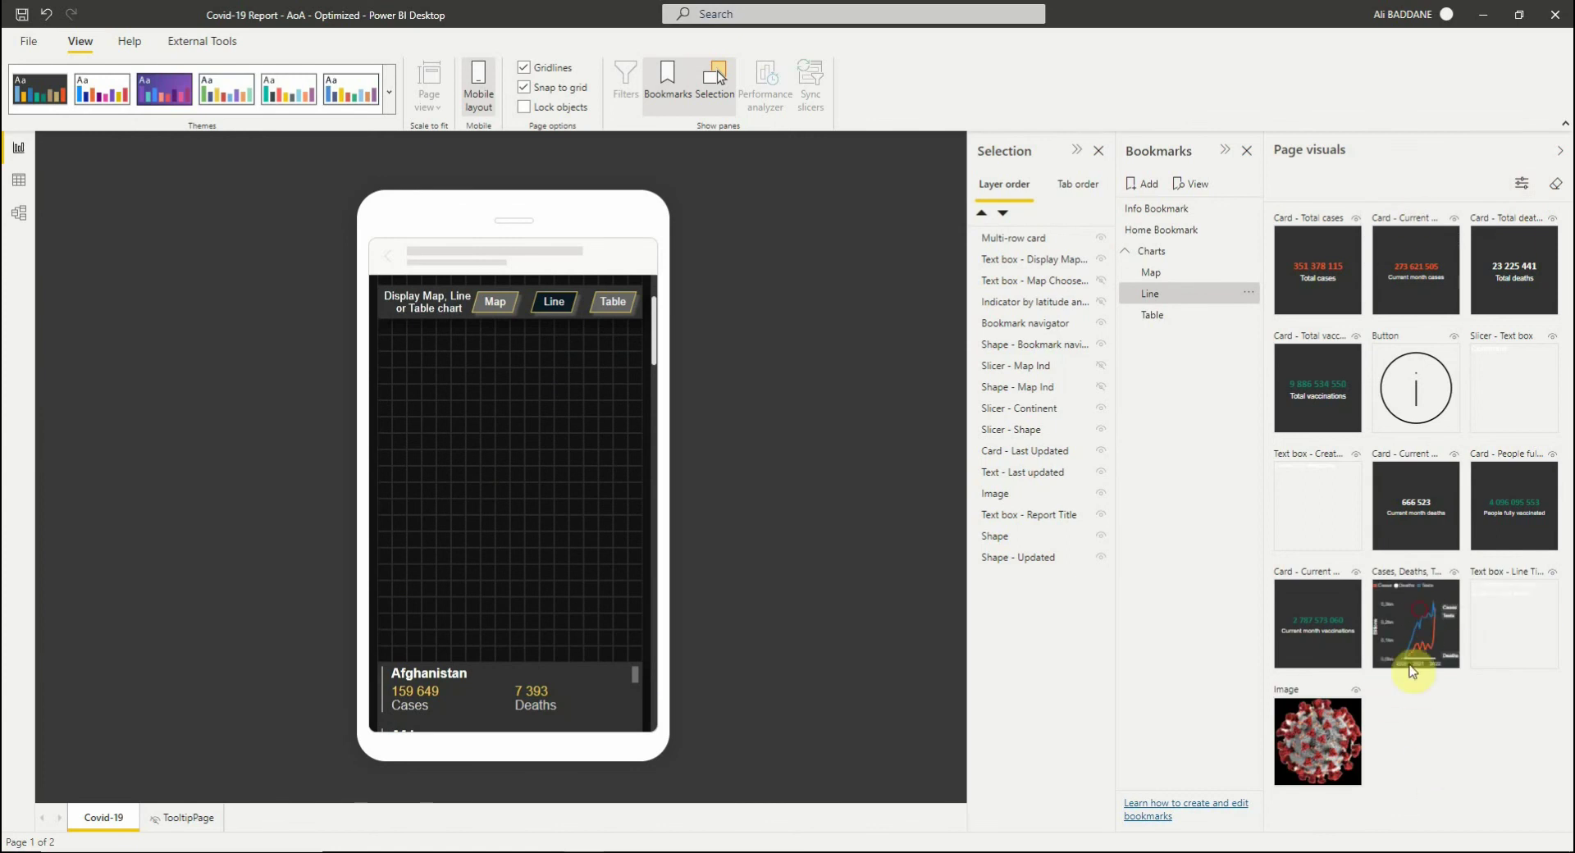
Step: Place the Cases, Deaths, Tests line chart above the multi-row card and enlarge it to full canvas width, leaving title space above
drag(1411, 669, 428, 586)
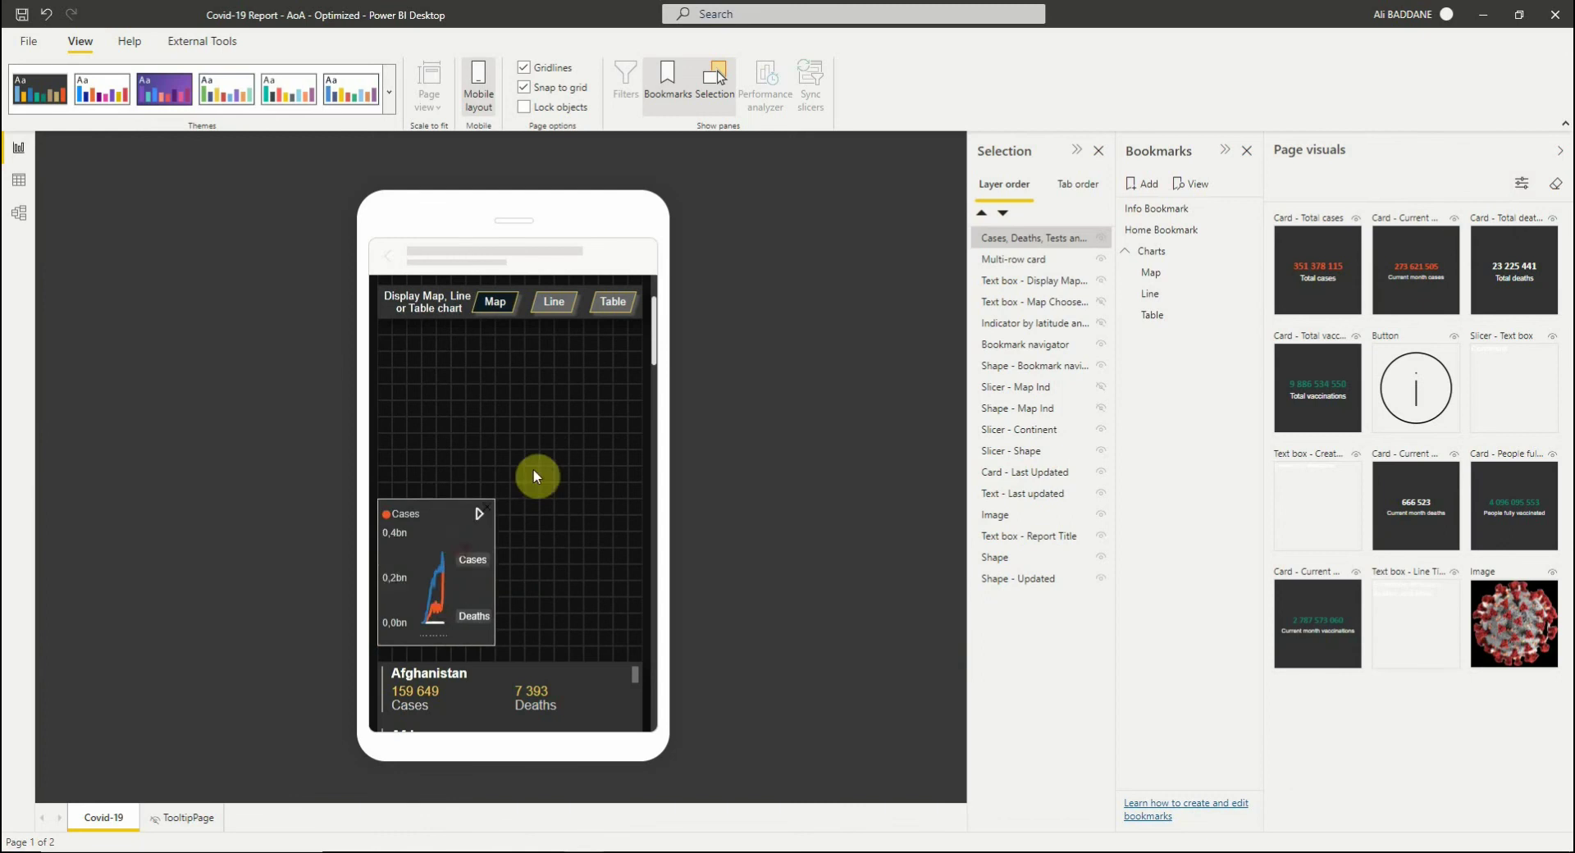
drag(534, 476, 623, 381)
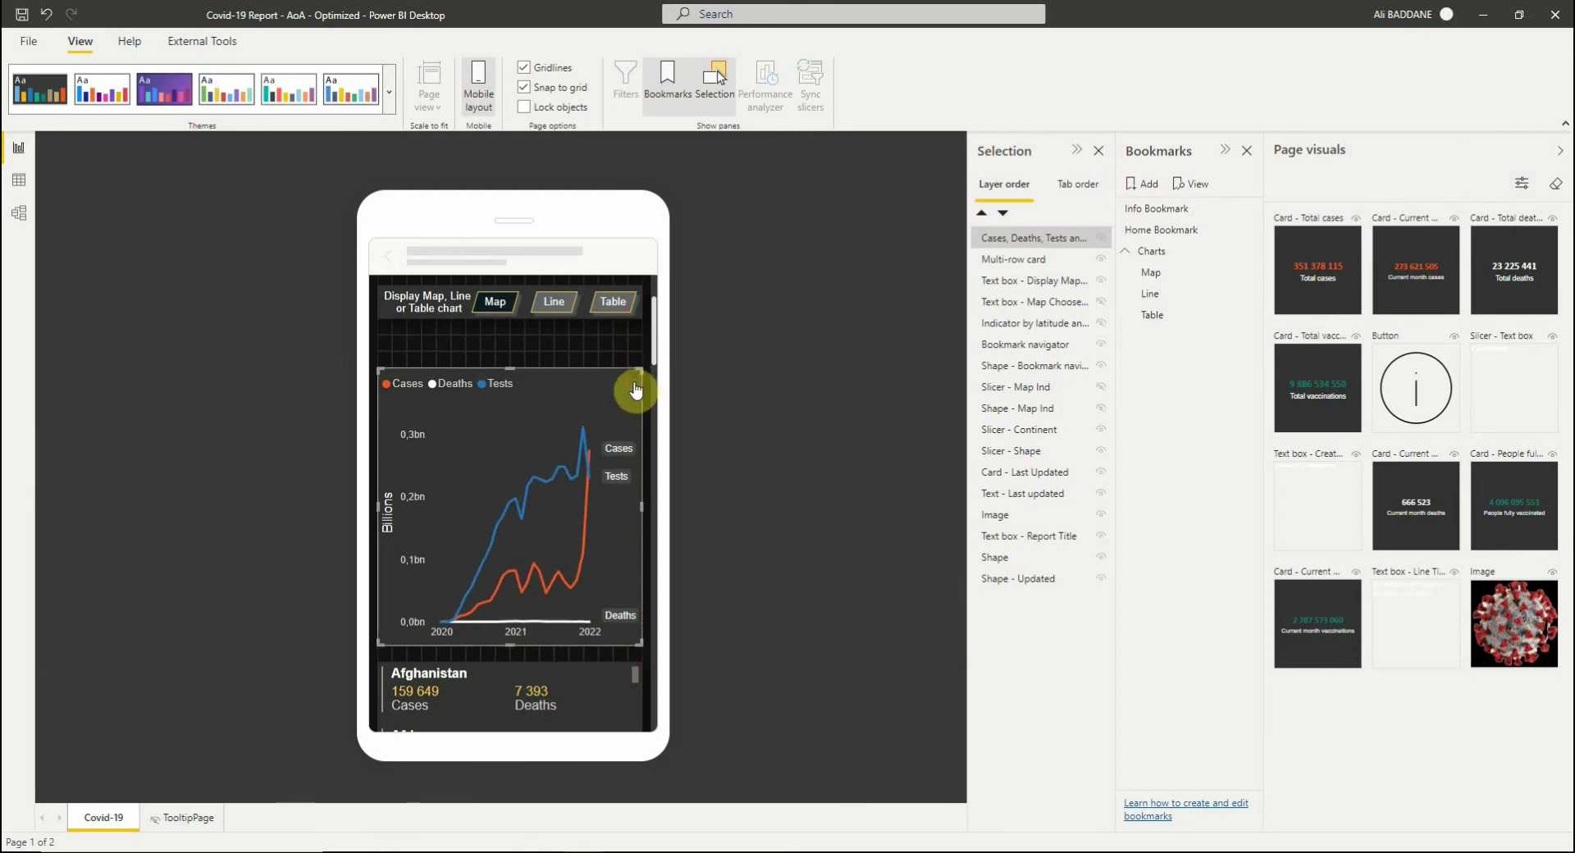
Step: Place the Line Title text box above the line chart at full canvas width and lower the chart's top edge beneath it
drag(1422, 598, 408, 353)
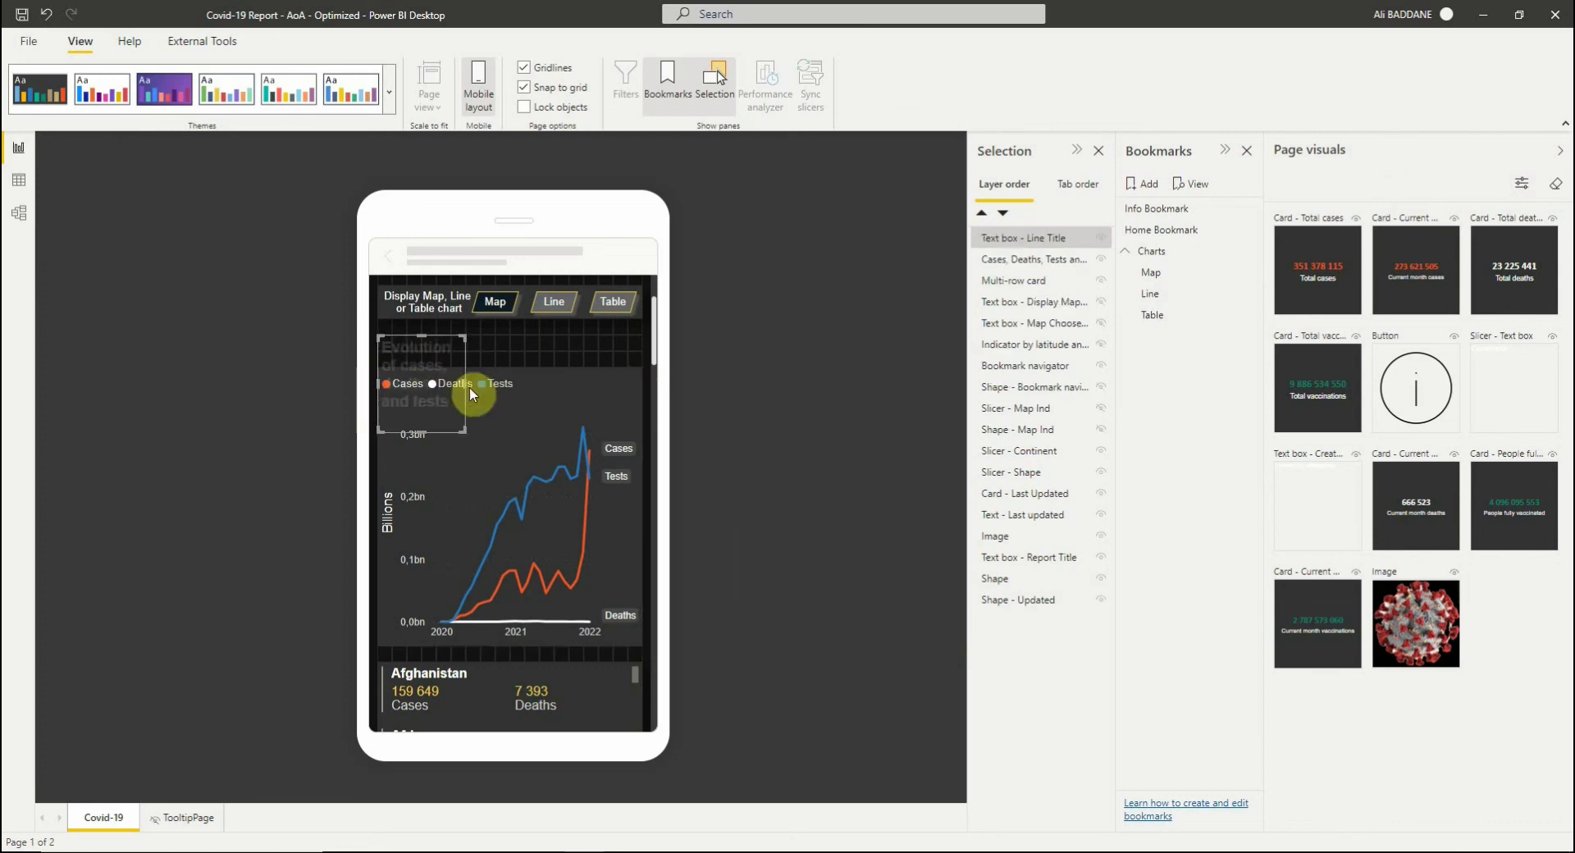
drag(463, 425, 640, 373)
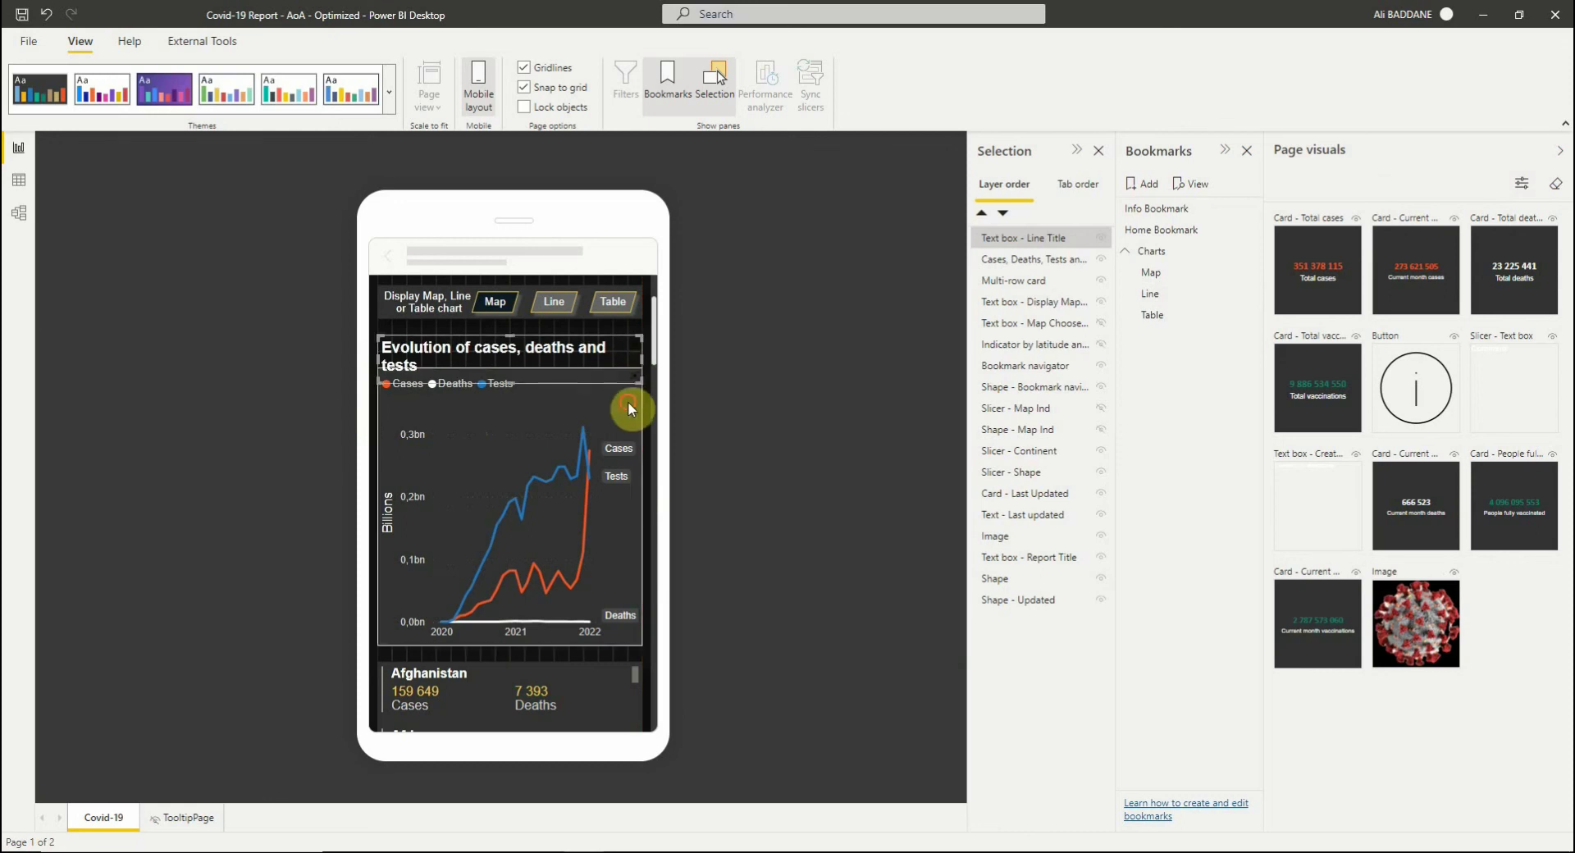
click(528, 377)
drag(511, 372, 515, 392)
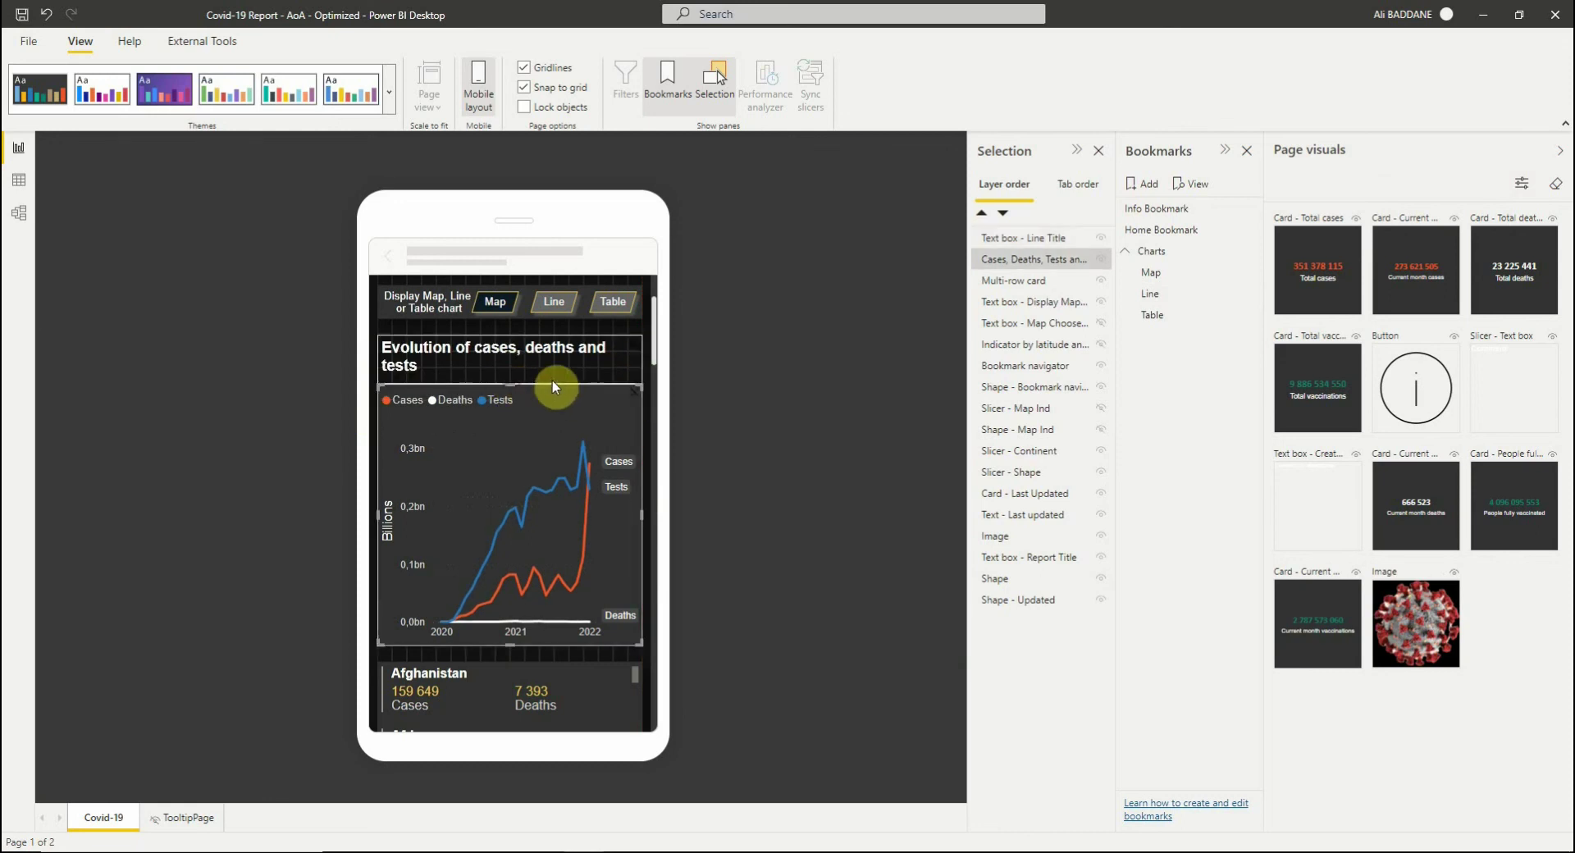
click(571, 328)
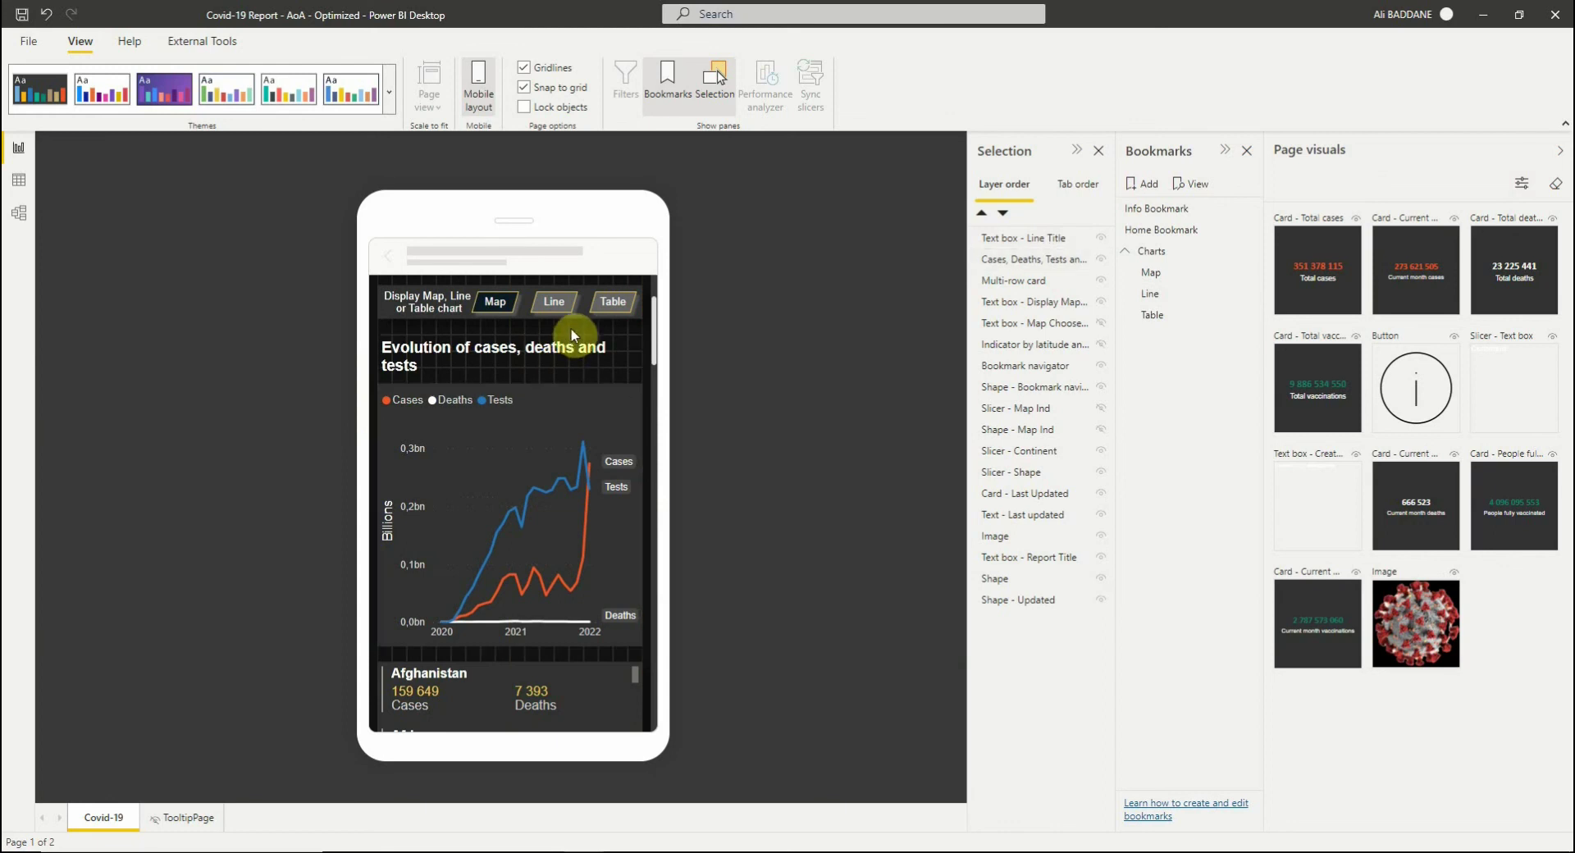
Step: Apply the Table bookmark and place the Table visual above the multi-row card at full canvas width, leaving title space above
click(1161, 320)
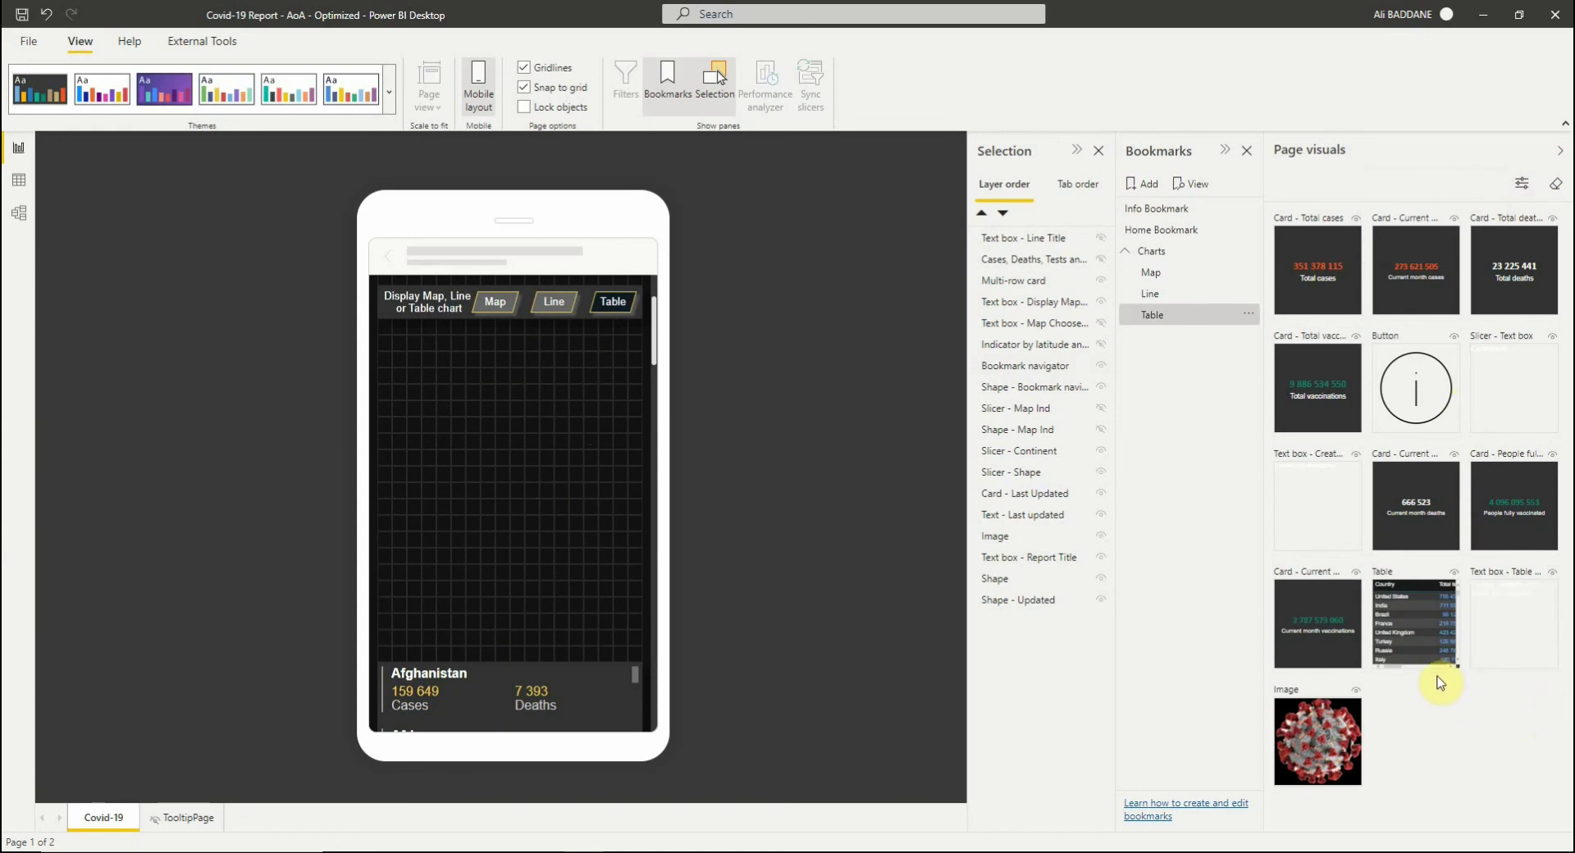
drag(1424, 640, 637, 371)
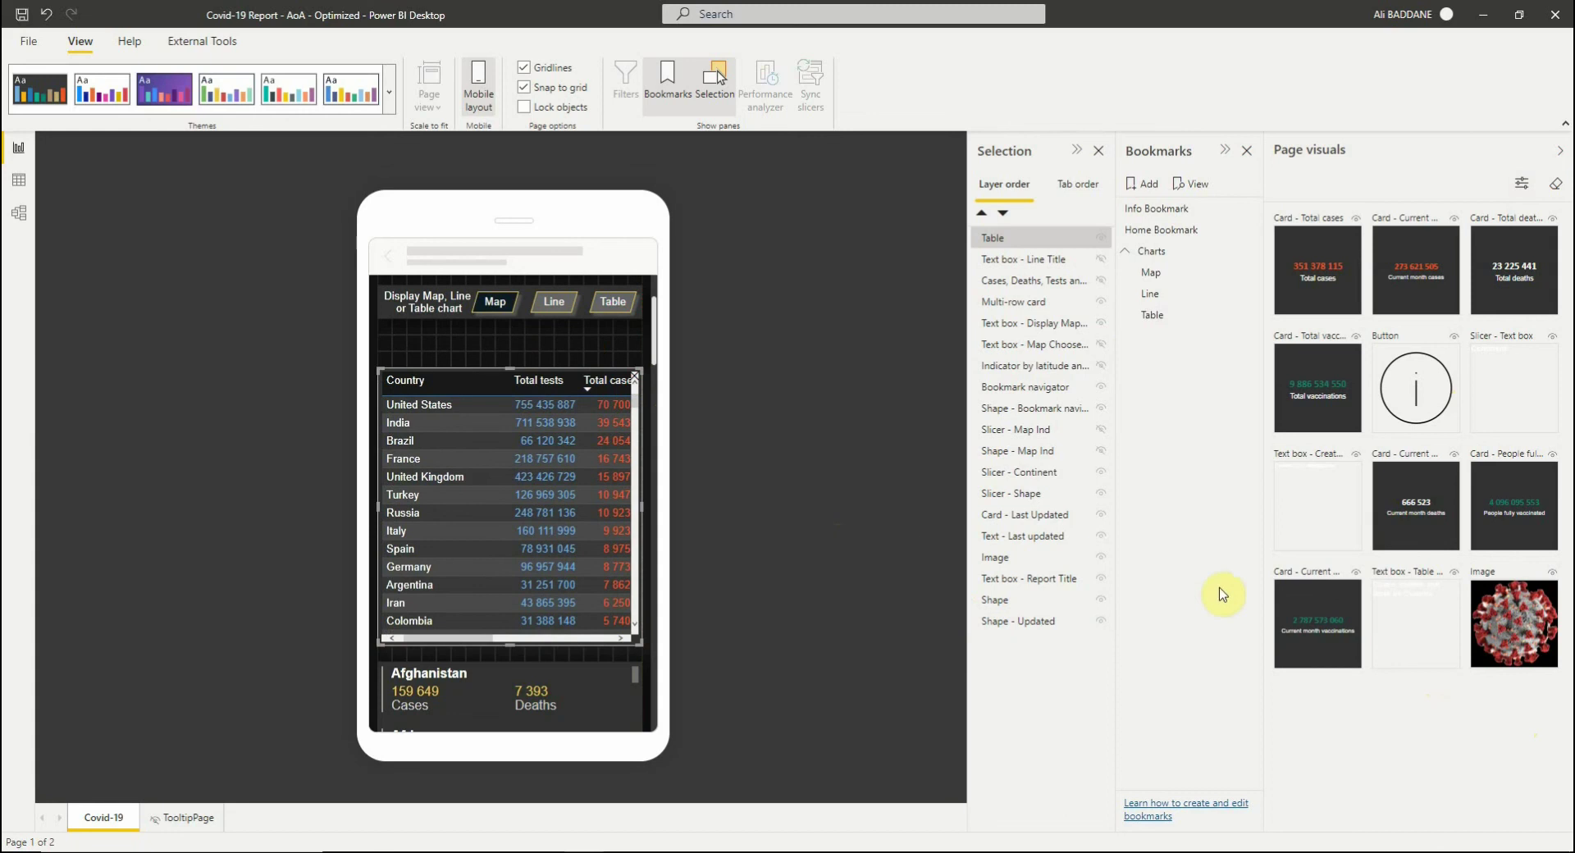
Step: Place the Table Title text box above the table at full canvas width and lower the table's top edge beneath it
drag(1394, 599, 433, 365)
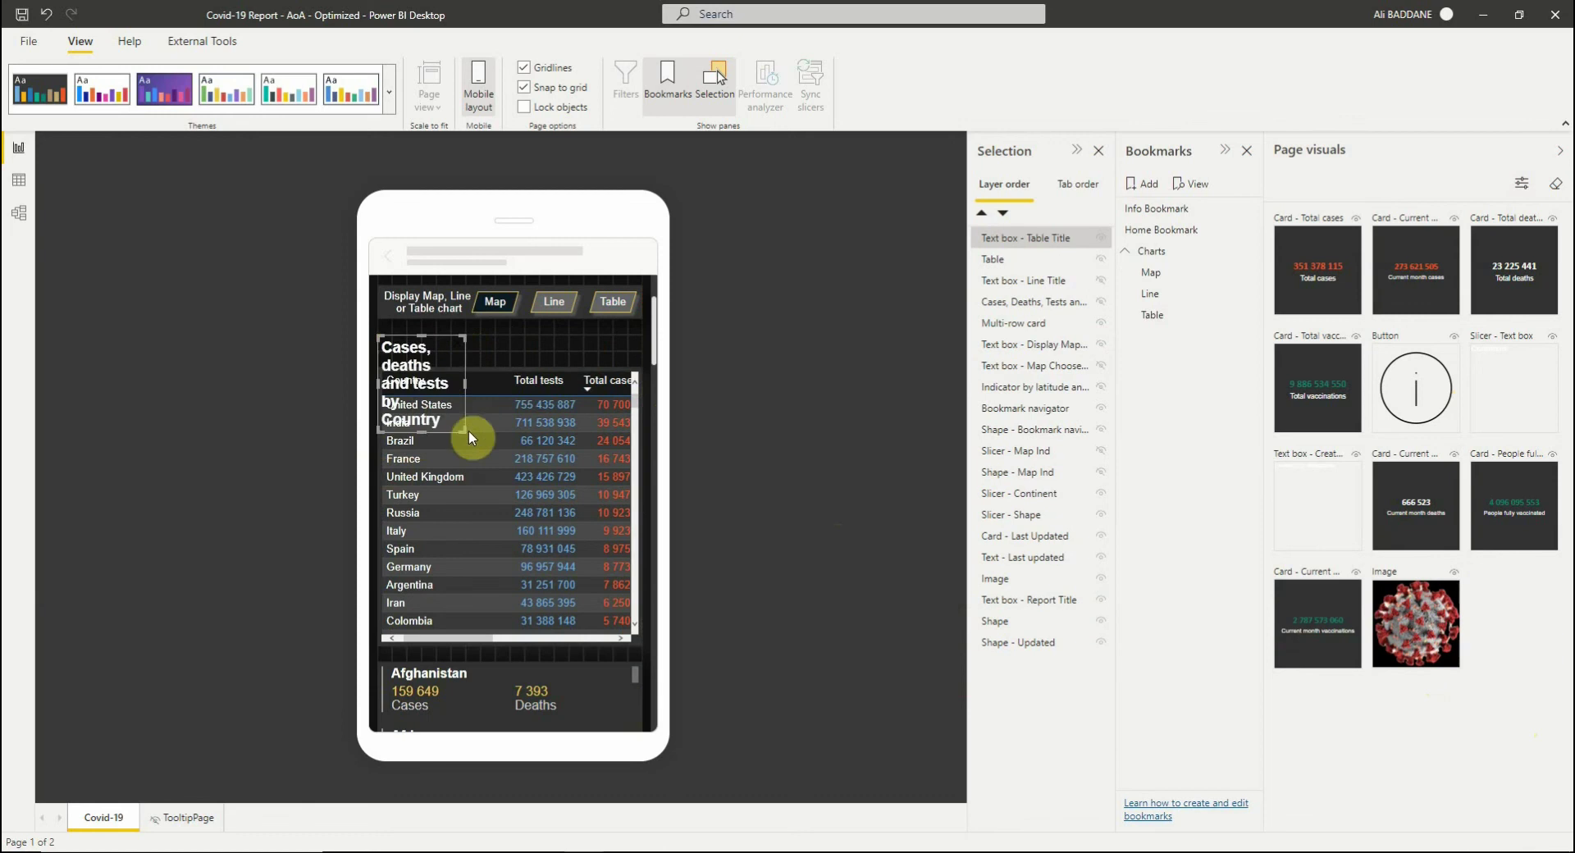
drag(461, 429, 637, 369)
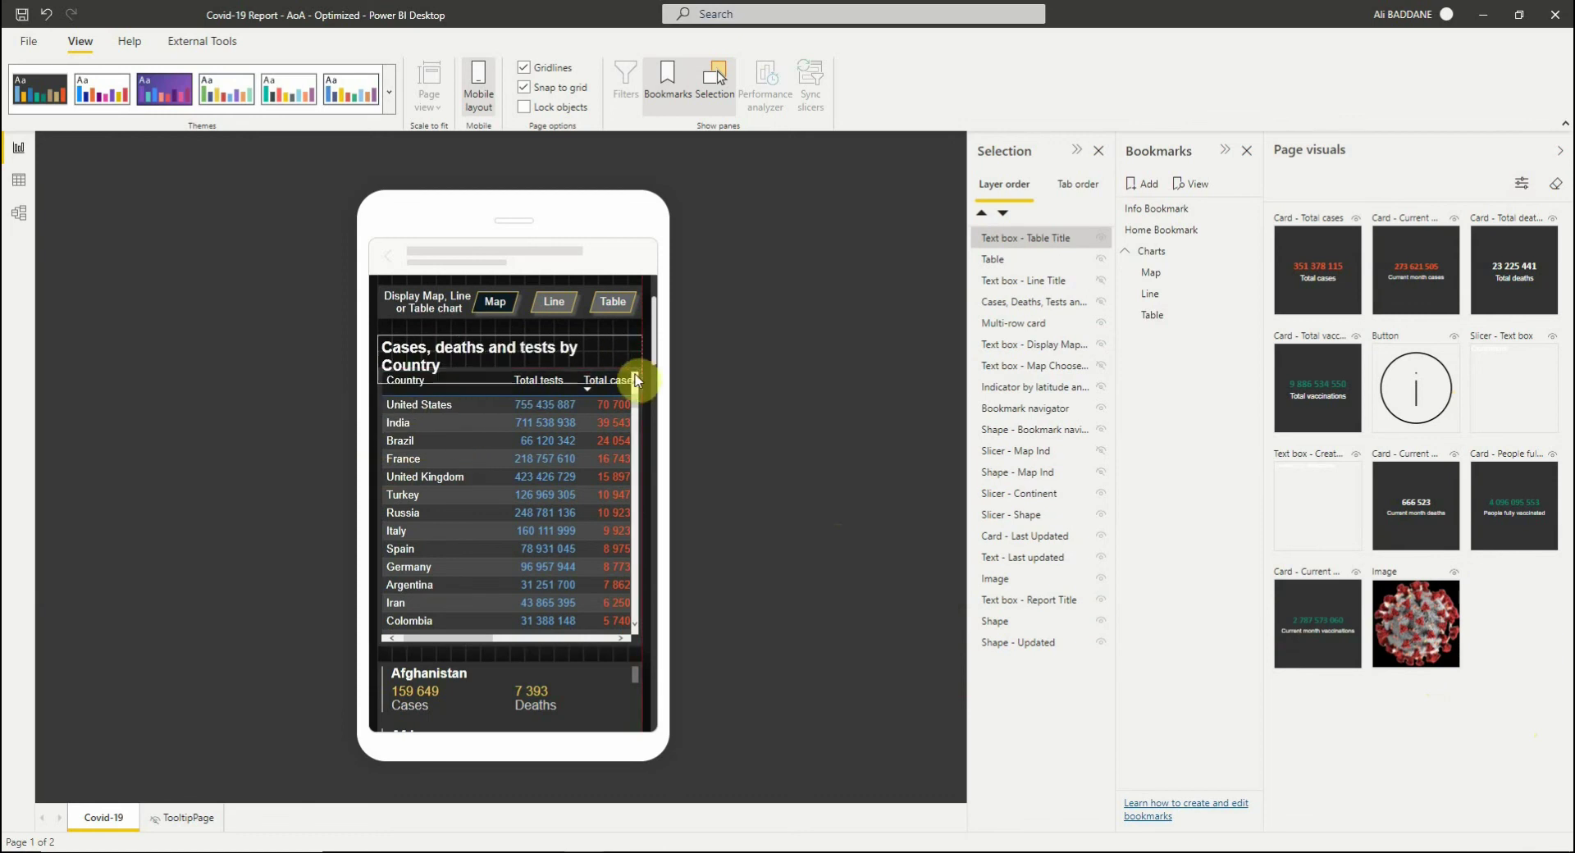
click(635, 402)
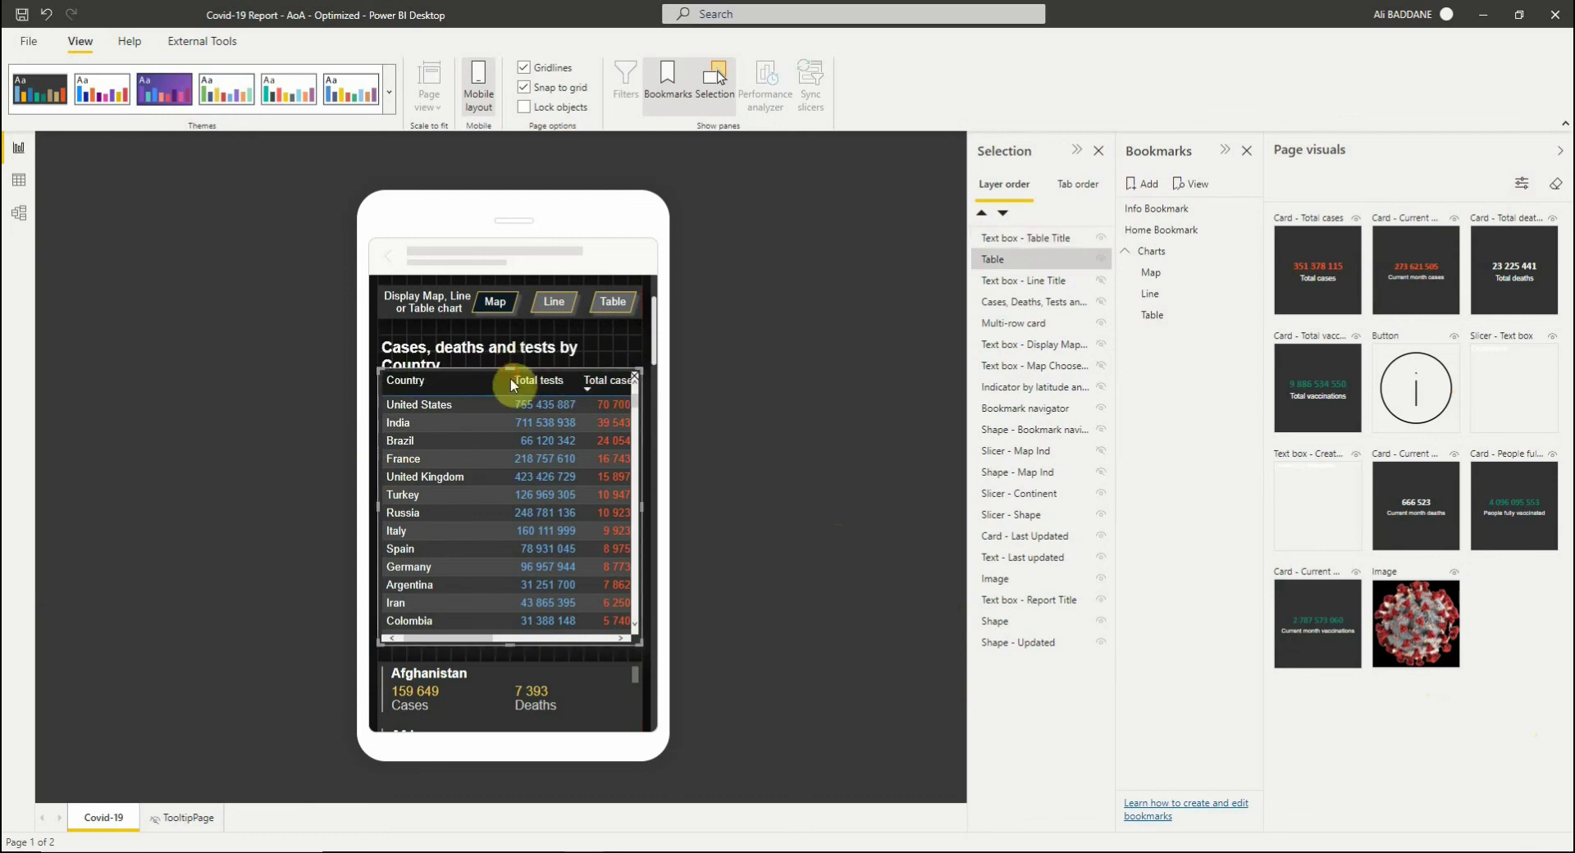
drag(510, 378, 511, 392)
click(558, 648)
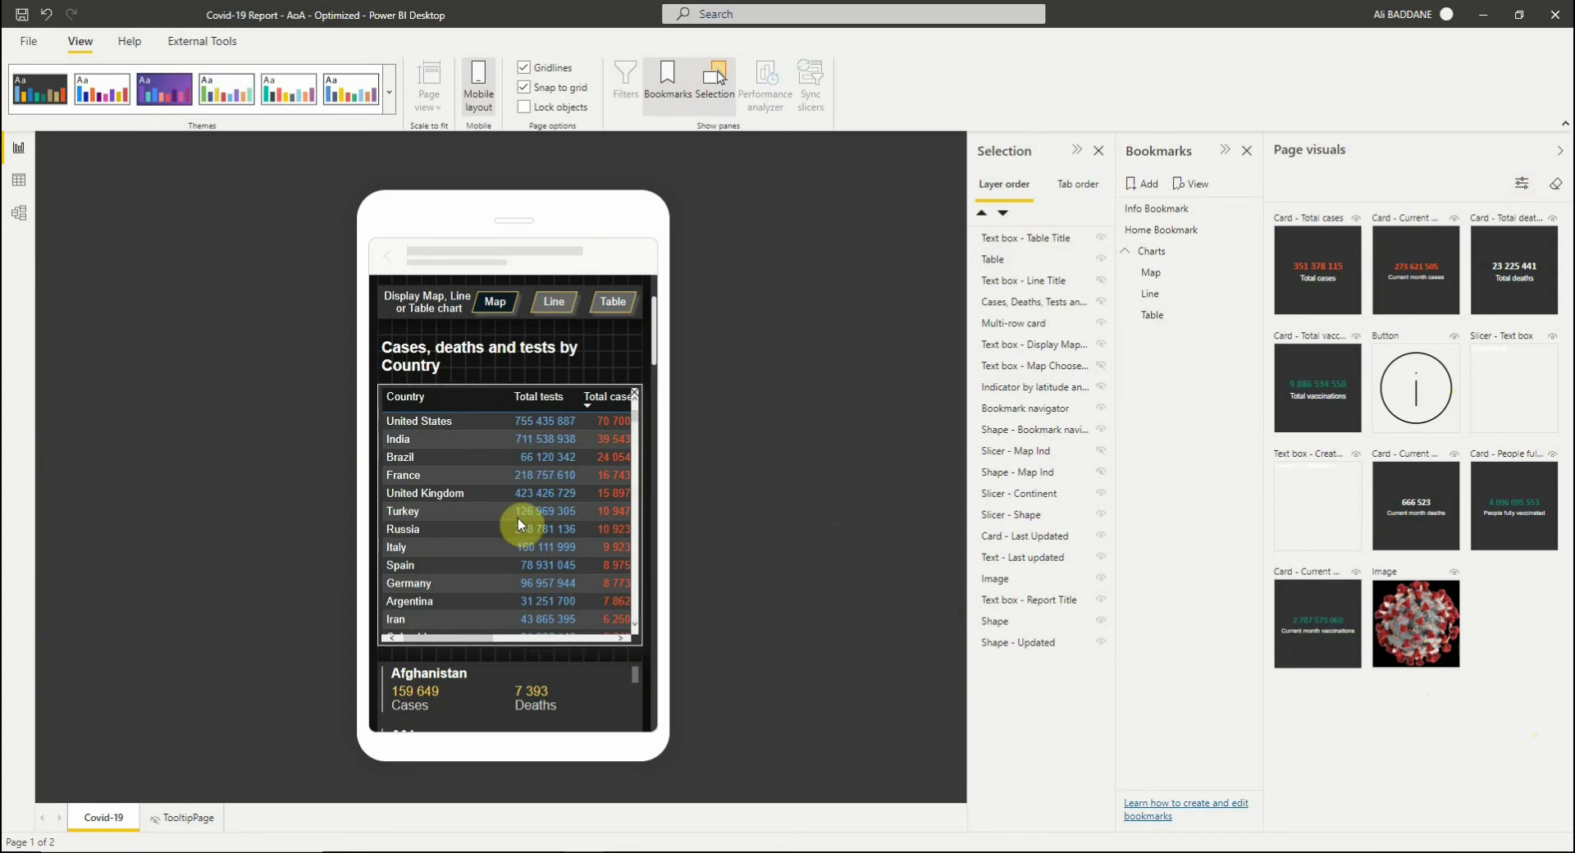
Step: Review the phone canvas under the Map, Line and Table bookmarks, finishing with the Map bookmark applied
scroll(520, 509, down, 1)
scroll(522, 500, down, 6)
scroll(524, 497, up, 8)
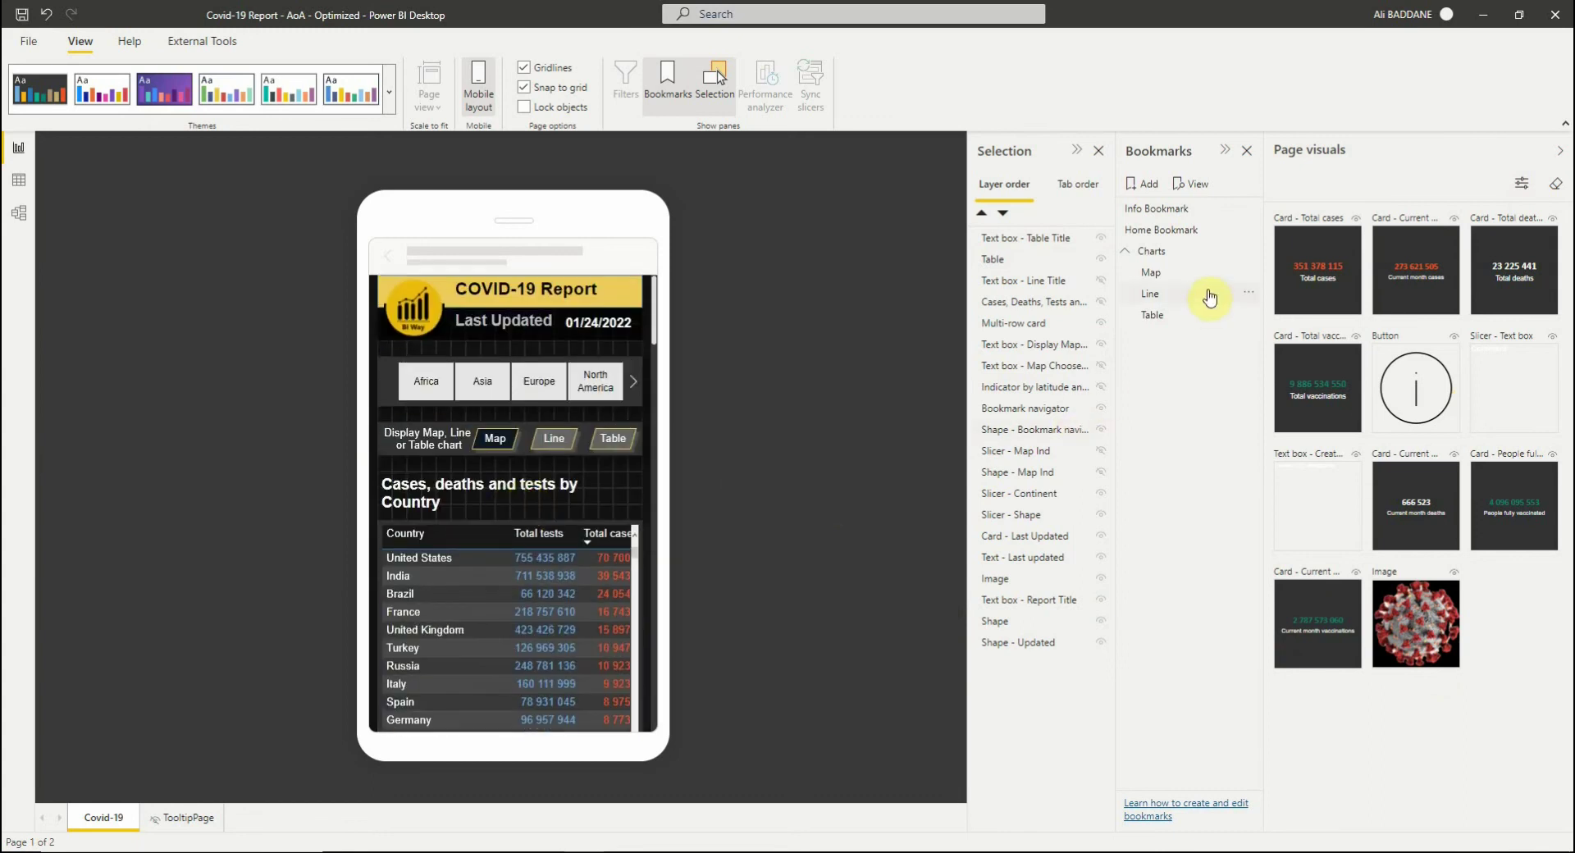
click(1164, 279)
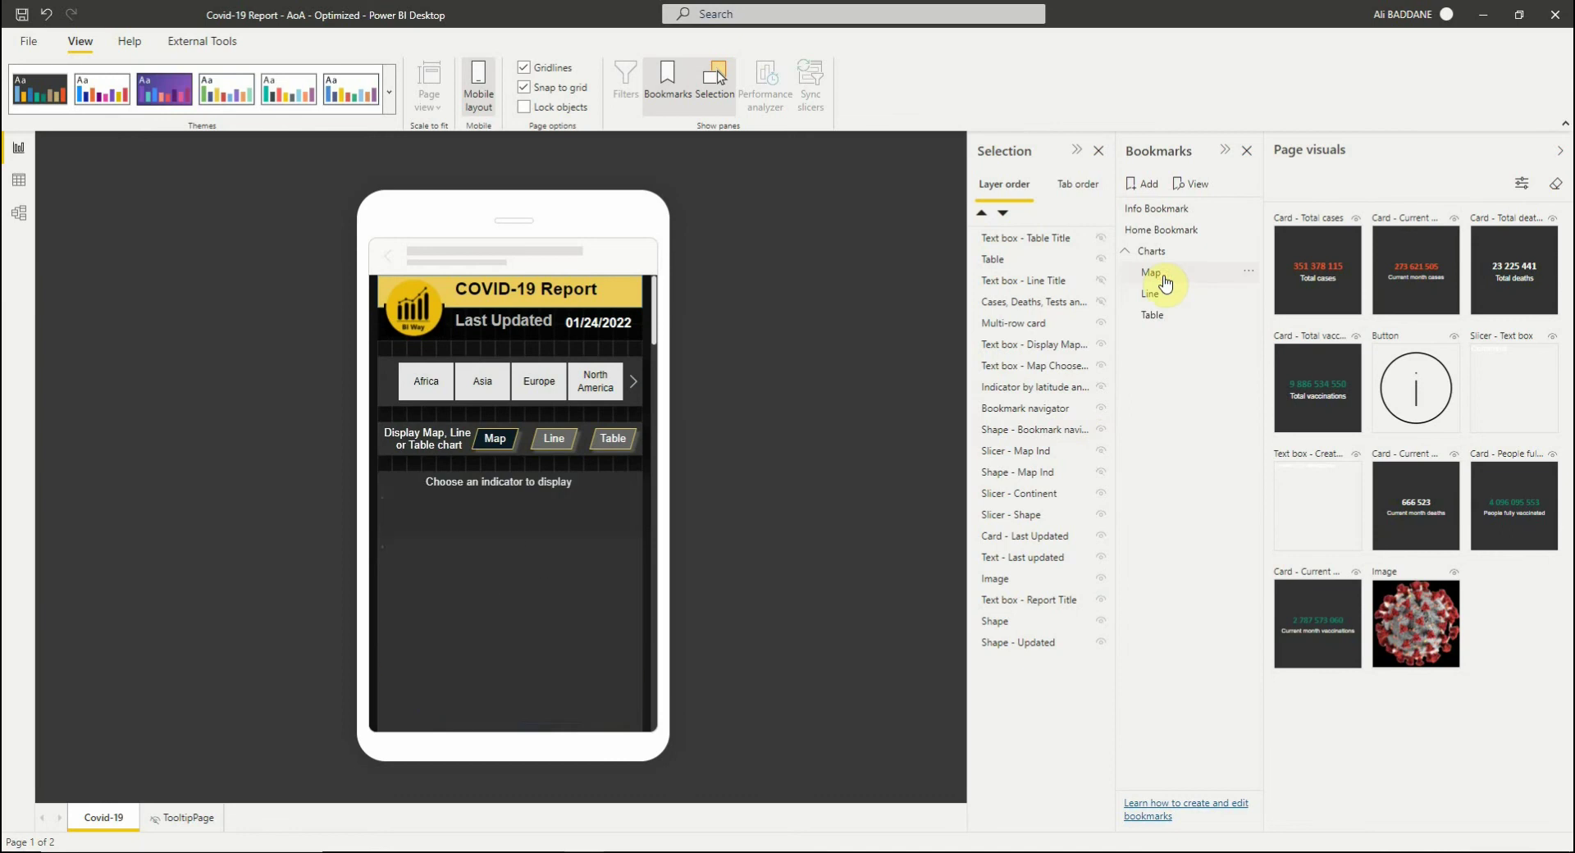
click(1161, 295)
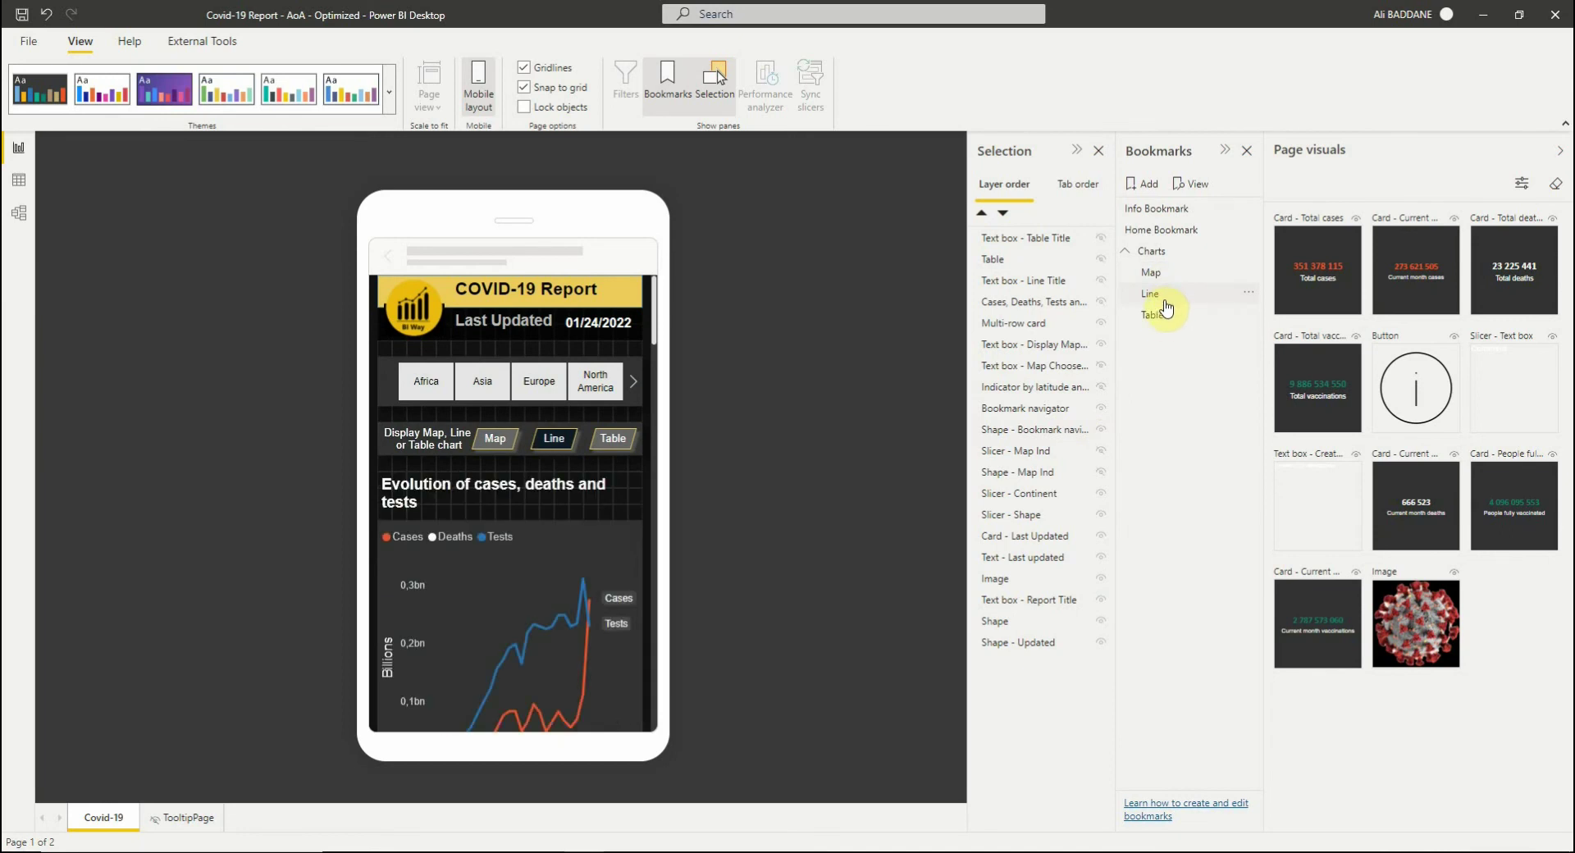
click(1167, 320)
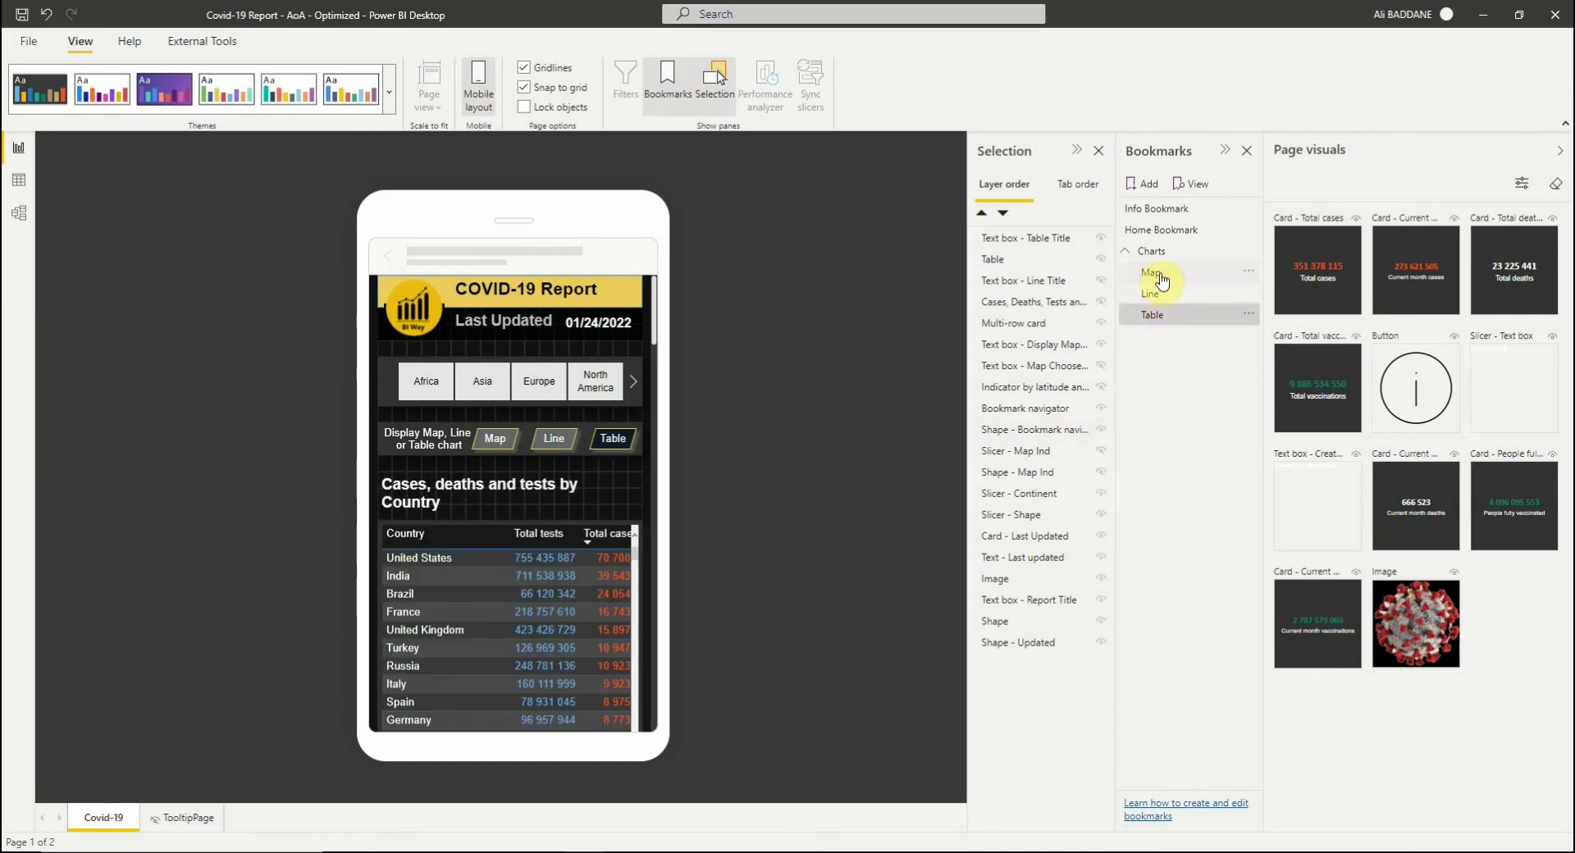
click(1161, 278)
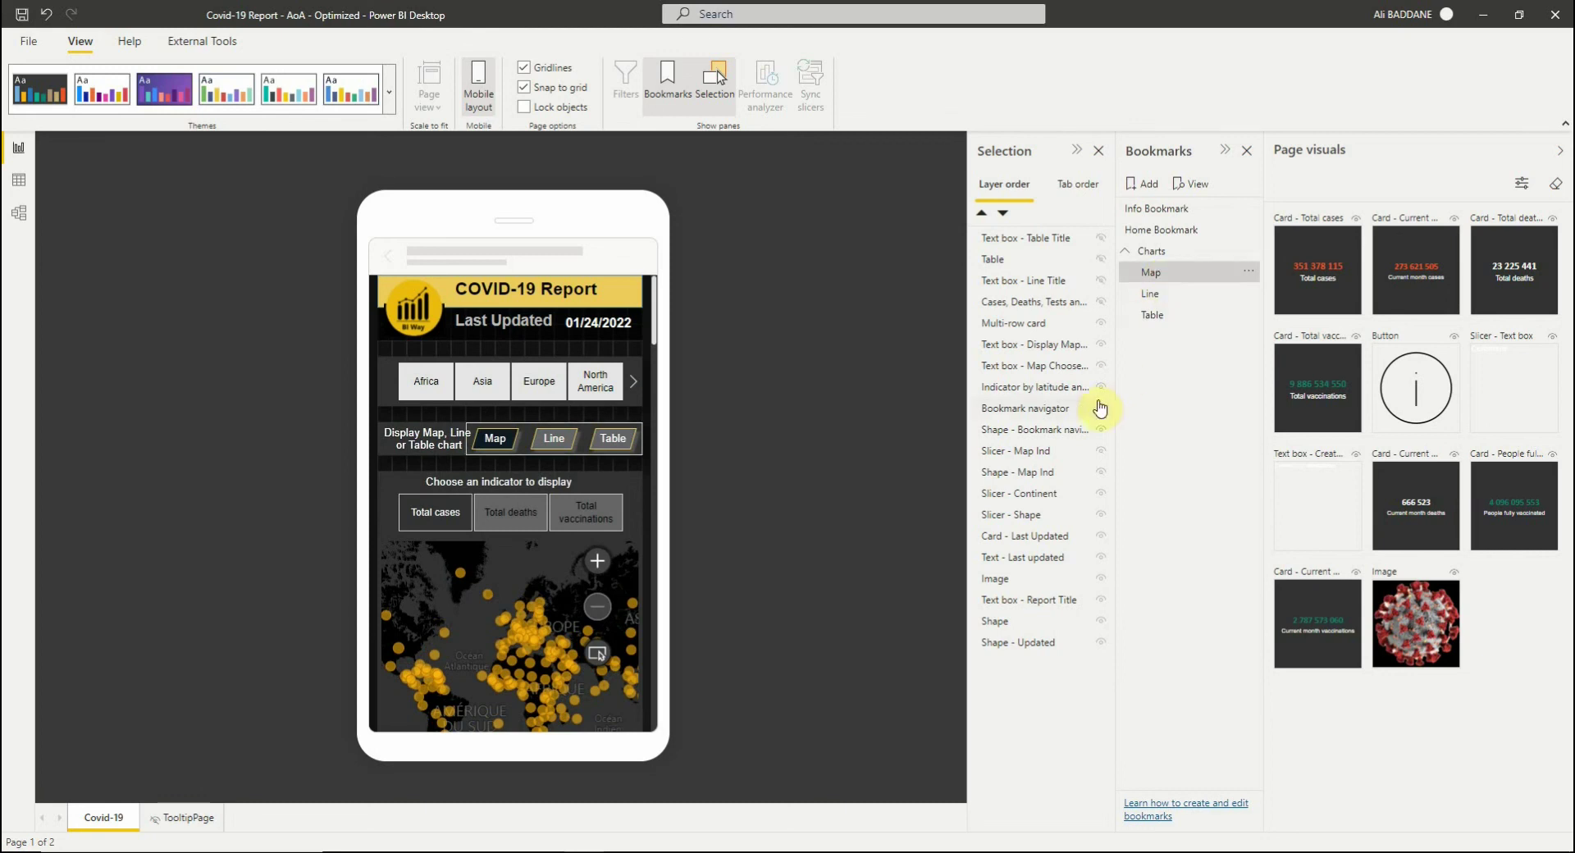
click(1157, 272)
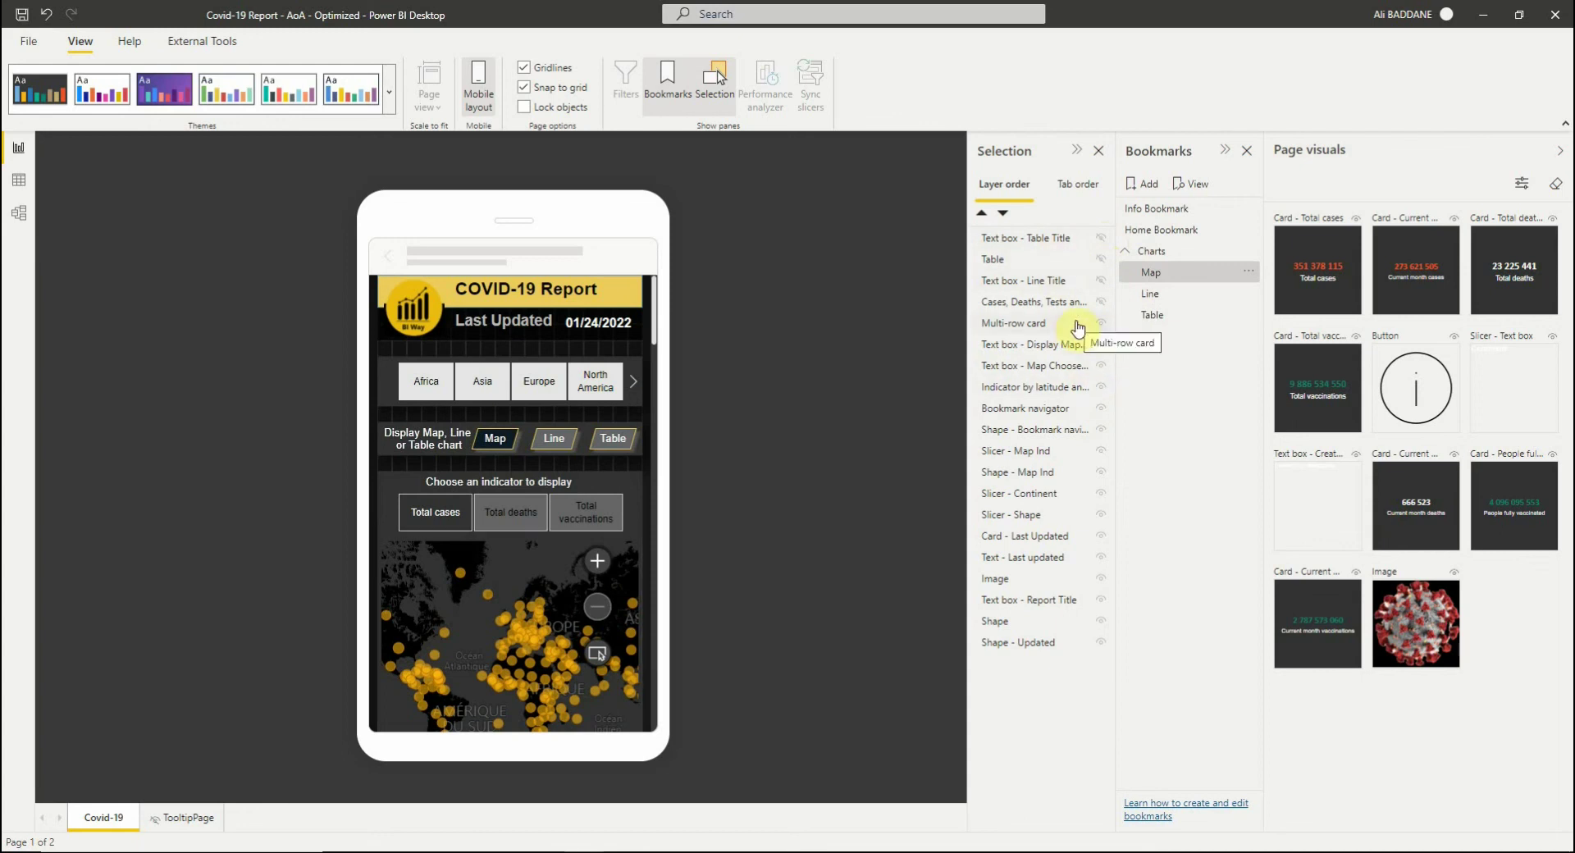
Step: Collapse the Selection and Bookmarks panes and return the report page to the desktop layout
click(1076, 150)
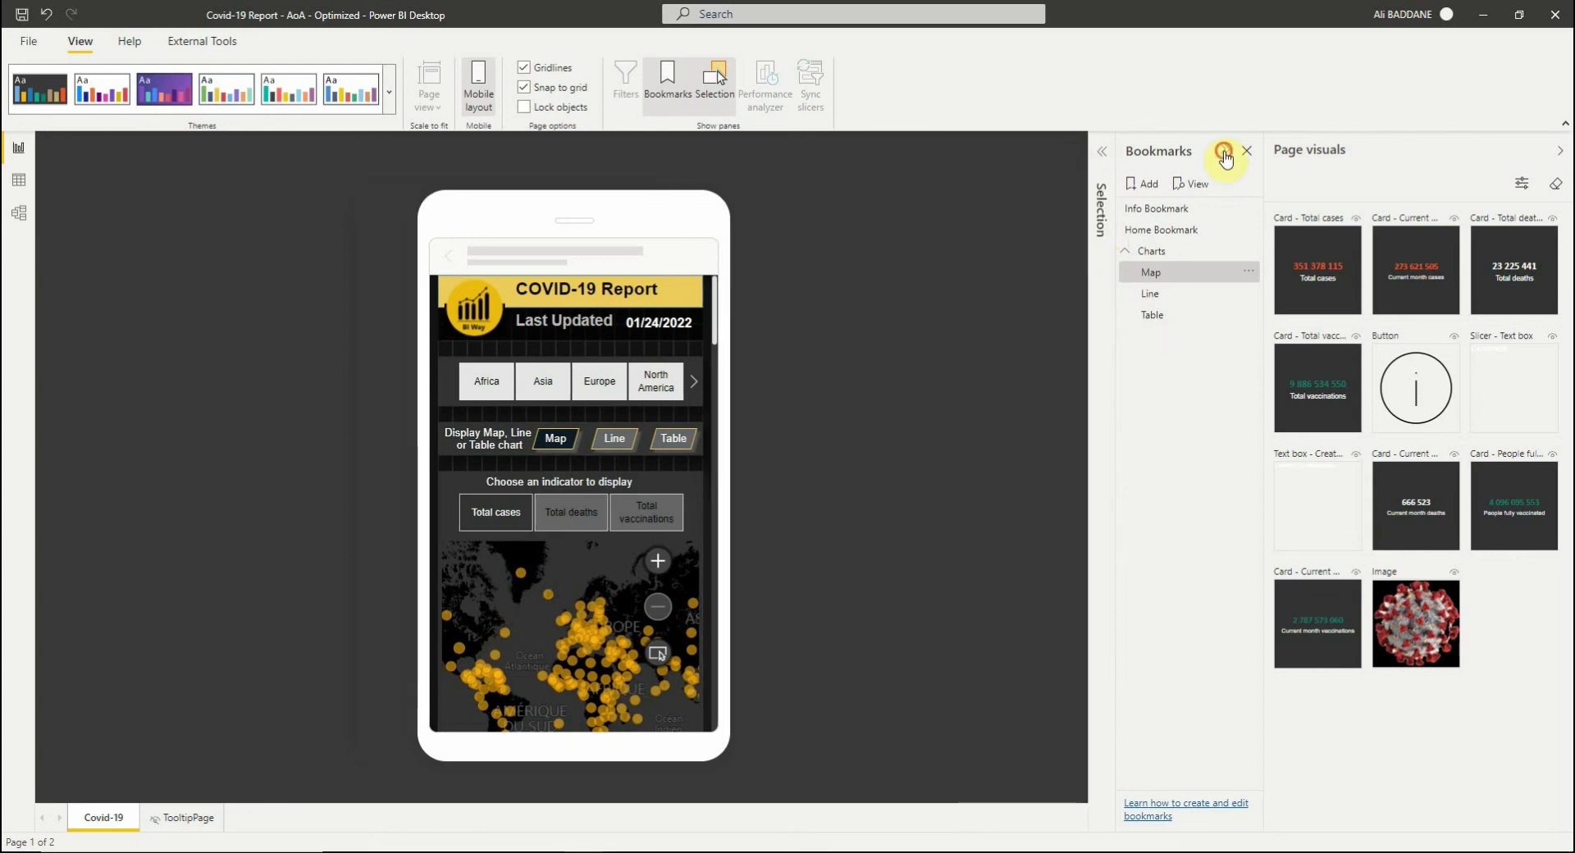
click(1224, 150)
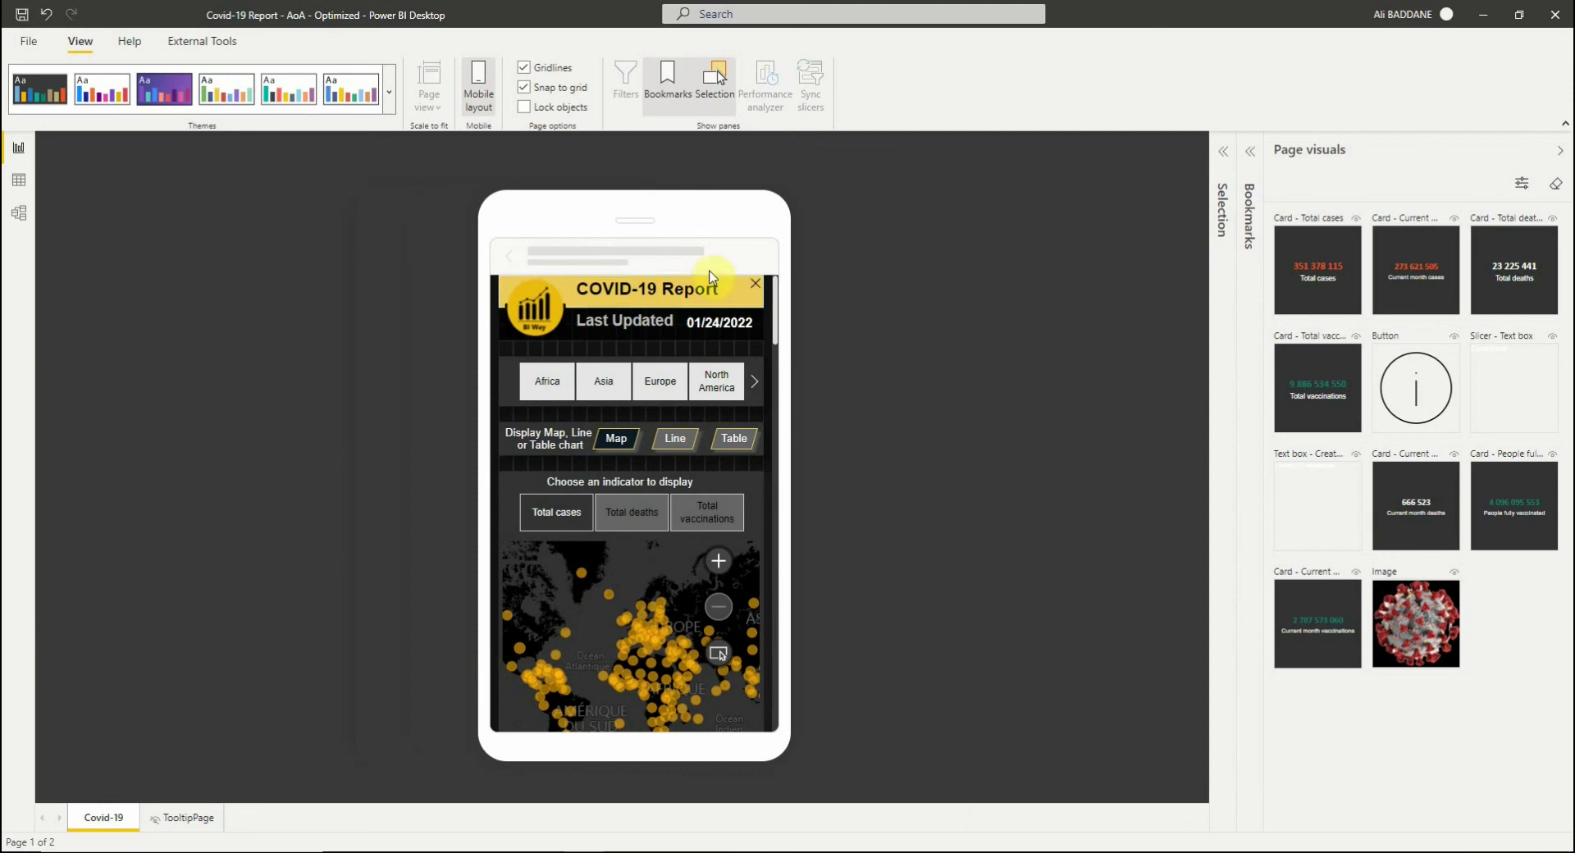
click(478, 86)
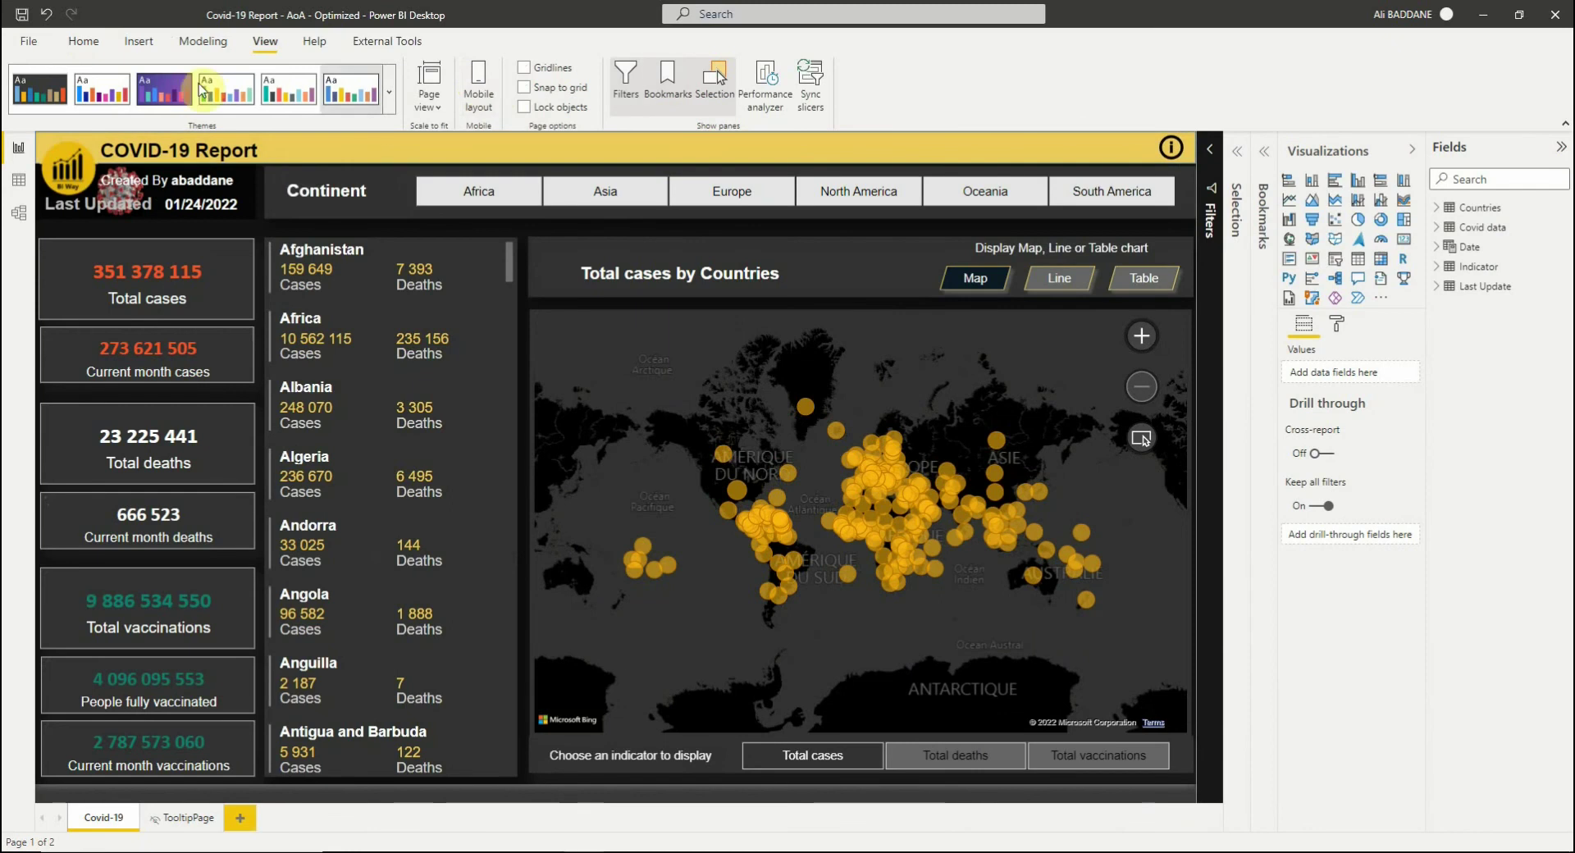
Step: Save the report and publish it to My workspace, replacing the existing dataset, and dismiss the publishing dialog
click(83, 41)
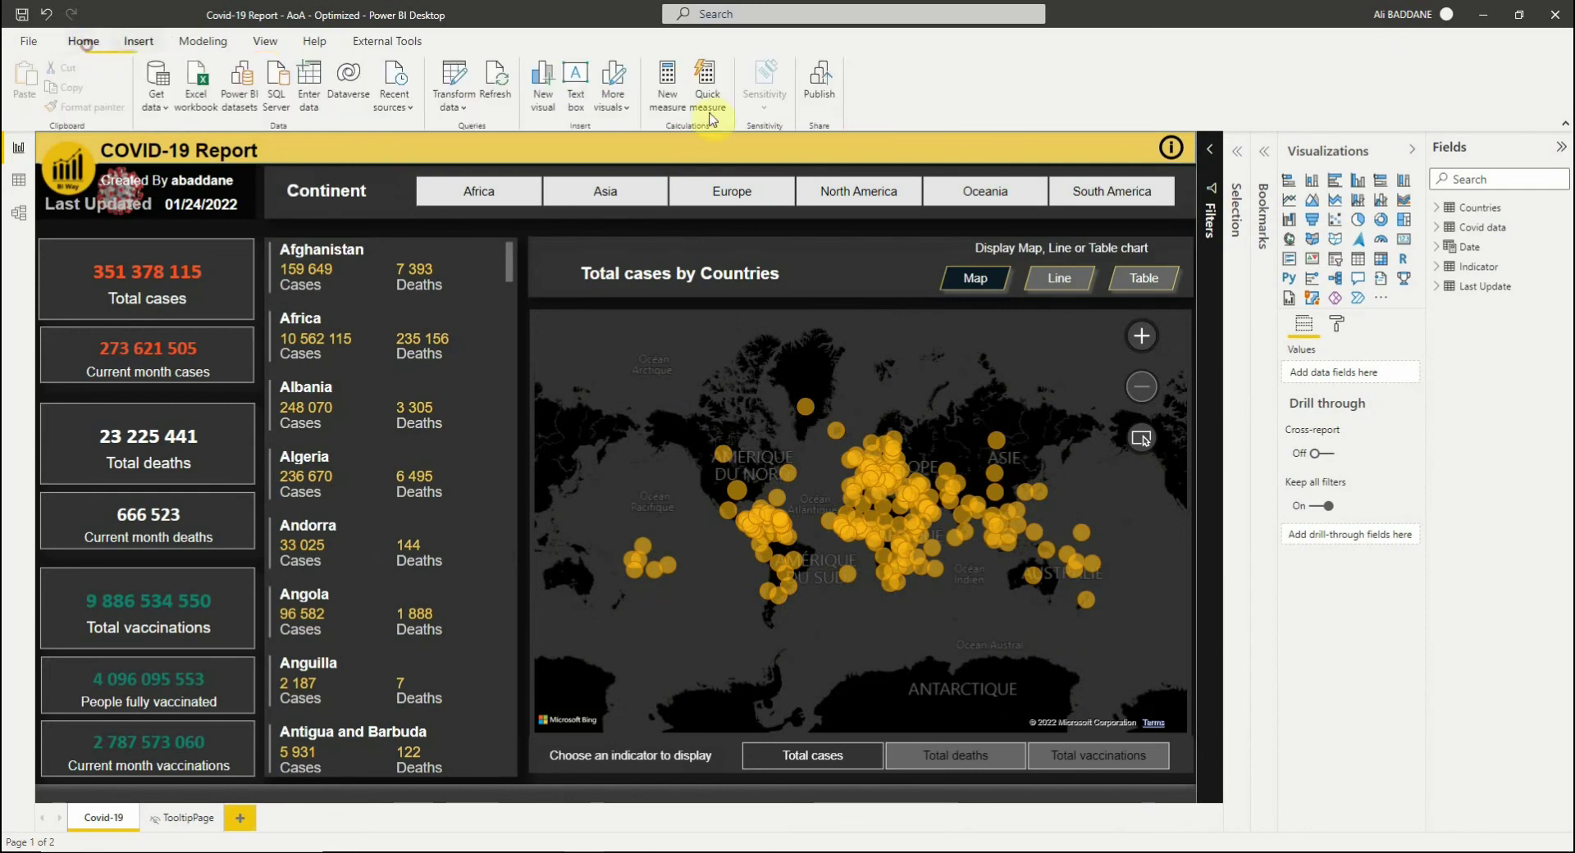
click(820, 82)
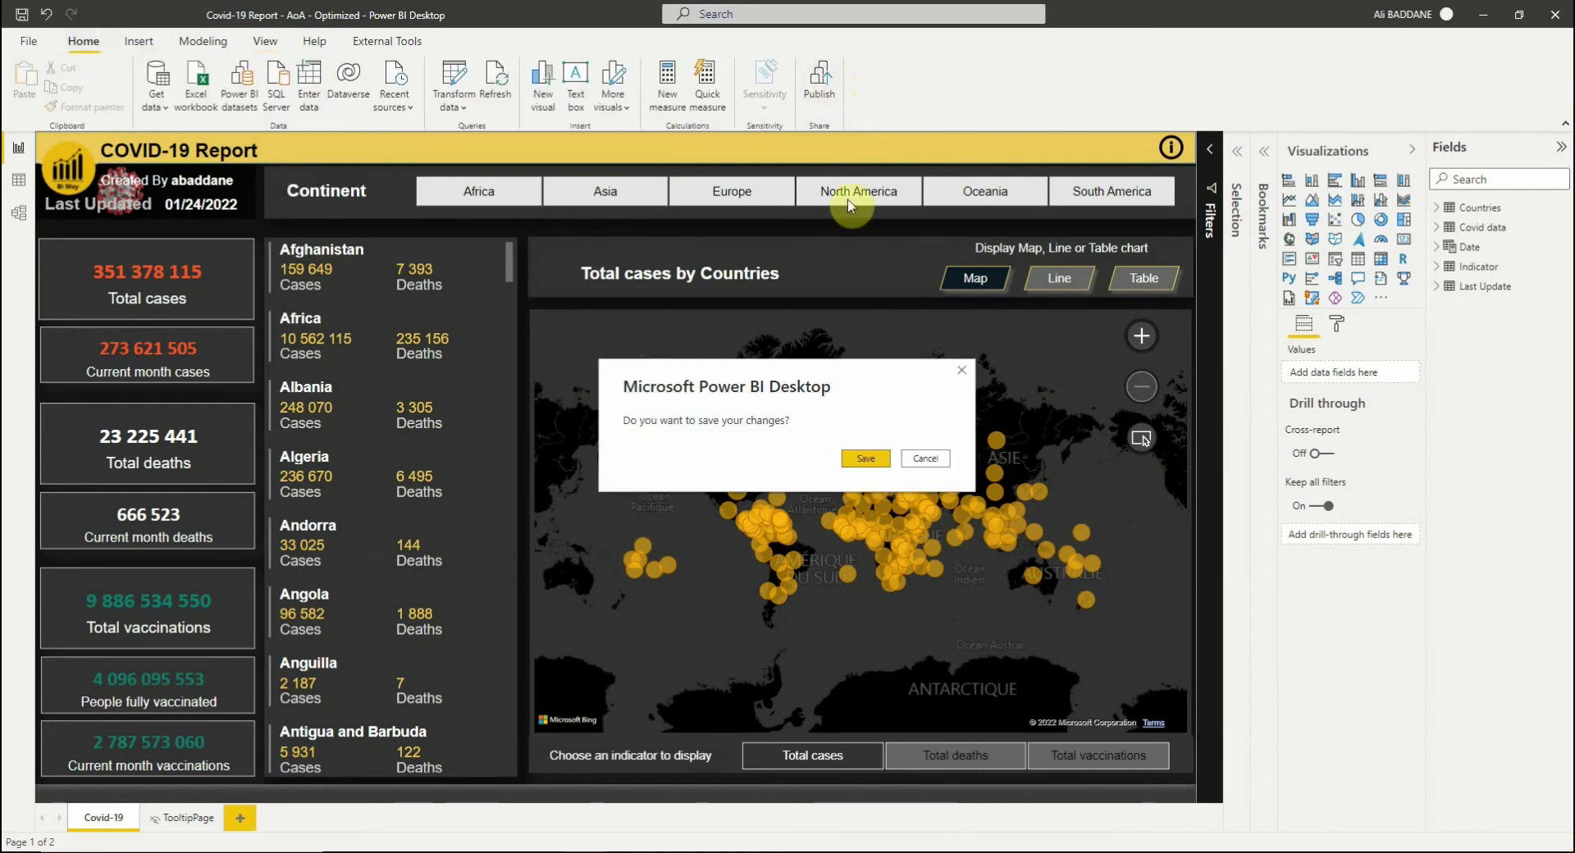
click(865, 458)
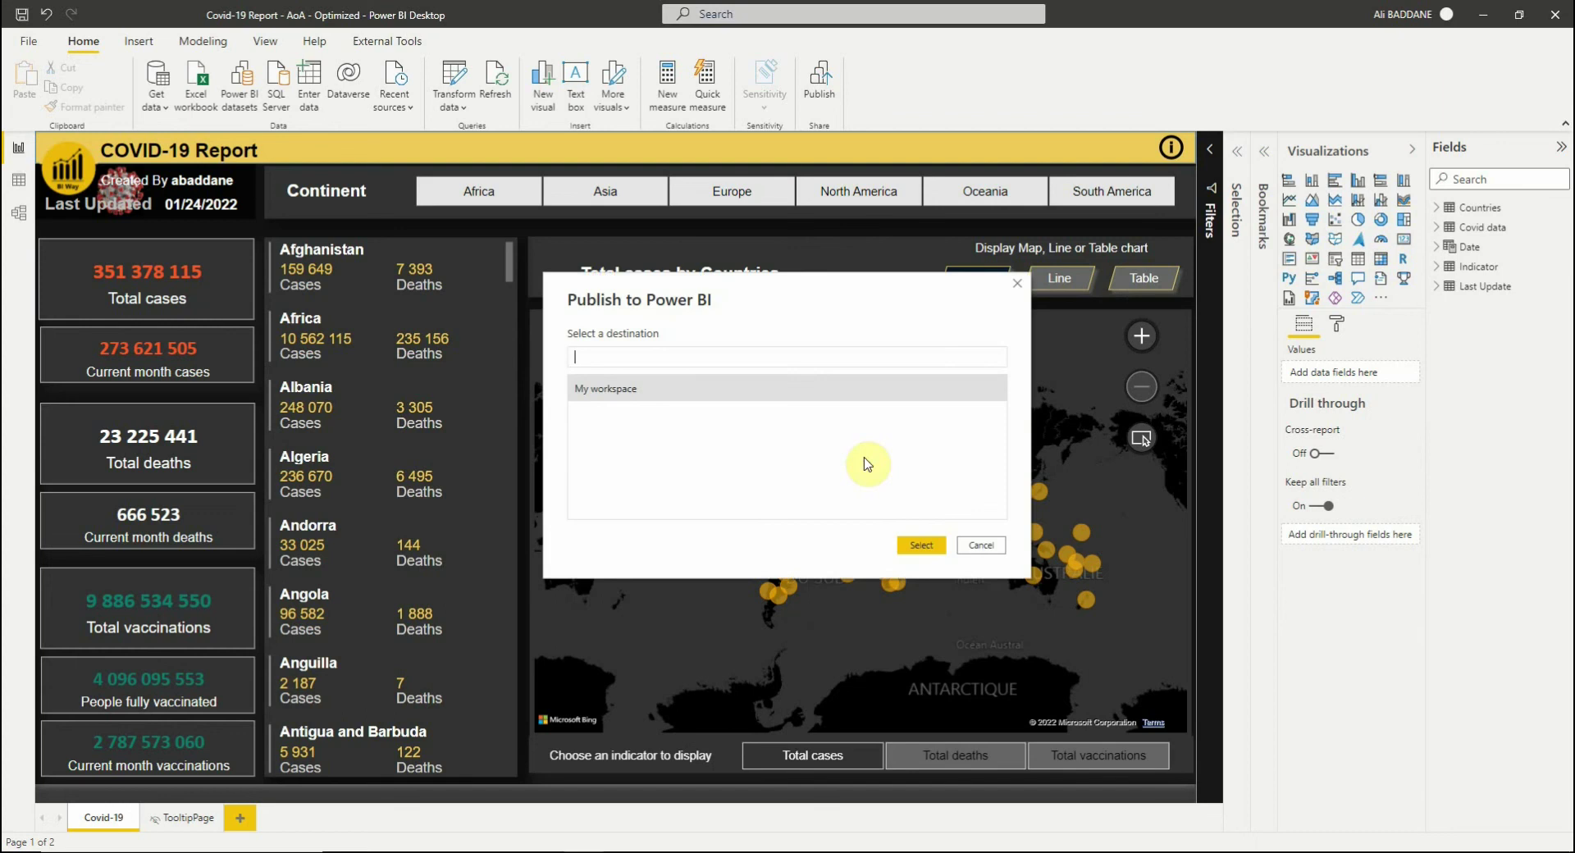
click(912, 546)
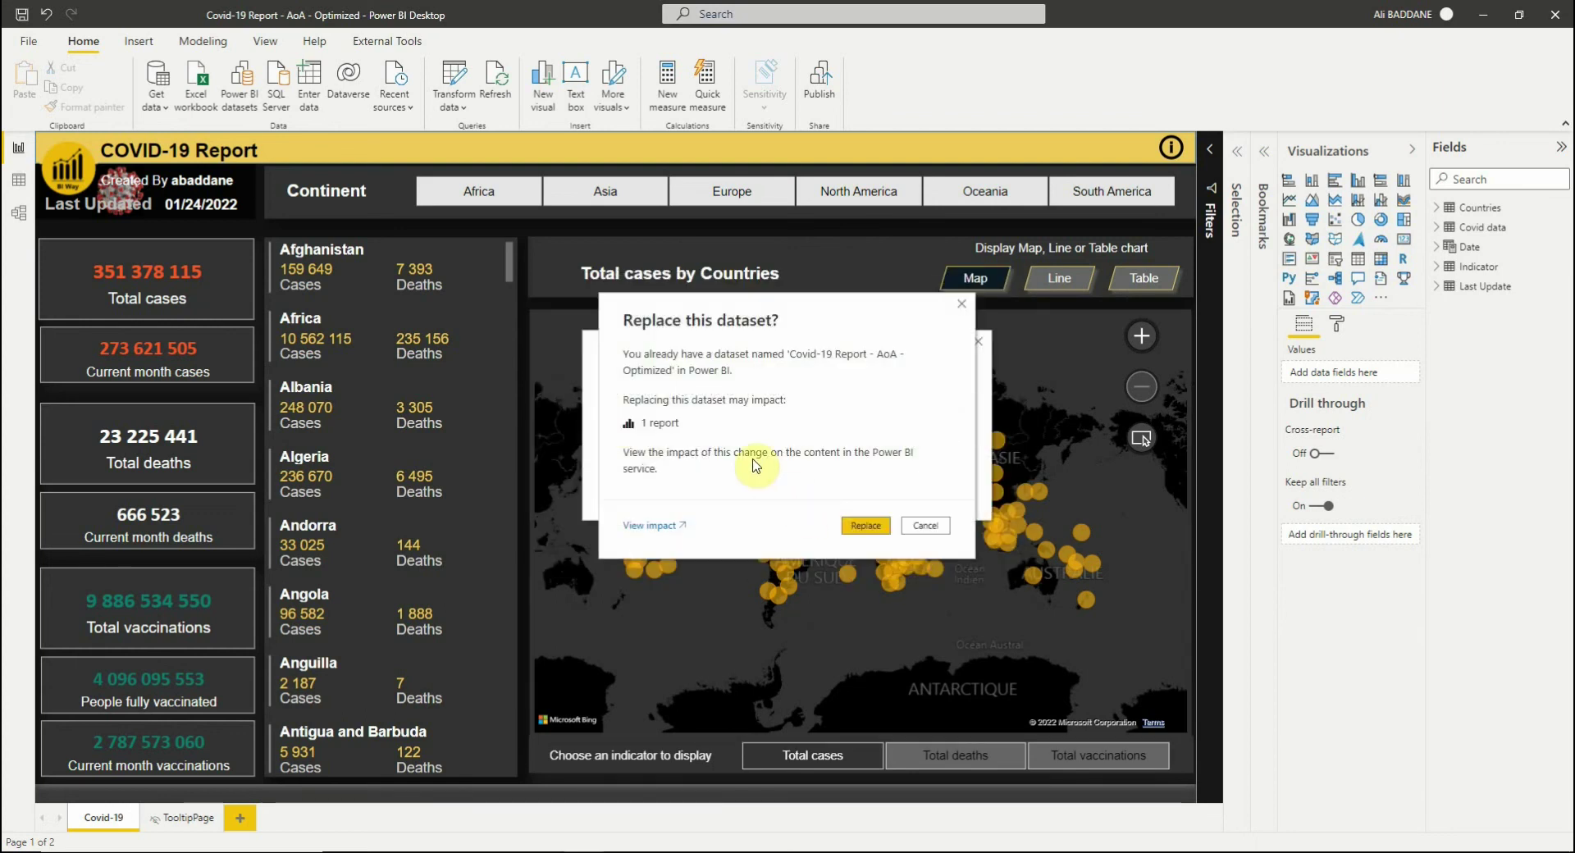
click(866, 525)
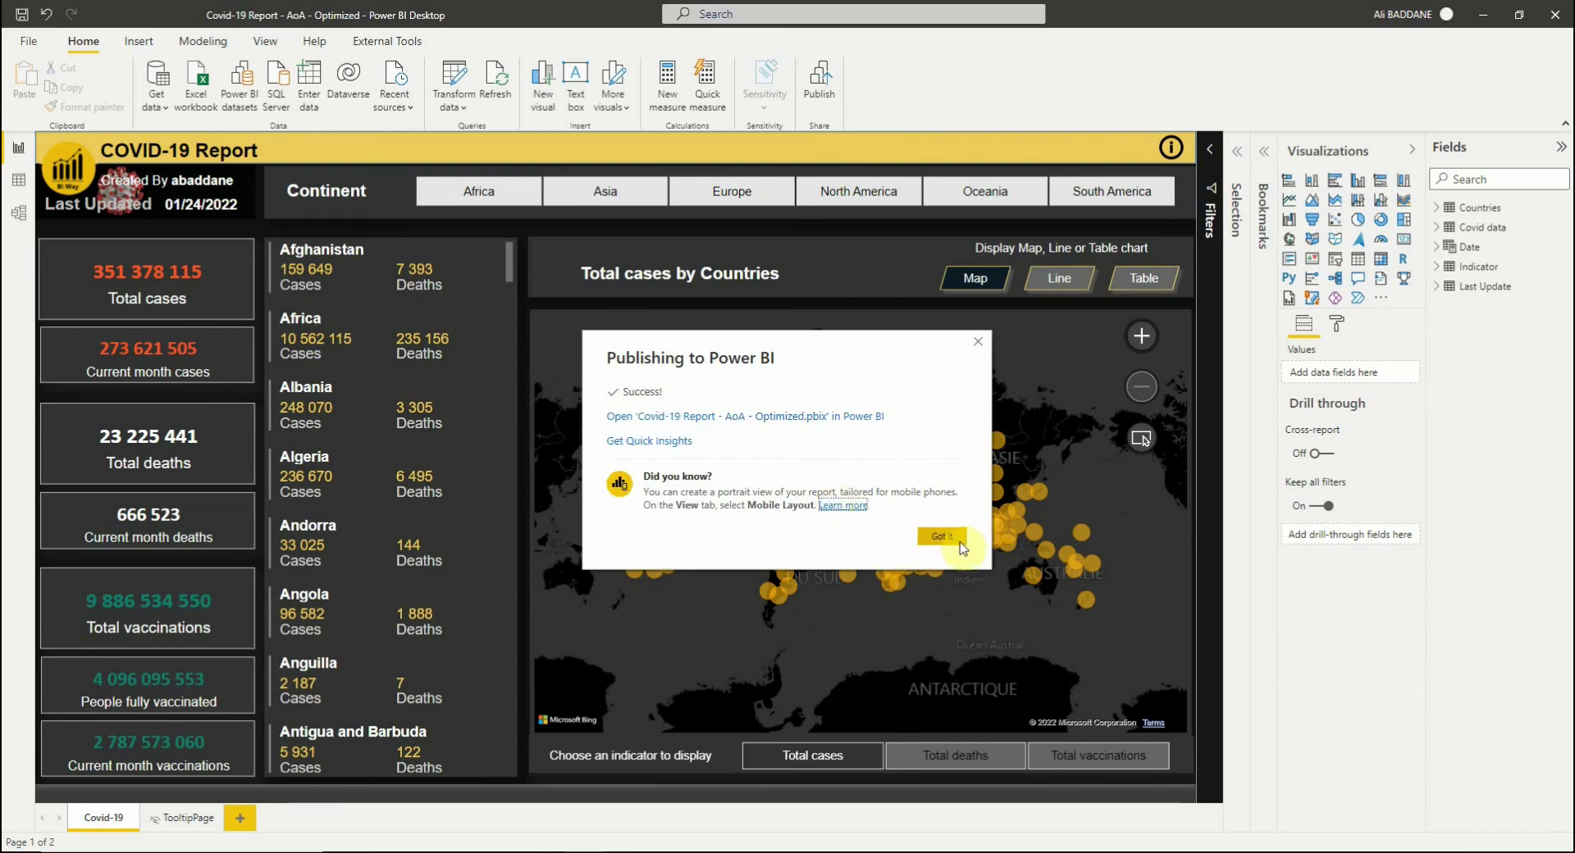
click(941, 537)
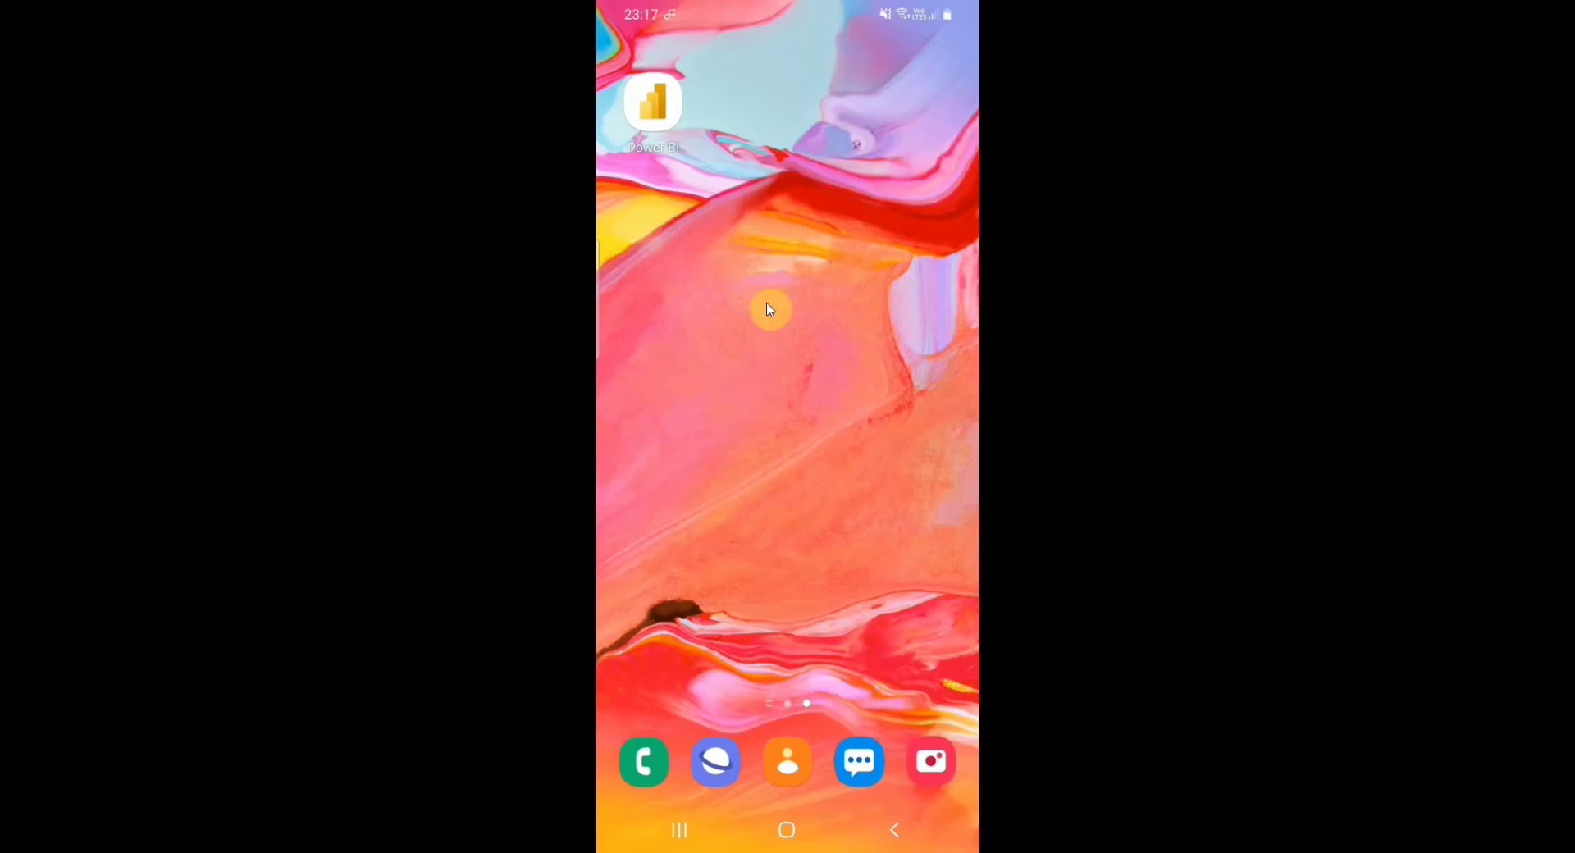
Step: Switch to the Power BI mobile app on the phone and look through Favorites, Apps, Workspaces and the additional pages
click(655, 116)
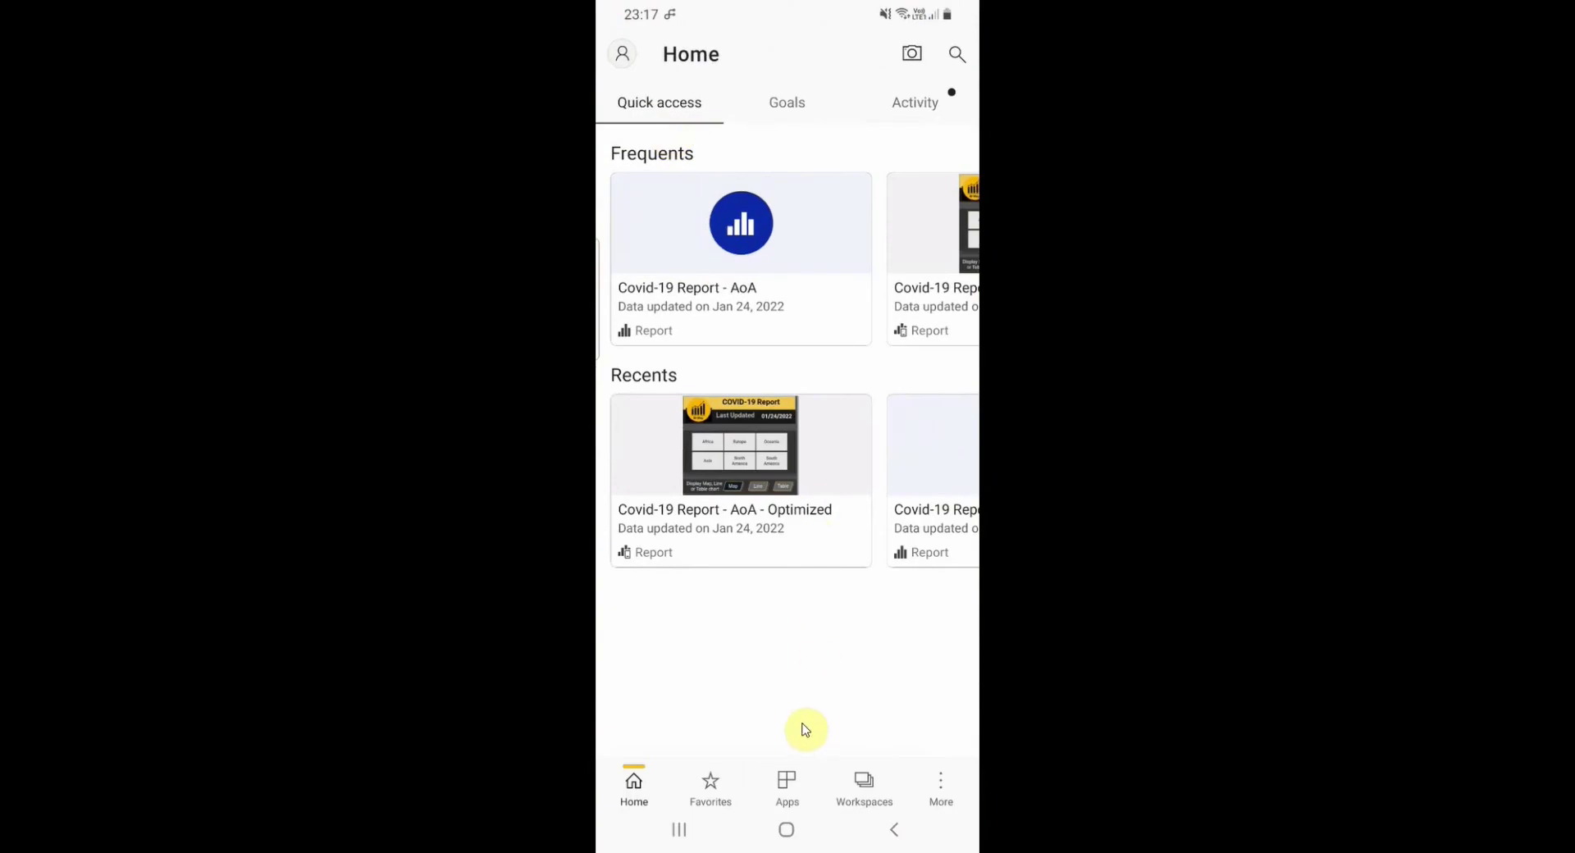
click(710, 789)
click(789, 789)
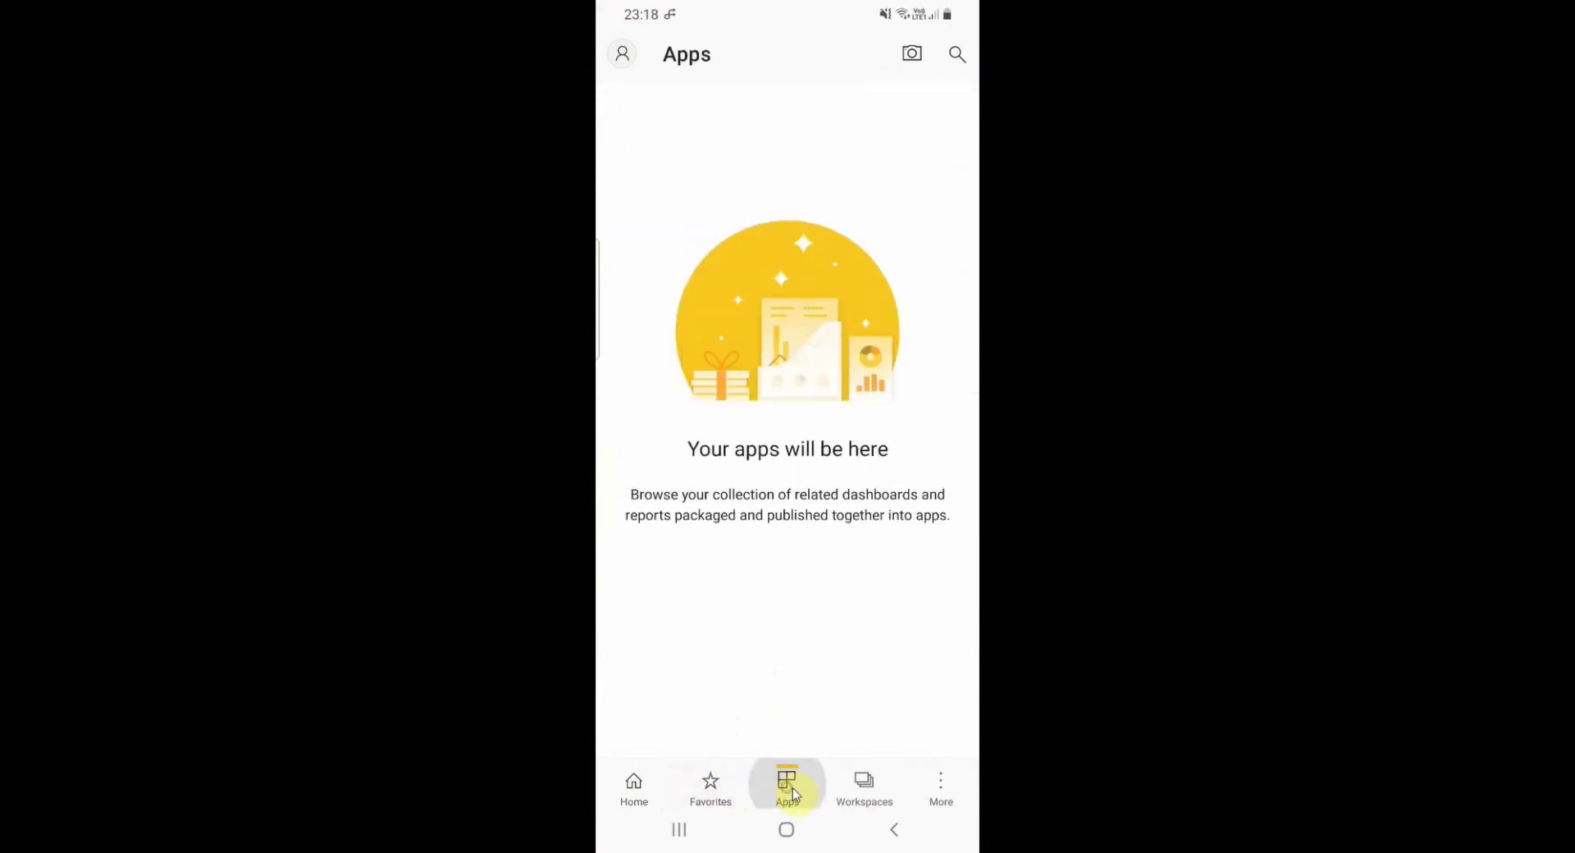
click(857, 791)
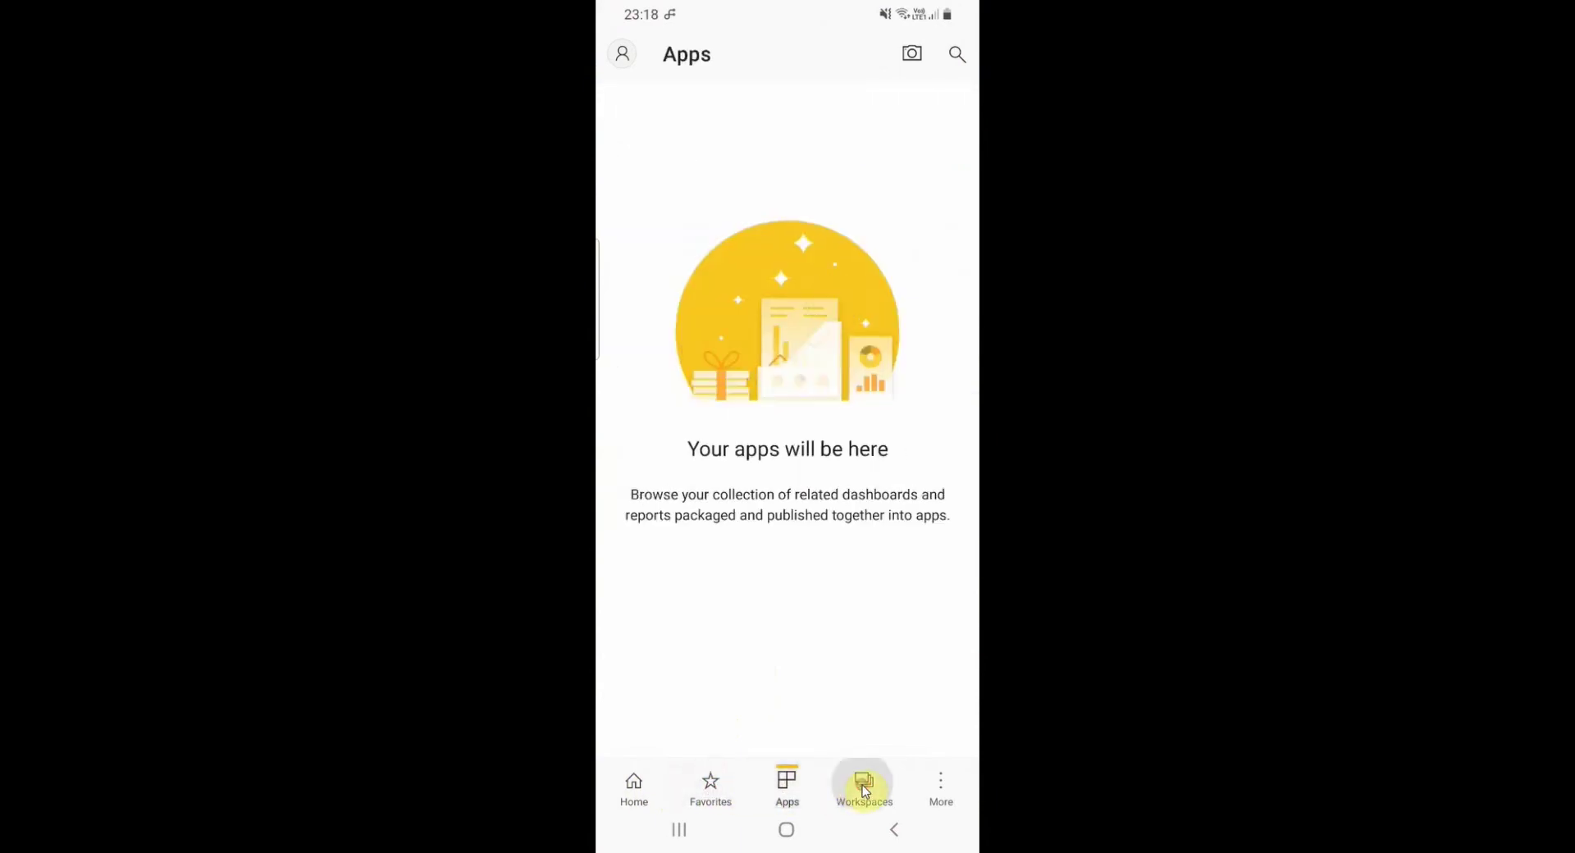
click(942, 790)
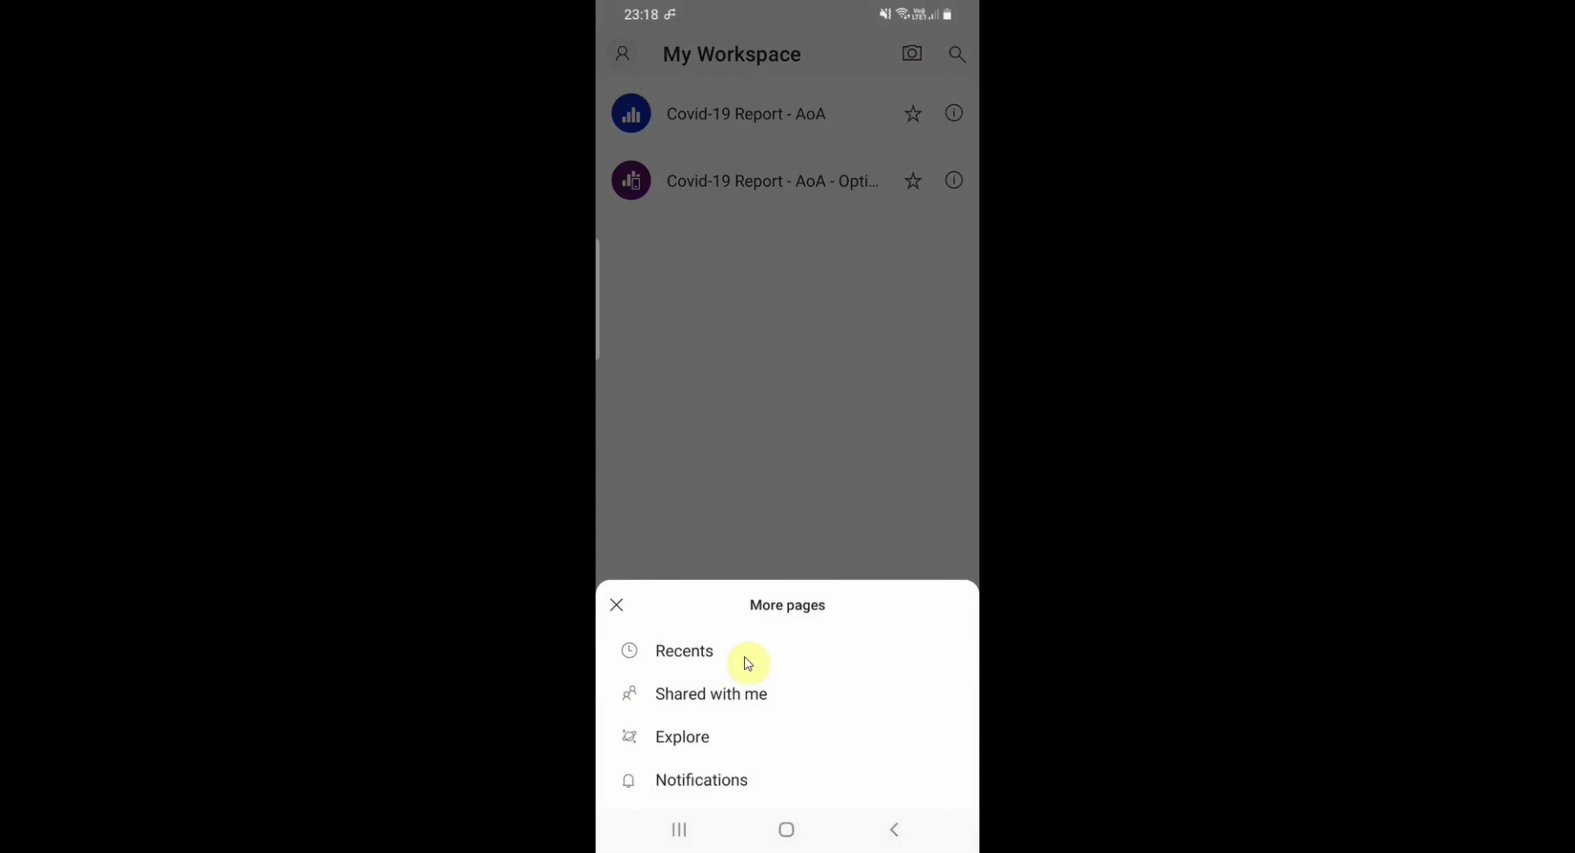
click(617, 608)
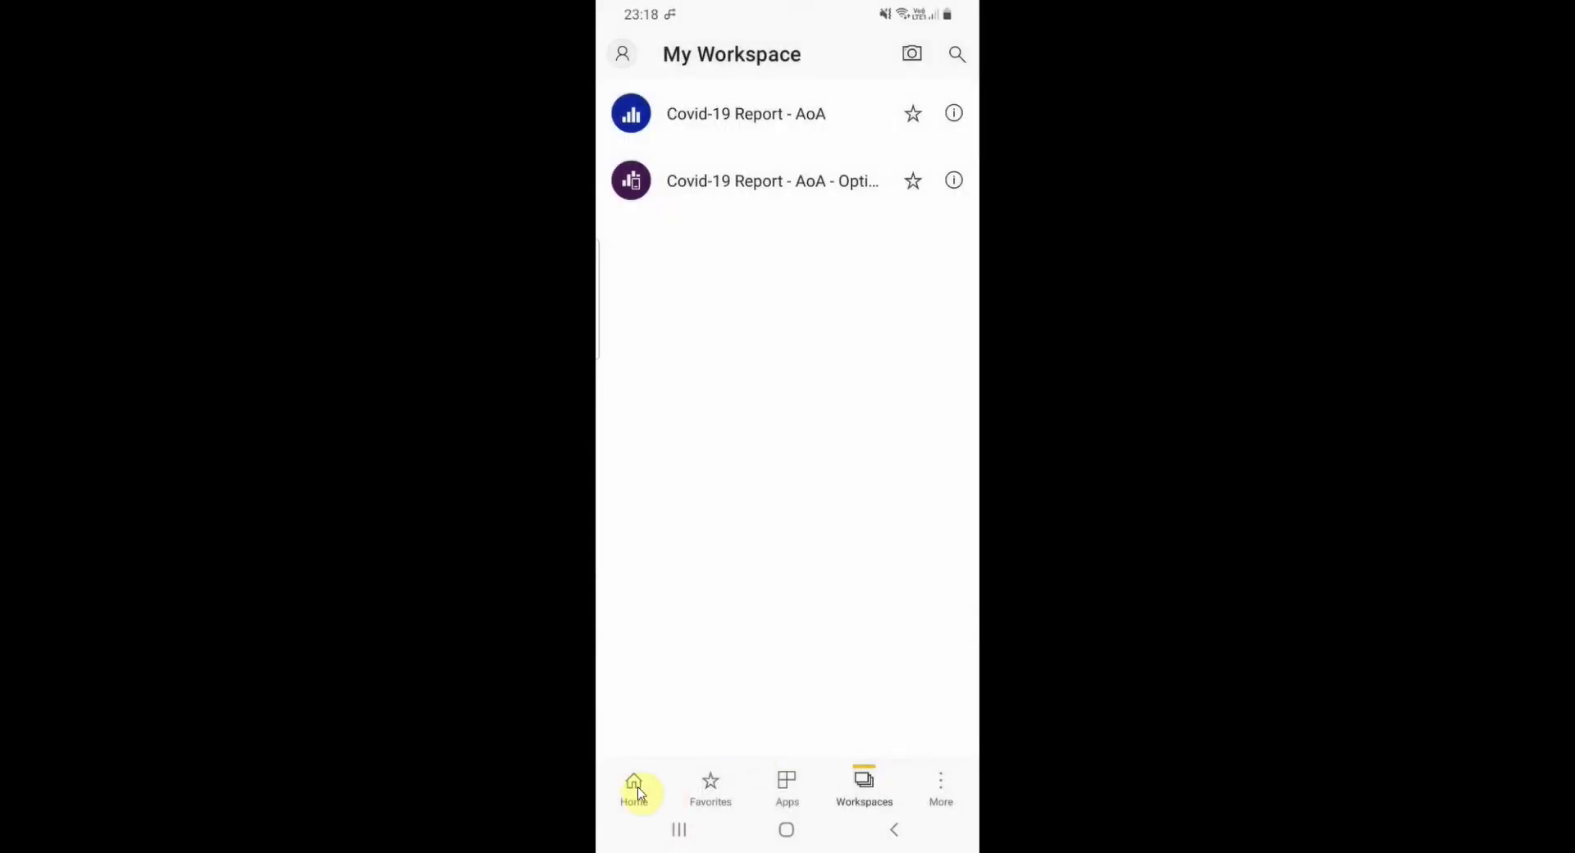
Step: View the Explore samples and the Goals section, and return to Quick access on the Home page
click(641, 789)
click(942, 789)
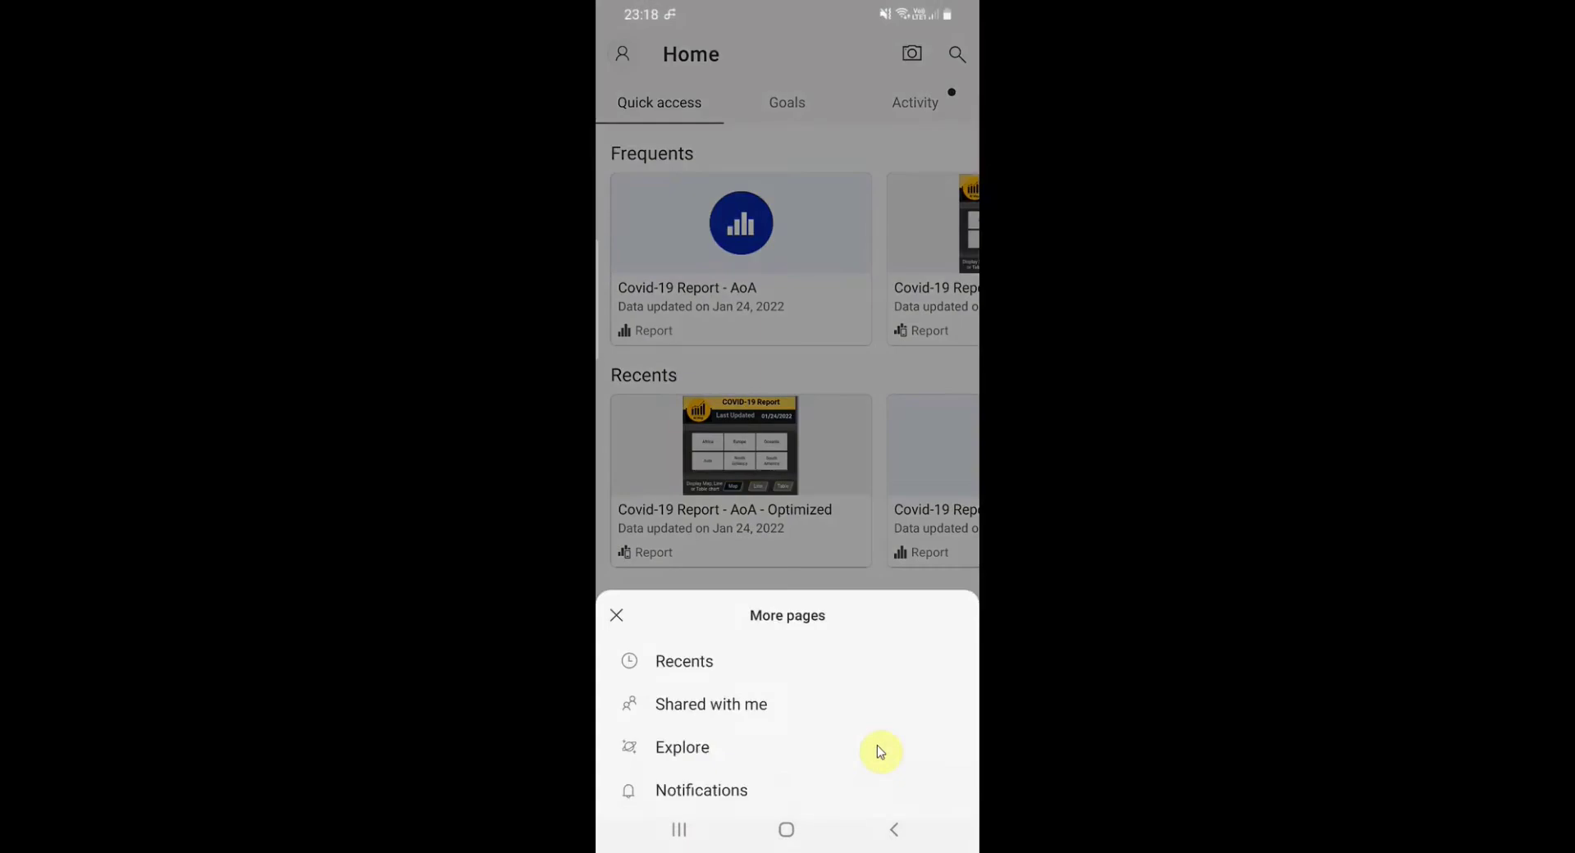
click(698, 745)
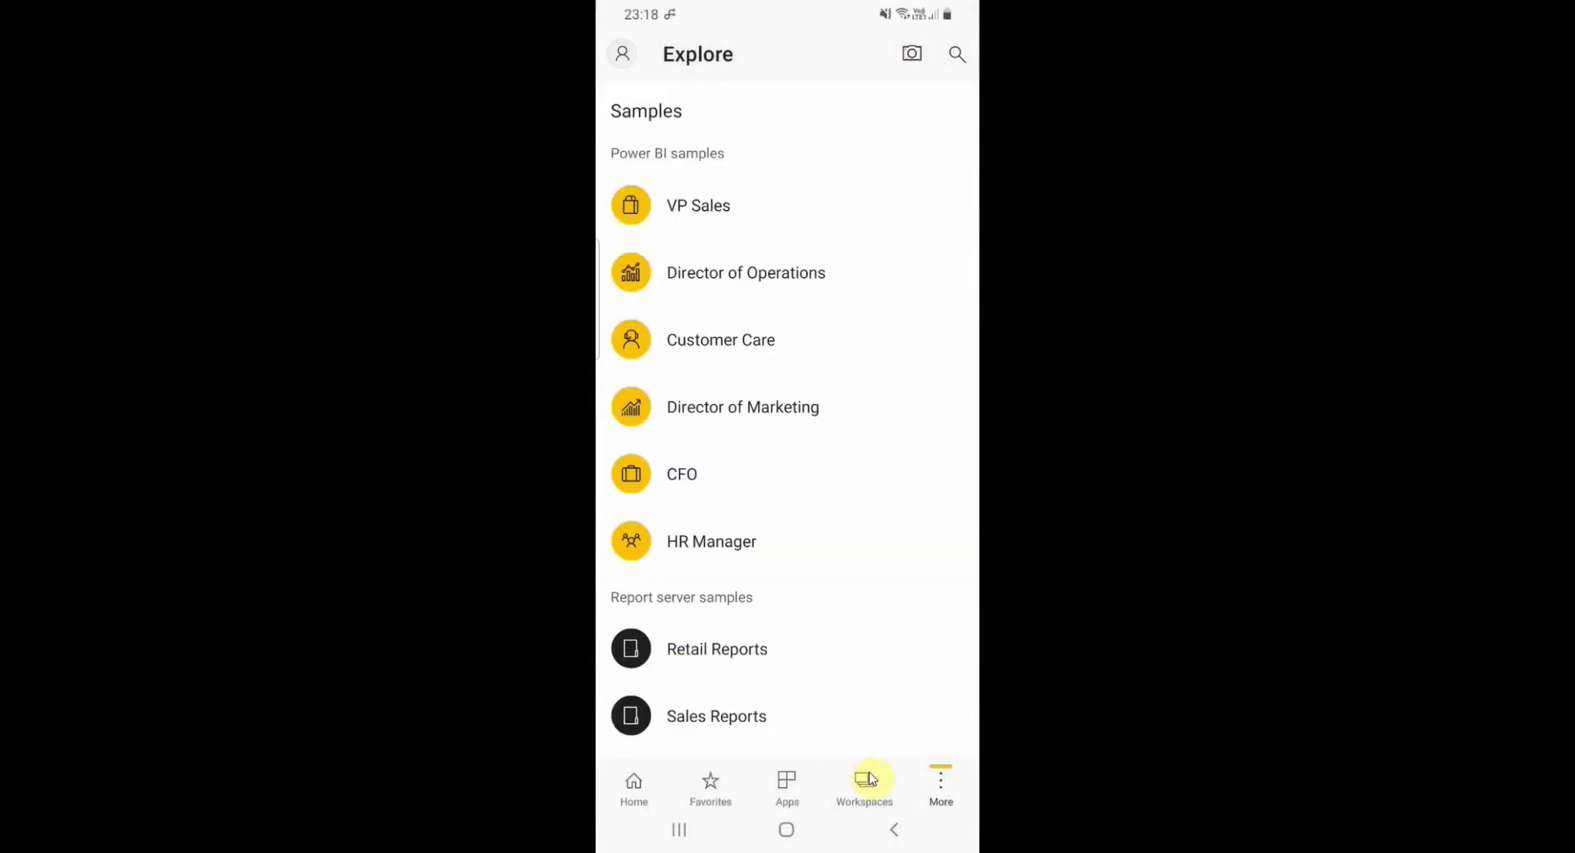
click(637, 786)
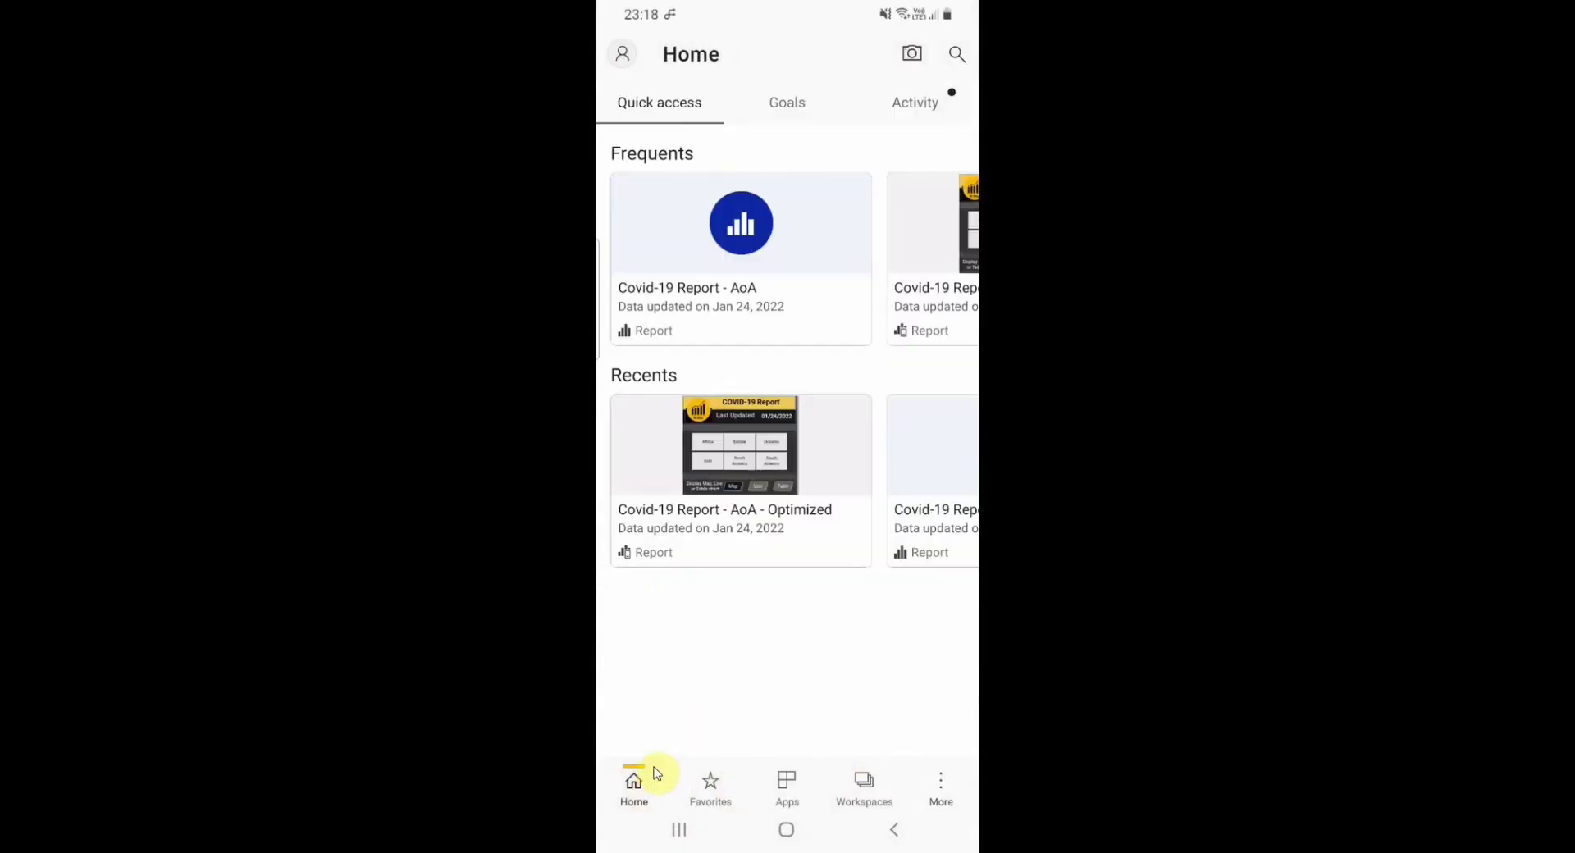
click(789, 102)
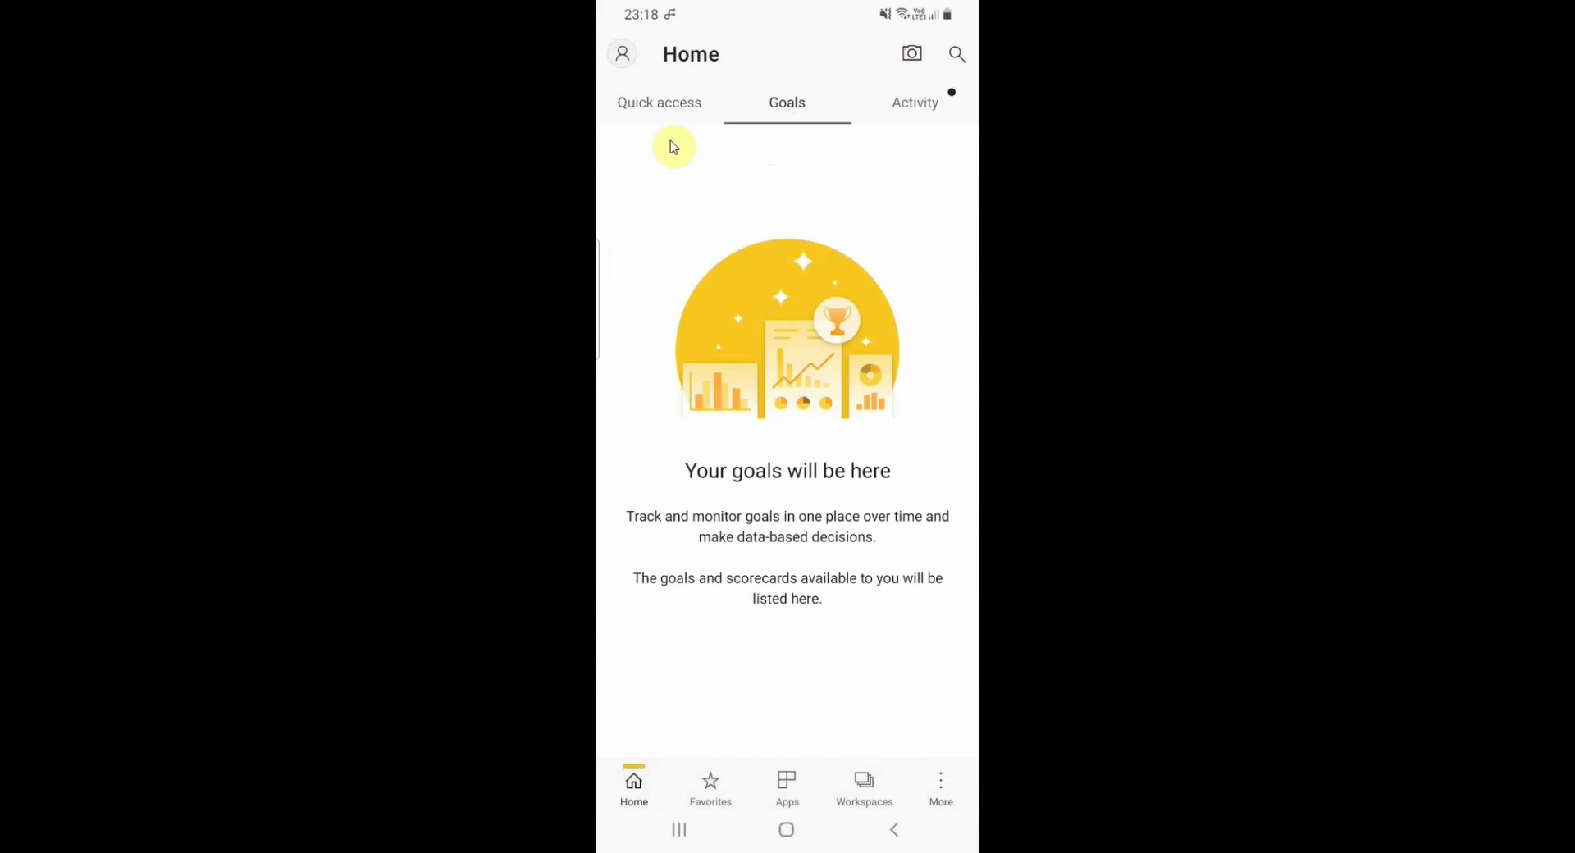
click(661, 111)
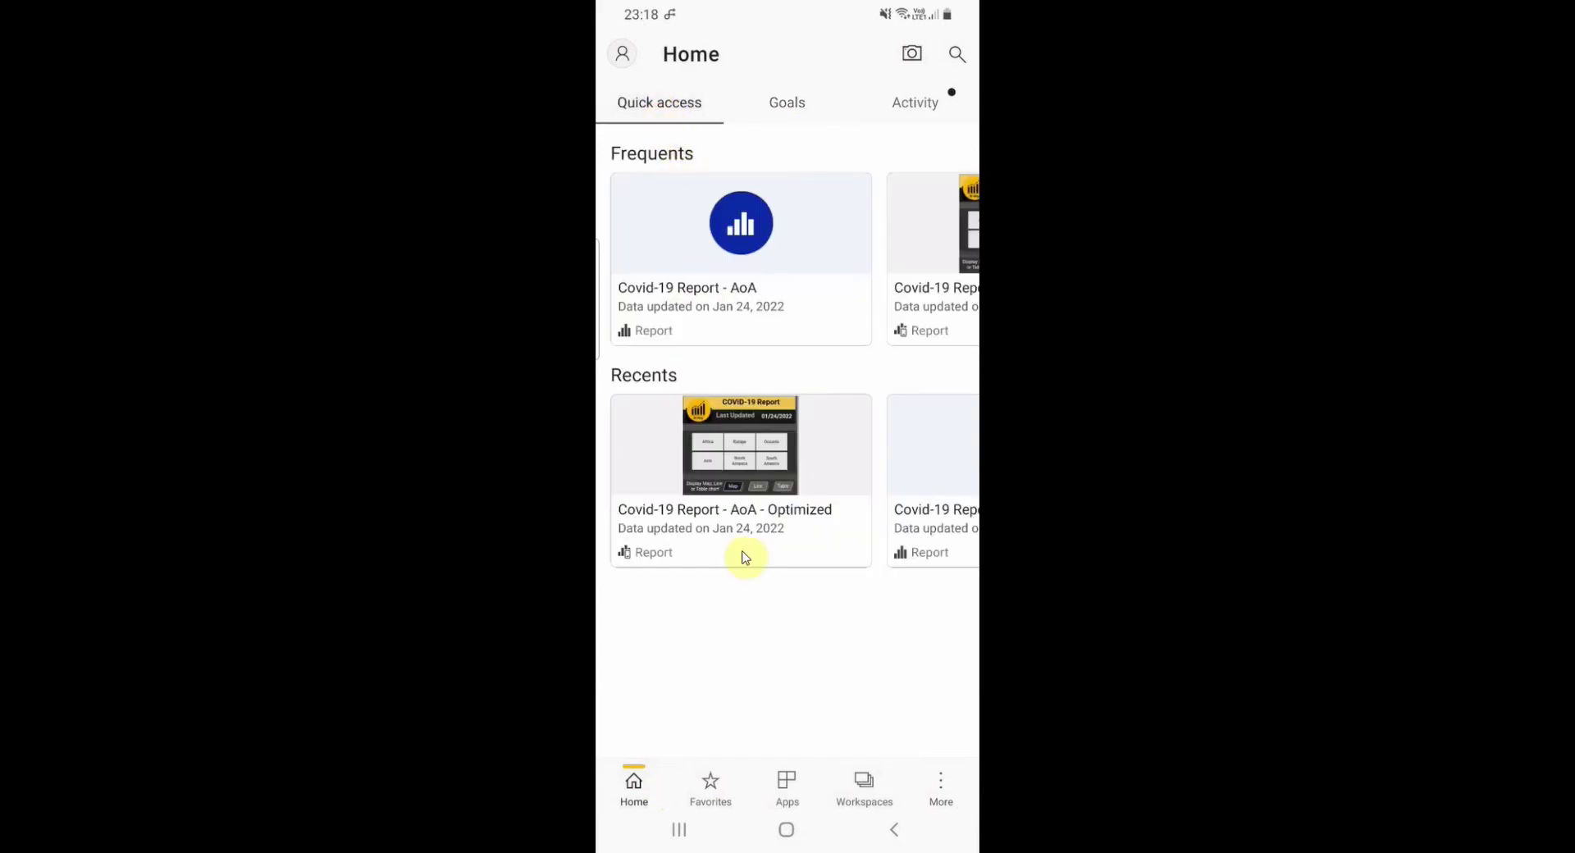
Step: Set the mobile app's appearance to Dark in its settings and return to the Home page
click(631, 71)
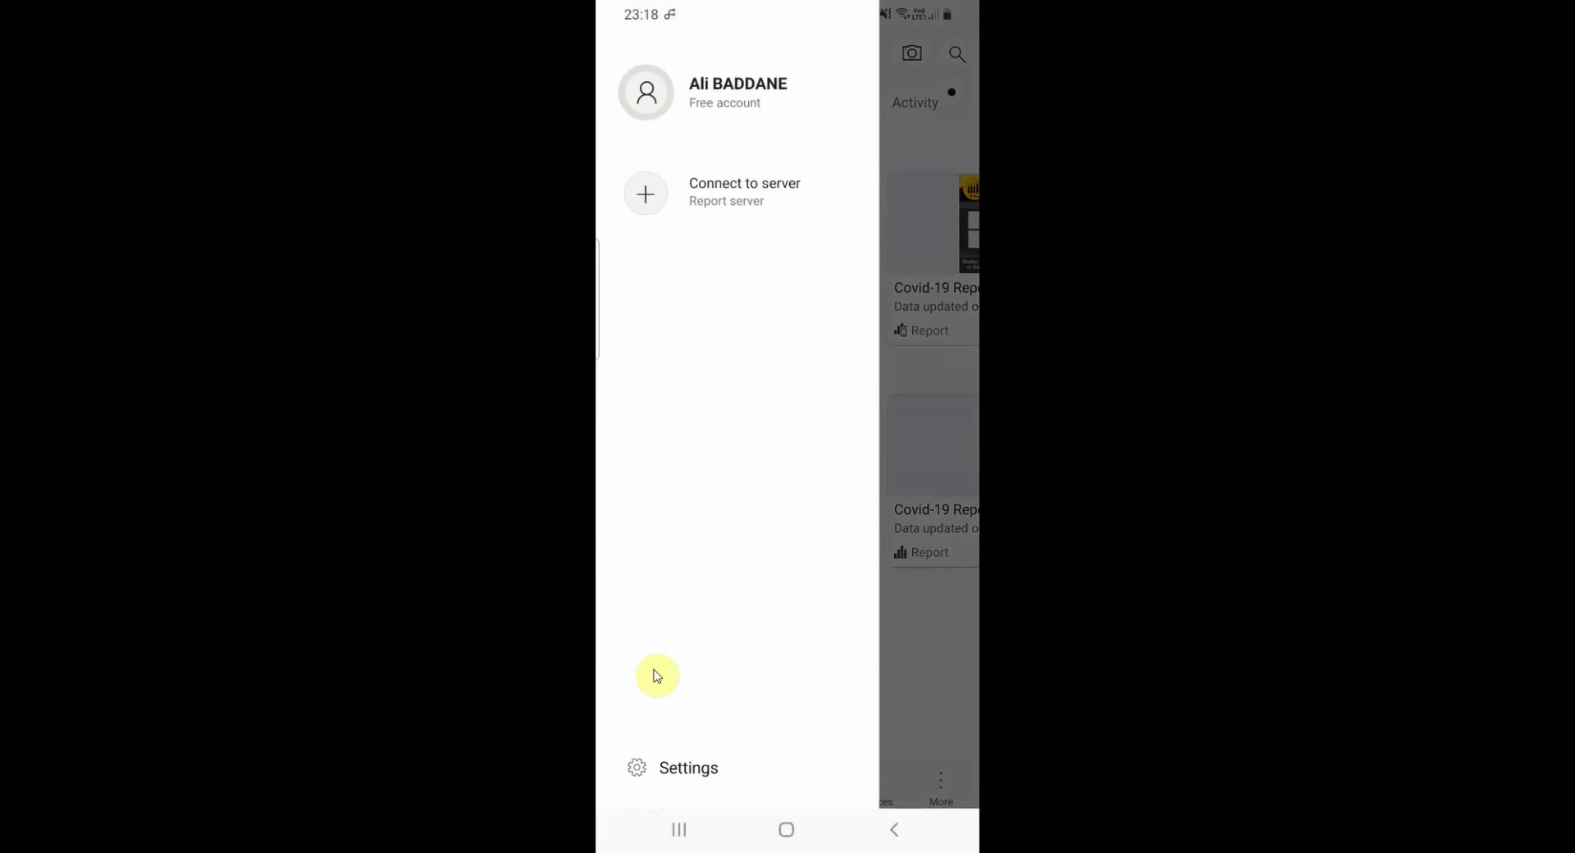
click(689, 769)
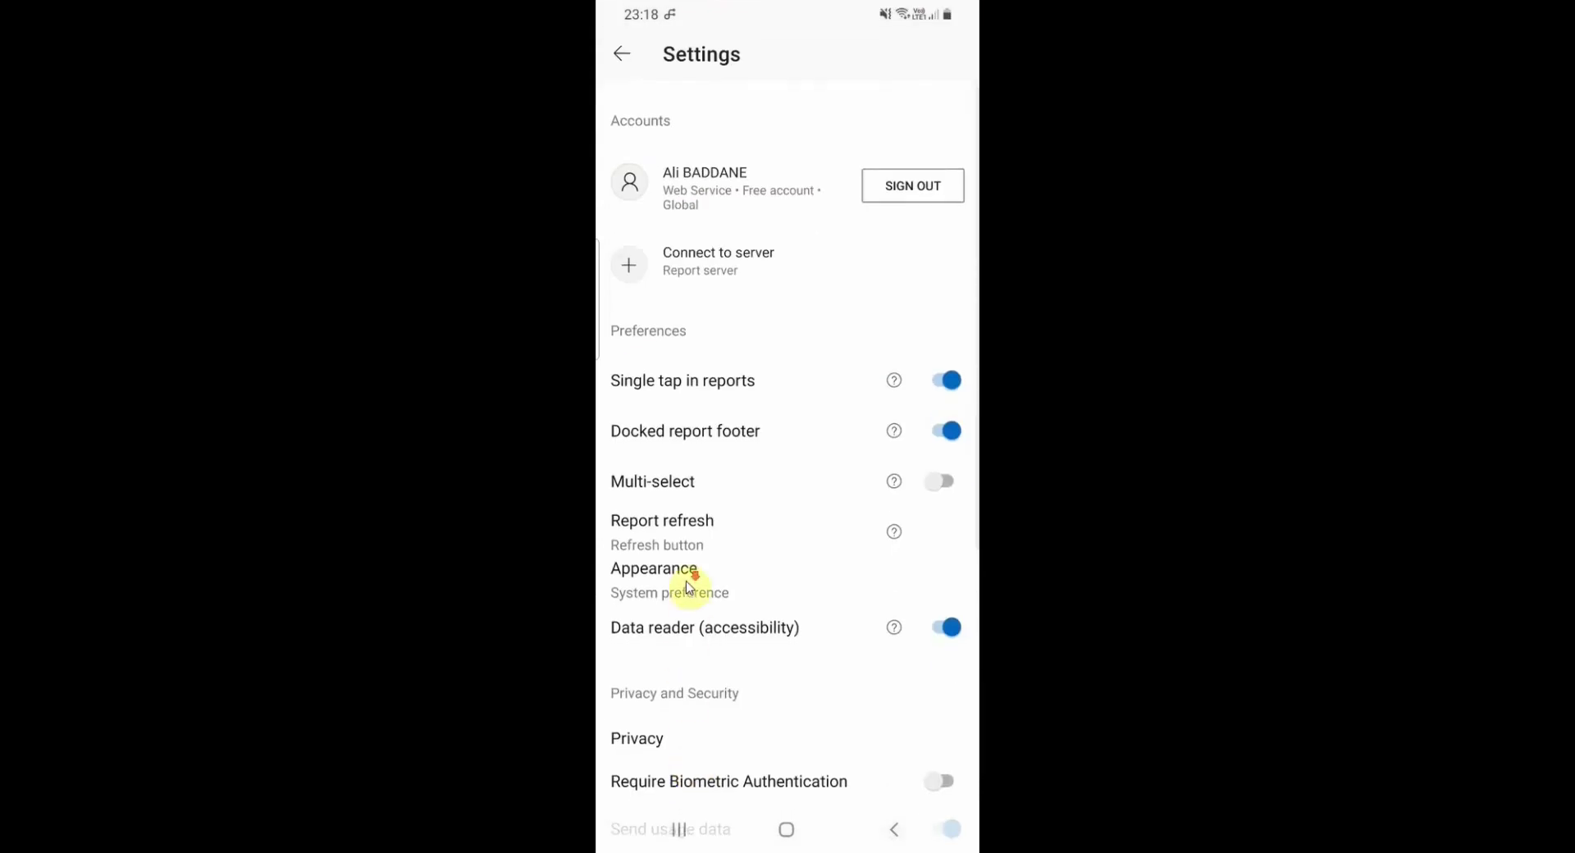
scroll(686, 558, down, 2)
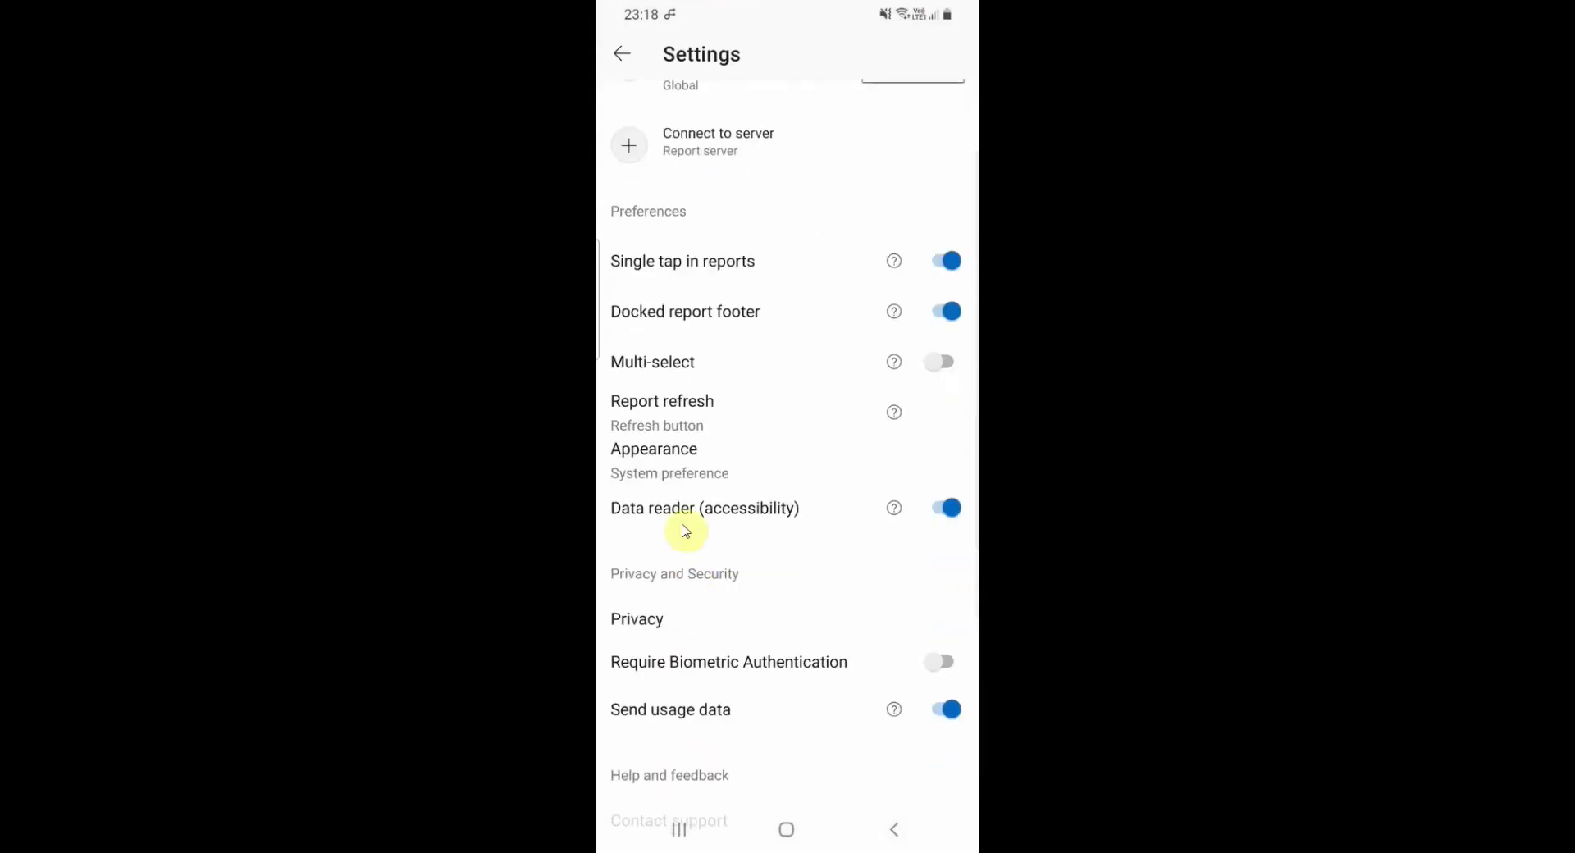
click(656, 458)
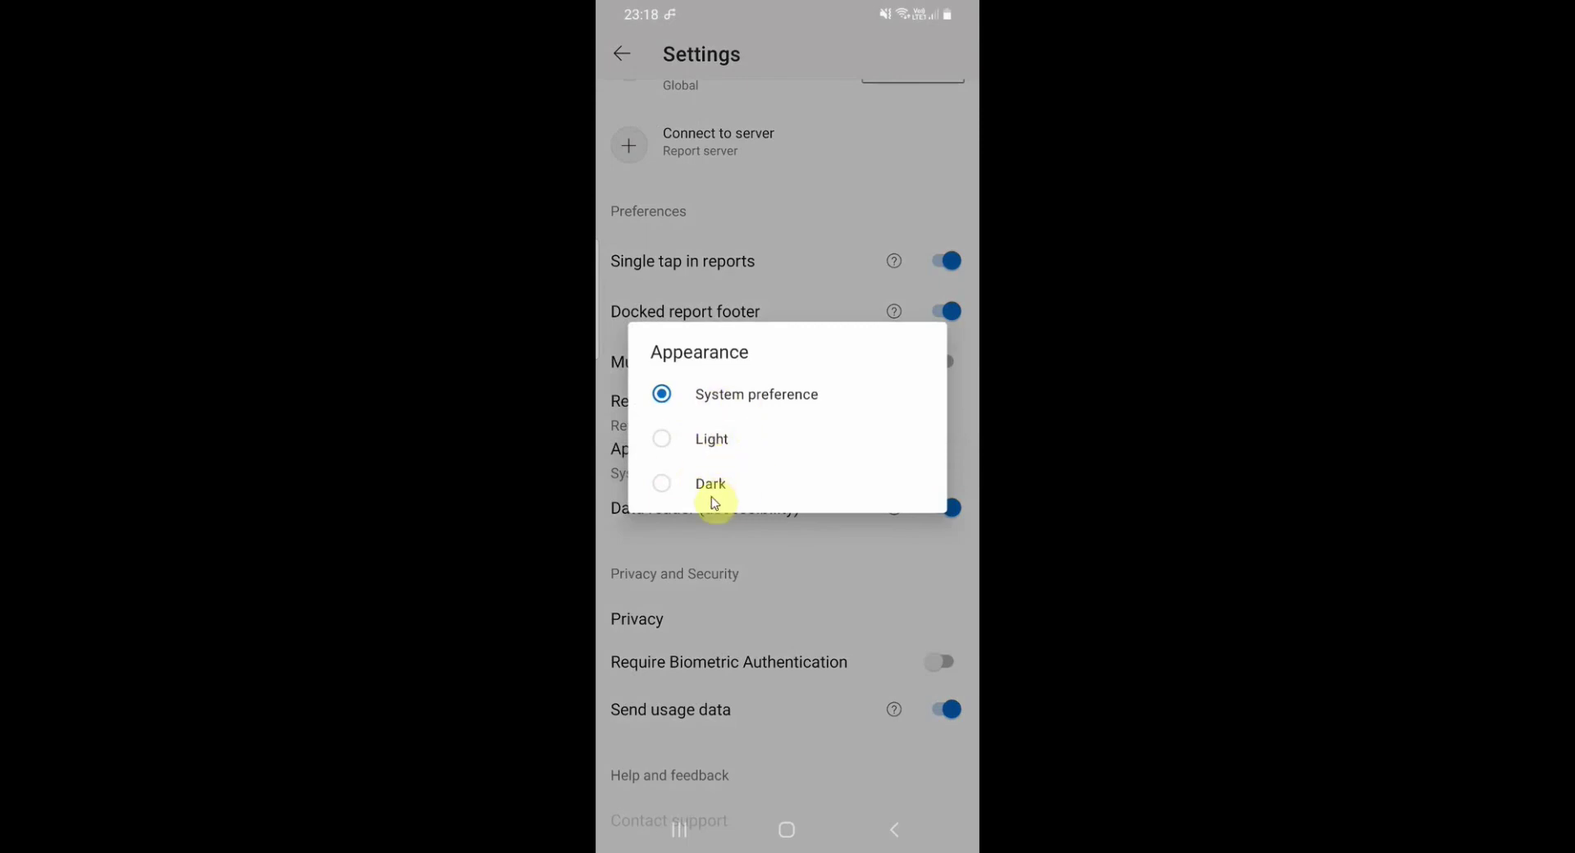
click(669, 490)
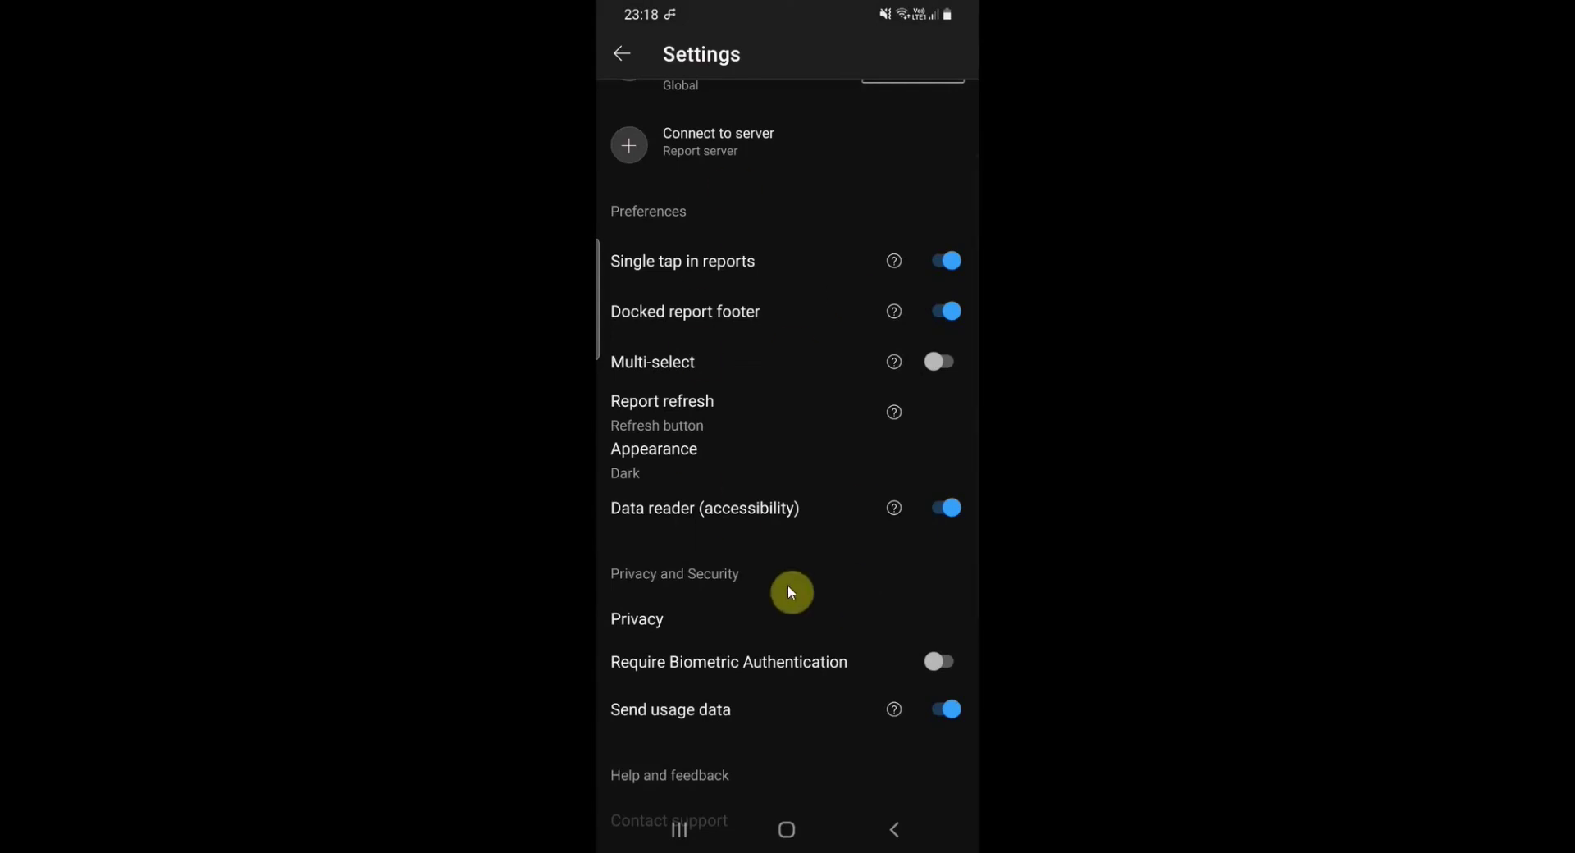
click(622, 58)
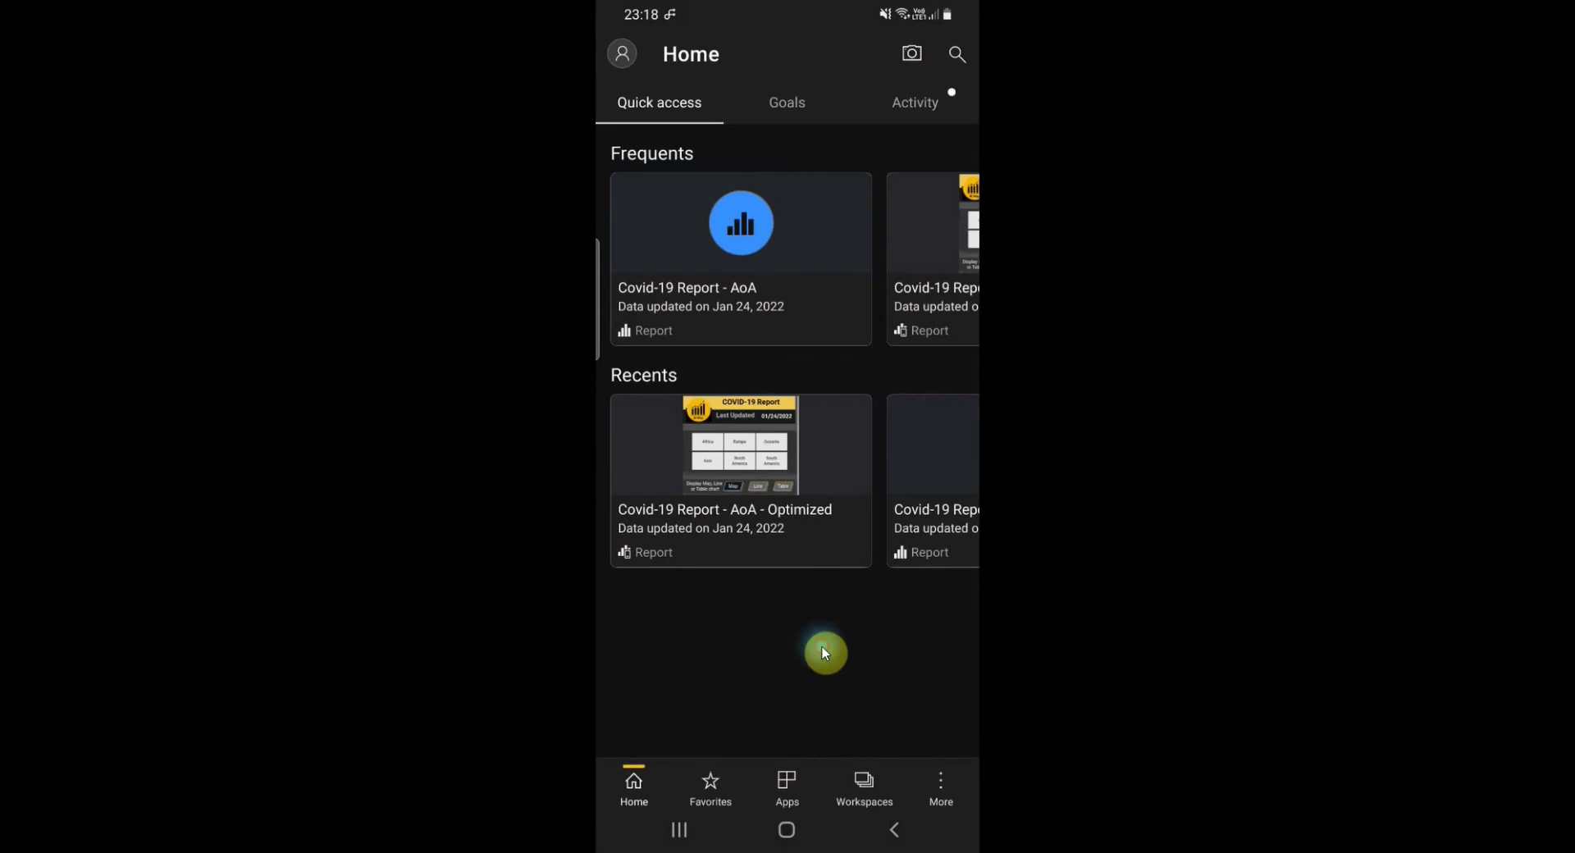
Step: Open the Covid-19 Report - AoA from My Workspace and zoom in on its page to examine the non-optimized layout
click(865, 787)
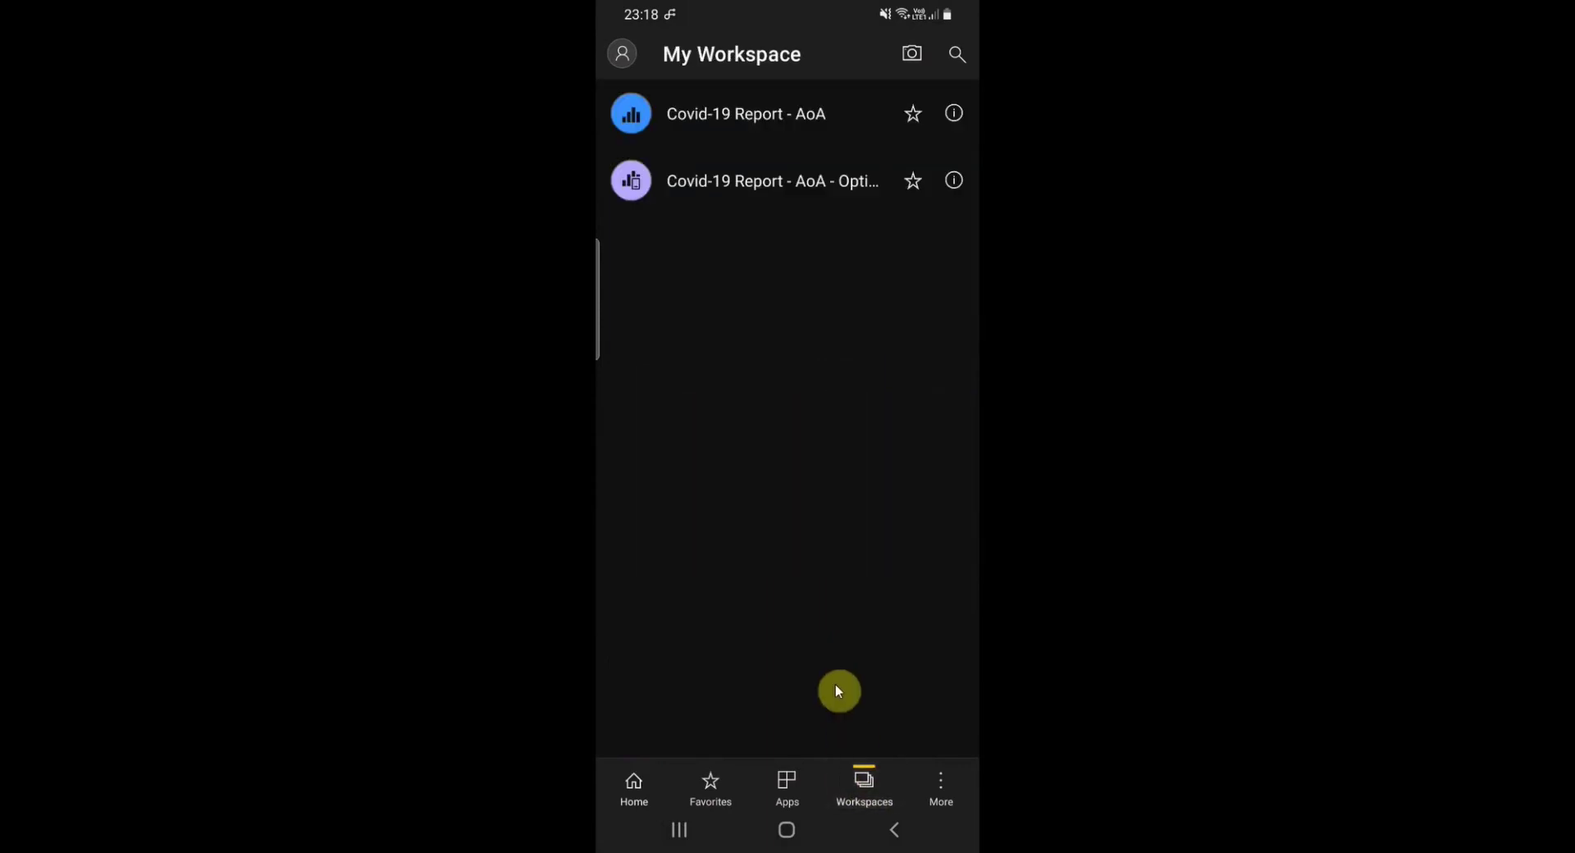
click(752, 119)
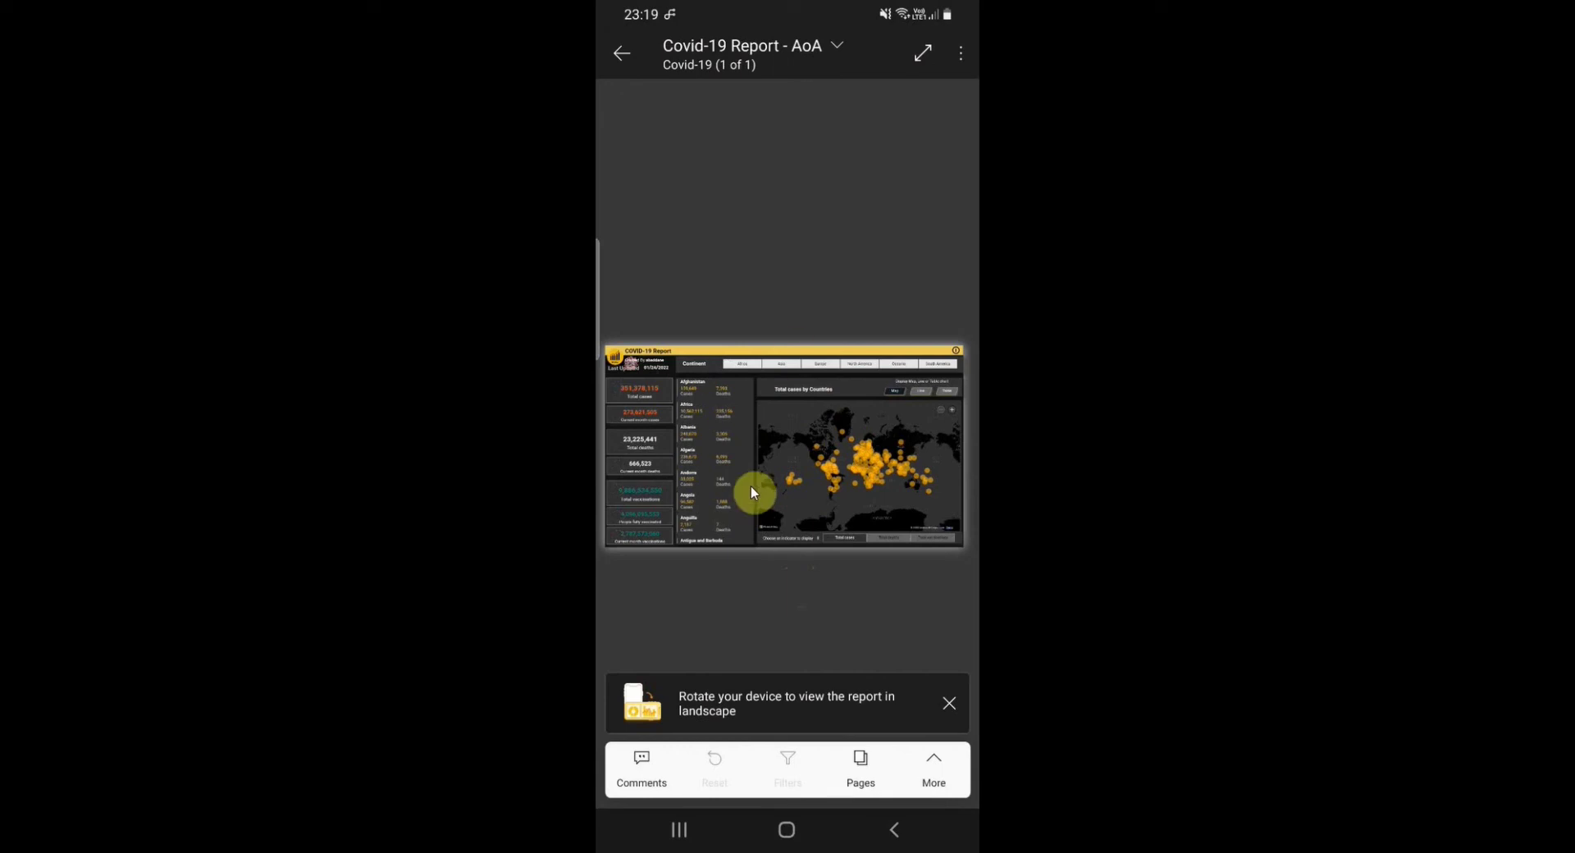
scroll(750, 485, up, 5)
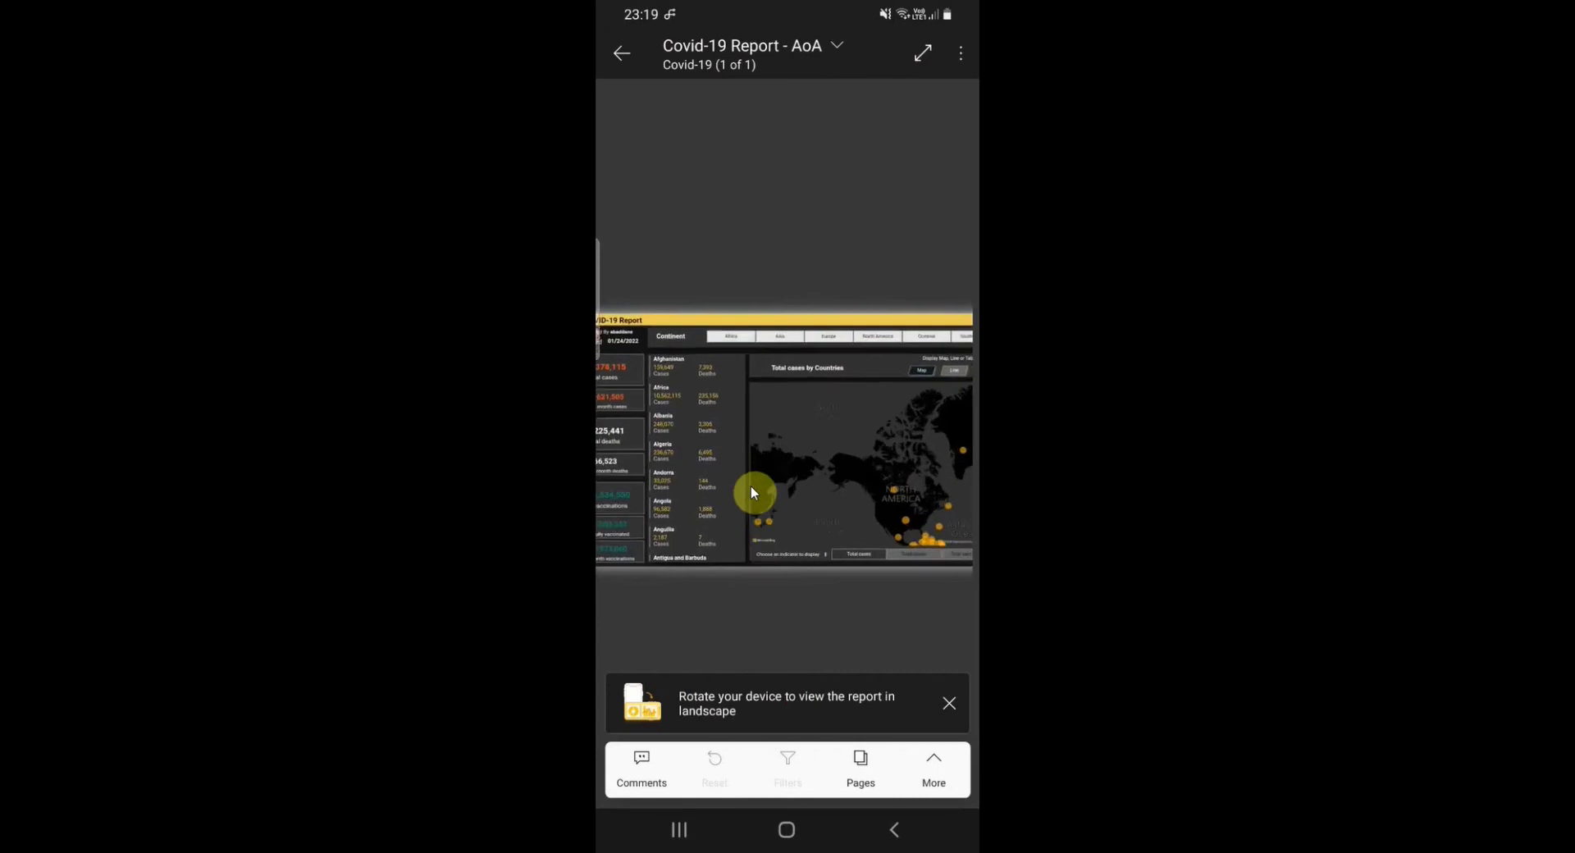
scroll(751, 485, up, 5)
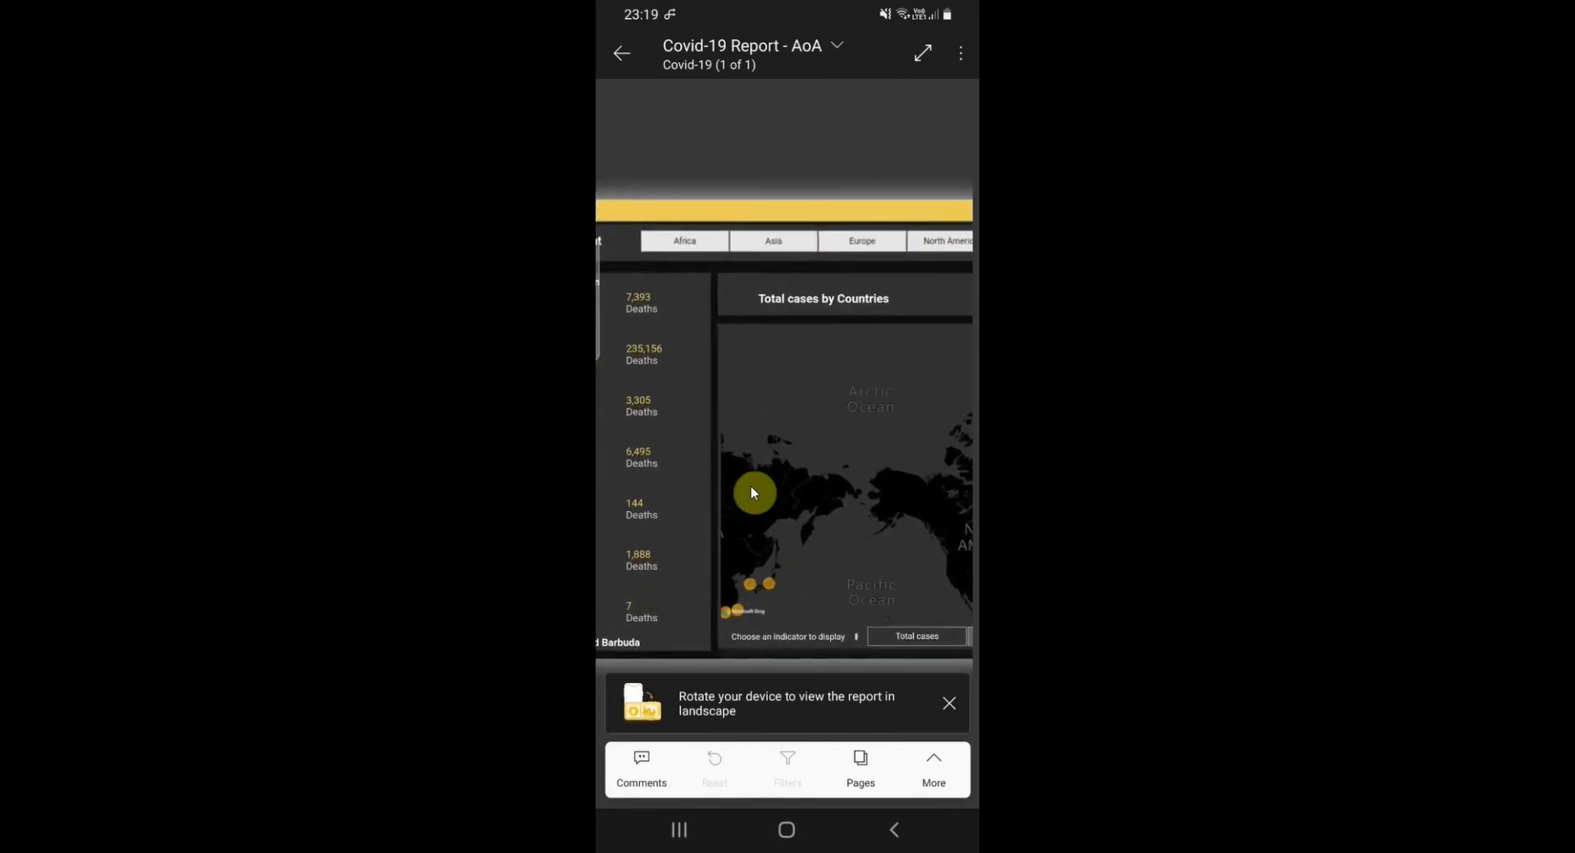
scroll(750, 485, down, 2)
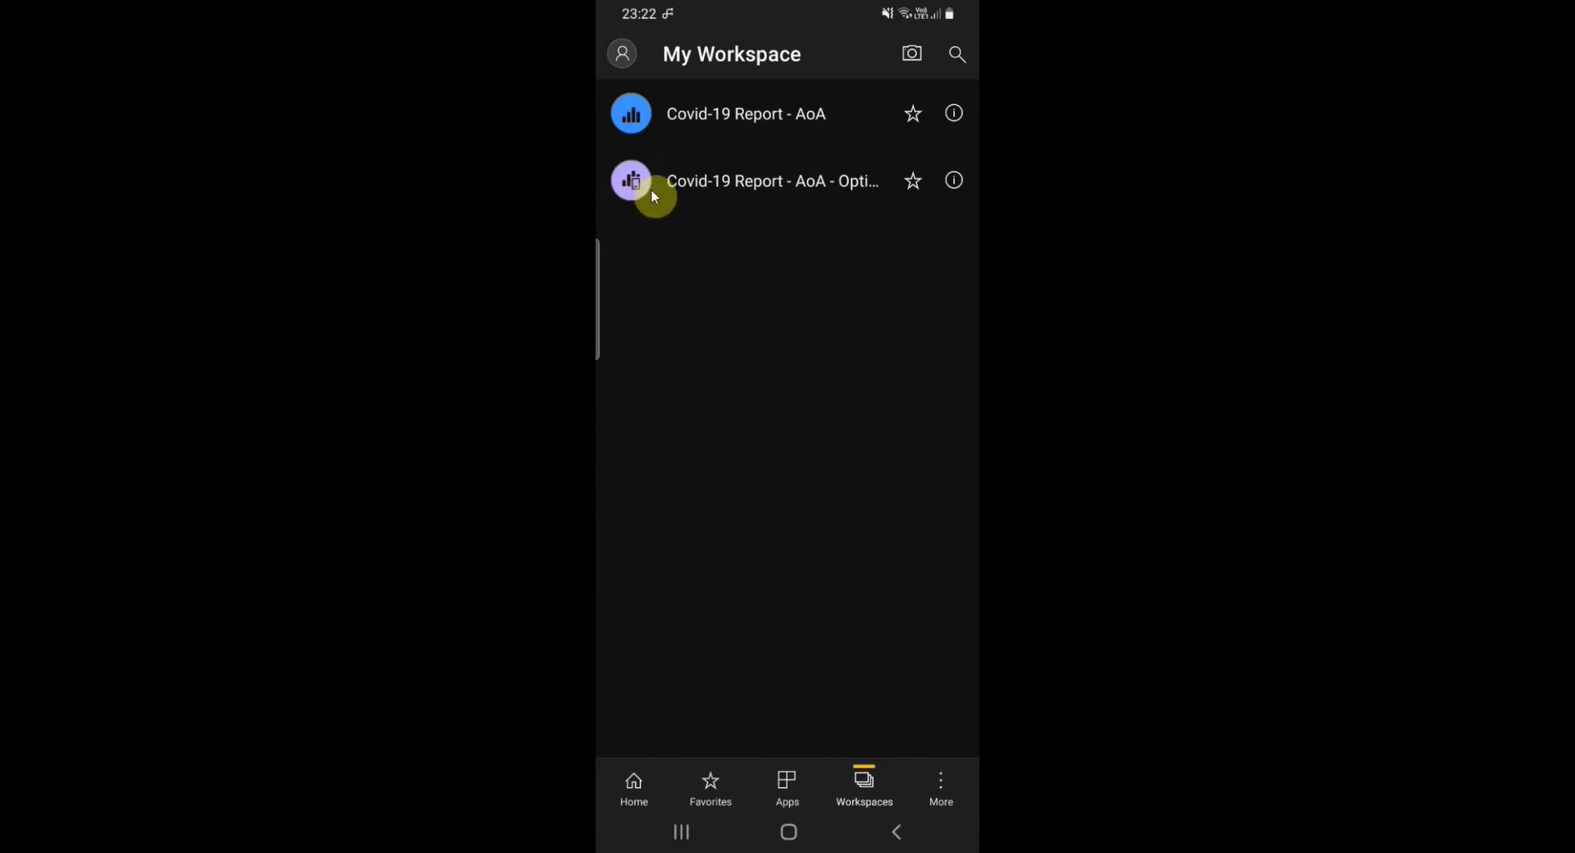
Step: Open the optimized Covid-19 report from My Workspace, dismiss the home-screen shortcut suggestion and look through the mobile page
click(747, 191)
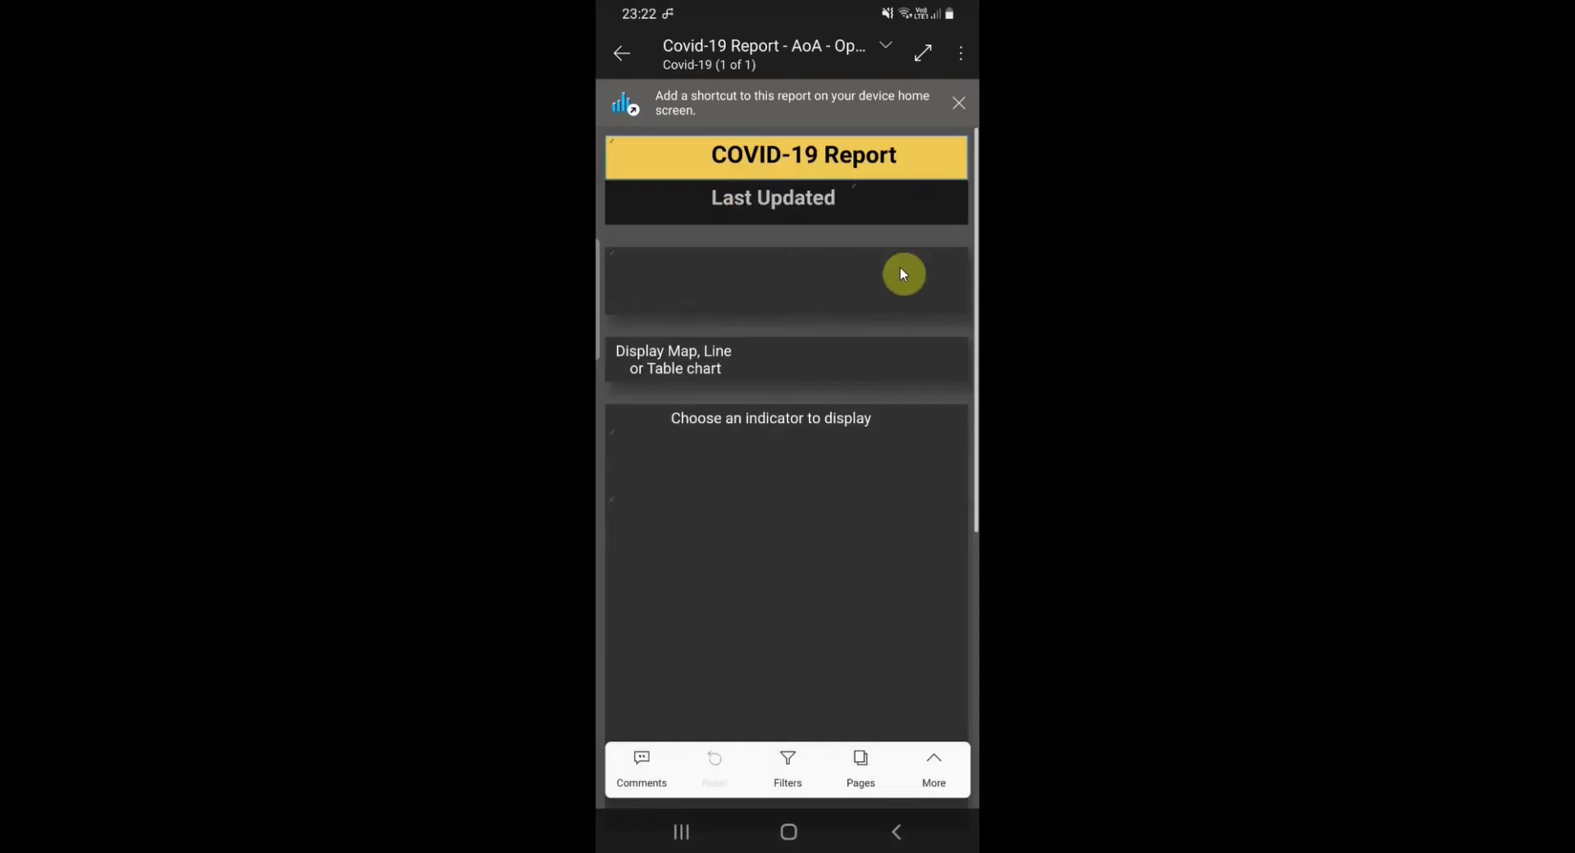
click(957, 102)
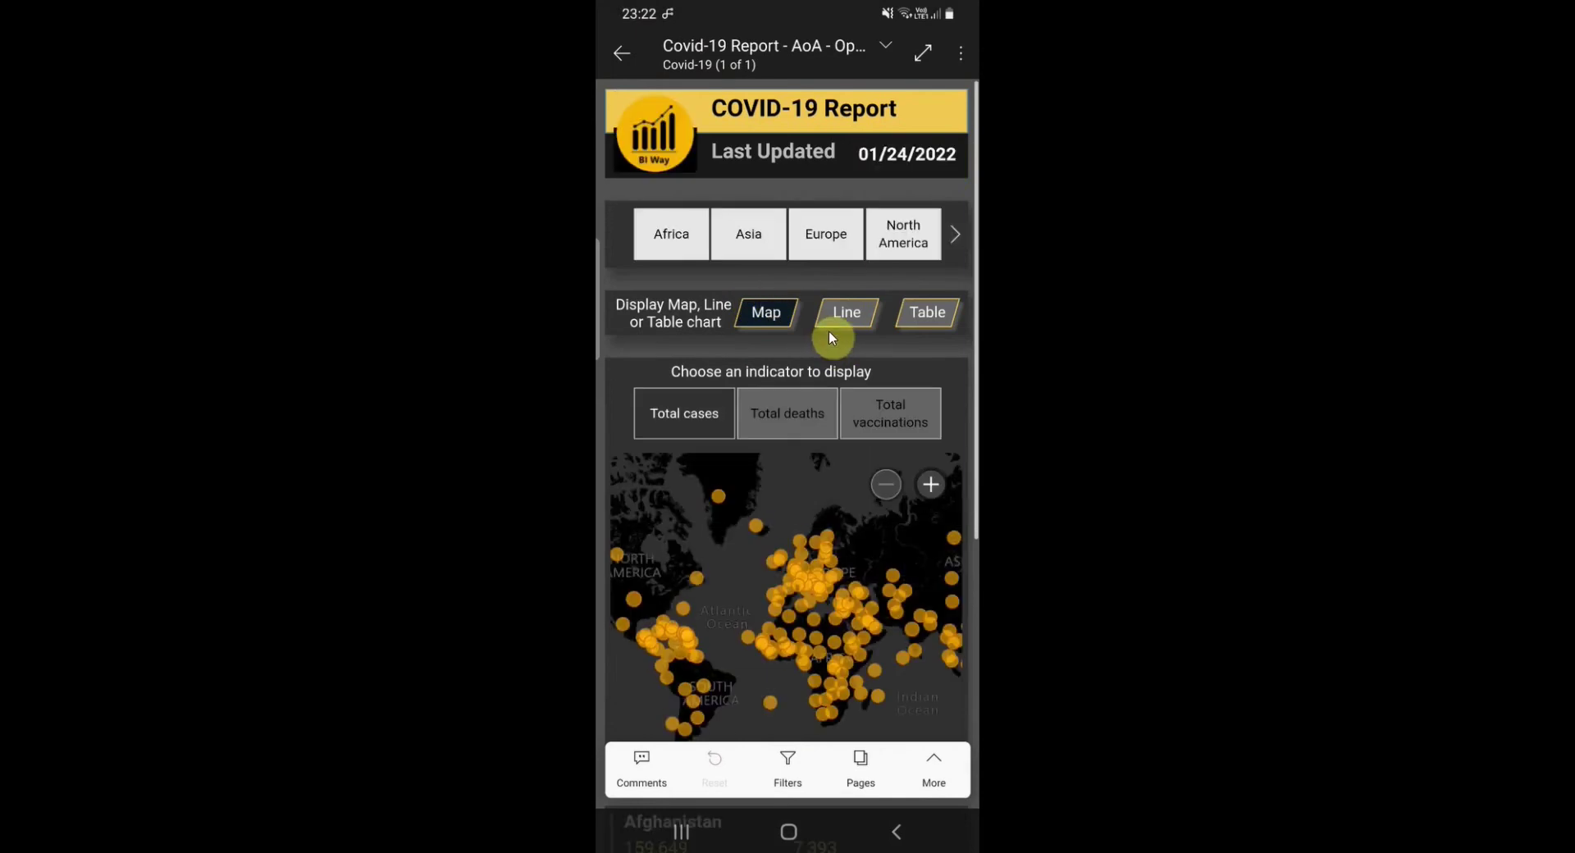
scroll(746, 342, down, 5)
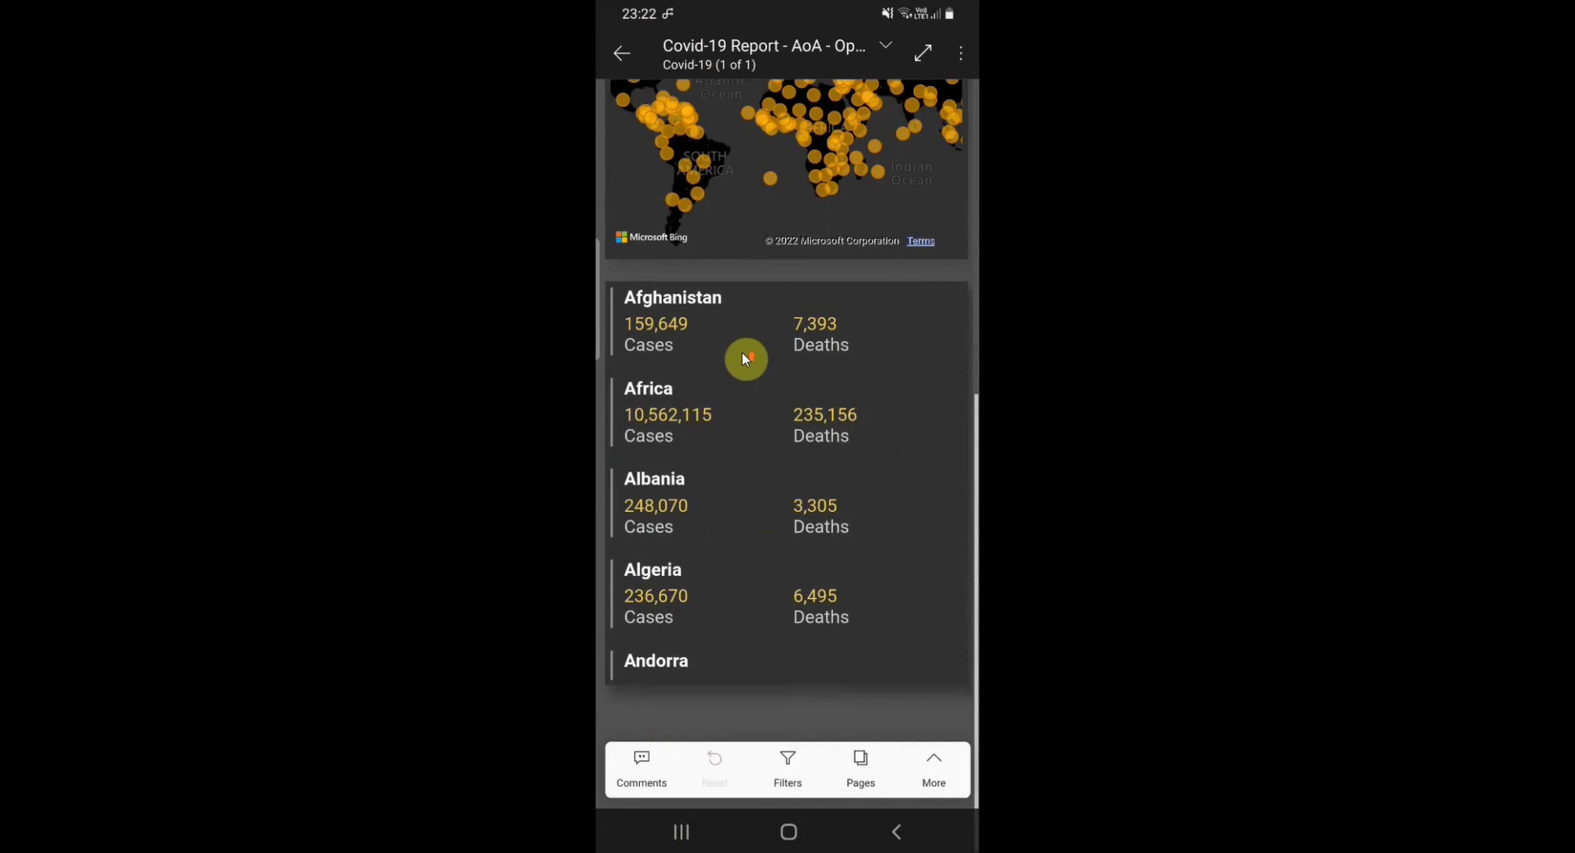
scroll(744, 344, up, 5)
scroll(741, 351, up, 1)
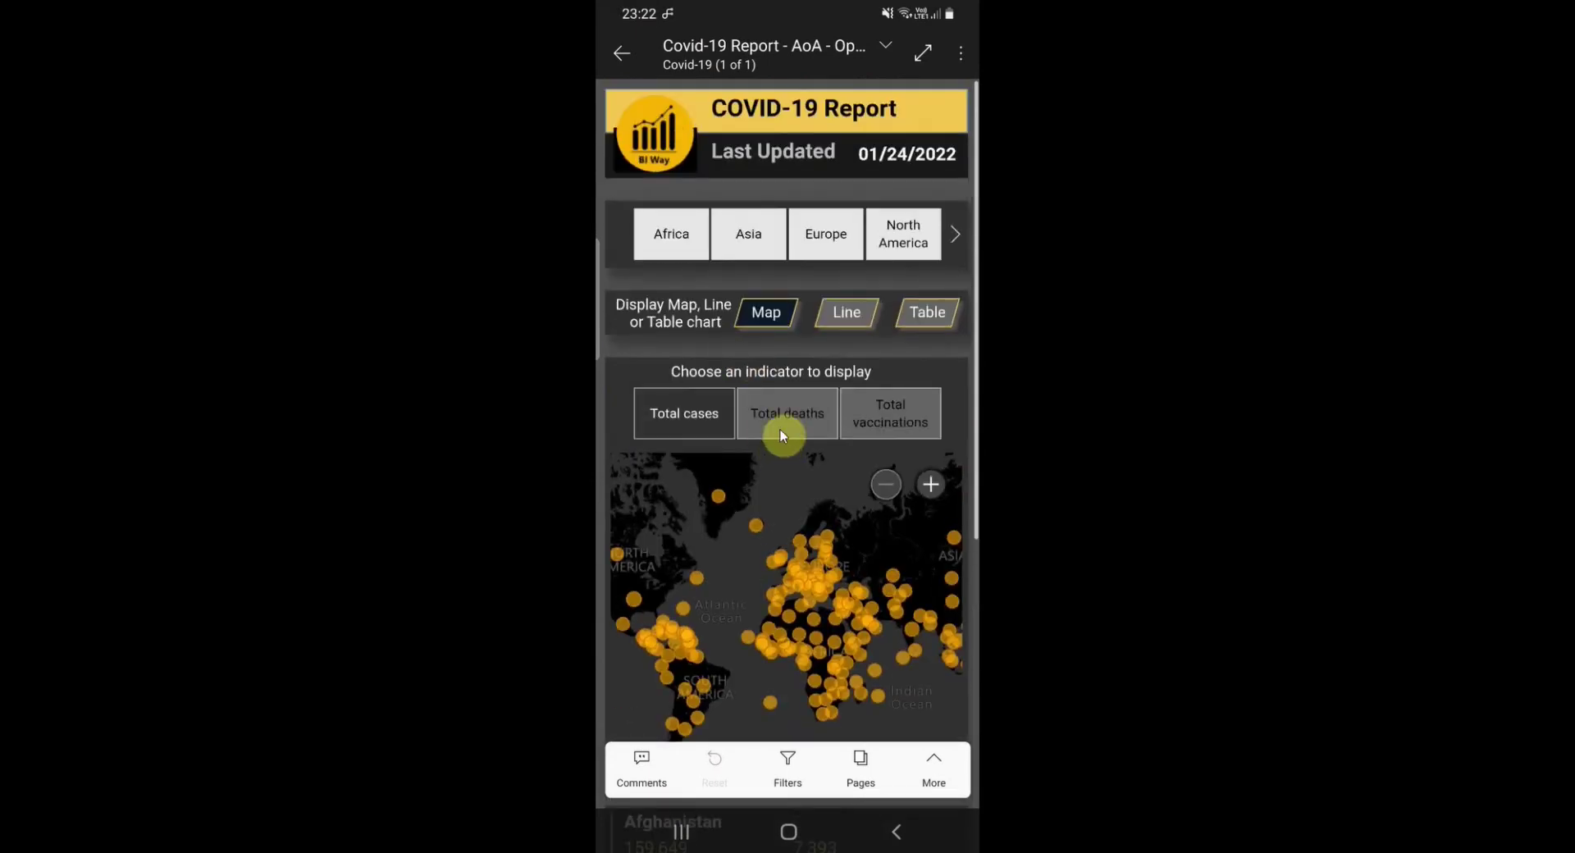
Step: Display the line chart in the report and examine the evolution of cases, deaths and tests
click(840, 319)
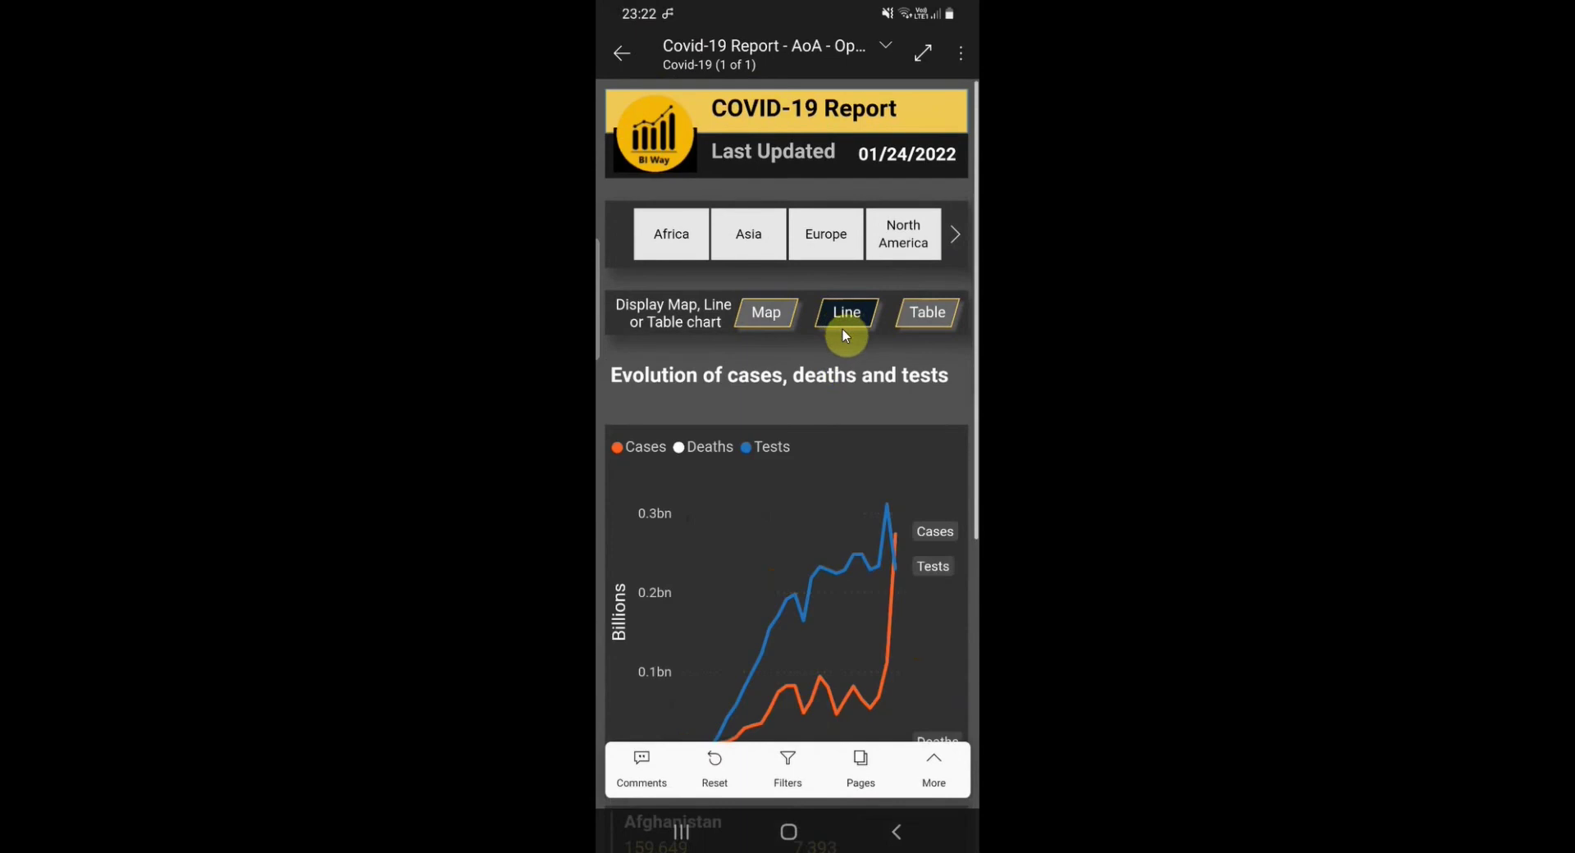
scroll(836, 378, down, 2)
scroll(762, 408, down, 5)
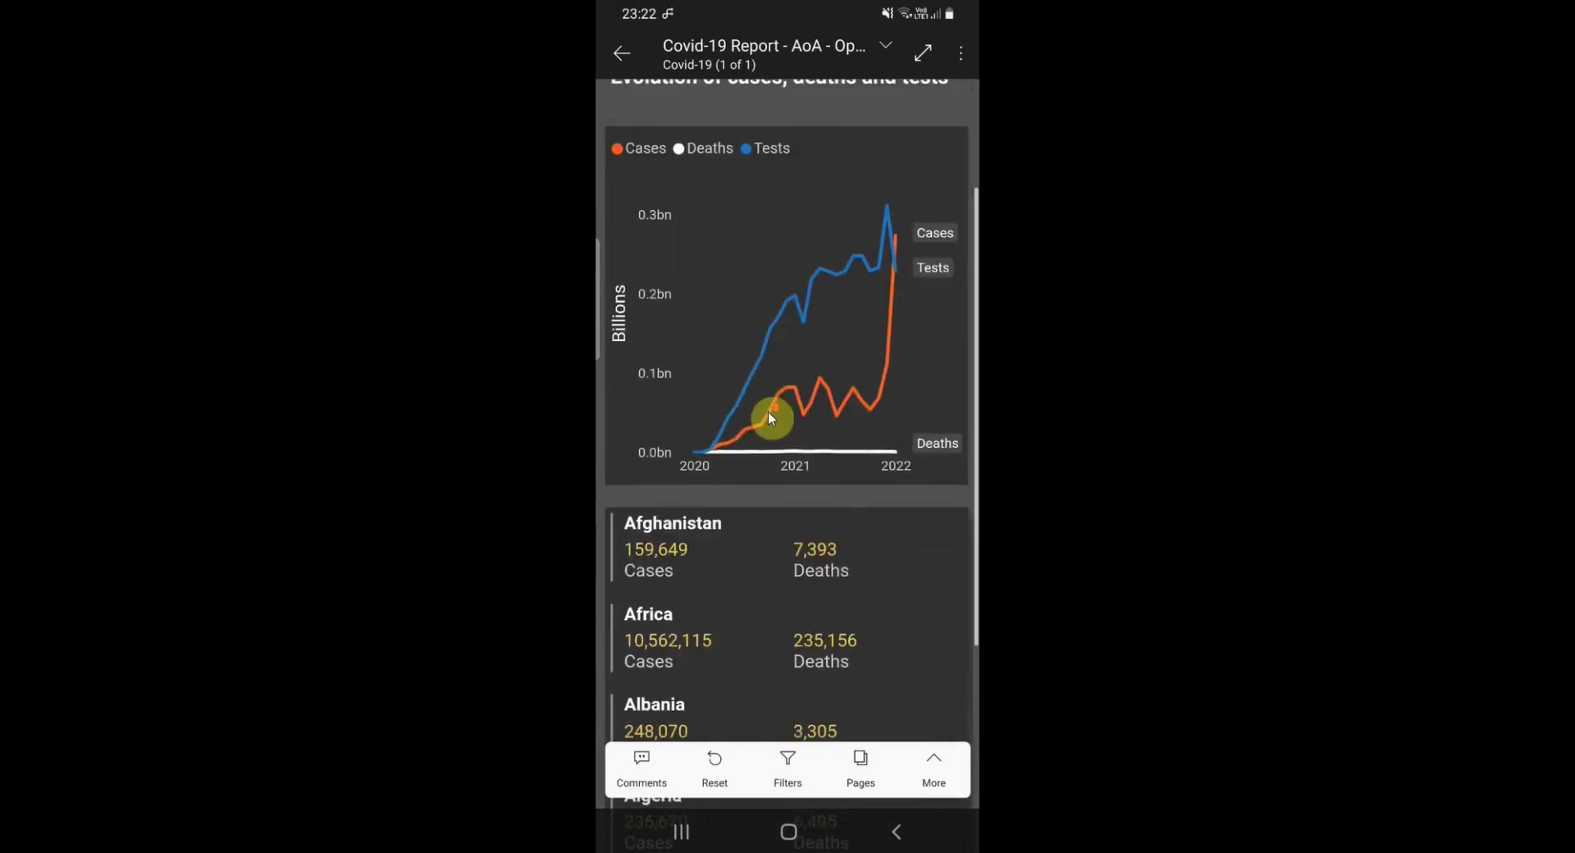
scroll(767, 421, up, 4)
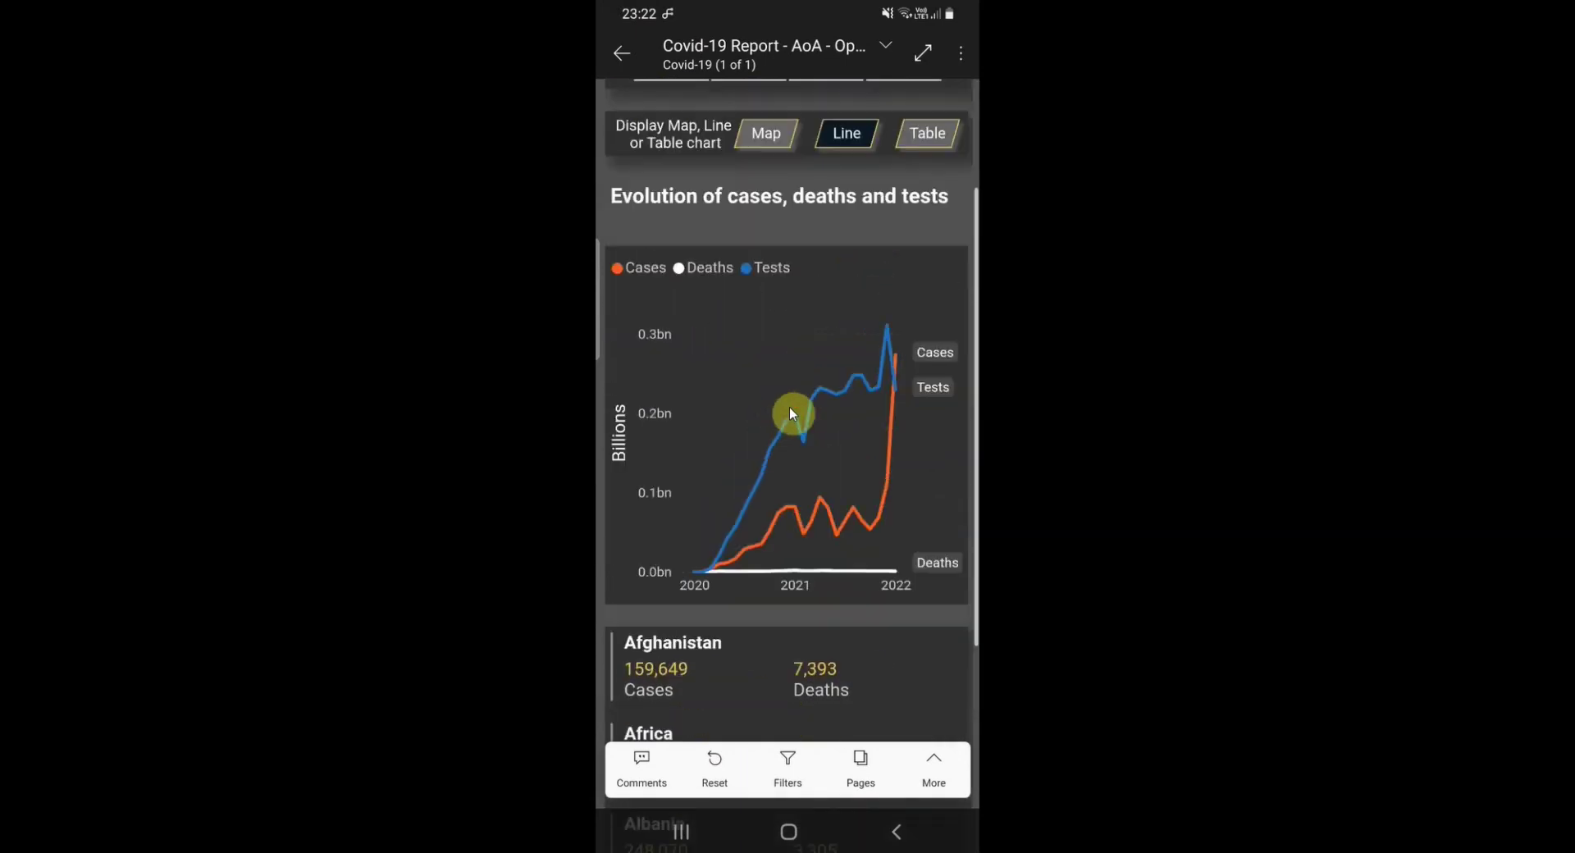
Step: Display the table view and look through its further columns and rows and the country cards below it
click(925, 136)
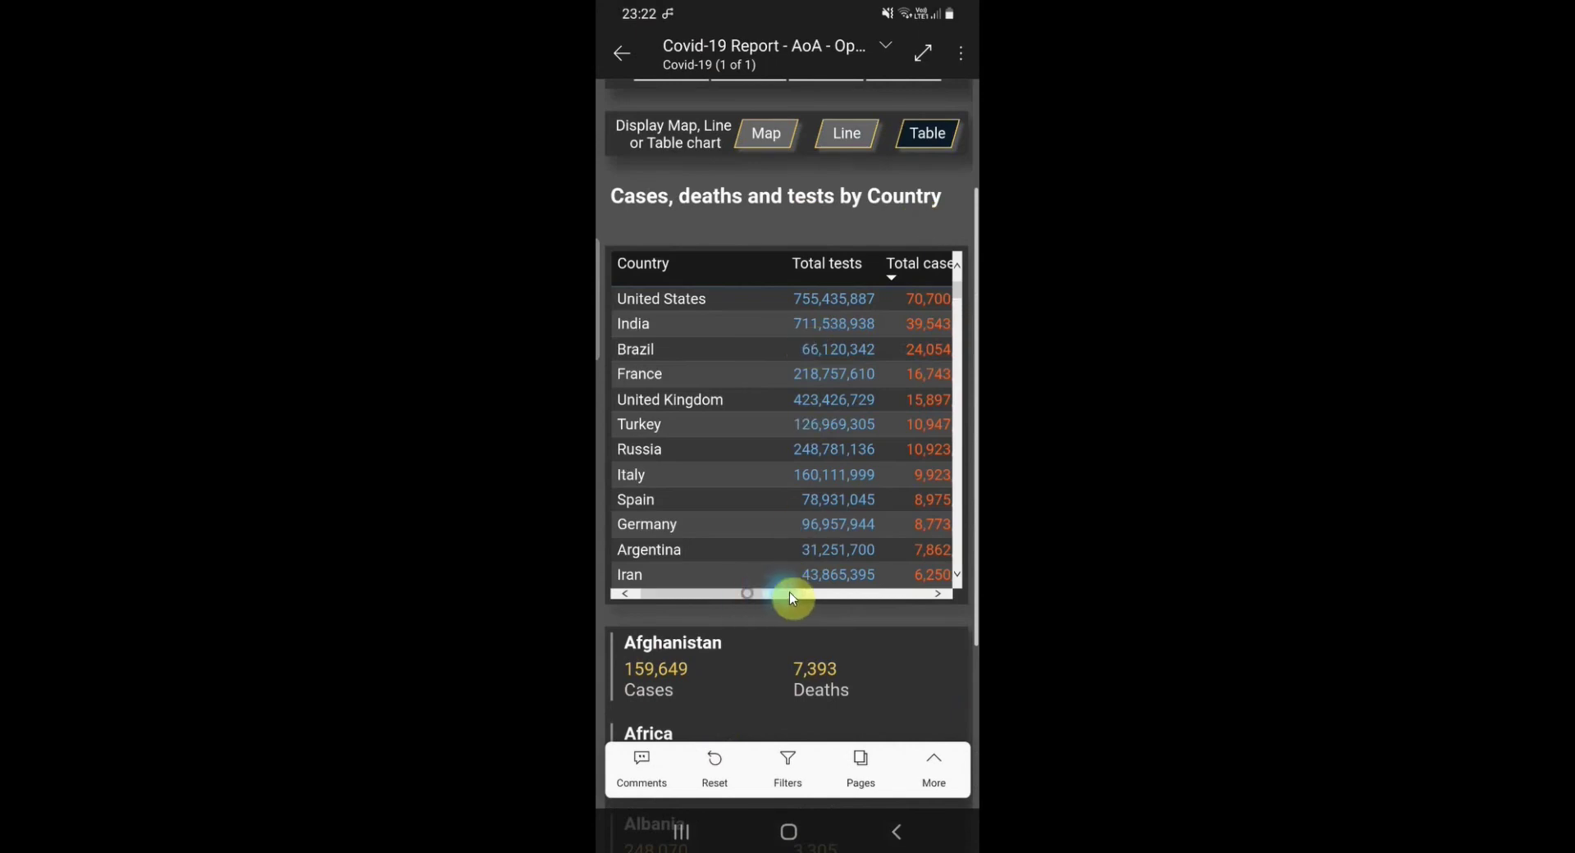
click(860, 593)
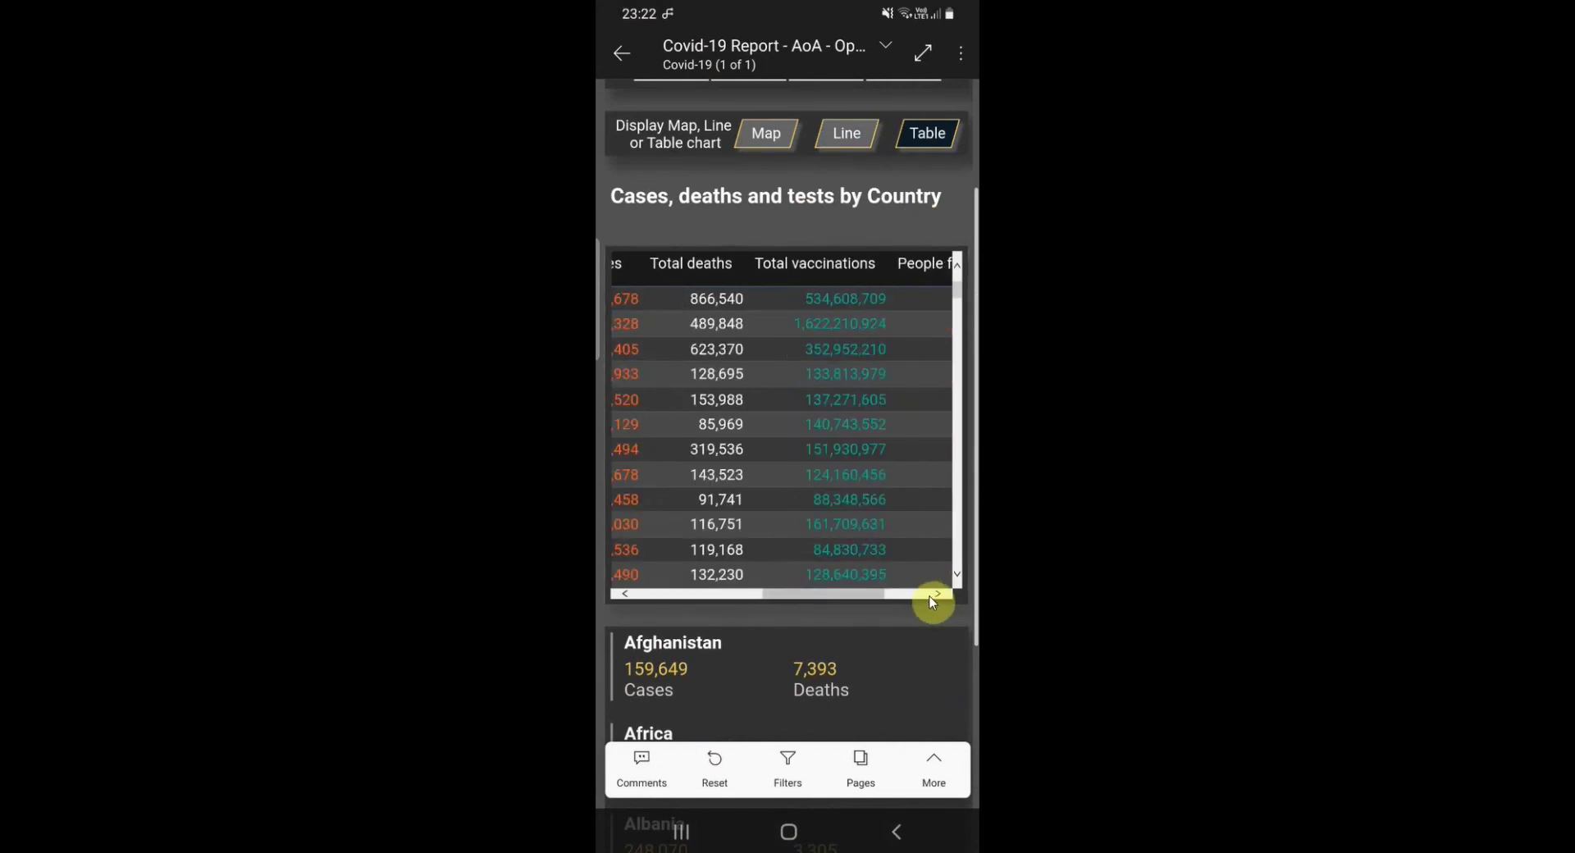
scroll(802, 401, down, 5)
scroll(800, 471, down, 3)
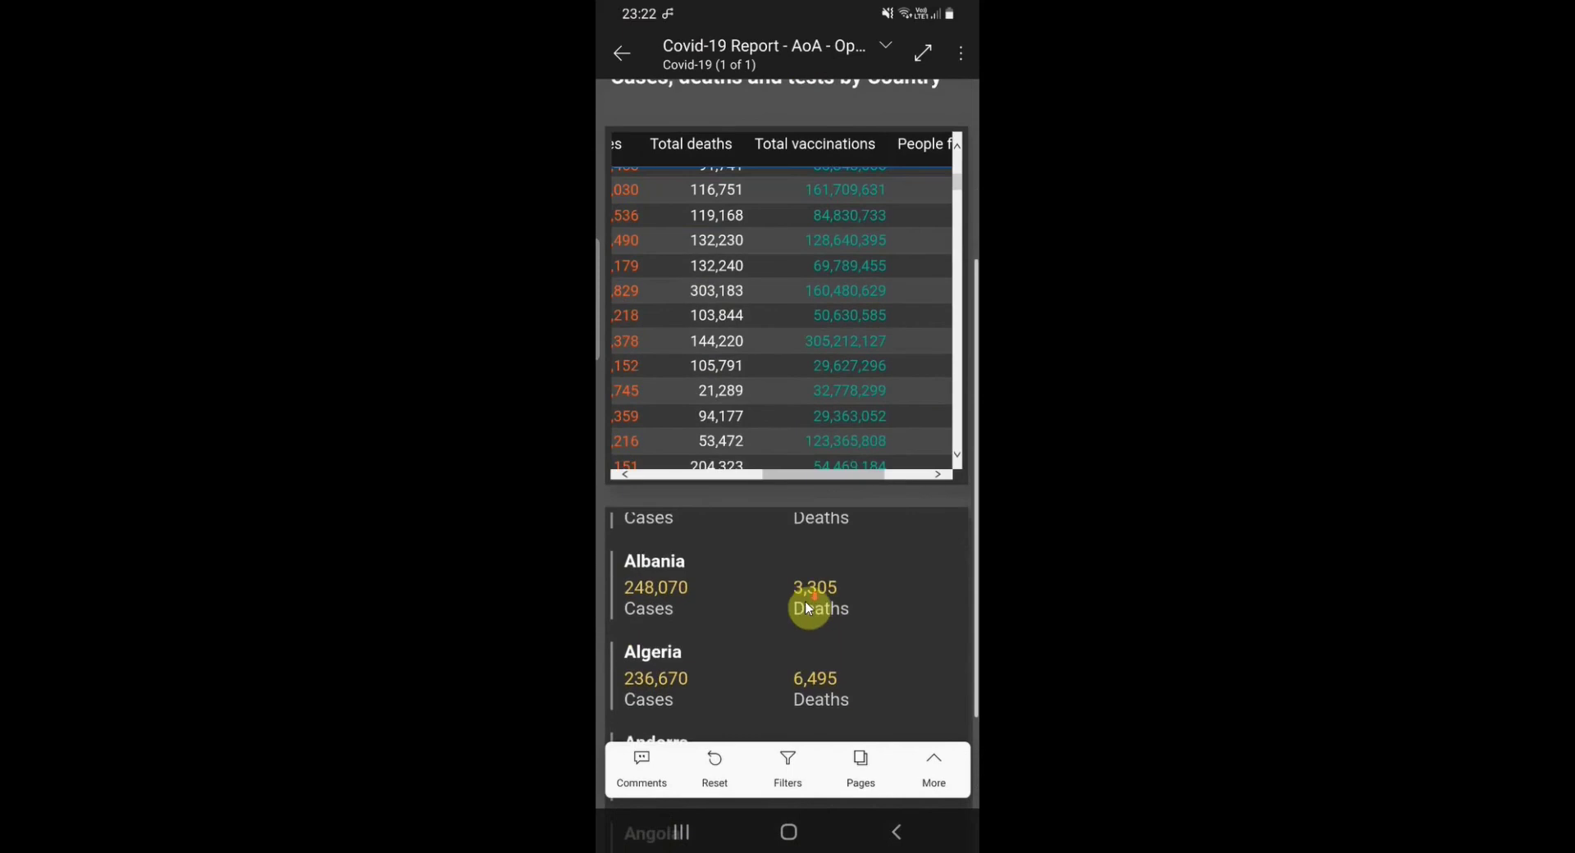
scroll(808, 607, down, 3)
scroll(949, 503, down, 5)
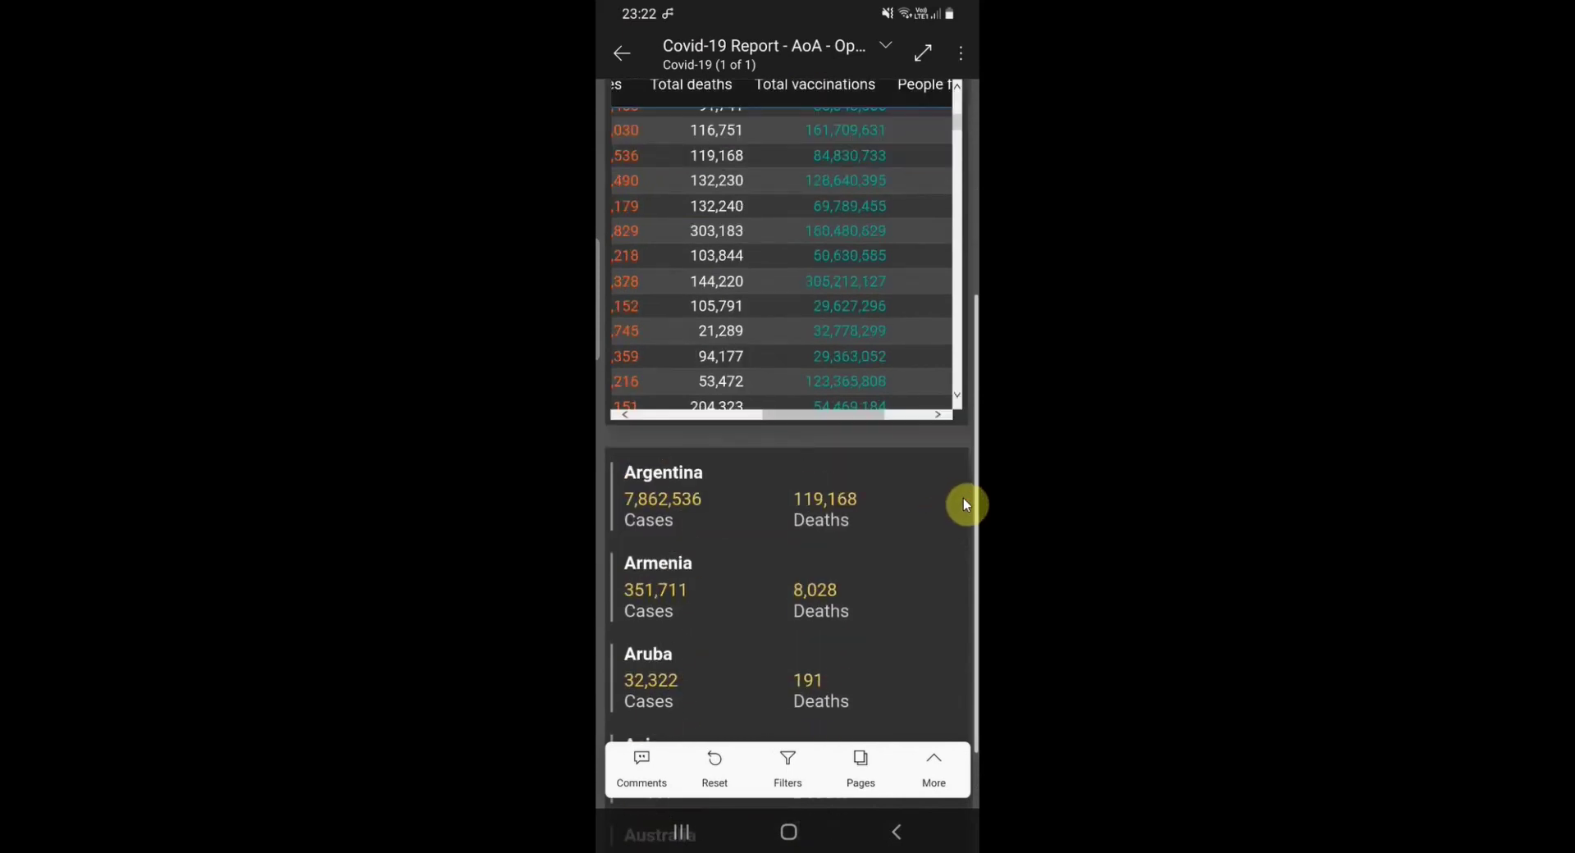
drag(870, 436, 860, 193)
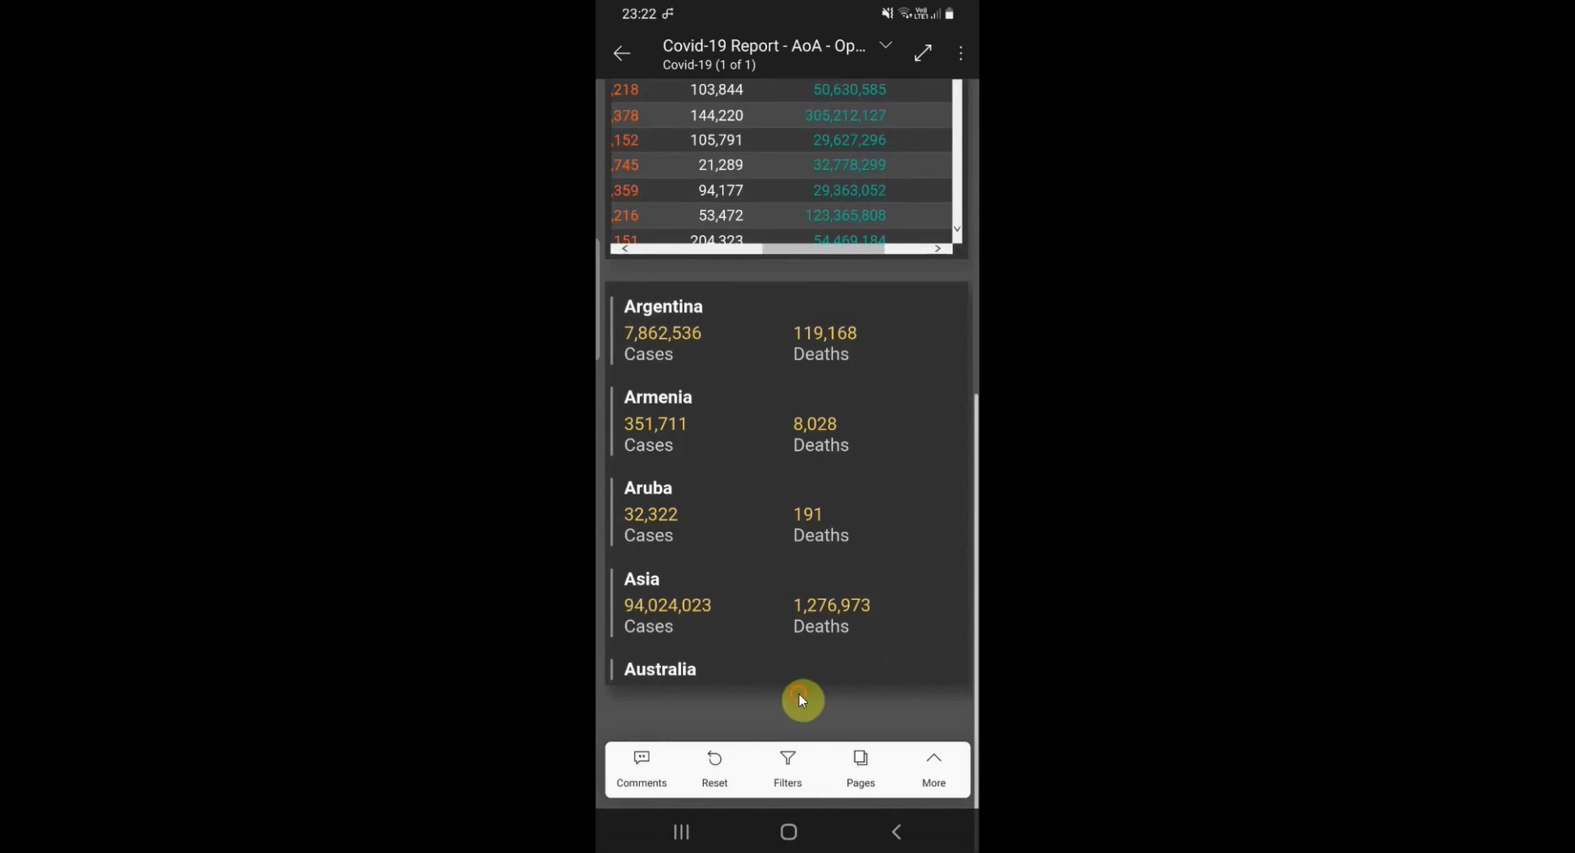
scroll(799, 693, up, 5)
scroll(807, 391, up, 10)
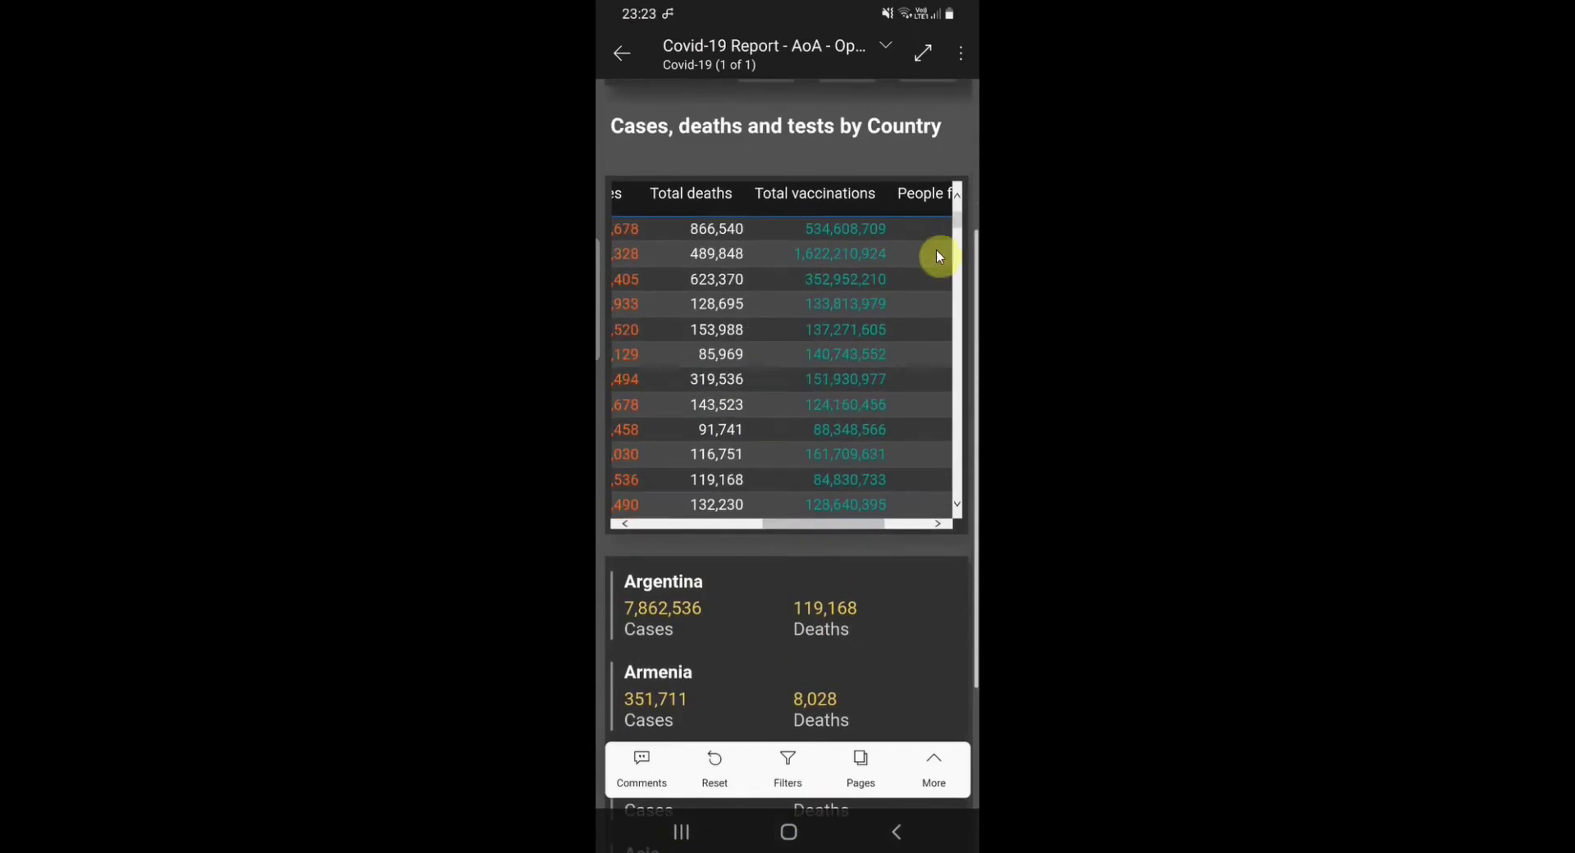
scroll(953, 165, up, 5)
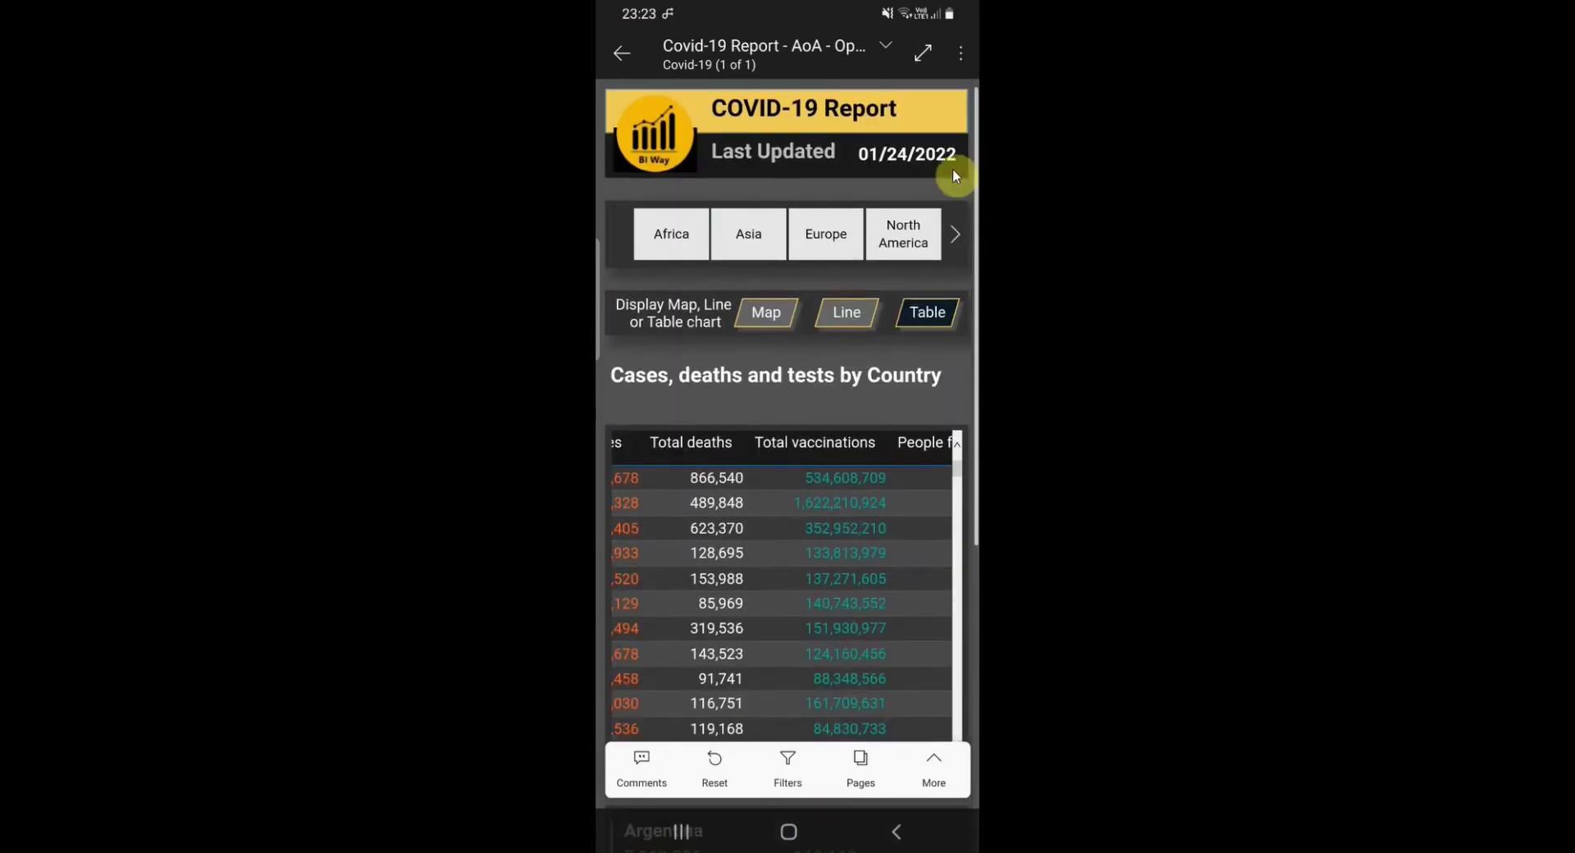
Step: Filter the report to Africa and display the map with Total deaths, followed by Total vaccinations
click(700, 243)
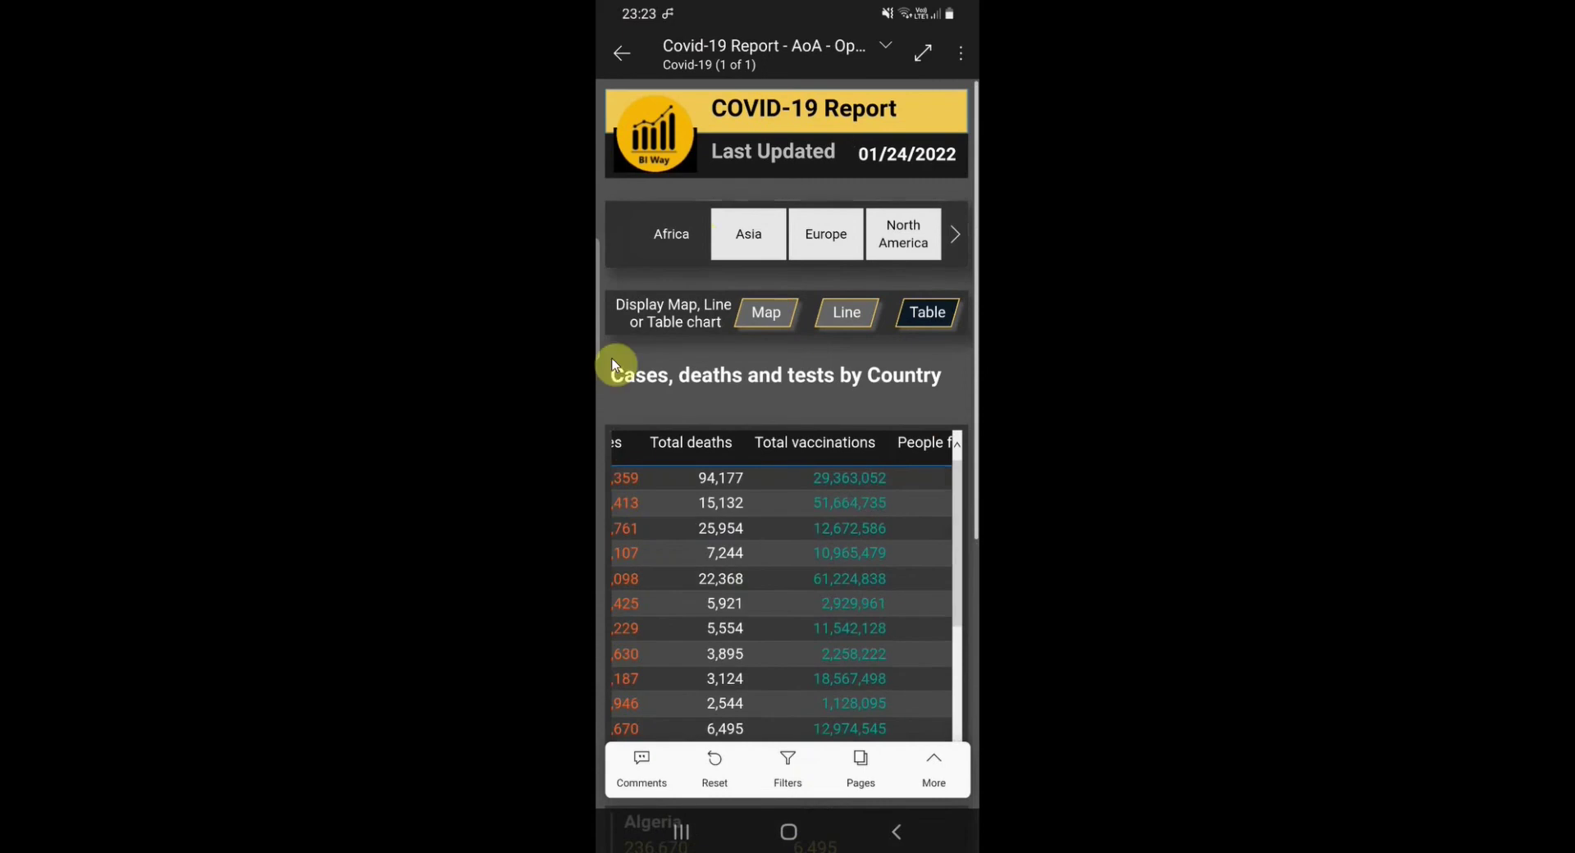
click(763, 315)
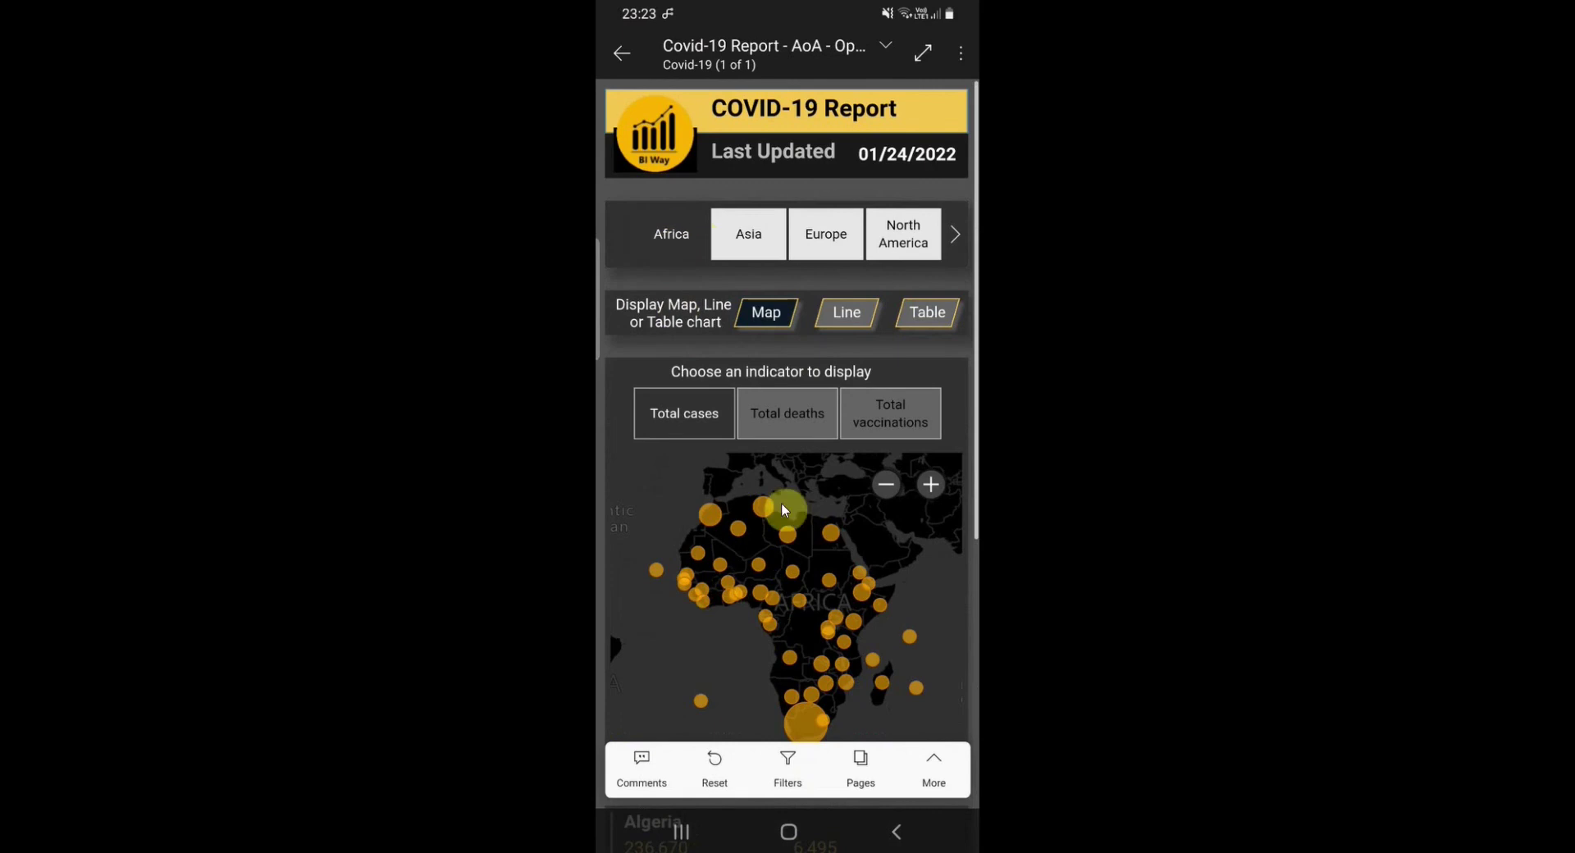
click(790, 415)
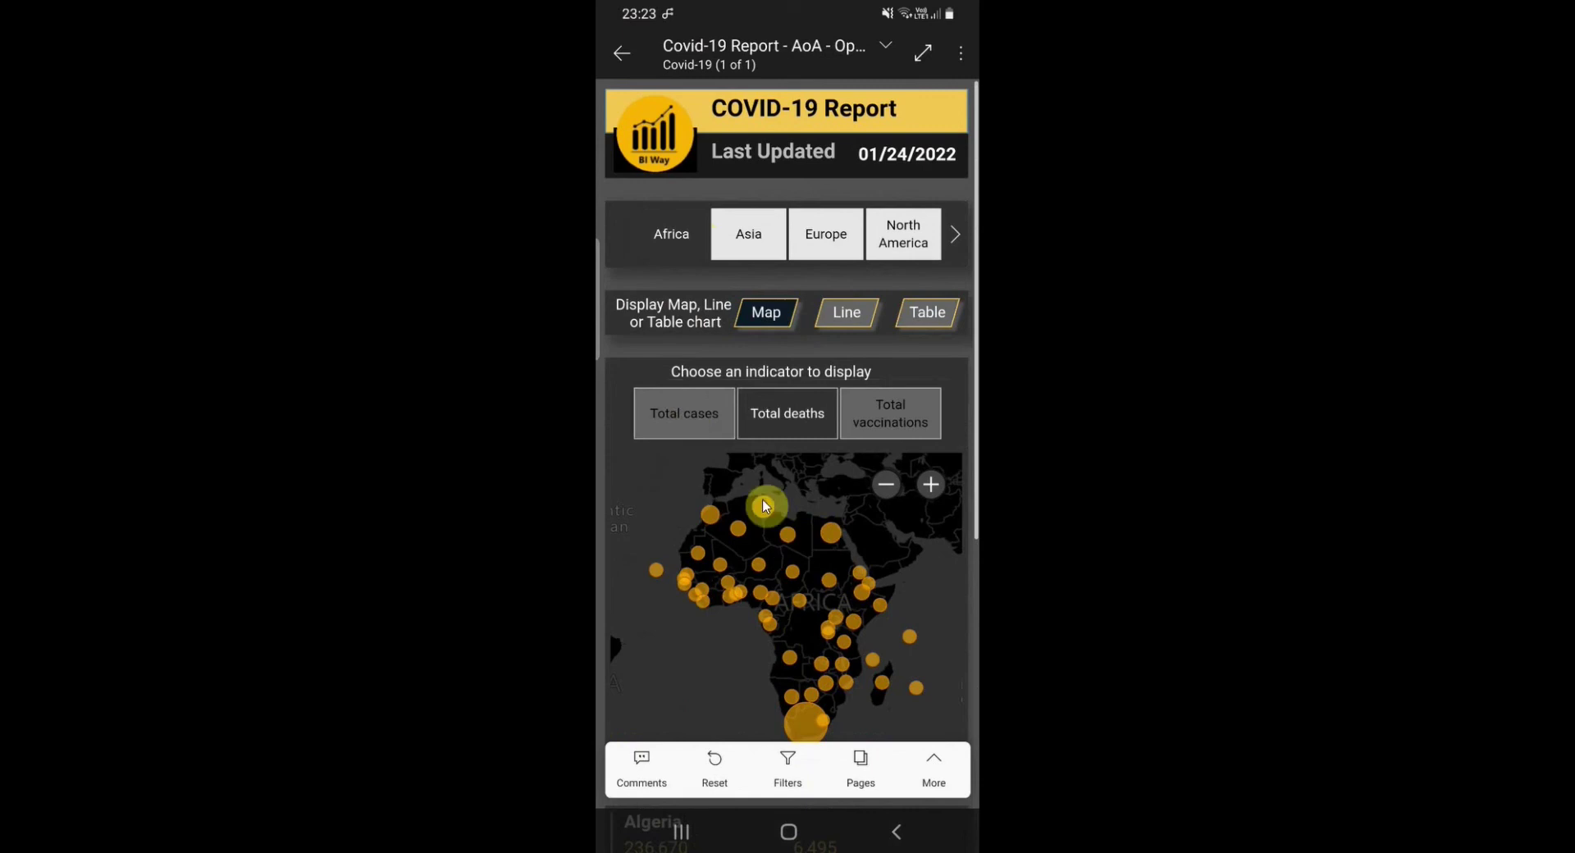
click(873, 419)
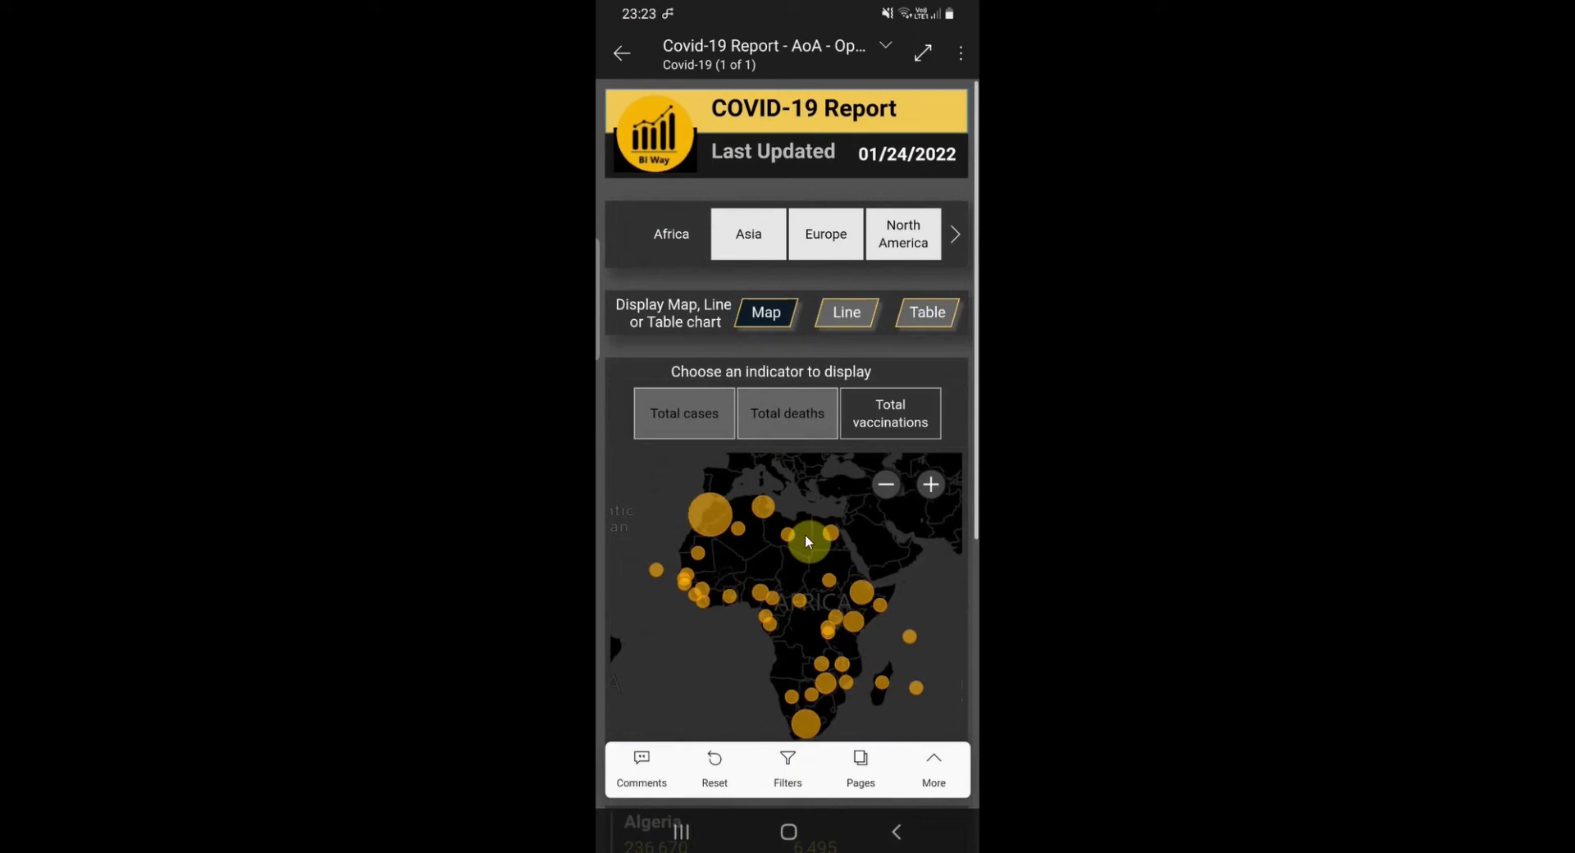
Step: Open the report page's filters and look through the country values in the Country filter
click(784, 769)
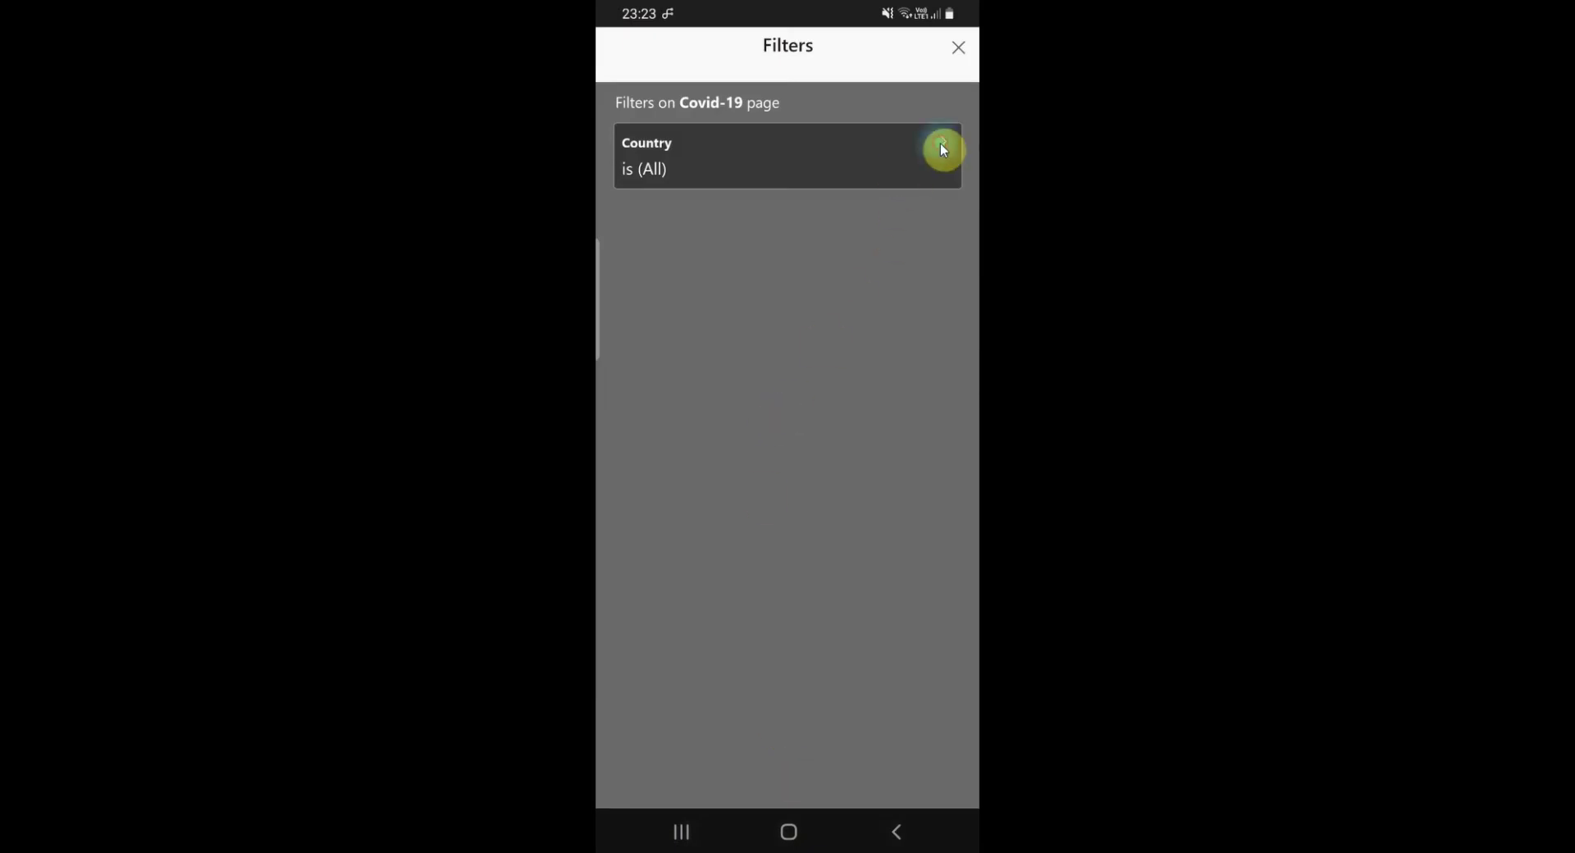
scroll(812, 278, down, 3)
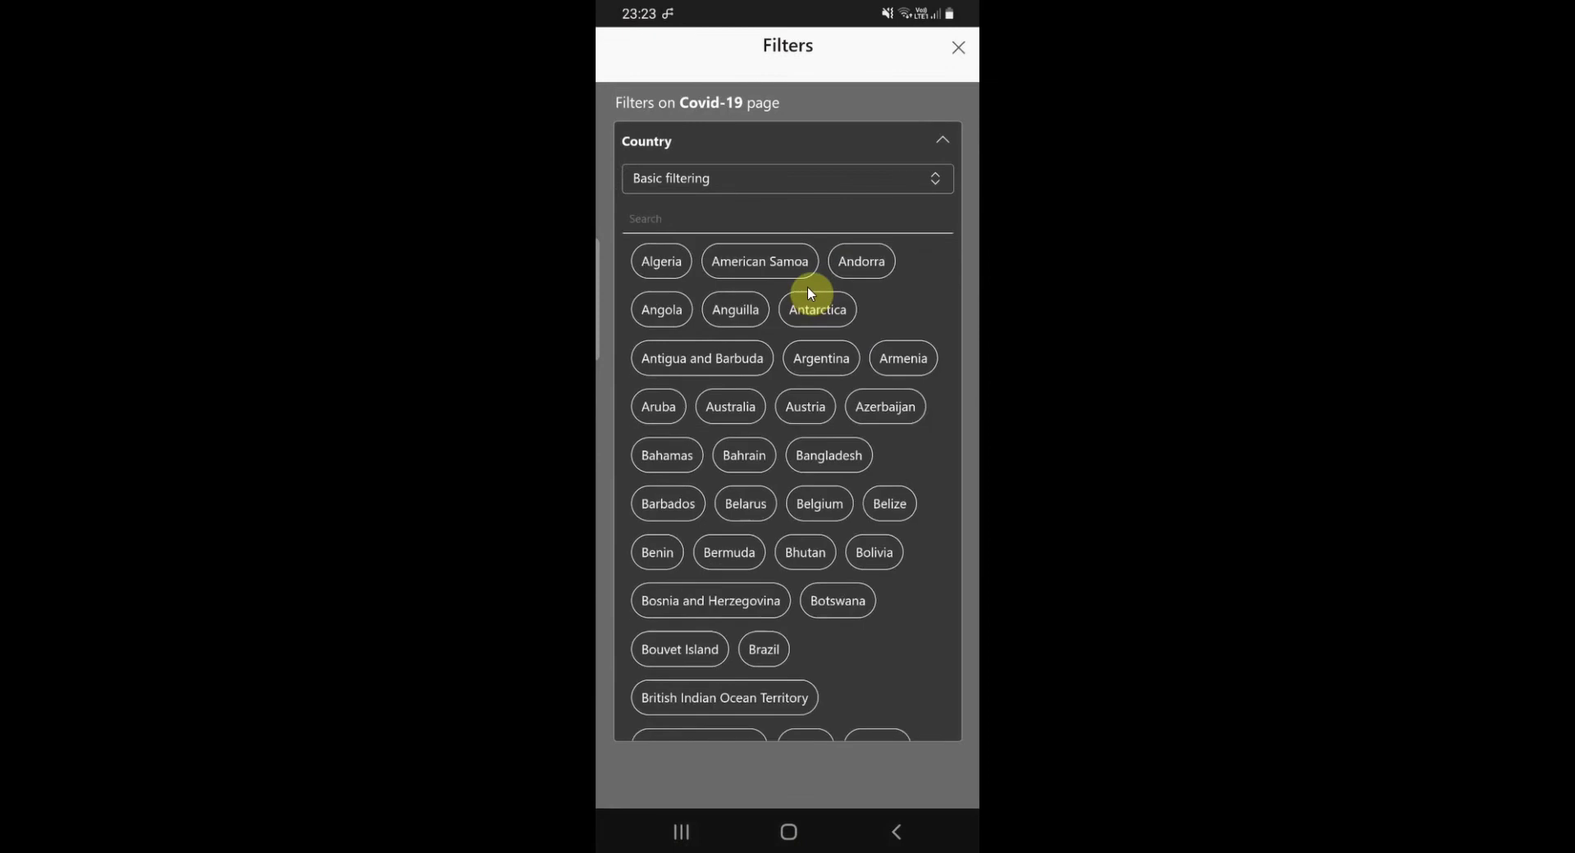
drag(762, 545, 868, 289)
Step: Examine the Country filter's advanced filtering conditions, restore Basic filtering and close the filters without applying any
click(934, 181)
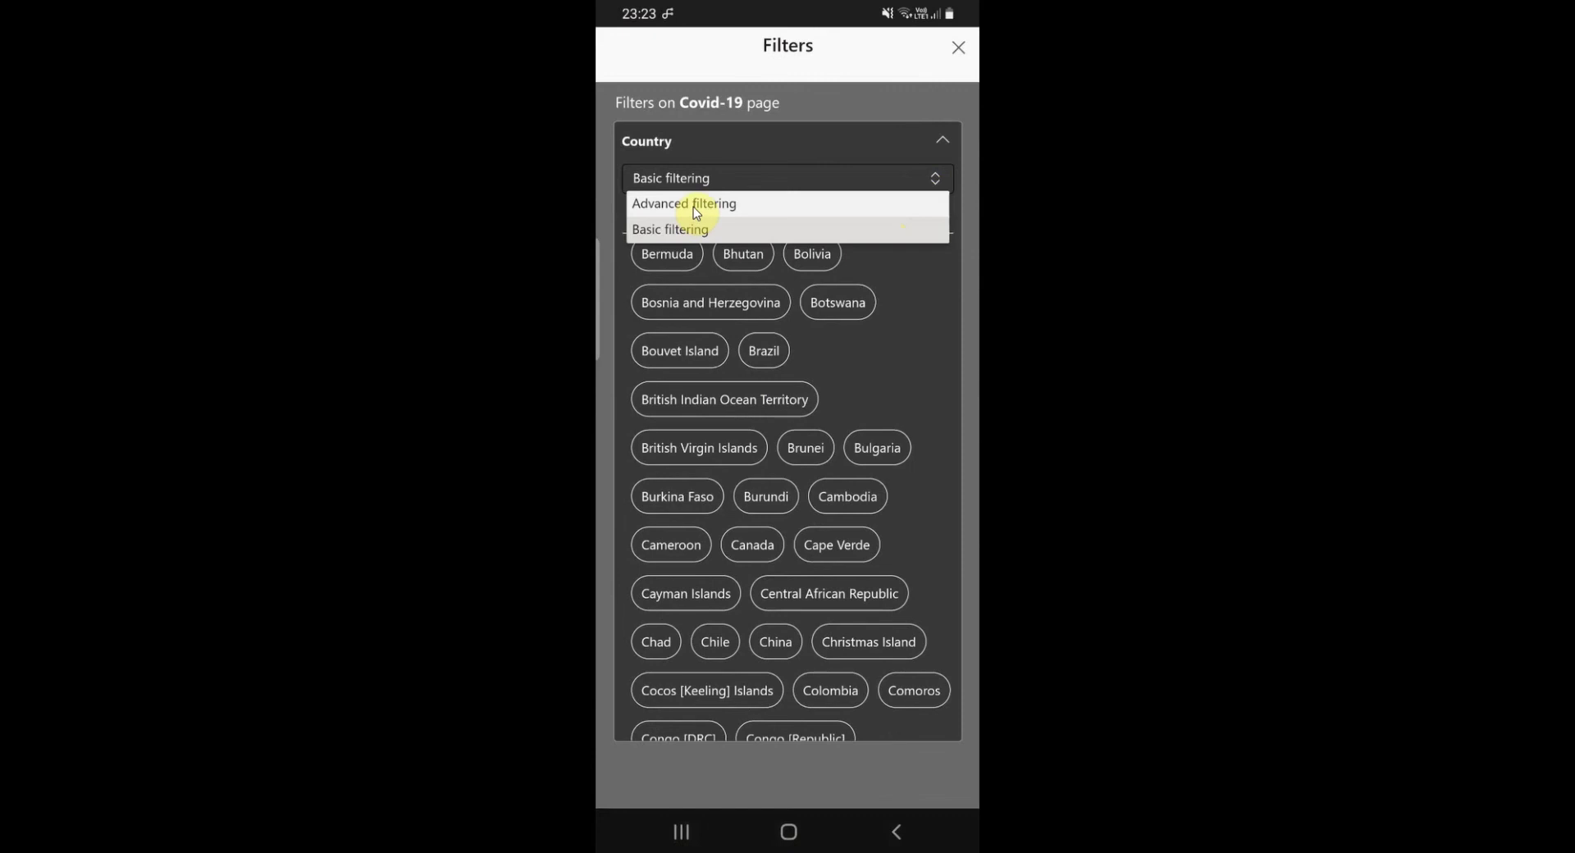
click(692, 207)
click(750, 254)
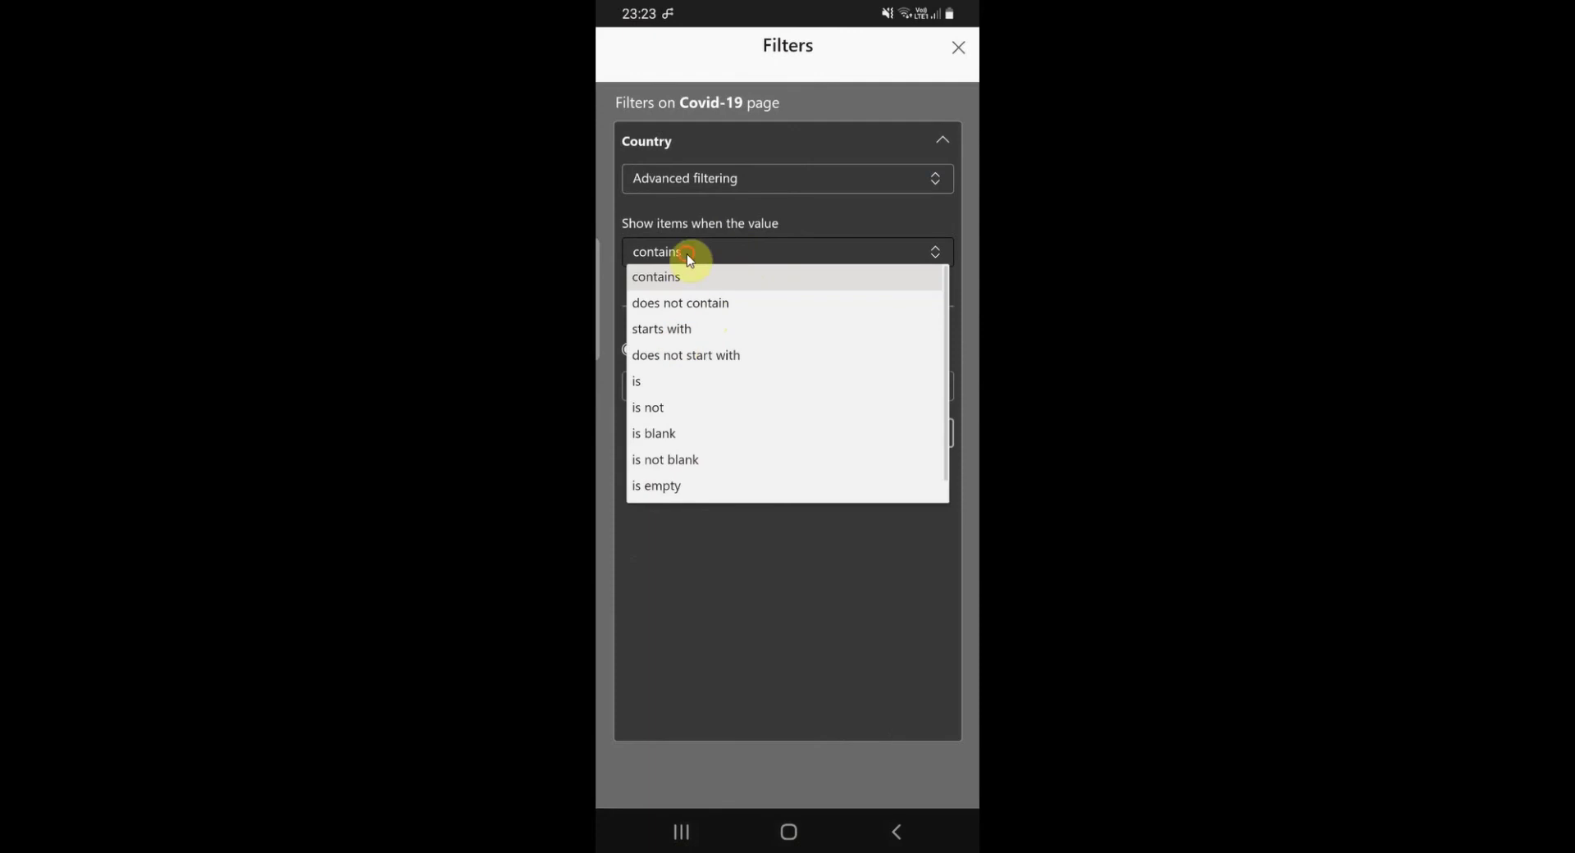
click(937, 253)
click(755, 351)
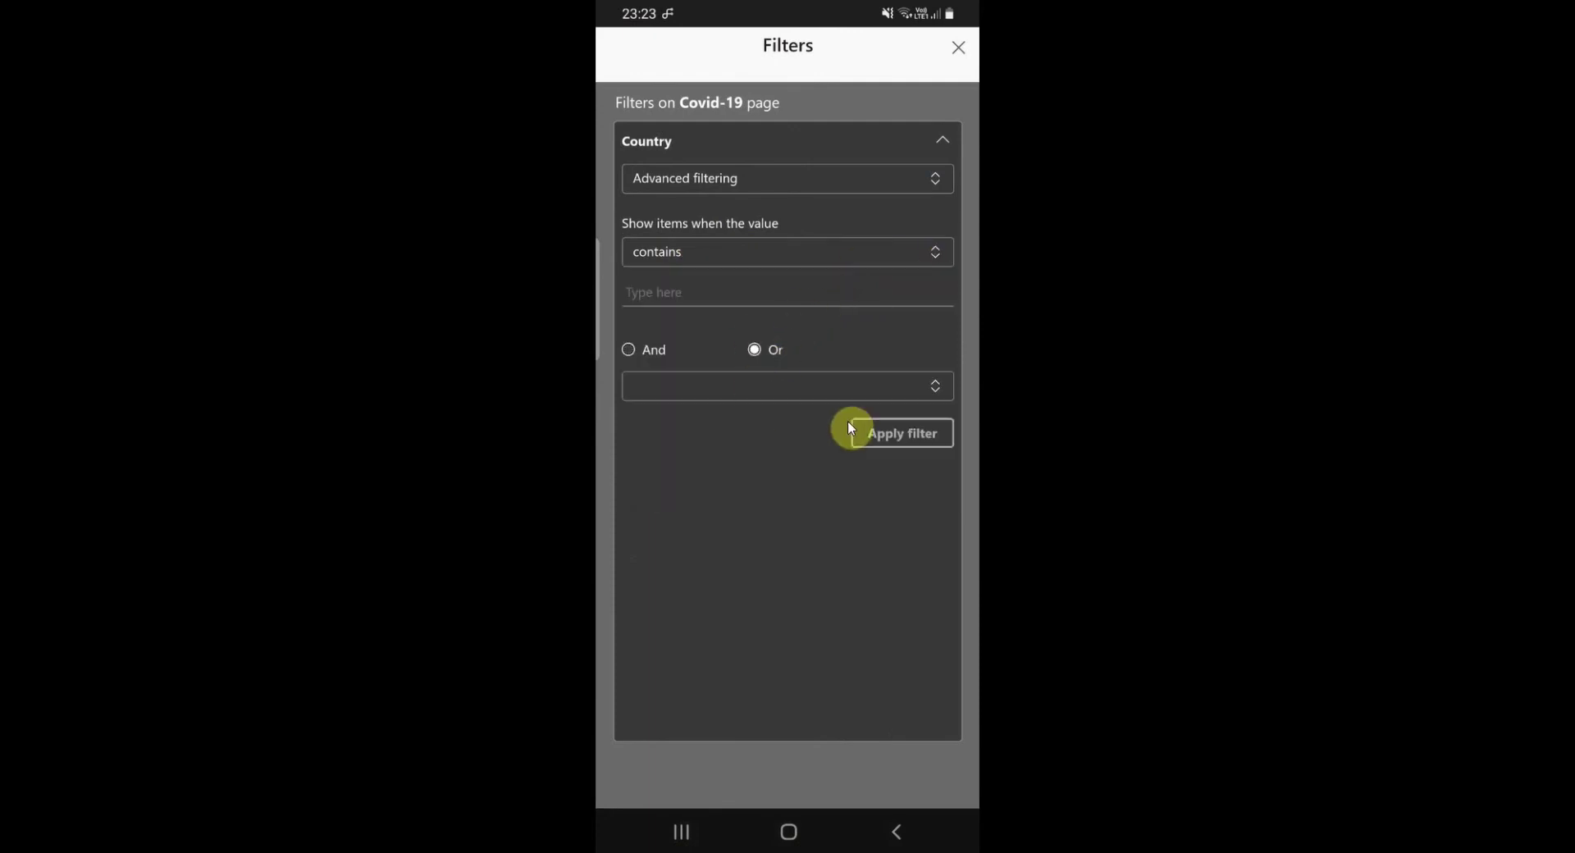
click(862, 181)
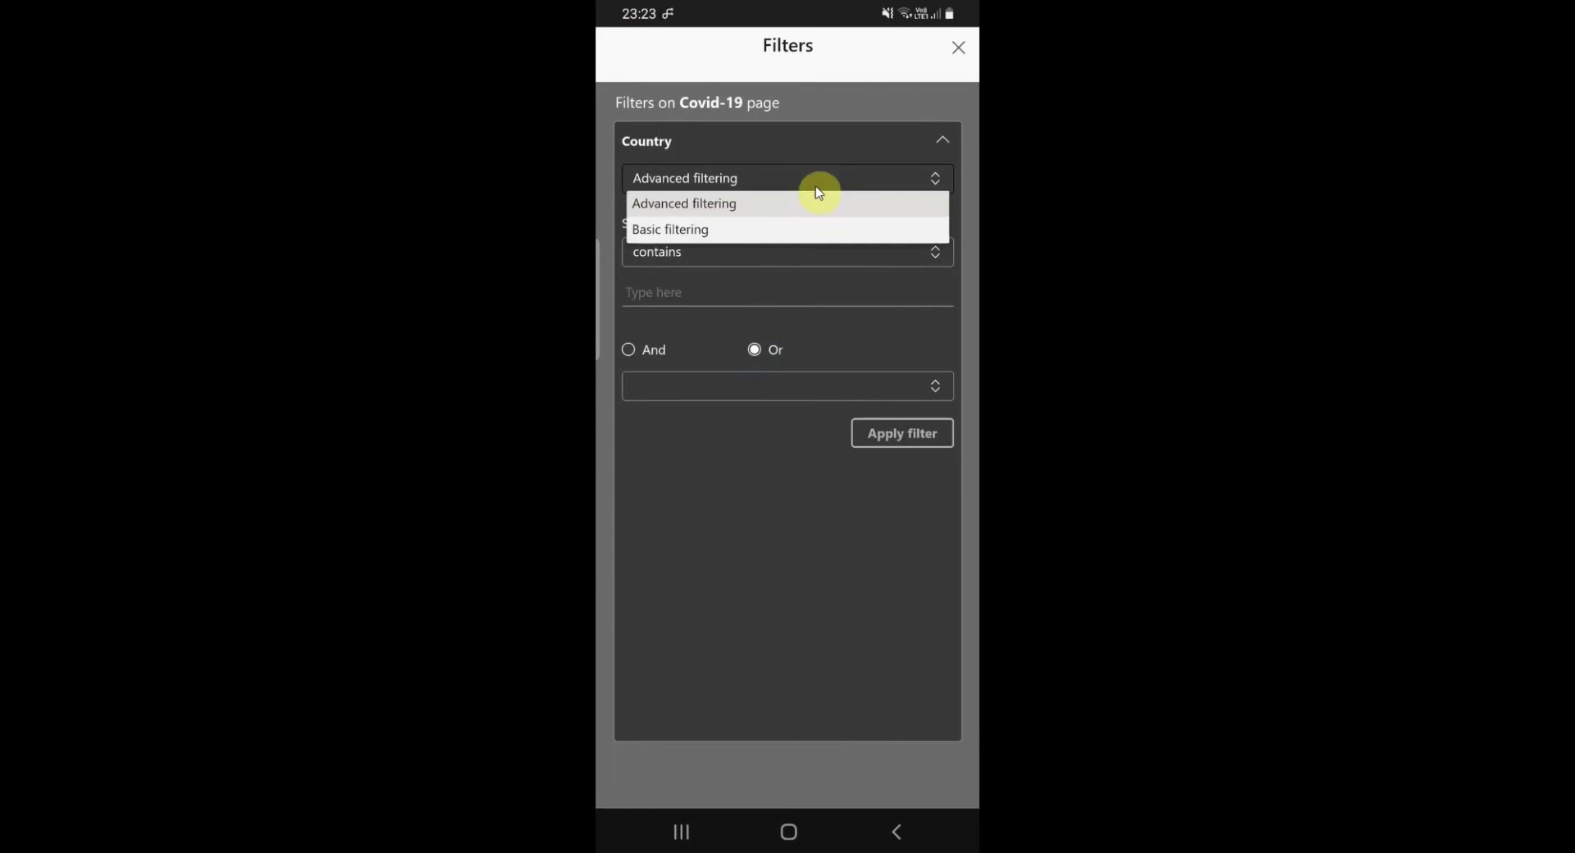
click(704, 230)
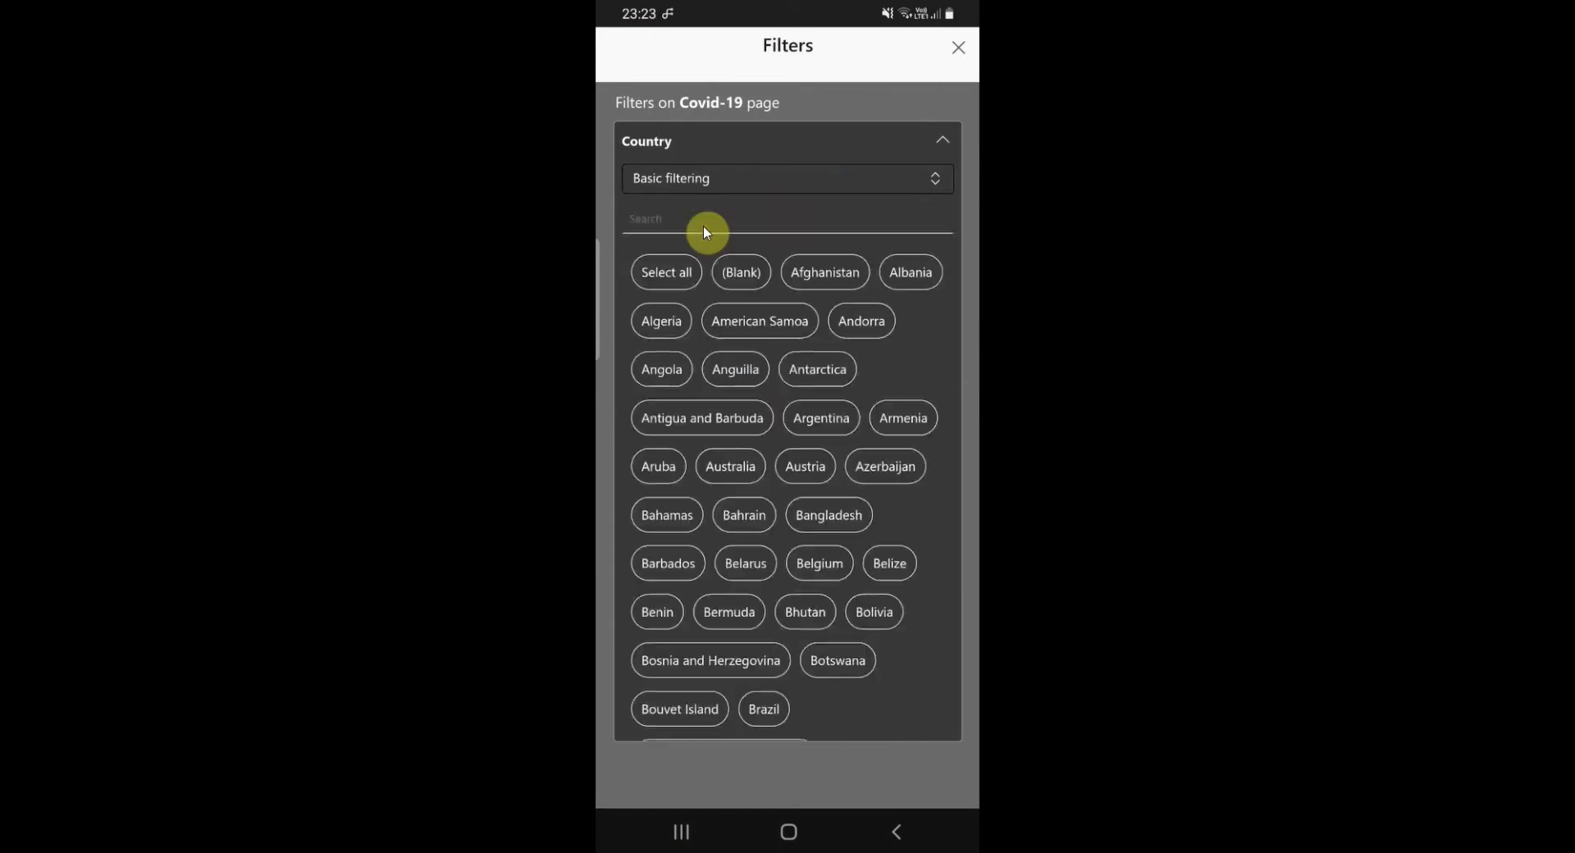
click(940, 142)
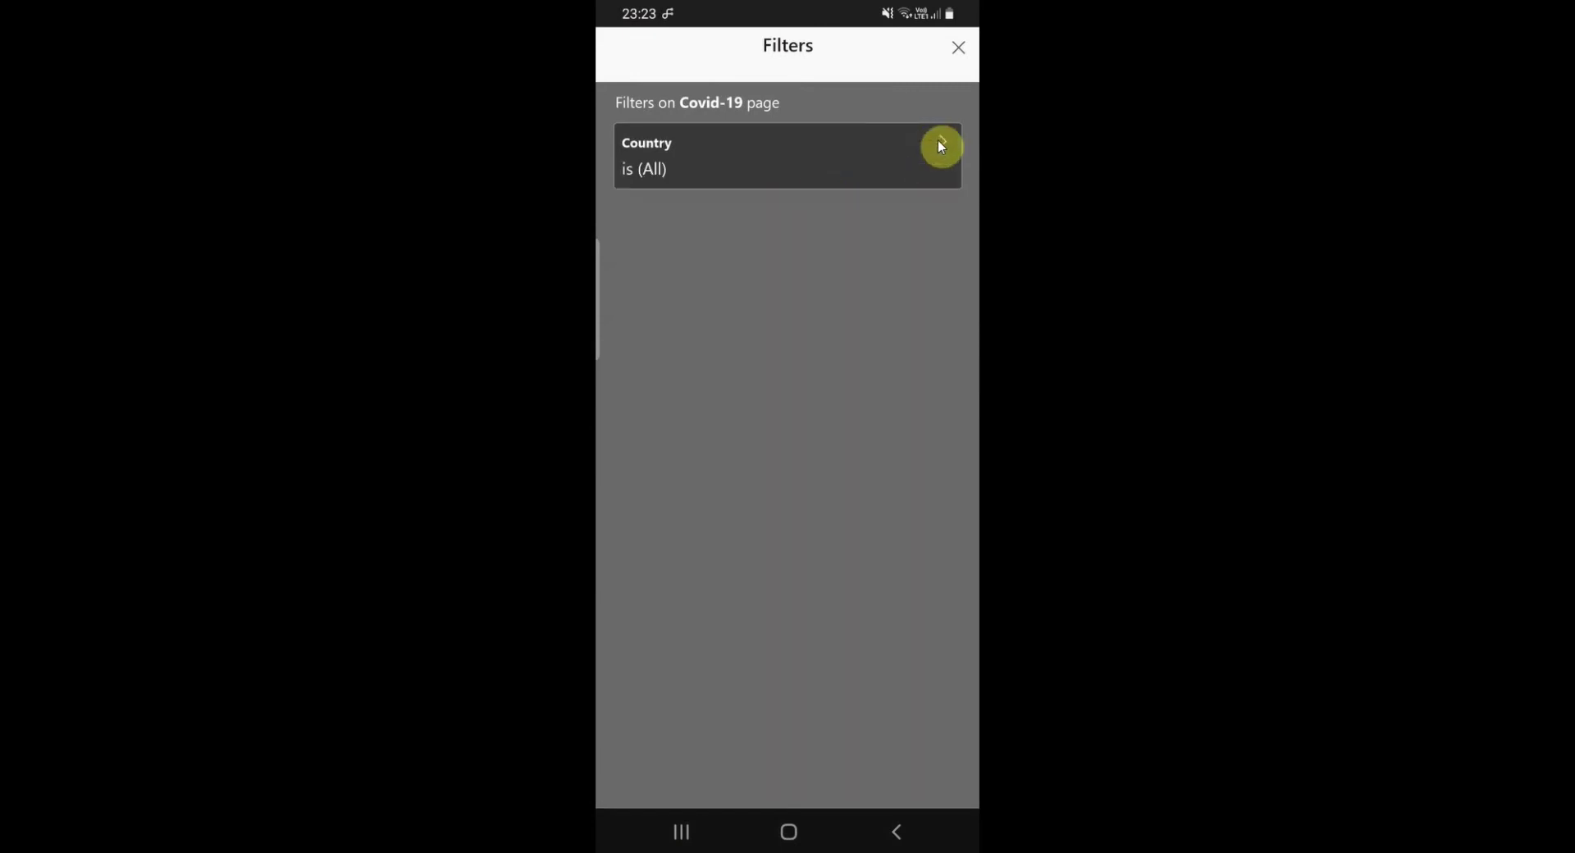
click(954, 47)
click(853, 324)
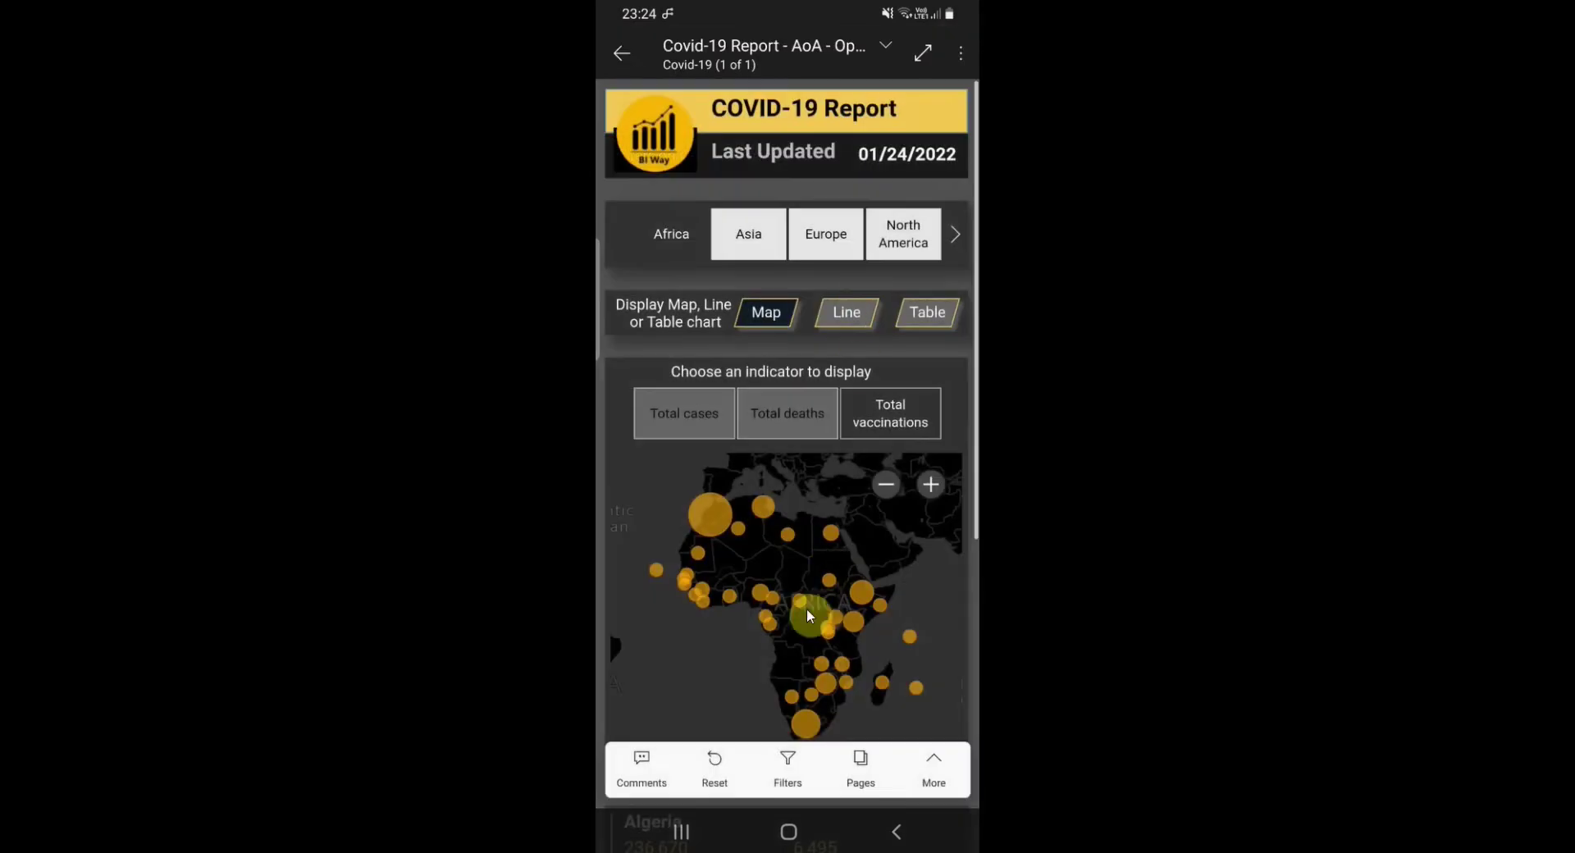
Step: View the additional report actions, and select Morocco's bubble on the map to examine its country card
click(933, 783)
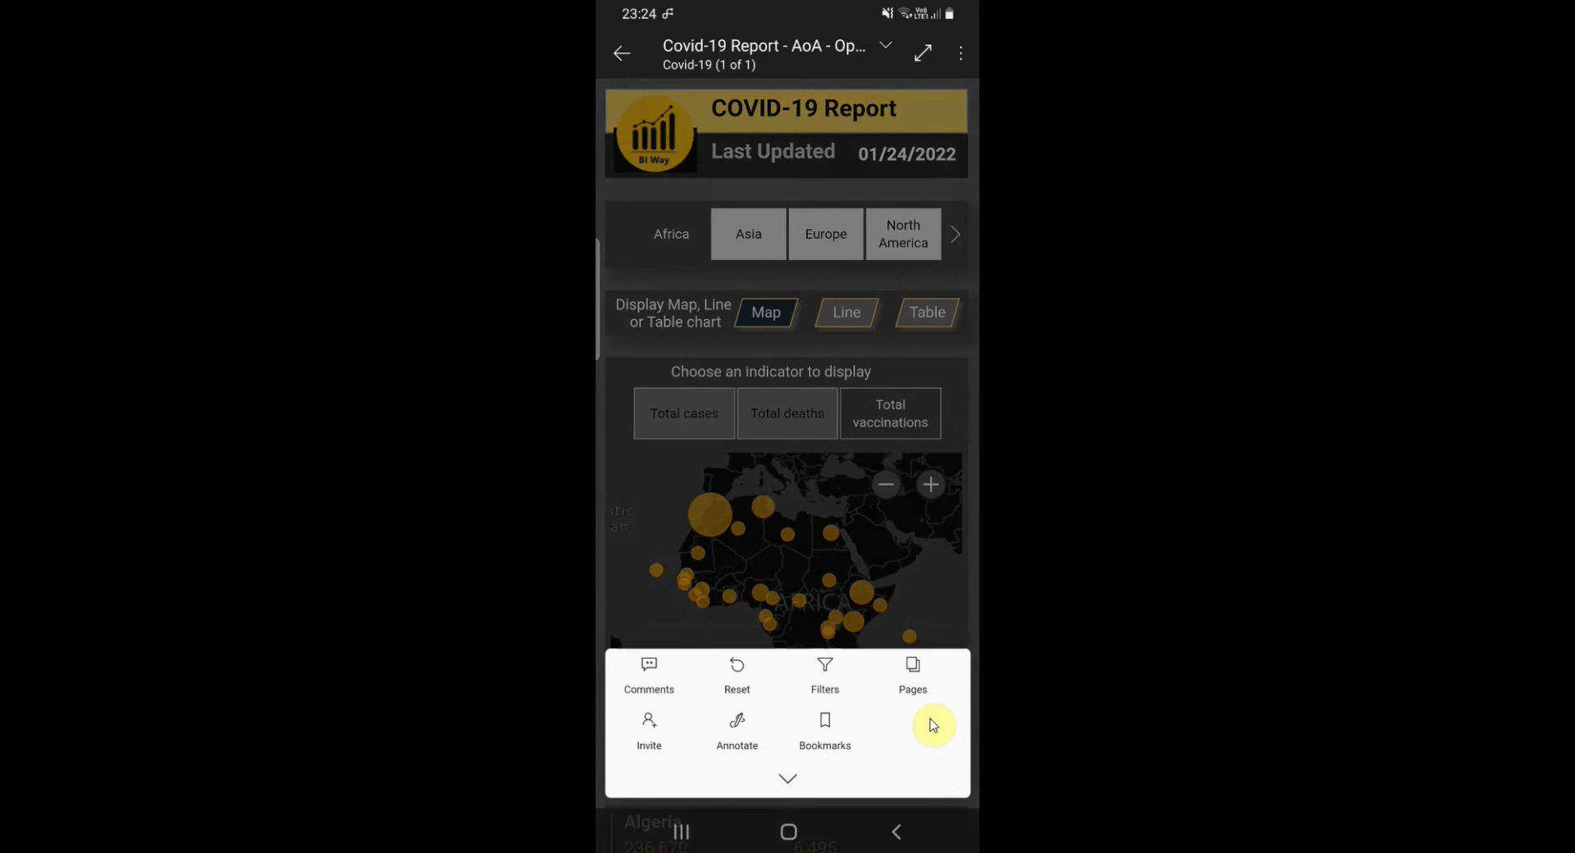
click(932, 603)
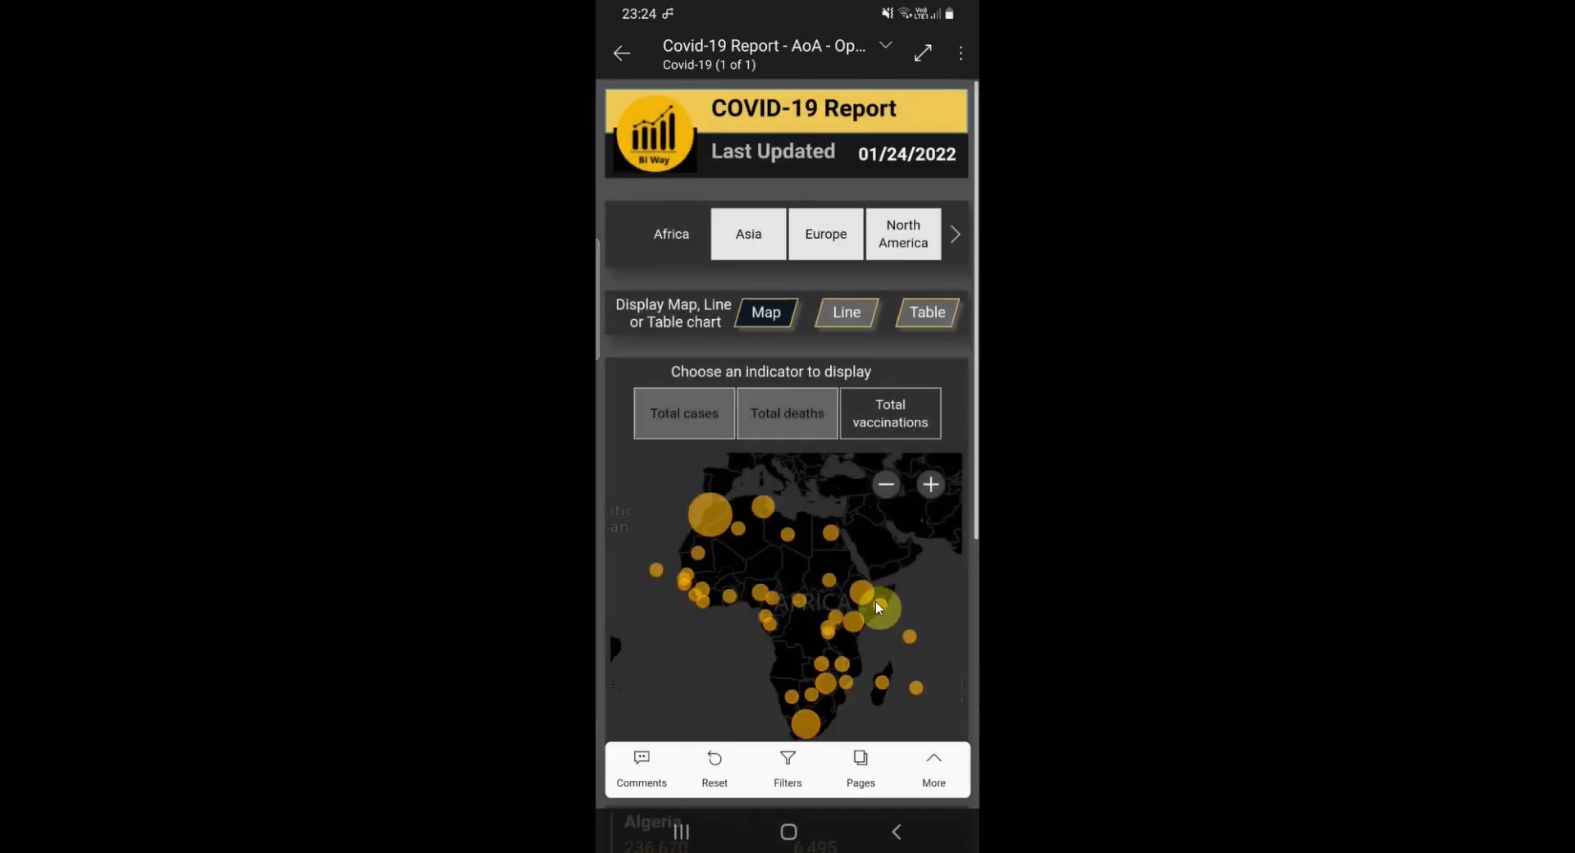
click(710, 512)
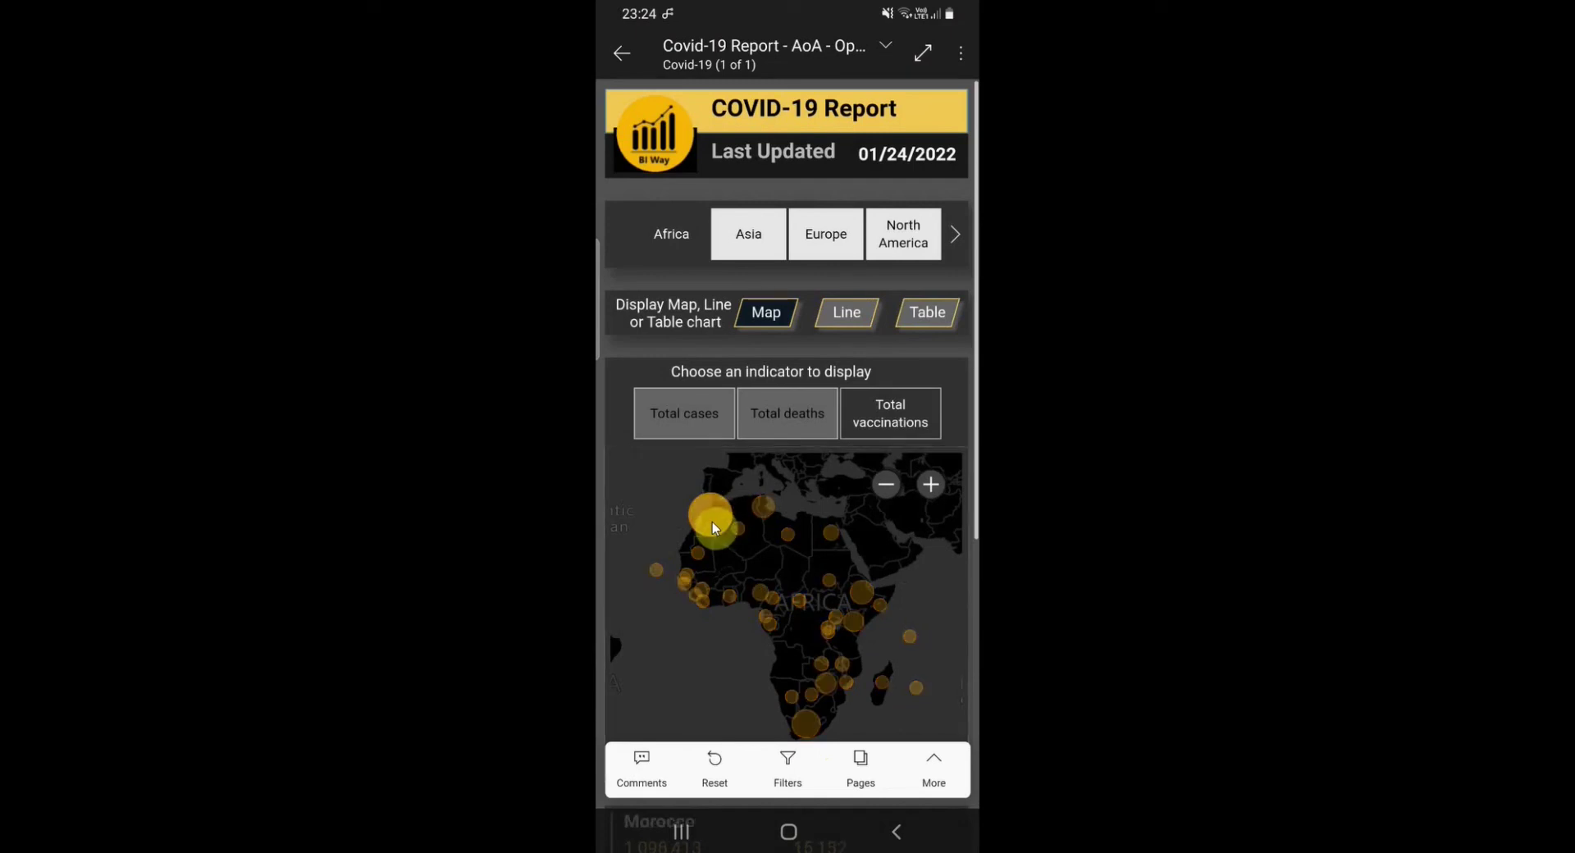
scroll(946, 393, down, 5)
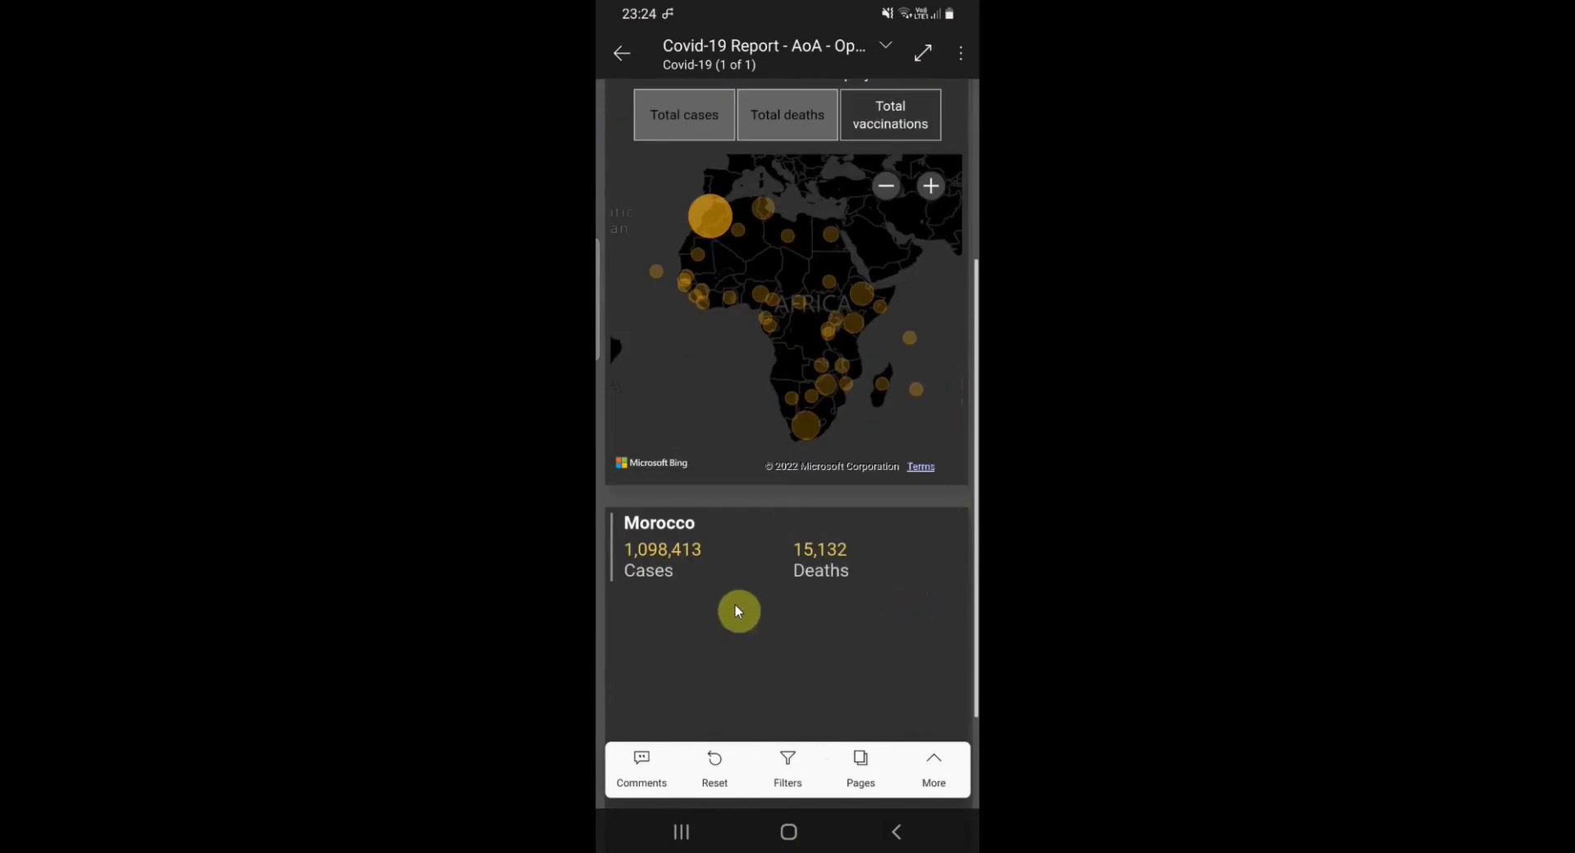
scroll(829, 593, up, 3)
Step: Zoom in on the map around East Africa and return to My Workspace
double_click(896, 589)
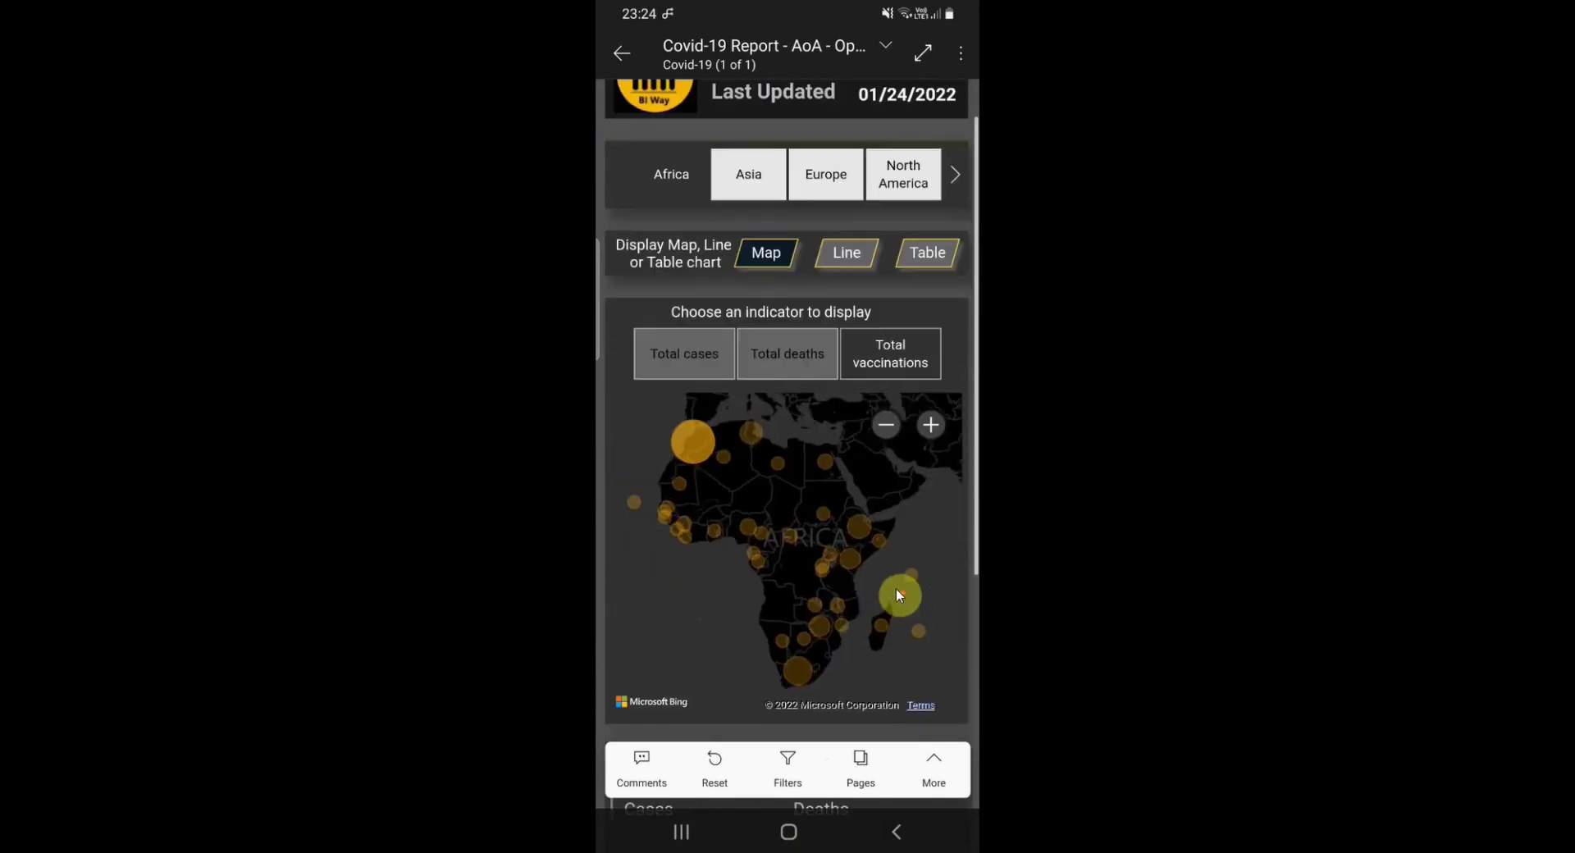
click(930, 424)
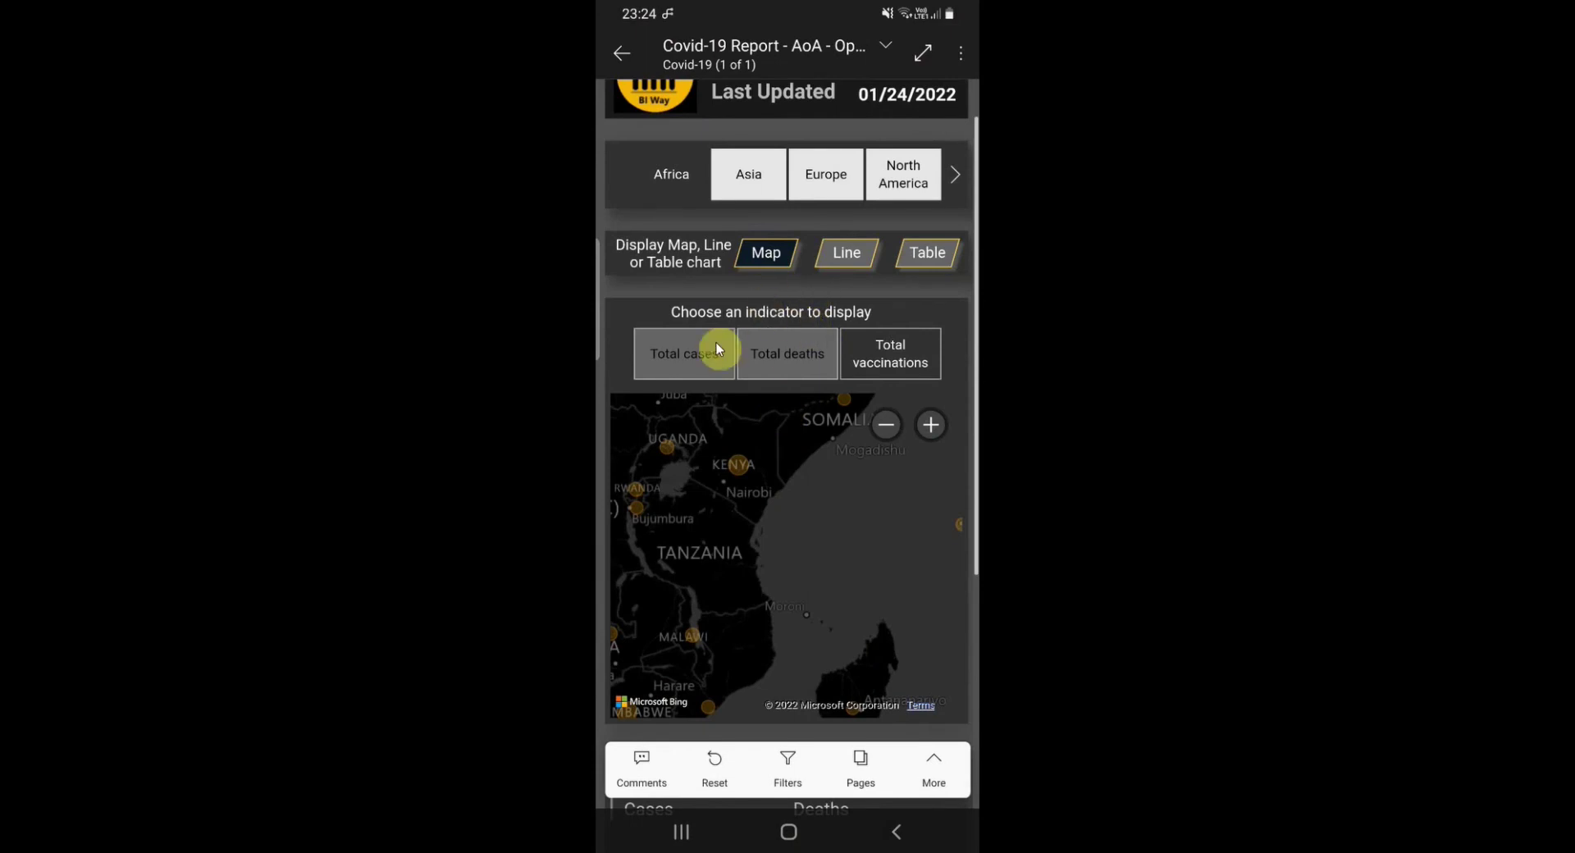
click(627, 53)
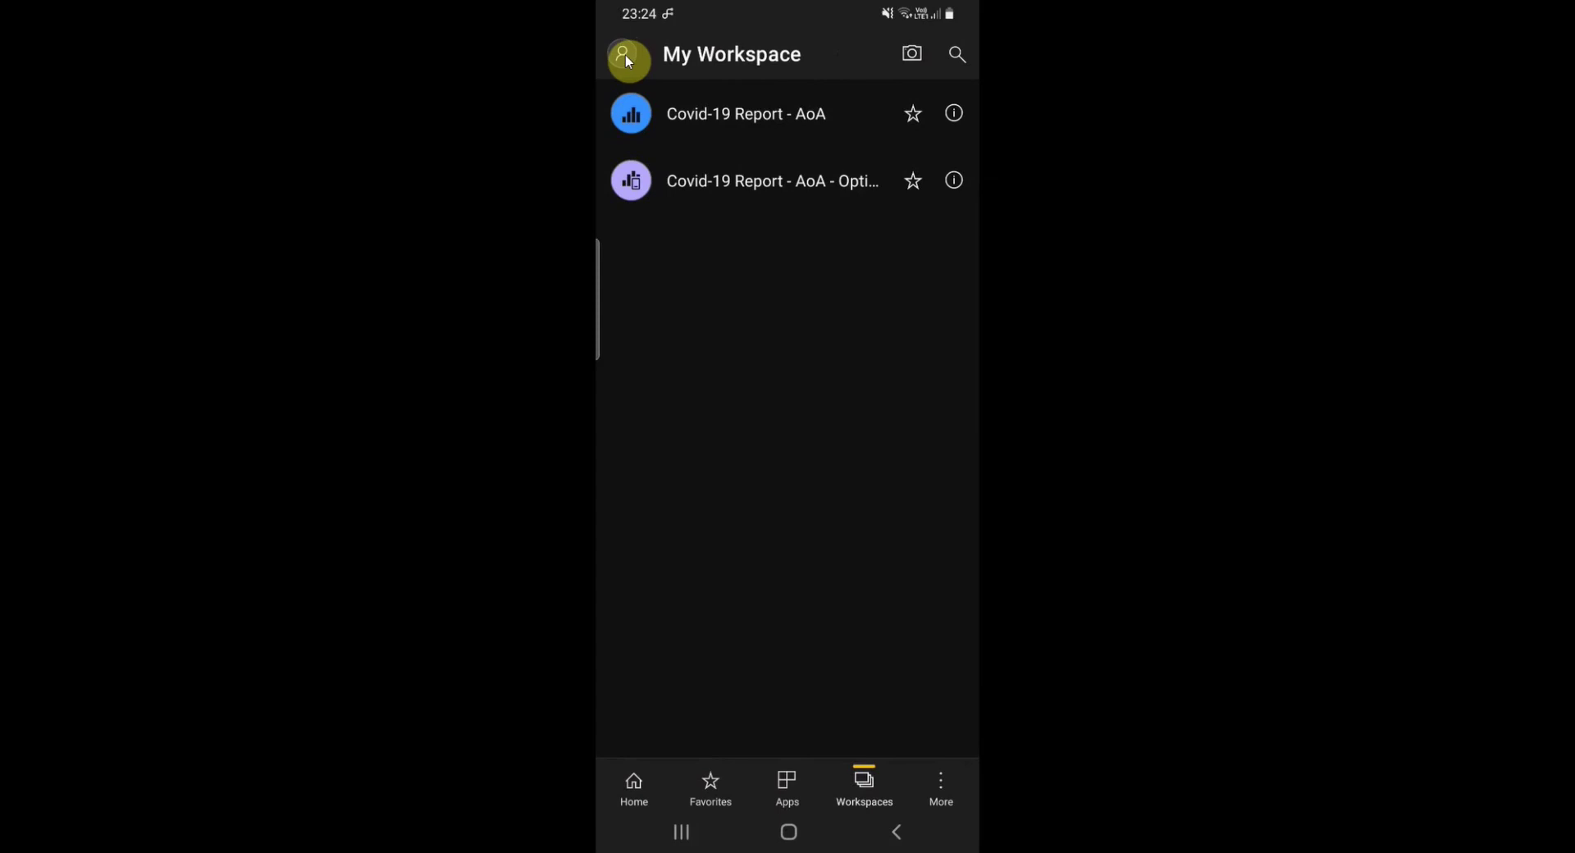